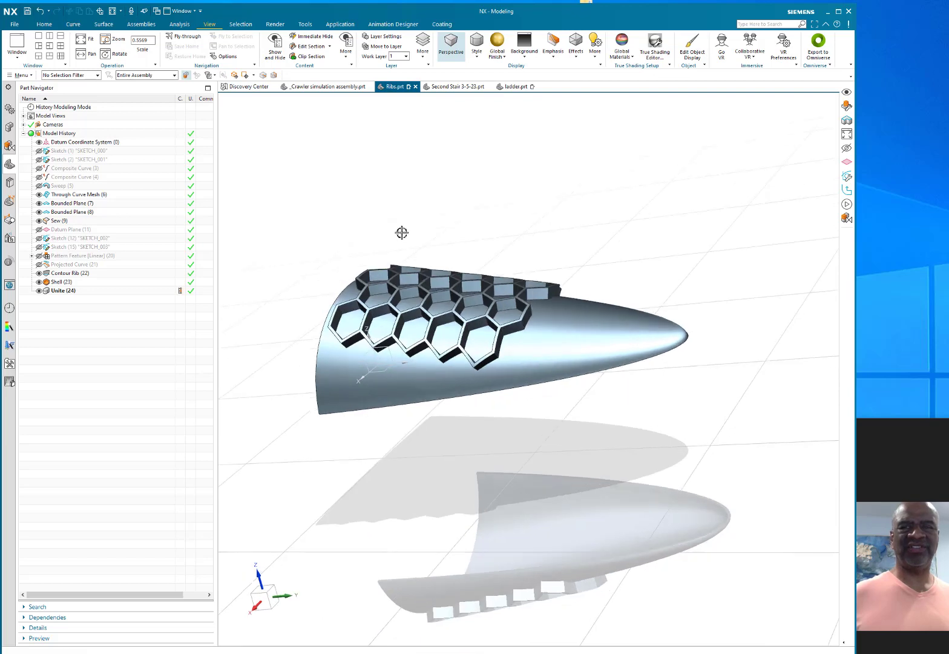
Step: Examine the finished shell in Ribs.prt and its hexagonal contour ribs from several angles
{"action": "middle_click_drag", "start_coordinate": [499, 212], "coordinate": [481, 237]}
{"action": "scroll", "coordinate": [556, 232], "scroll_direction": "up", "scroll_amount": 2}
{"action": "scroll", "coordinate": [482, 236], "scroll_direction": "up", "scroll_amount": 2}
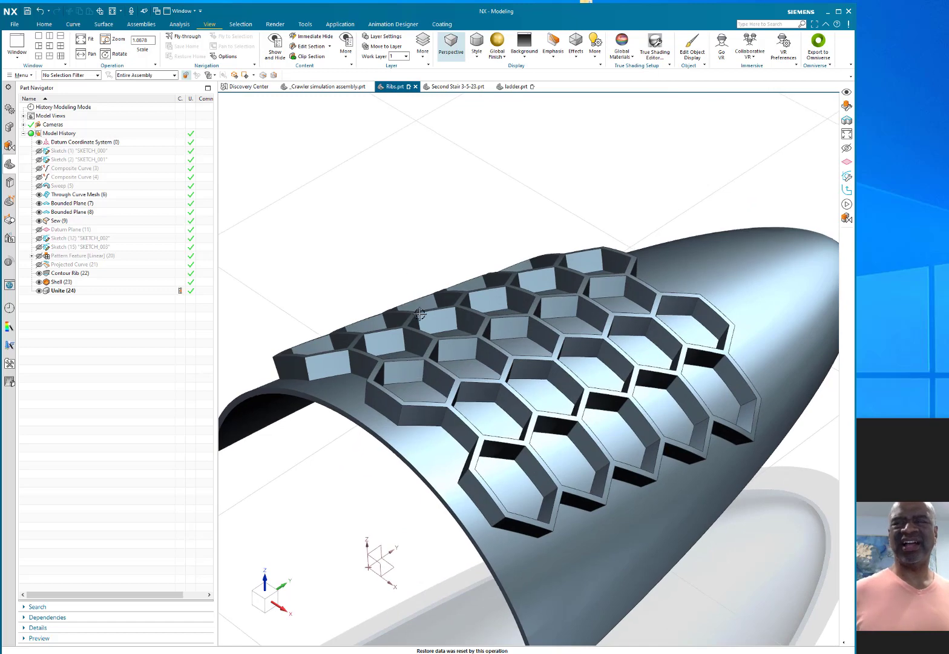
{"action": "scroll", "coordinate": [375, 221], "scroll_direction": "down", "scroll_amount": 2}
{"action": "middle_click_drag", "start_coordinate": [375, 220], "coordinate": [508, 298]}
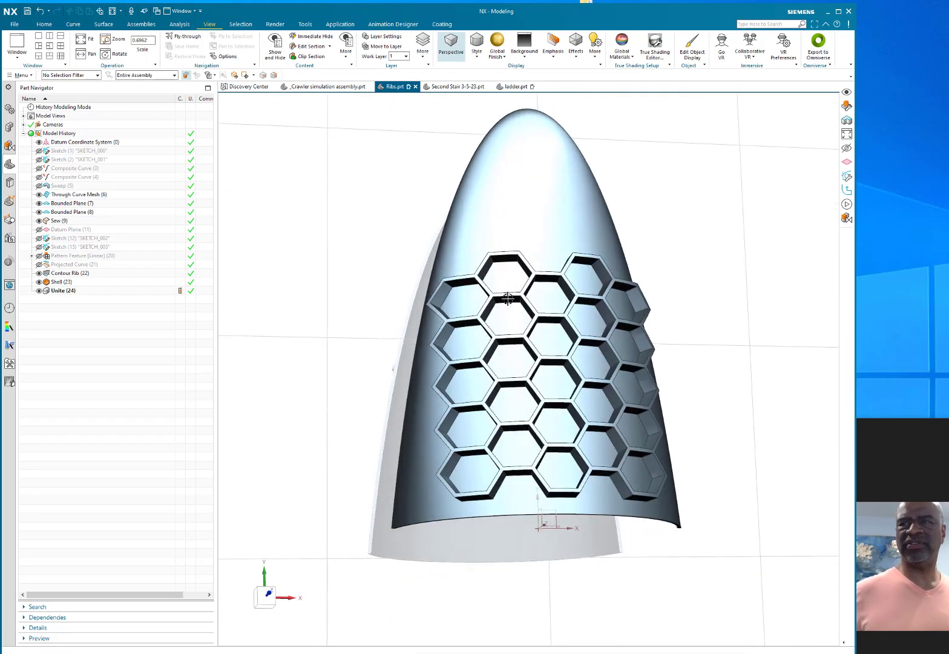
{"action": "middle_click_drag", "start_coordinate": [371, 265], "coordinate": [324, 237]}
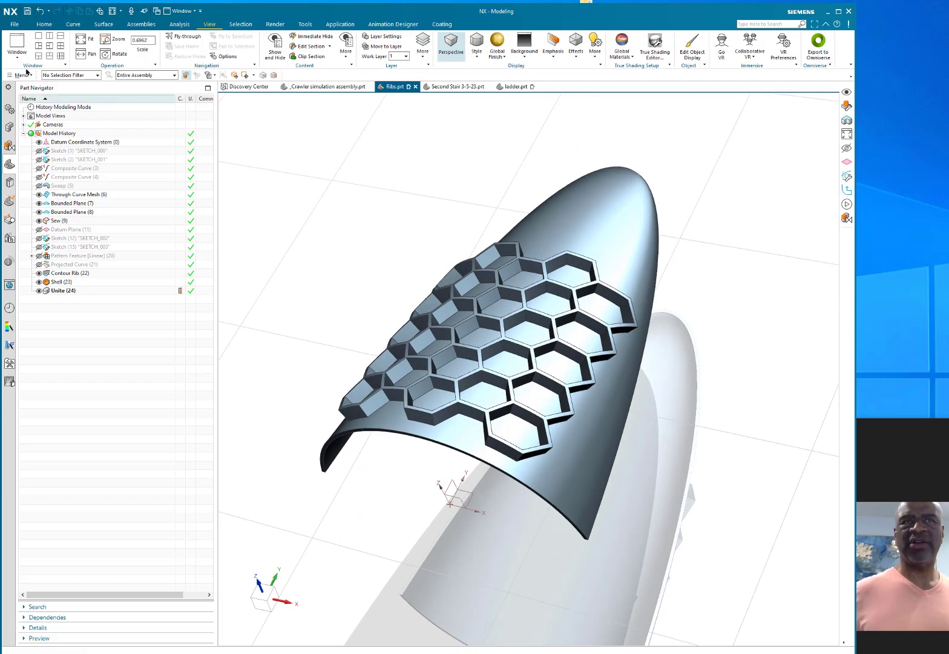
Step: Create a new part and start a sketch on the Top plane
{"action": "left_click", "coordinate": [22, 74]}
{"action": "left_click", "coordinate": [358, 220]}
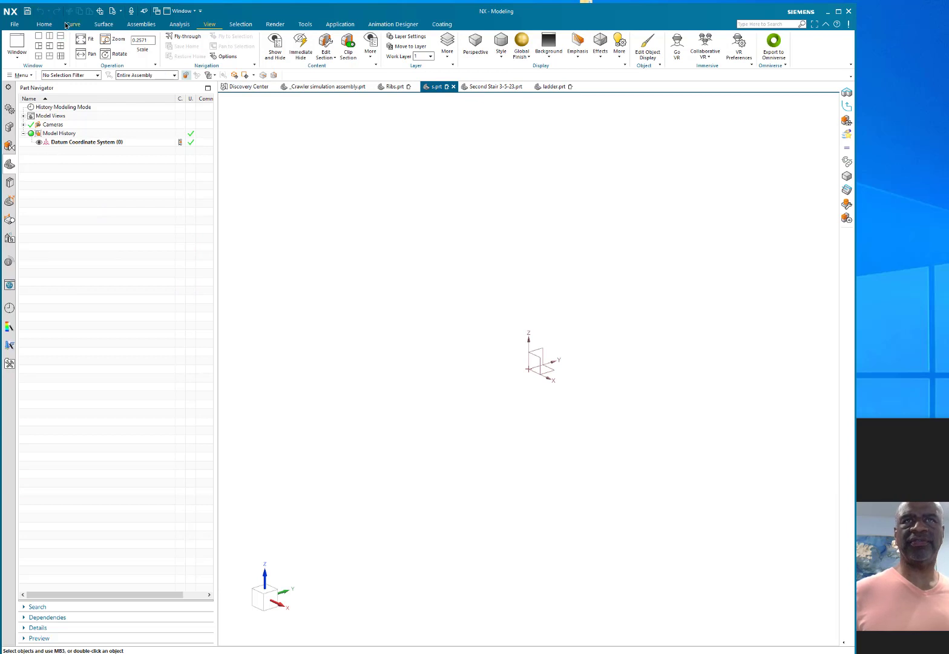
{"action": "left_click", "coordinate": [45, 25]}
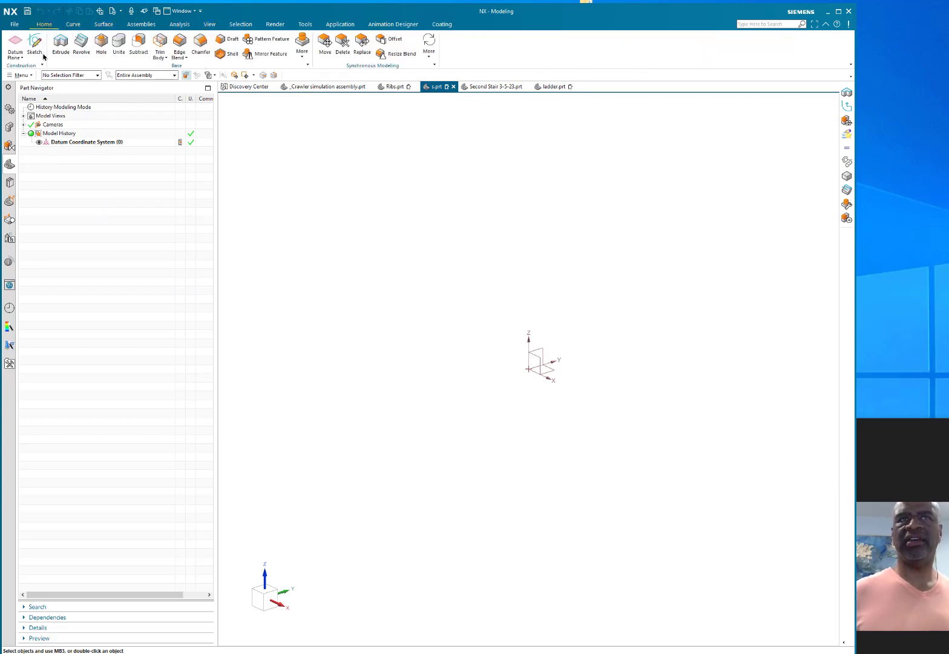
{"action": "left_click", "coordinate": [34, 42]}
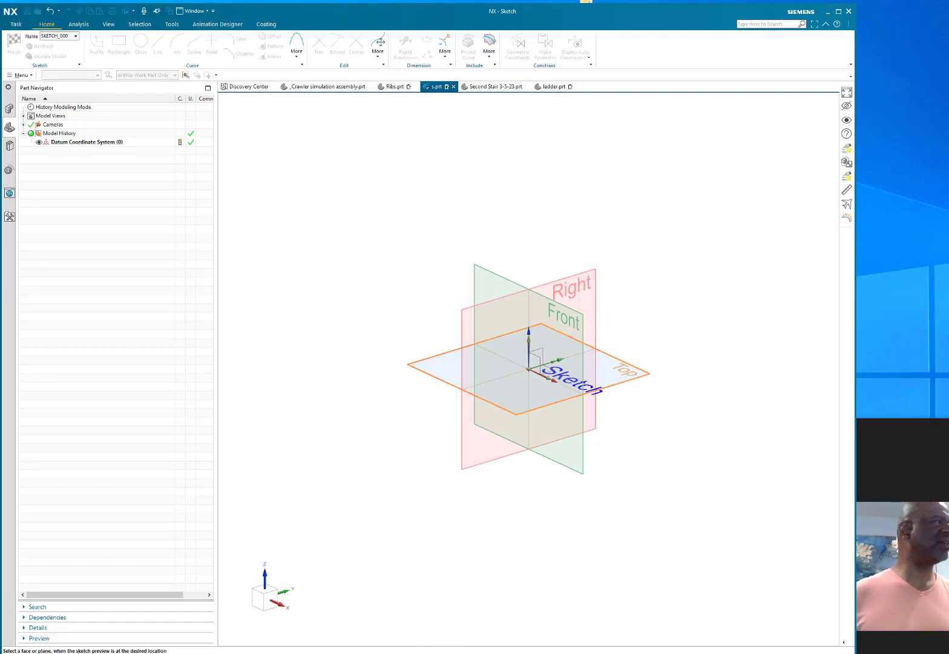
{"action": "left_click", "coordinate": [323, 387]}
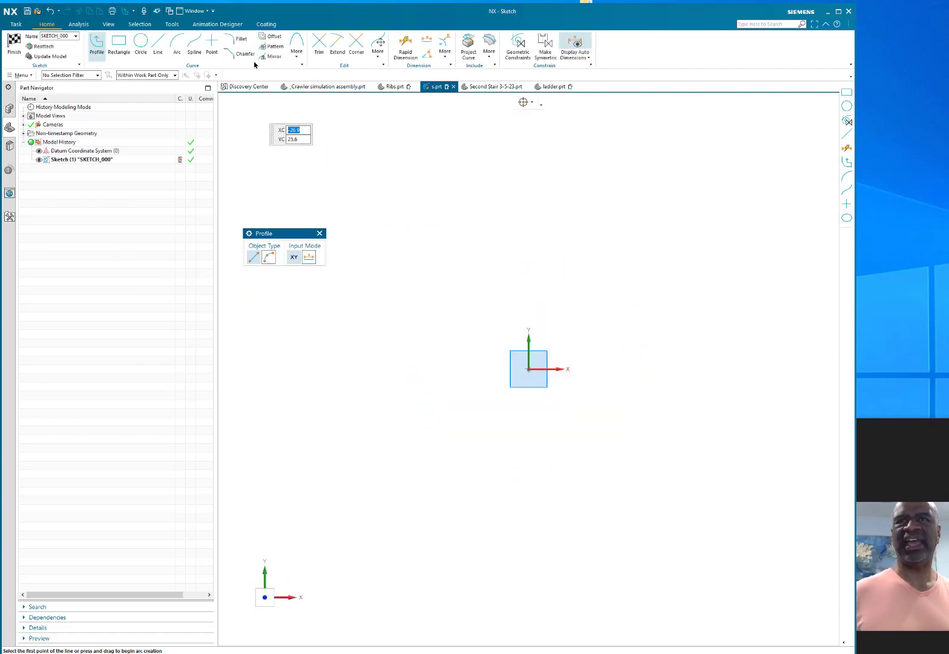
Step: Sketch an arched conic about 20.5 in wide over the origin, with its control point about 19.2 in above the X axis and Rho 0.6
{"action": "left_click", "coordinate": [297, 48]}
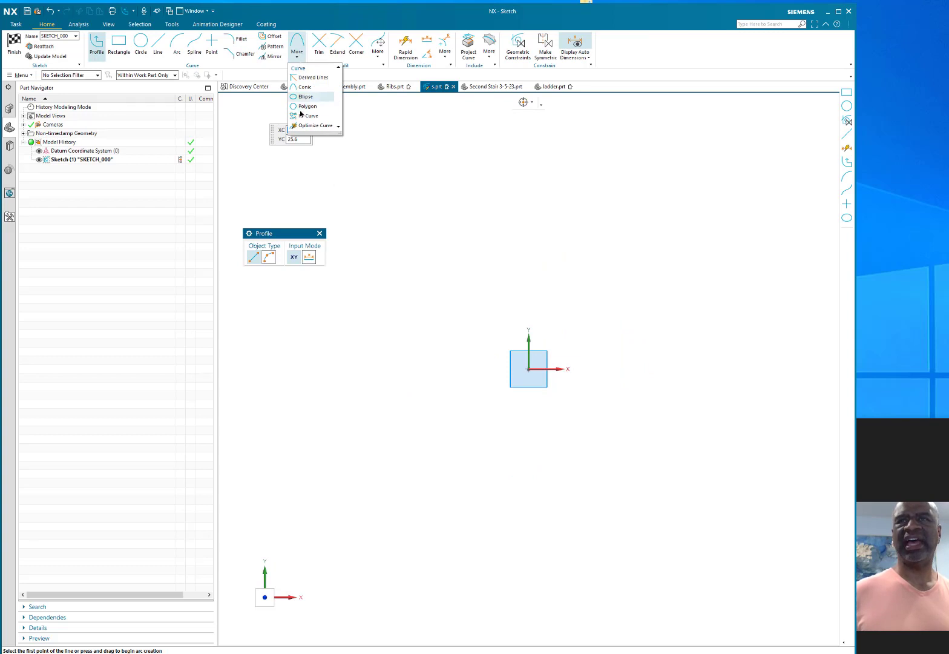
{"action": "left_click", "coordinate": [303, 89]}
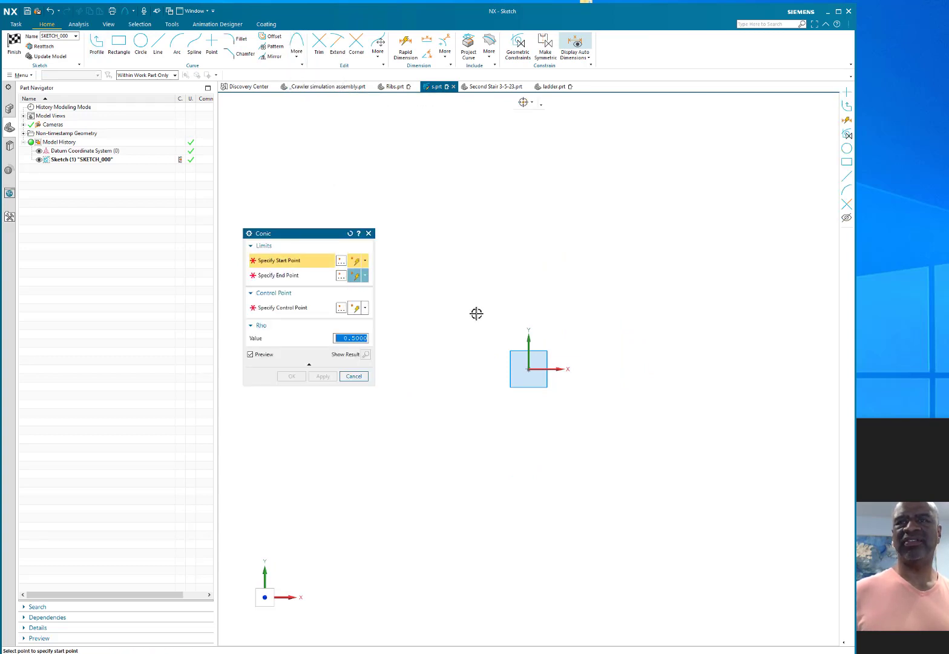
{"action": "left_click", "coordinate": [429, 353]}
{"action": "left_click", "coordinate": [651, 346]}
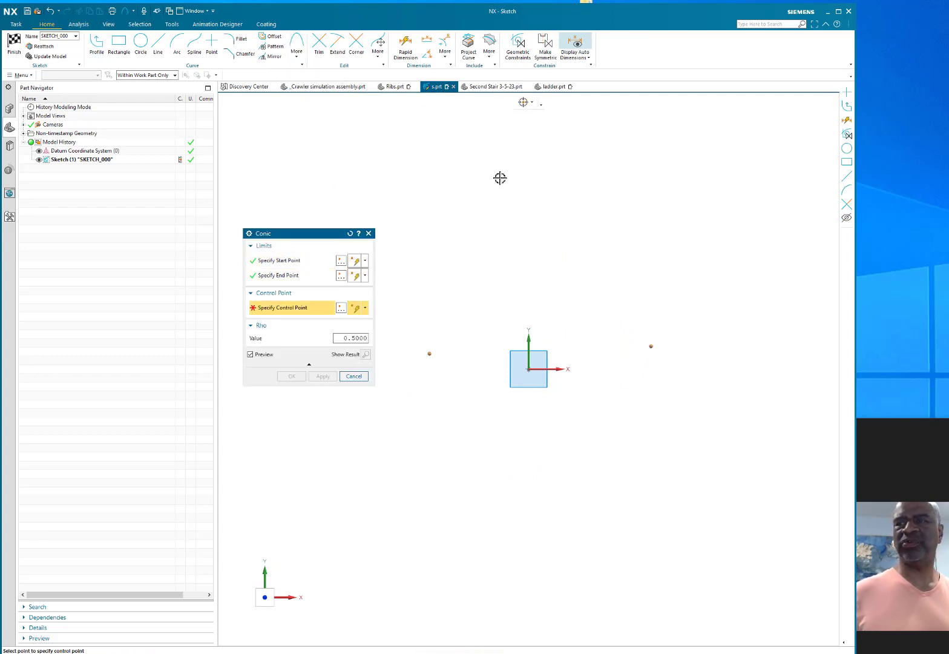
{"action": "left_click", "coordinate": [522, 162]}
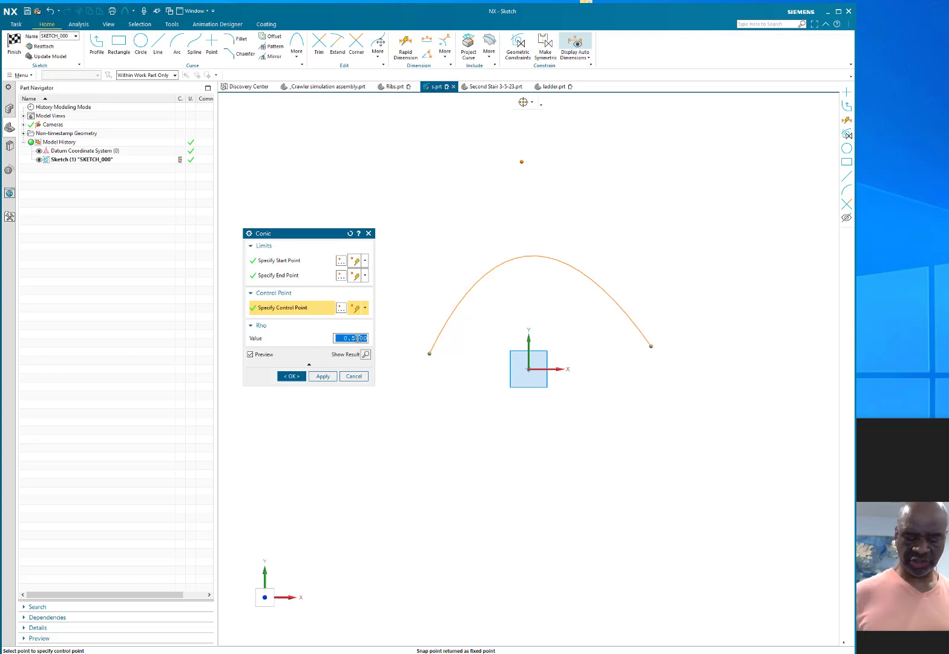
{"action": "left_click", "coordinate": [357, 338]}
{"action": "type", "text": ".6"}
{"action": "key", "text": "Return"}
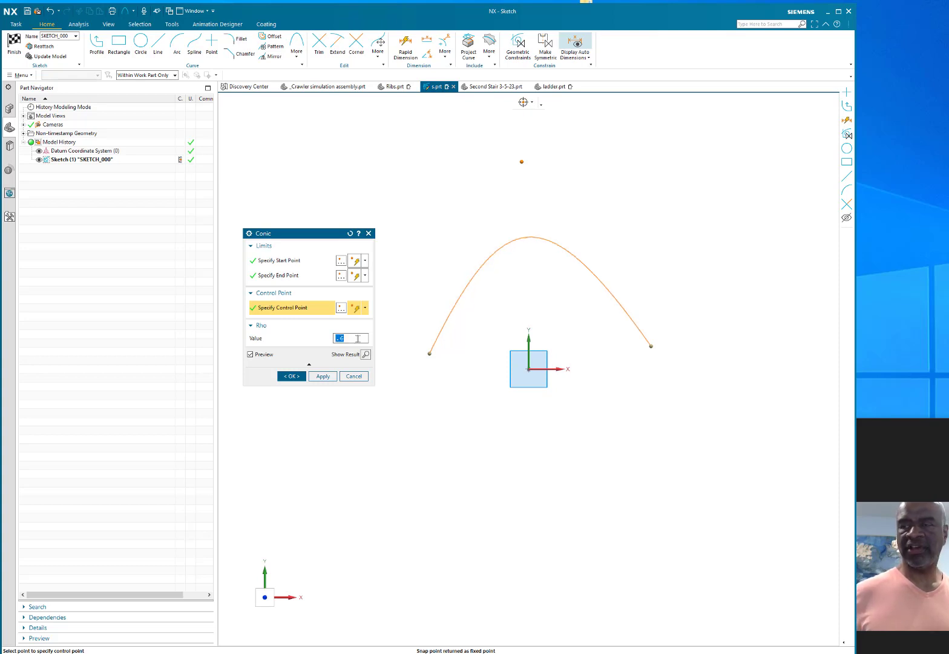
{"action": "left_click", "coordinate": [288, 376]}
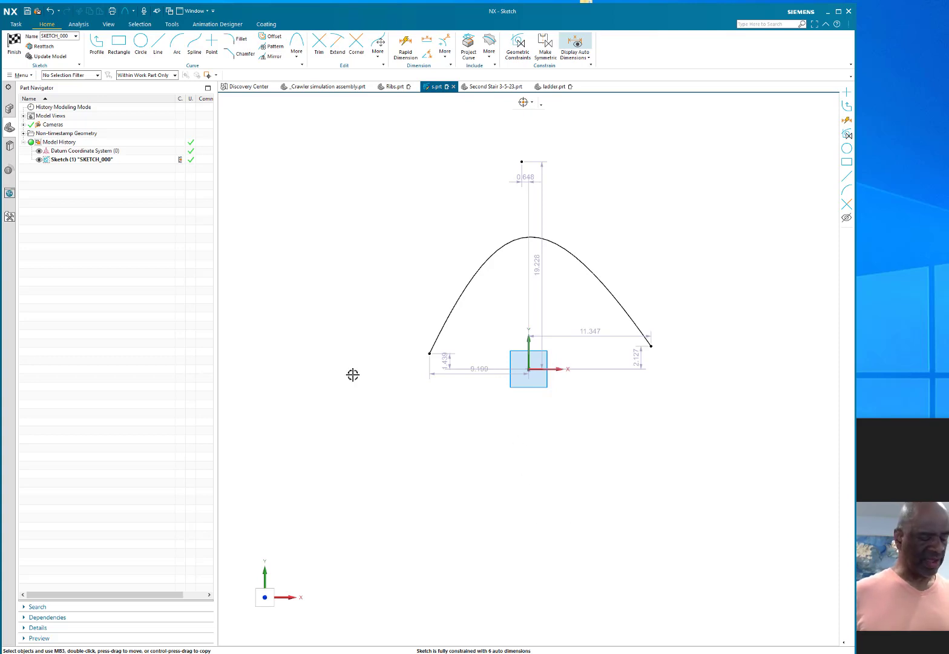
Step: Dimension the horizontal distance between the conic's two end points as 10 in
{"action": "key", "text": "d"}
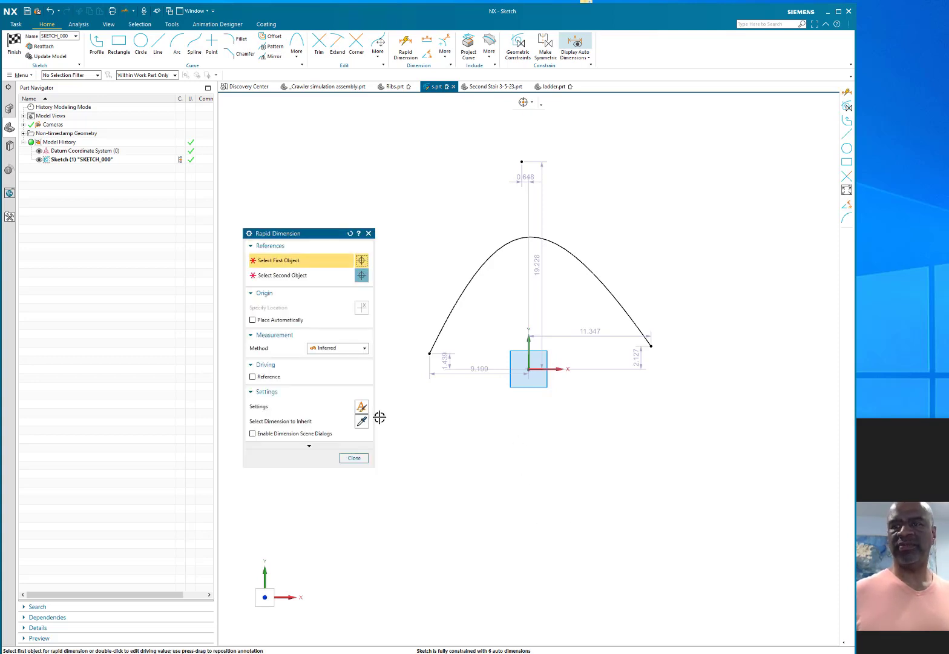
{"action": "left_click", "coordinate": [430, 354]}
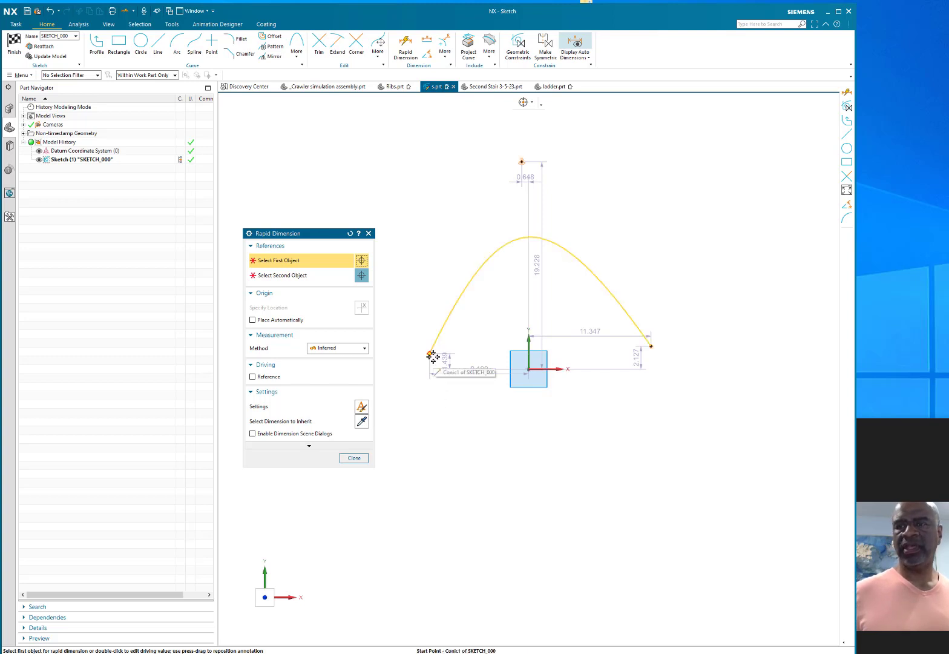
{"action": "left_click", "coordinate": [651, 347]}
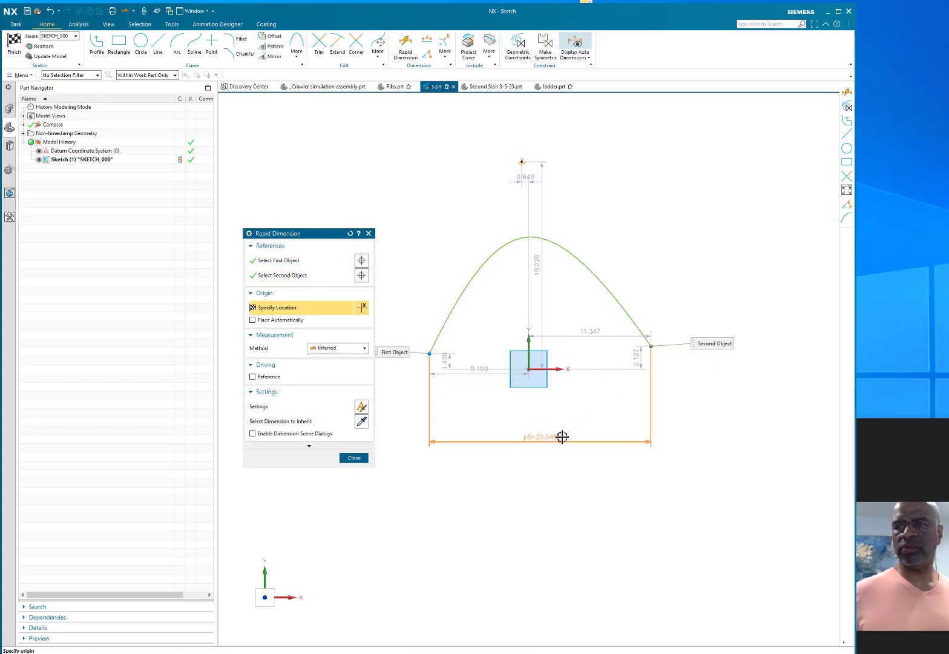
{"action": "left_click", "coordinate": [563, 438]}
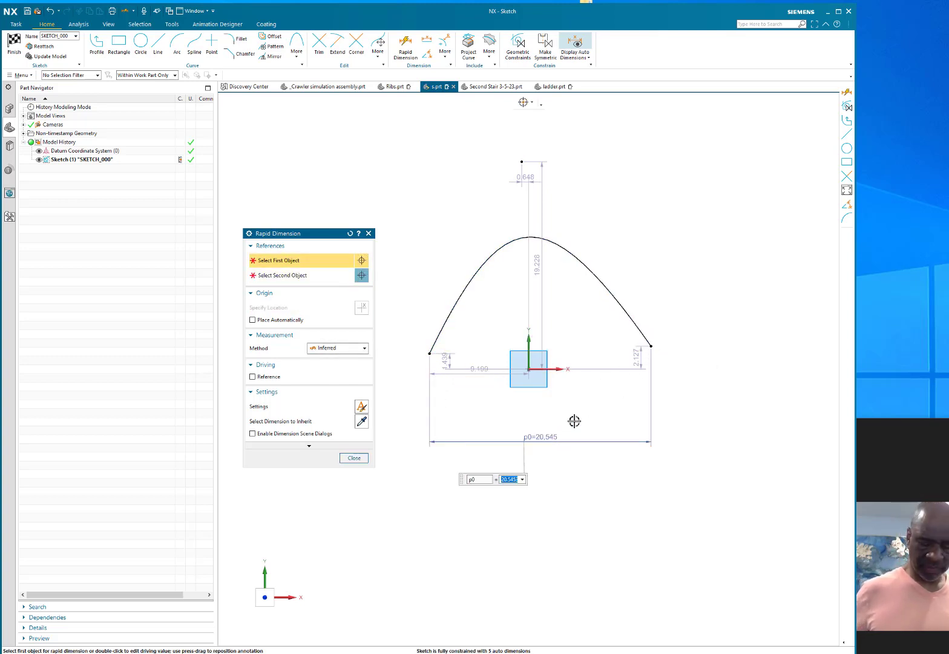
{"action": "type", "text": "10"}
{"action": "key", "text": "Return"}
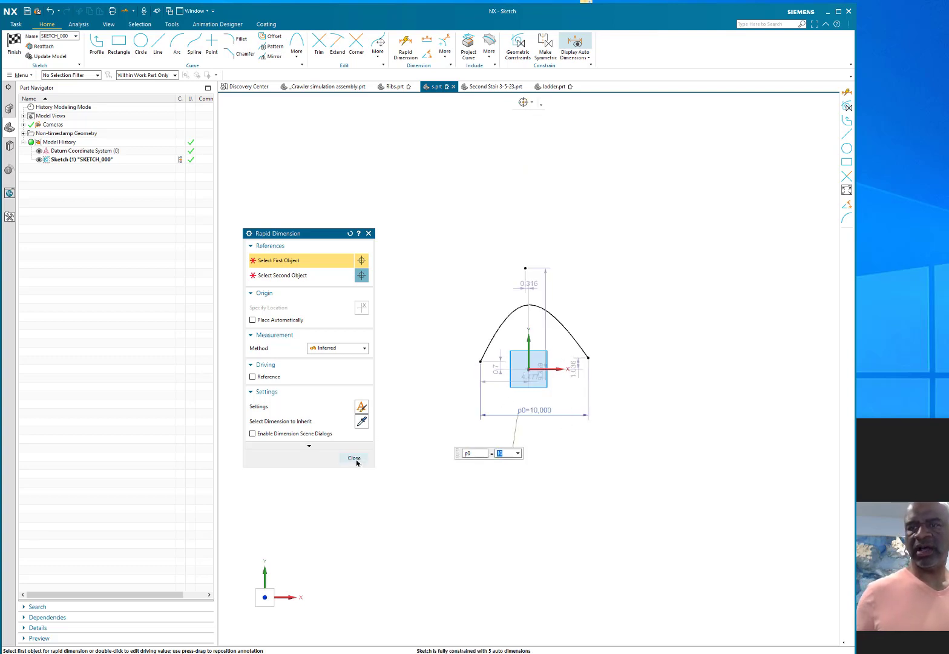
{"action": "left_click", "coordinate": [354, 459]}
Step: Constrain both end points of the conic to be horizontally aligned with the sketch origin
{"action": "key", "text": "c"}
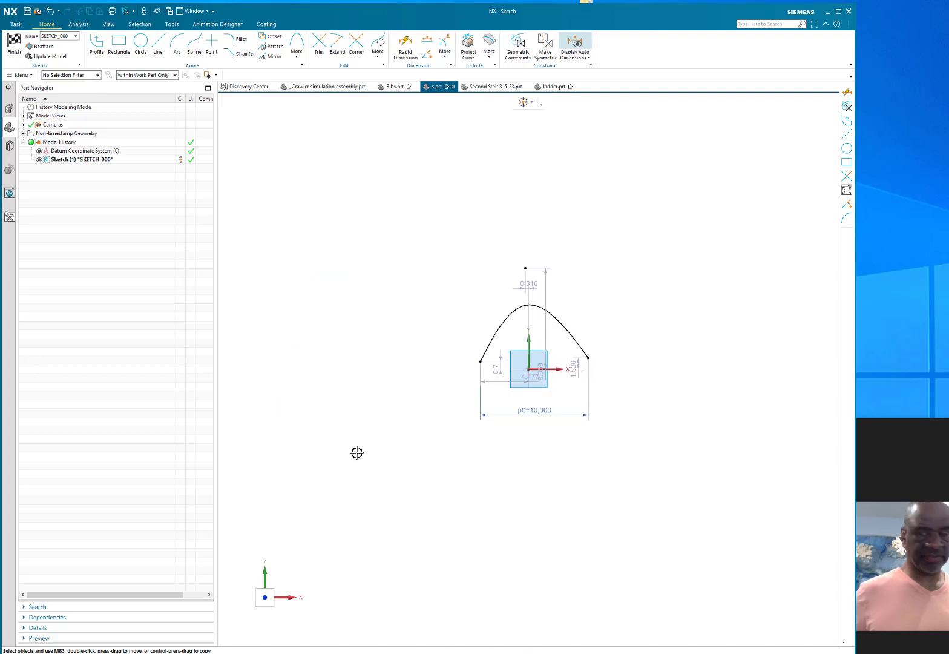
{"action": "left_click", "coordinate": [288, 277]}
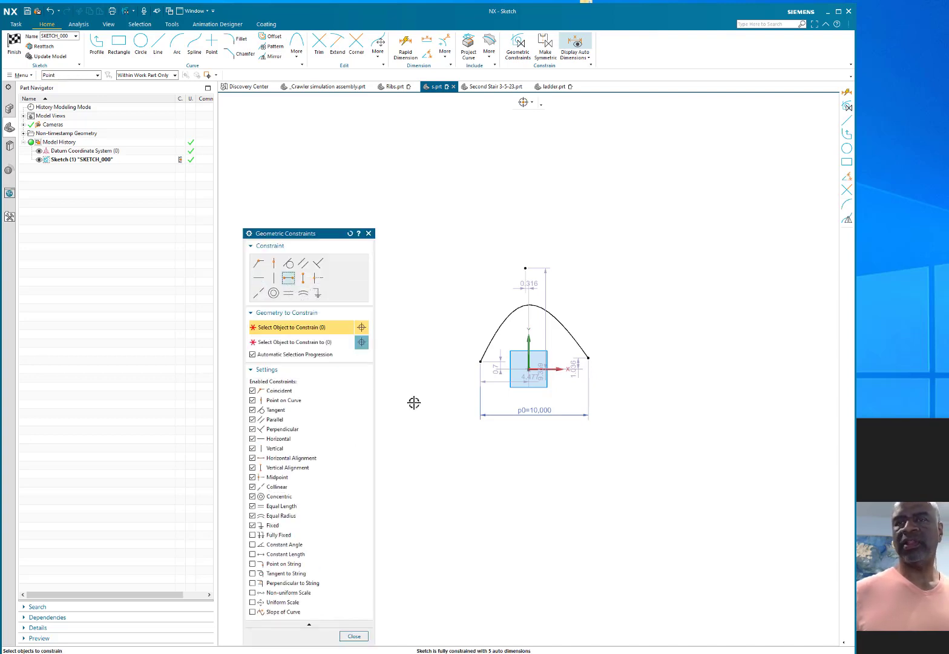
{"action": "scroll", "coordinate": [484, 417], "scroll_direction": "up", "scroll_amount": 3}
{"action": "left_click", "coordinate": [478, 334]}
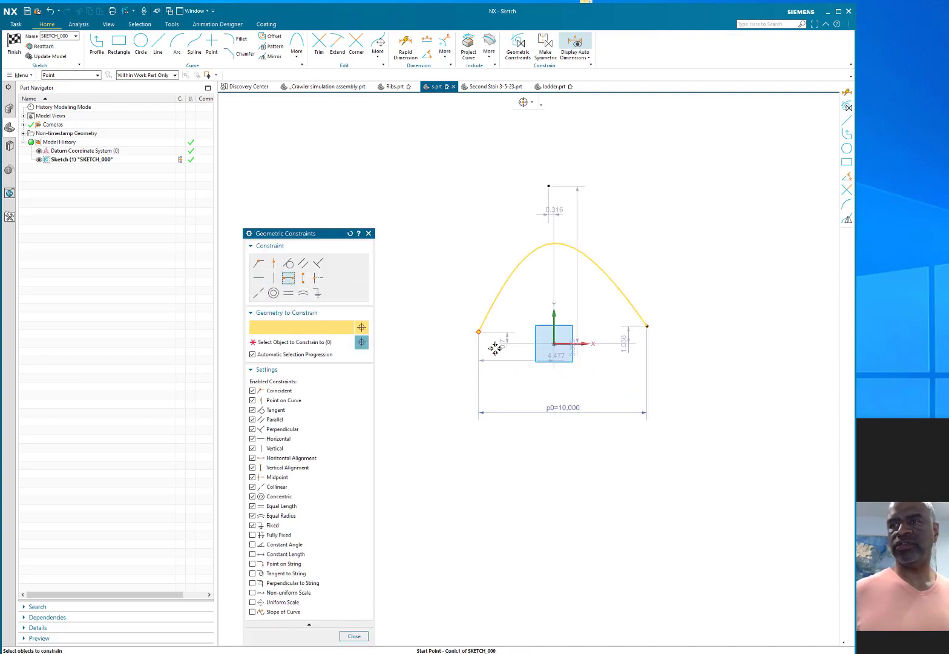
{"action": "left_click", "coordinate": [552, 343]}
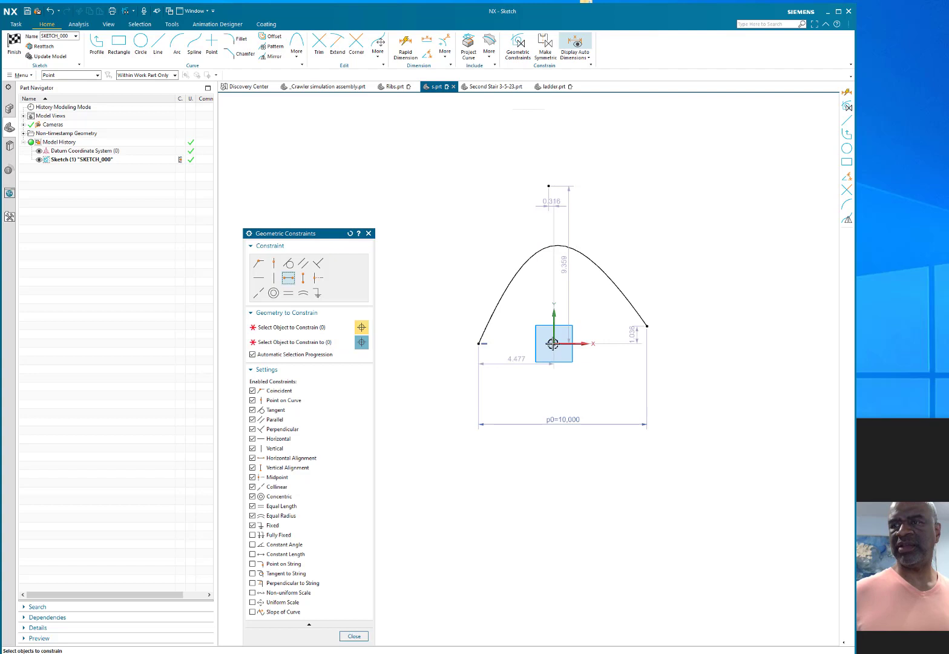
{"action": "left_click", "coordinate": [646, 326]}
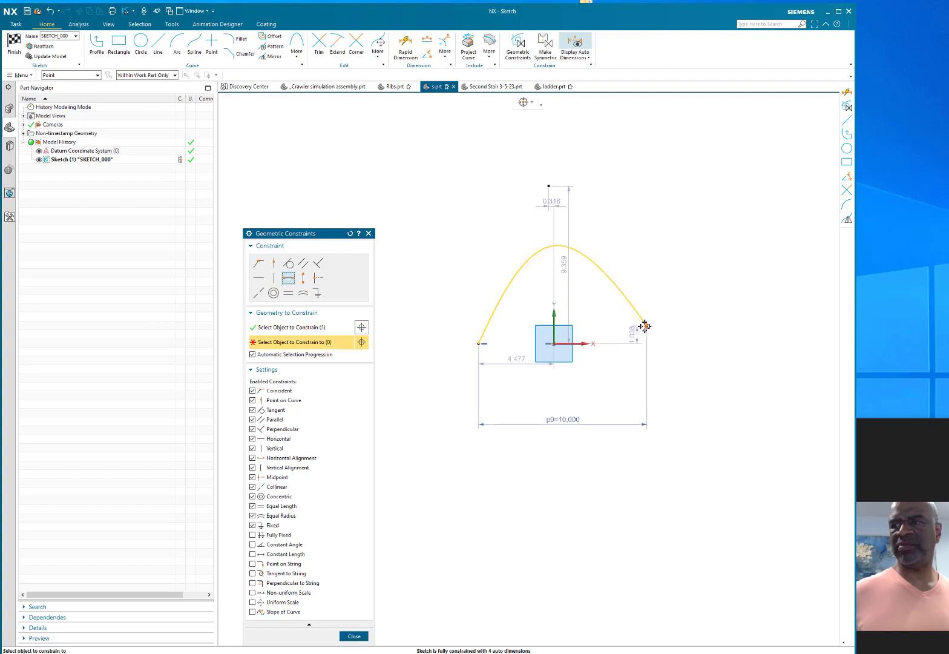
{"action": "left_click", "coordinate": [351, 637]}
Step: Dimension the horizontal distance from the conic's start point to the sketch origin as 5 in
{"action": "left_click", "coordinate": [395, 54]}
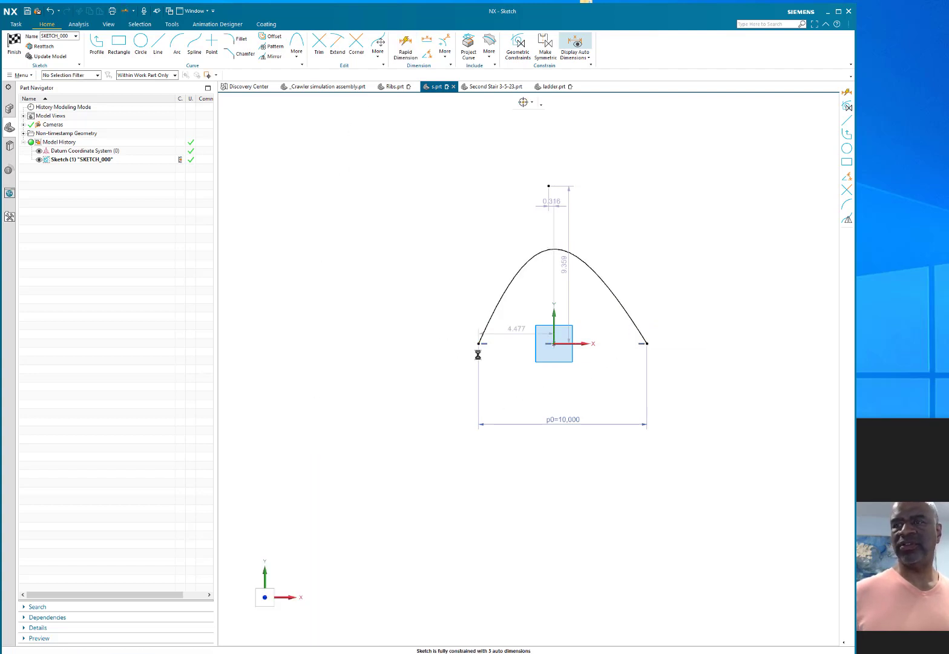
{"action": "left_click", "coordinate": [479, 343]}
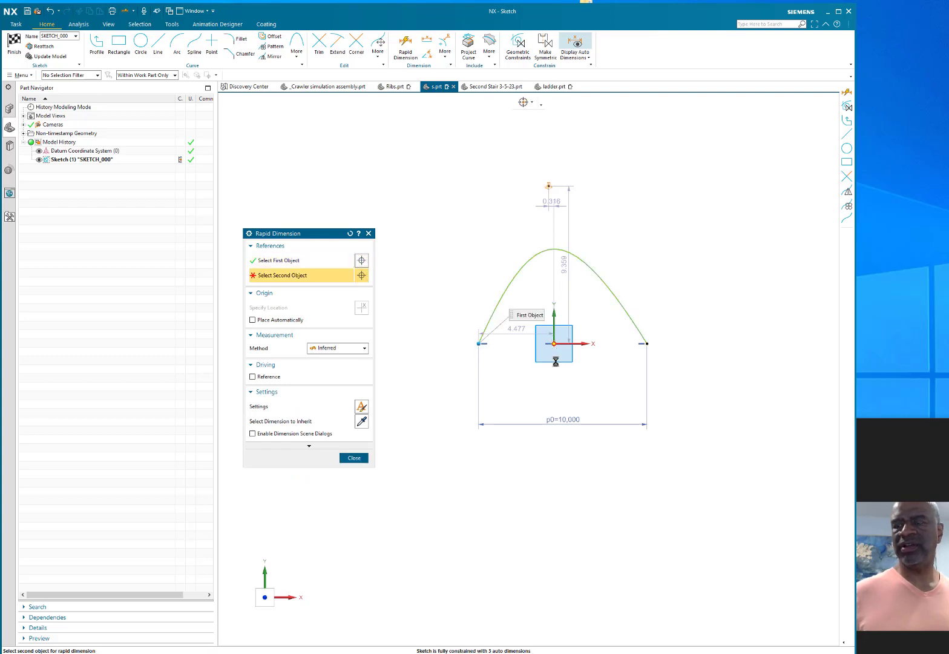
{"action": "left_click", "coordinate": [553, 344]}
{"action": "left_click", "coordinate": [540, 475]}
{"action": "type", "text": "5"}
{"action": "key", "text": "Return"}
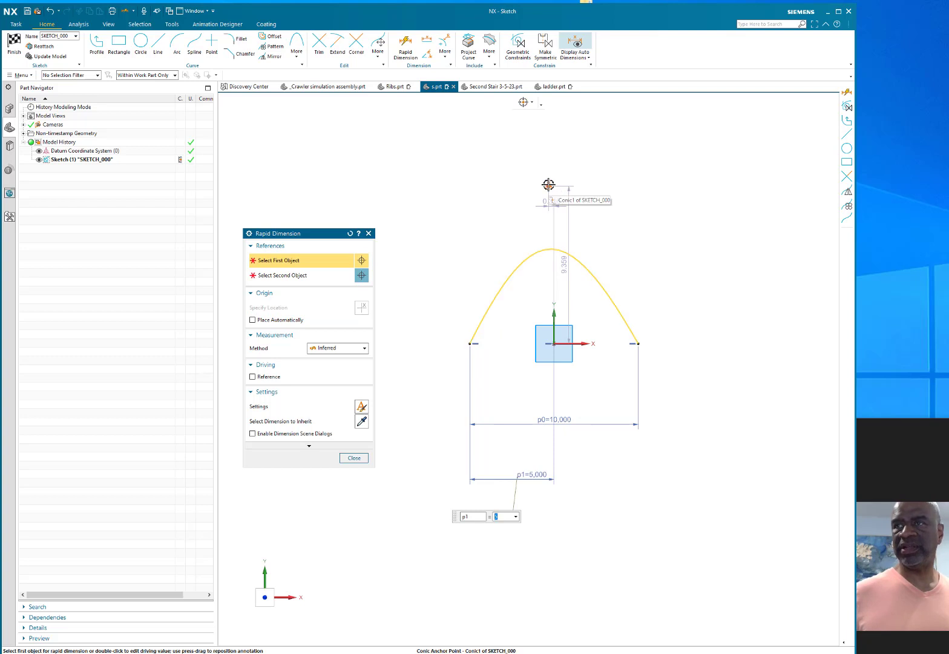
{"action": "left_click", "coordinate": [353, 459]}
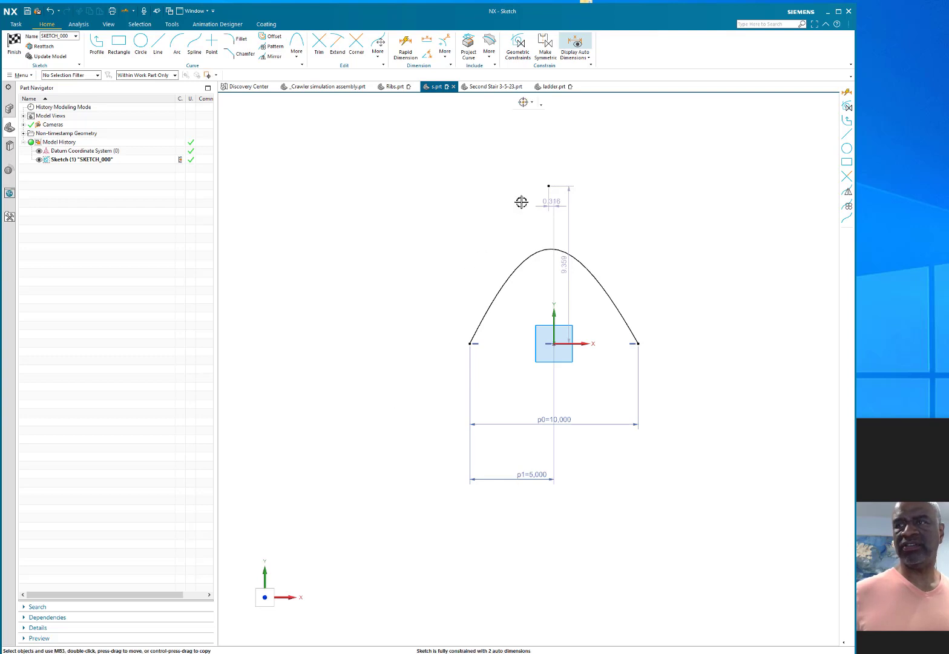
Step: Set the horizontal offset between the conic's control point and the Y axis to 0 in
{"action": "double_click", "coordinate": [550, 201]}
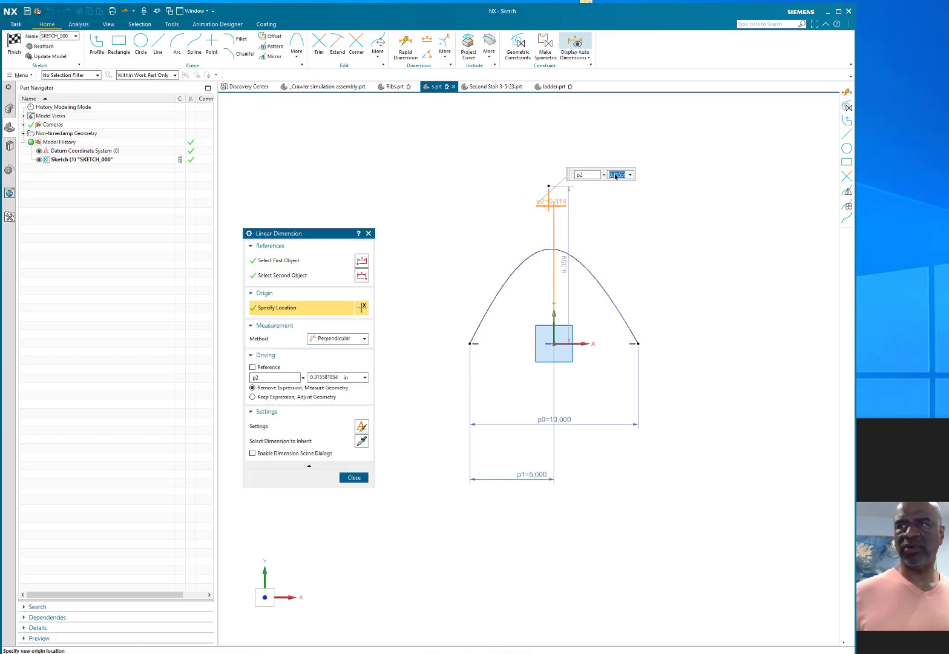
{"action": "type", "text": "0"}
{"action": "key", "text": "Return"}
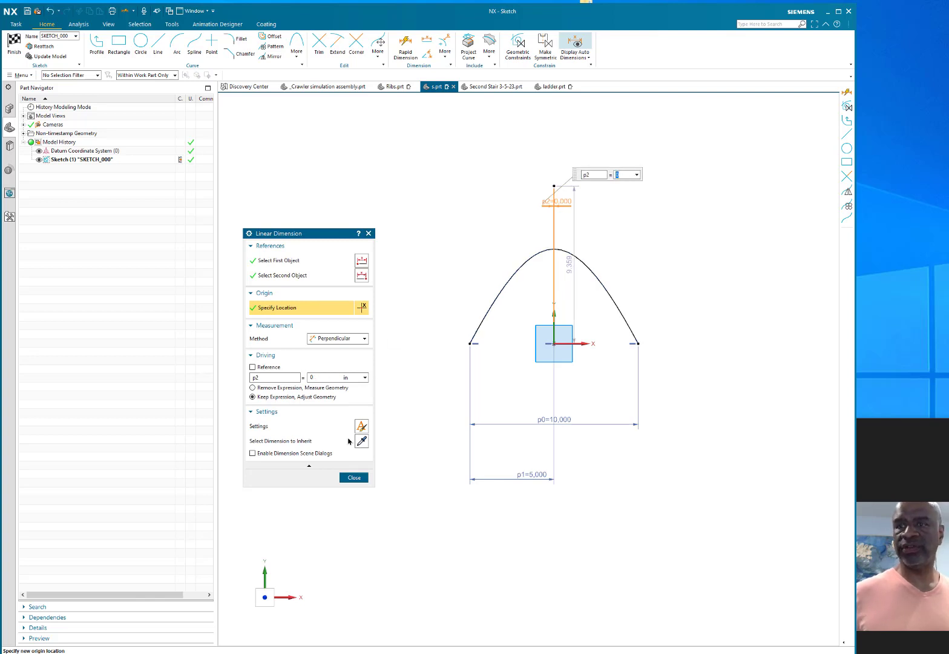
{"action": "left_click", "coordinate": [358, 481]}
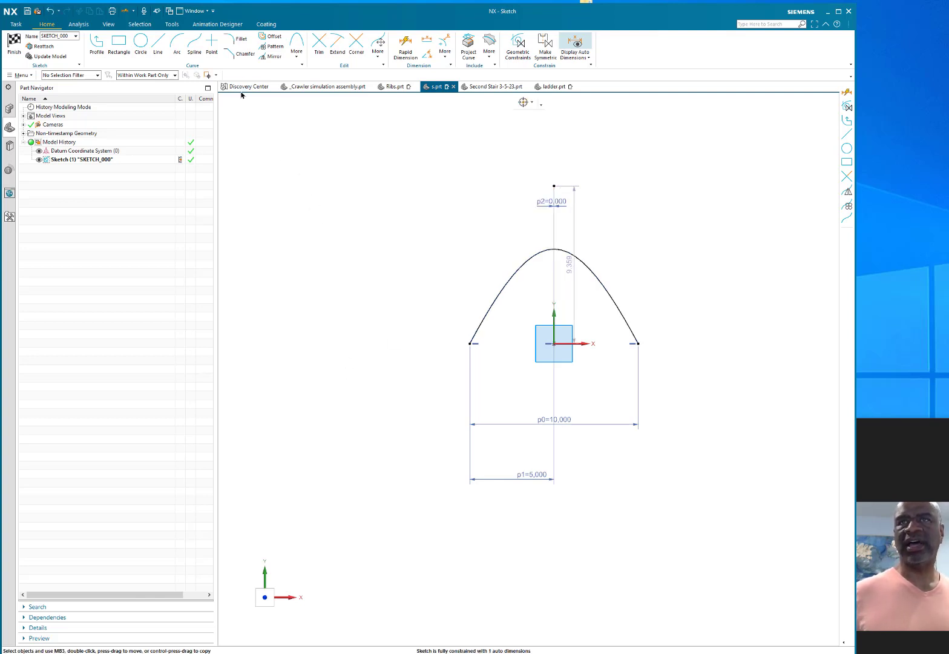
Step: Place a sketch point between the conic's peak and its control point, and constrain it to lie on the Y axis with Point on Curve
{"action": "left_click", "coordinate": [211, 42]}
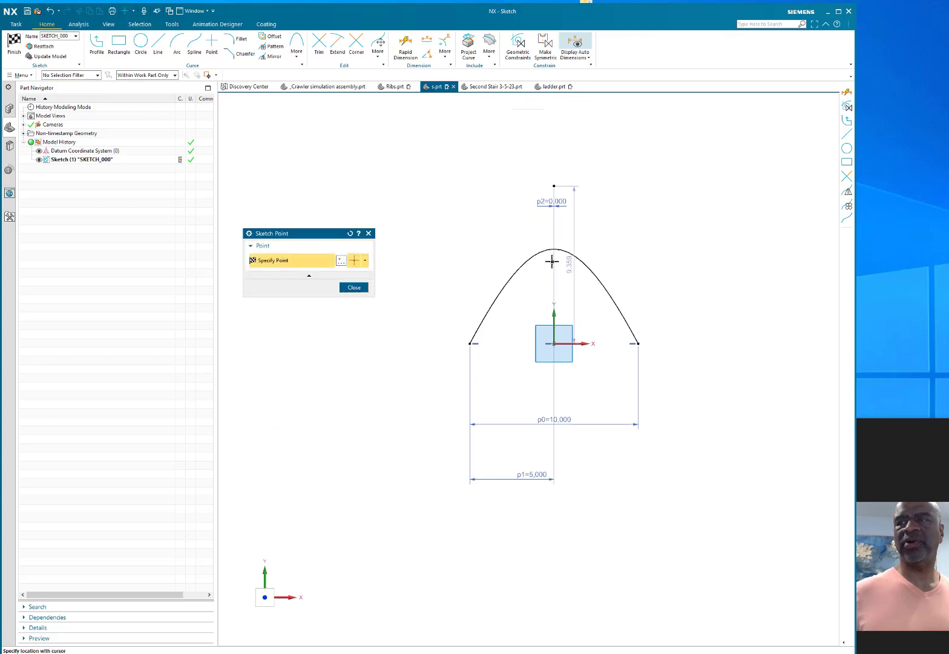
{"action": "left_click", "coordinate": [544, 231]}
{"action": "left_click", "coordinate": [353, 287]}
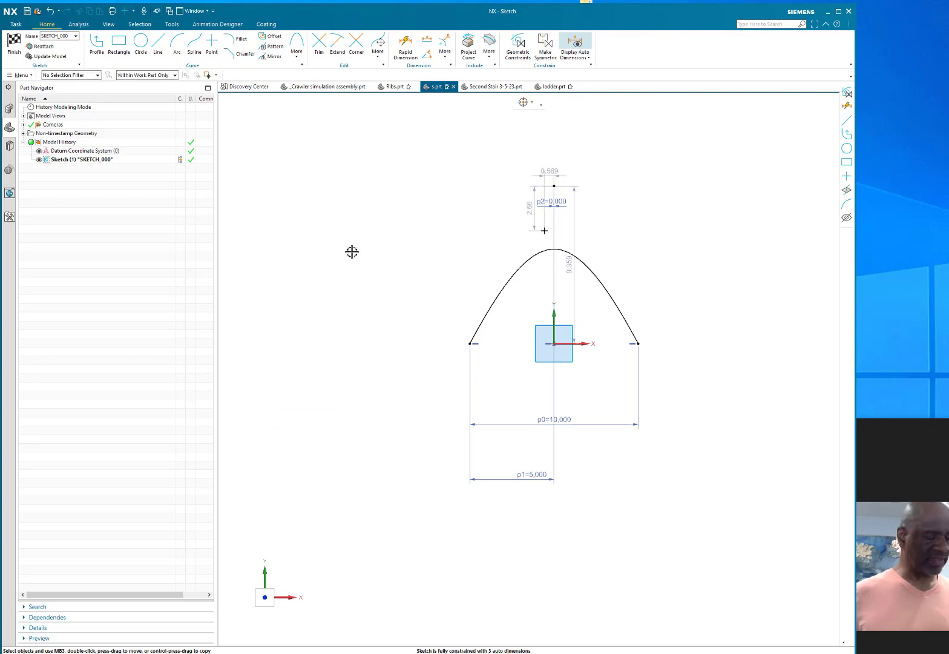
{"action": "key", "text": "c"}
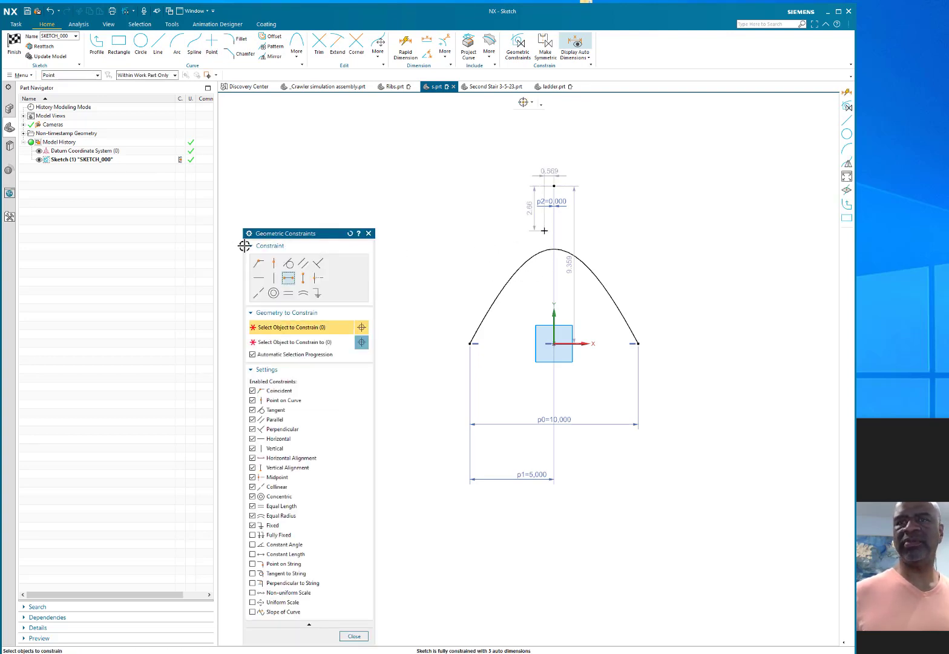
{"action": "left_click", "coordinate": [274, 263]}
{"action": "left_click", "coordinate": [545, 231]}
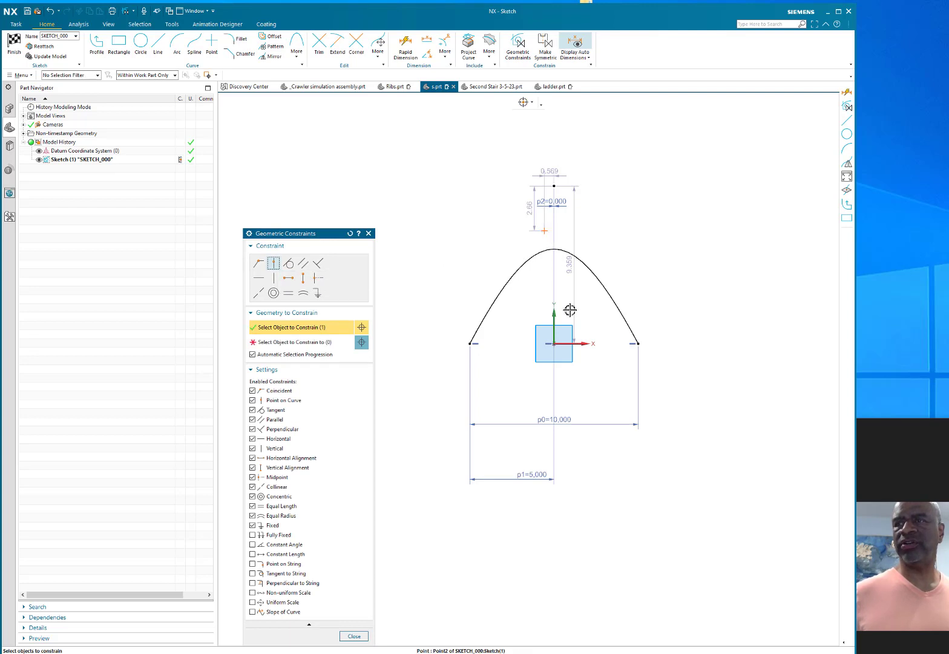
{"action": "left_click", "coordinate": [555, 317]}
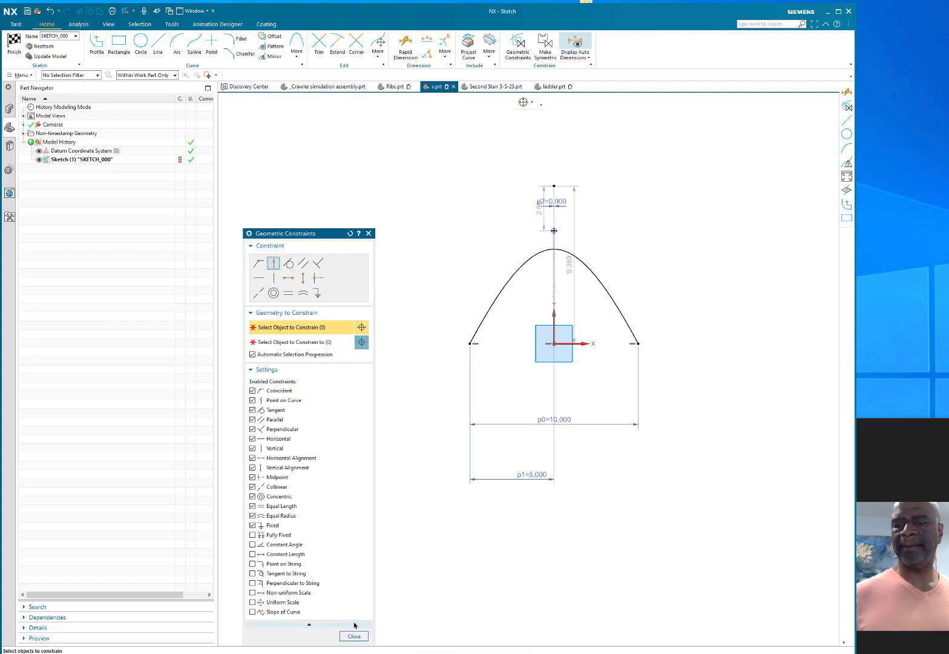
Step: Constrain the sketch point above the conic's peak to lie on the conic with Point on Curve
{"action": "left_click", "coordinate": [554, 230]}
{"action": "left_click", "coordinate": [568, 251]}
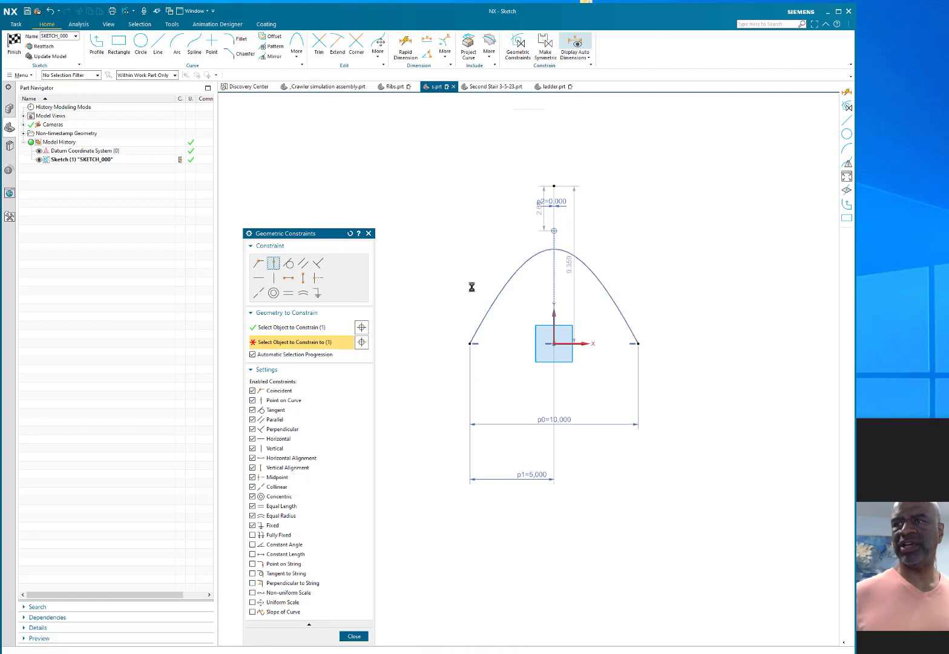
{"action": "left_click", "coordinate": [354, 636]}
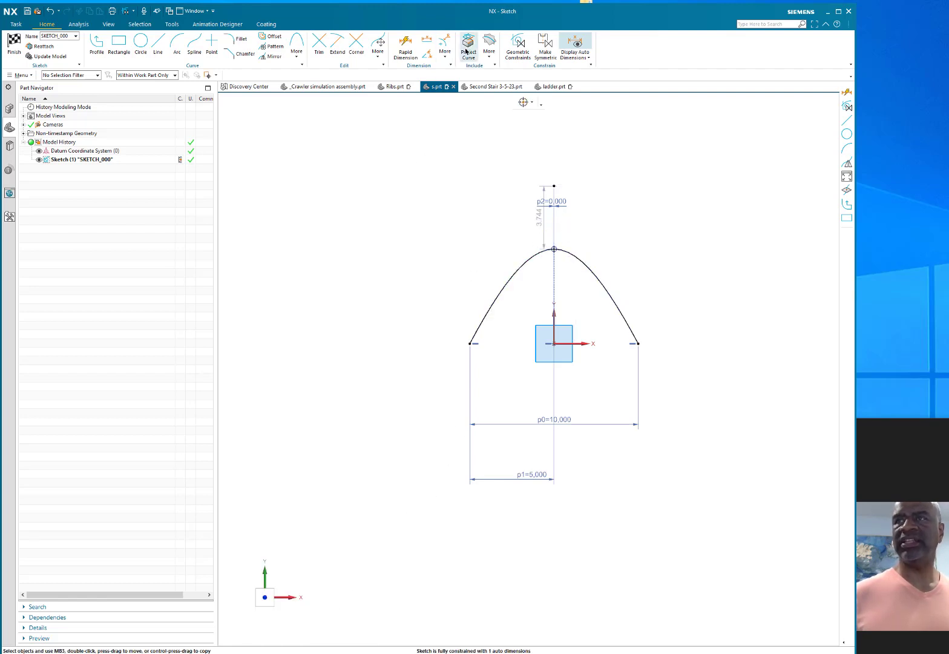
Step: Dimension the vertical distance from the sketch origin to the point at the conic's peak as 15 in
{"action": "left_click", "coordinate": [412, 48]}
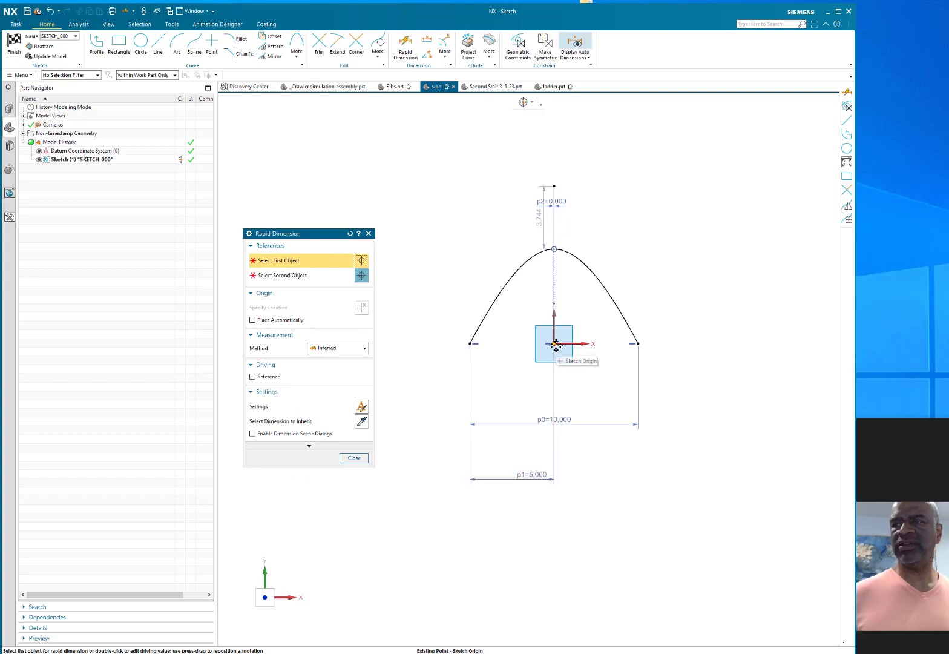
{"action": "left_click", "coordinate": [553, 249]}
{"action": "left_click", "coordinate": [668, 312]}
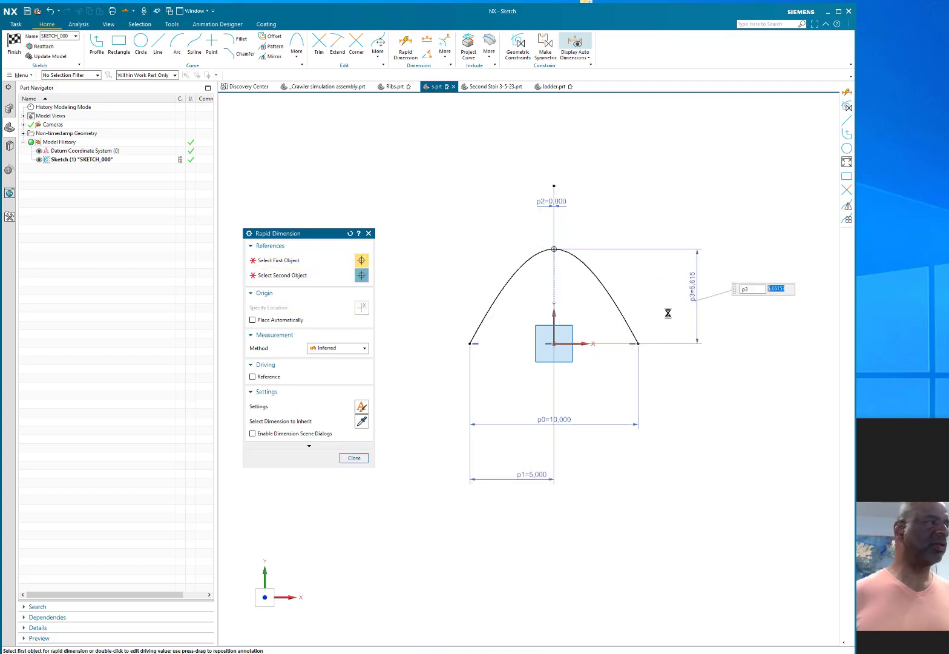
{"action": "type", "text": "15"}
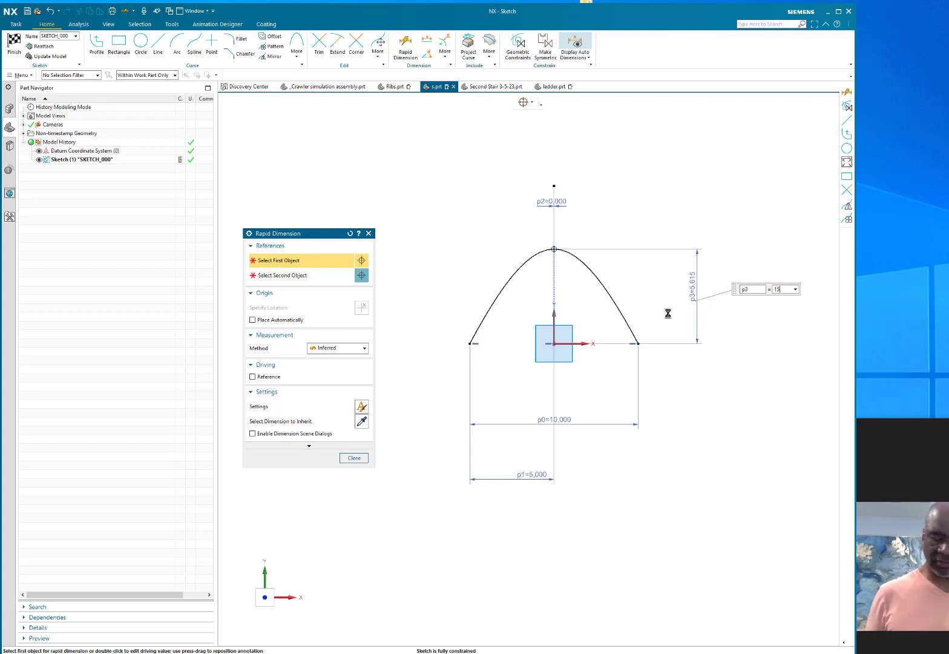
{"action": "key", "text": "Return"}
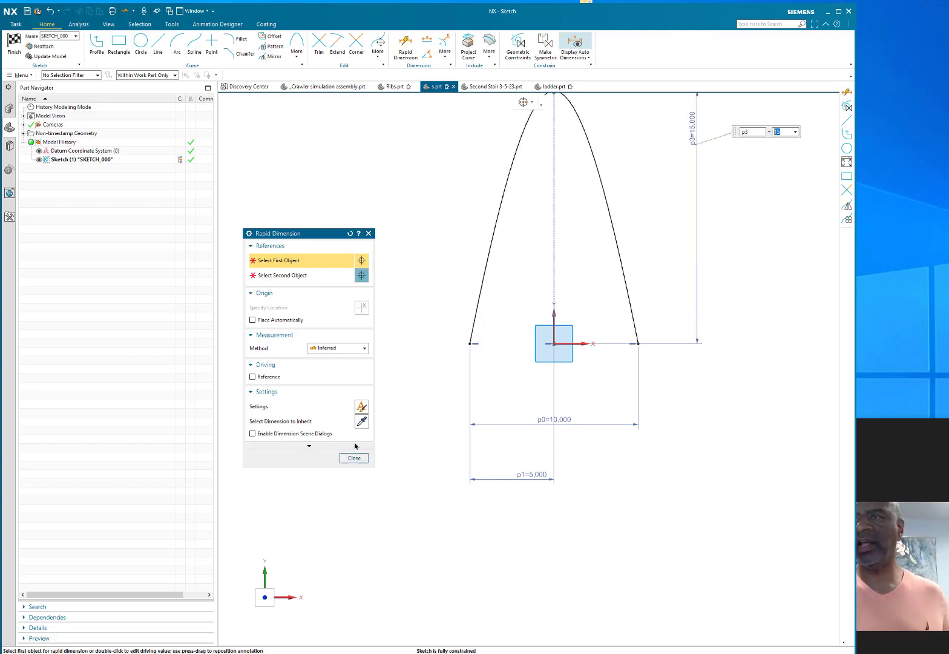
{"action": "left_click", "coordinate": [353, 458]}
Step: Change the conic's Rho value to 0.3
{"action": "scroll", "coordinate": [391, 279], "scroll_direction": "down", "scroll_amount": 3}
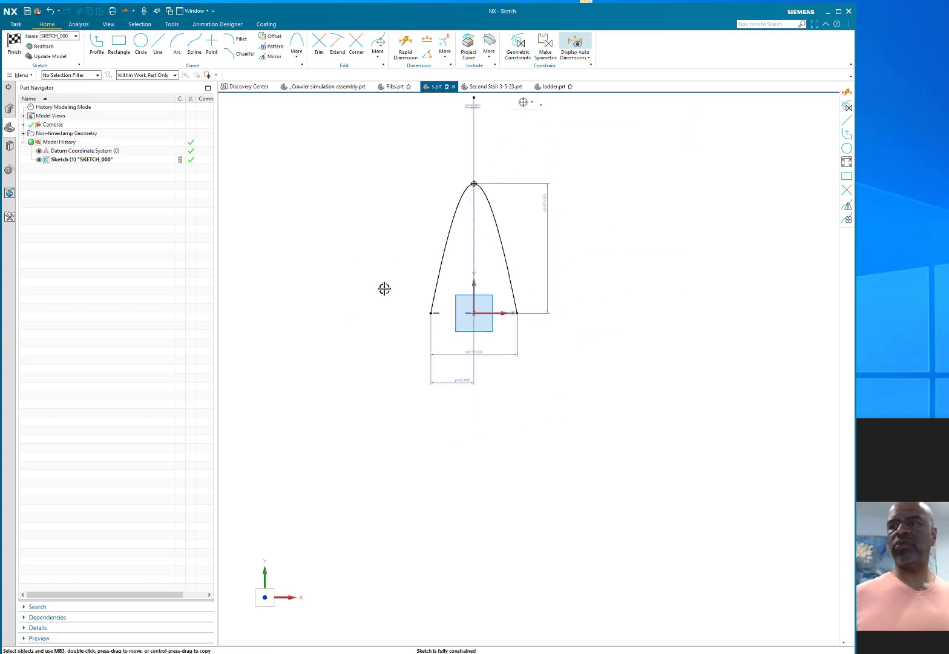
{"action": "middle_click_drag", "start_coordinate": [407, 243], "coordinate": [387, 282], "text": "shift"}
{"action": "scroll", "coordinate": [389, 281], "scroll_direction": "up", "scroll_amount": 2}
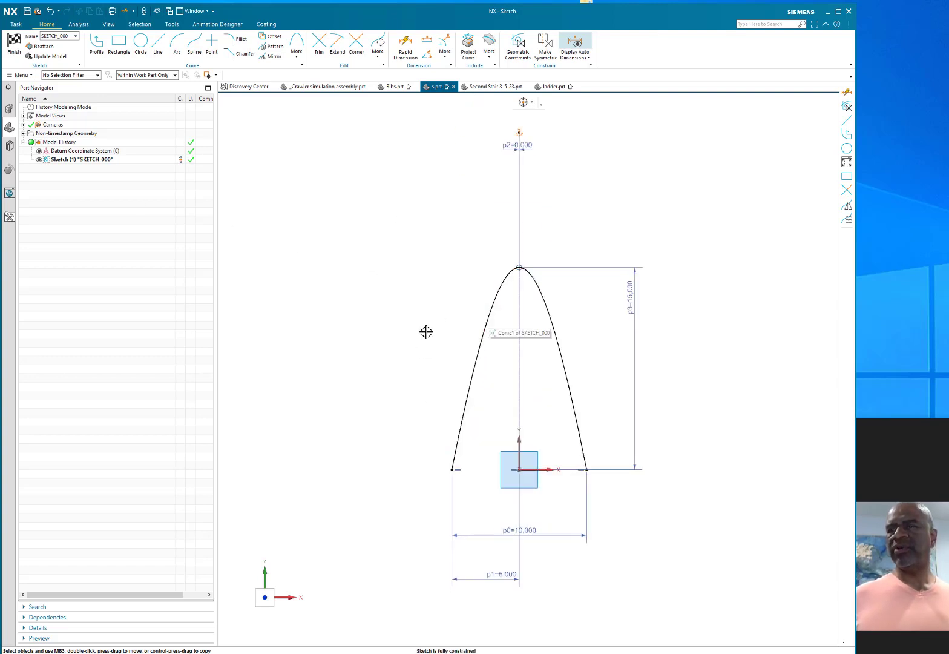
{"action": "double_click", "coordinate": [488, 317]}
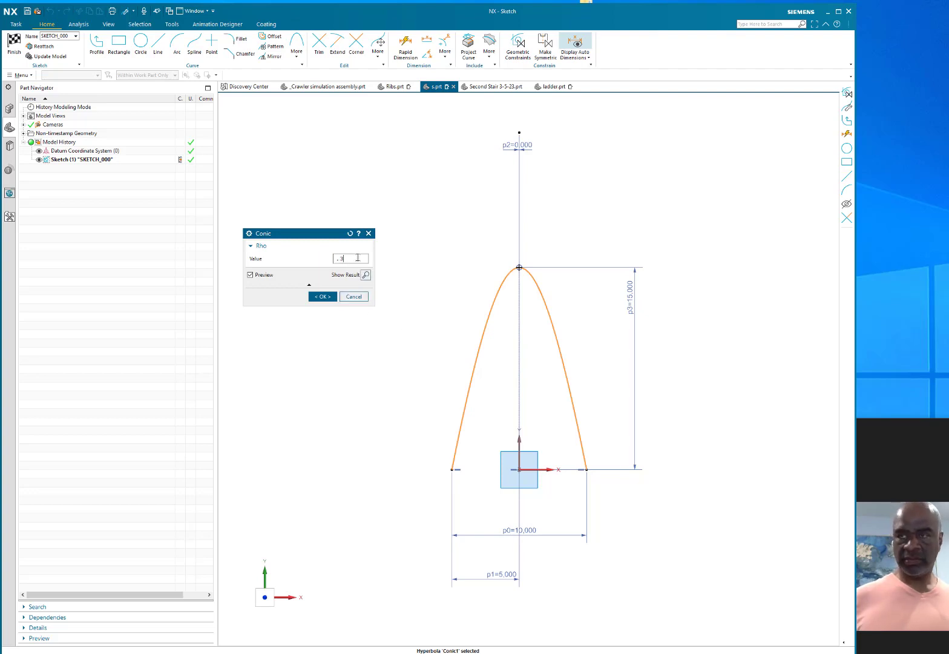
{"action": "key", "text": "Return"}
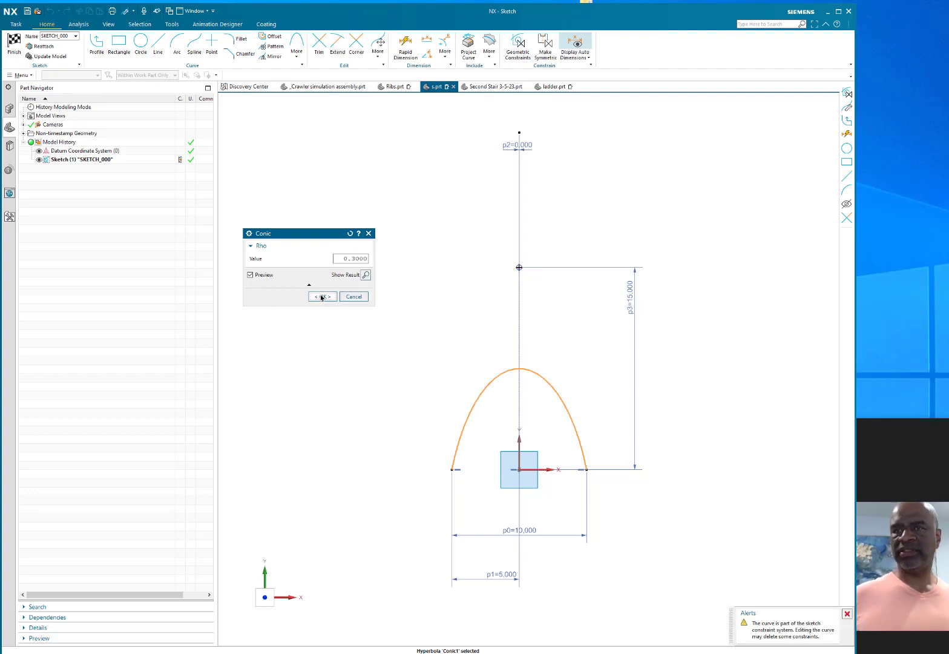
{"action": "left_click", "coordinate": [322, 296]}
Step: Reapply the Point on Curve constraint between the sketch point on the Y axis and the edited conic
{"action": "key", "text": "c"}
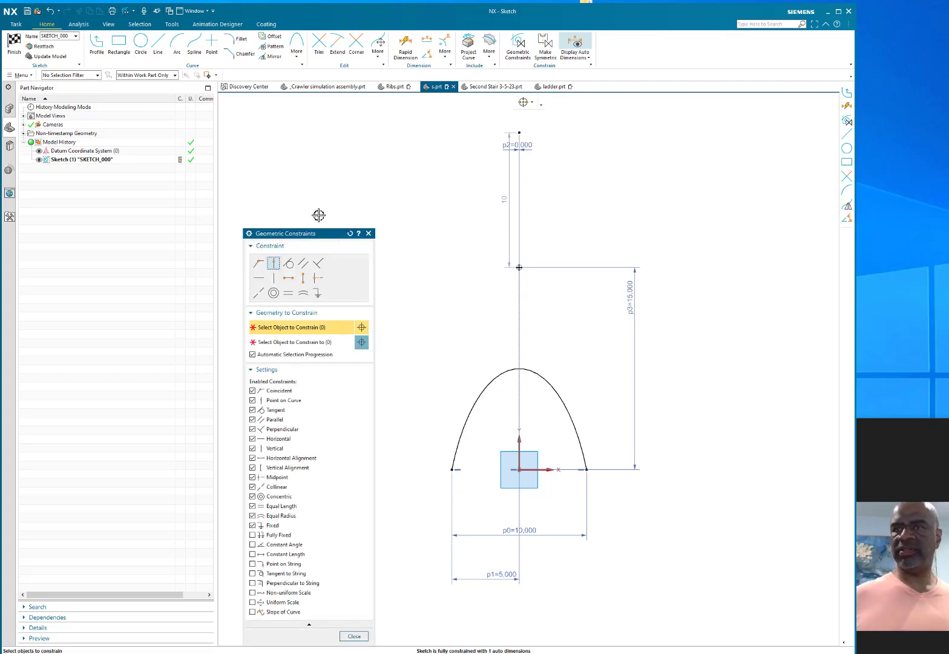
{"action": "left_click", "coordinate": [520, 266]}
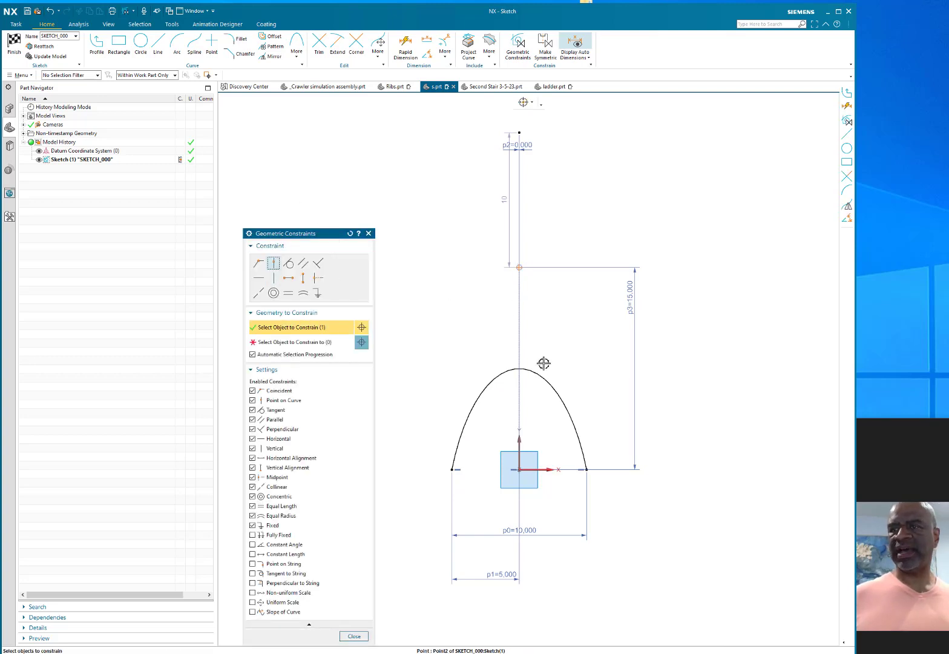
{"action": "left_click", "coordinate": [537, 372]}
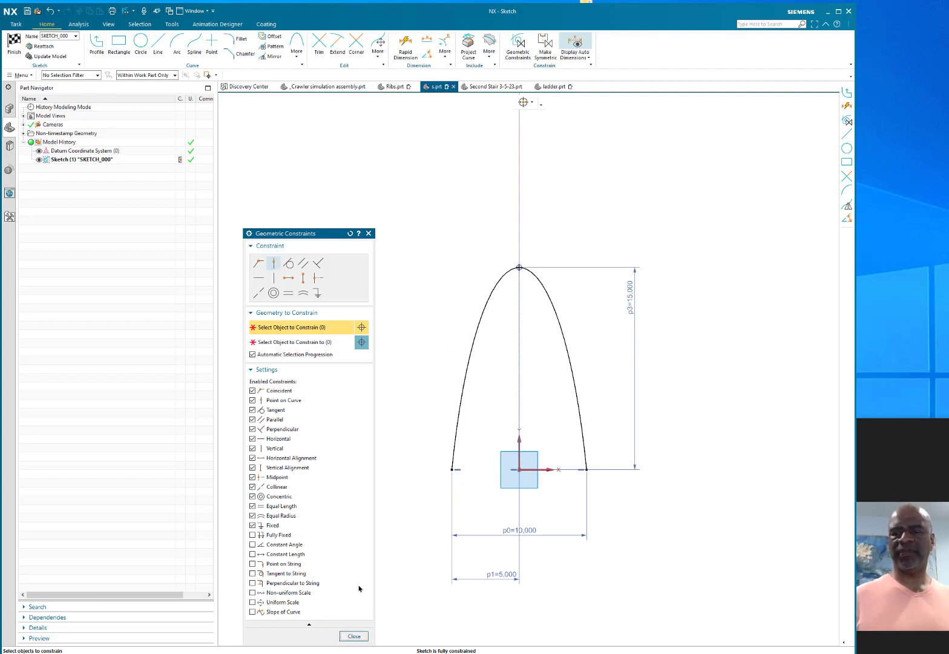
{"action": "left_click", "coordinate": [354, 637]}
Step: Draw a vertical line about 18.6 in long from the sketch origin up past the conic's peak, and finish the sketch
{"action": "left_click", "coordinate": [158, 45]}
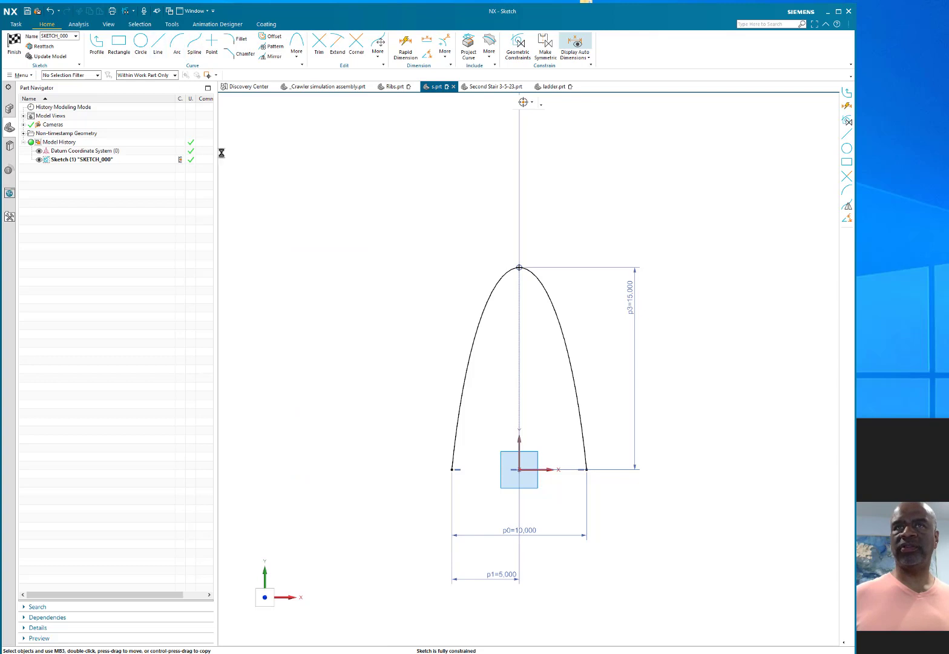
{"action": "left_click", "coordinate": [519, 470]}
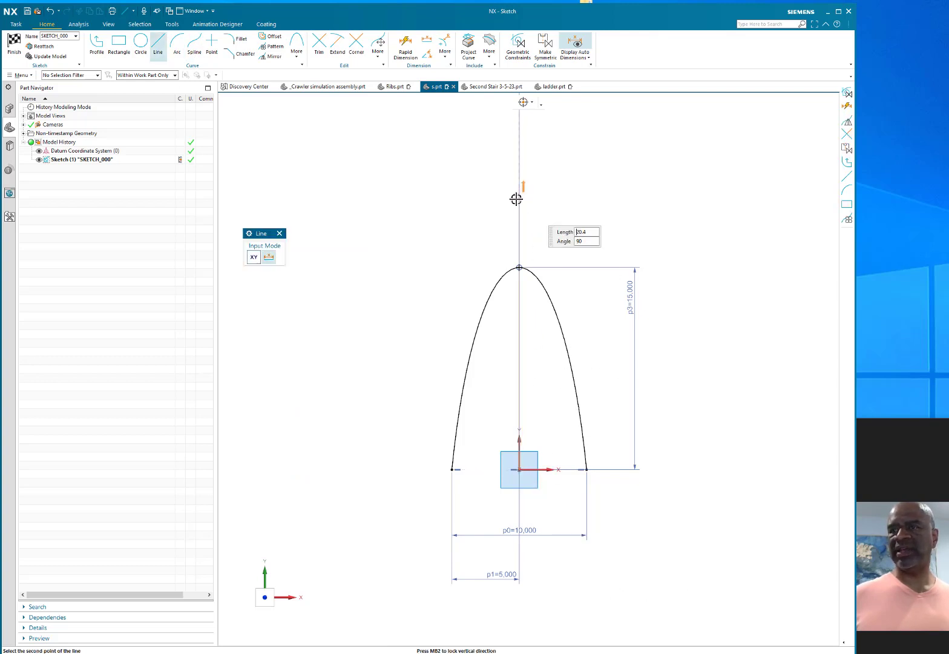
{"action": "left_click", "coordinate": [572, 204]}
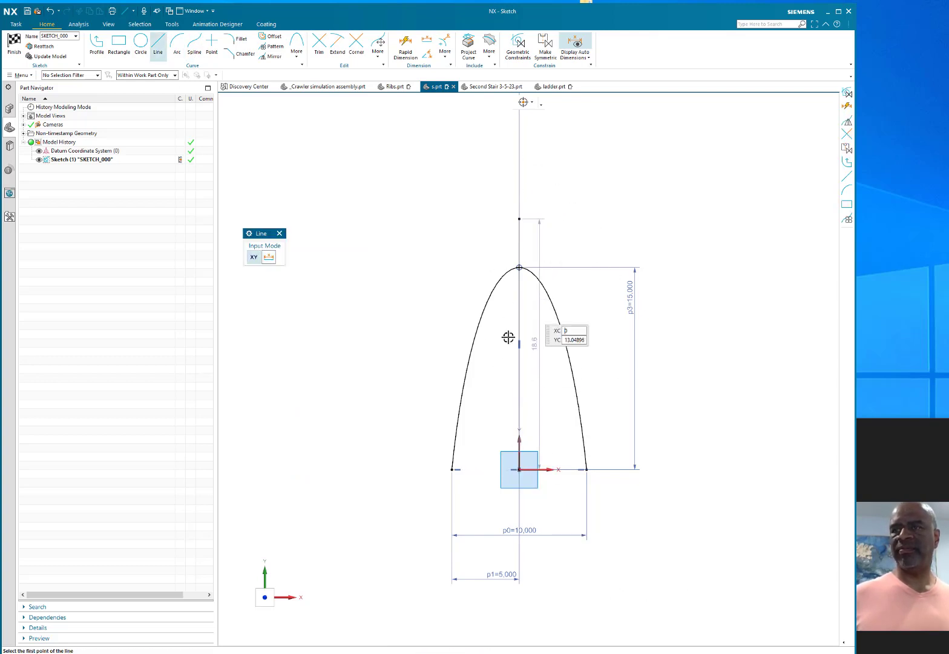
{"action": "left_click", "coordinate": [280, 234]}
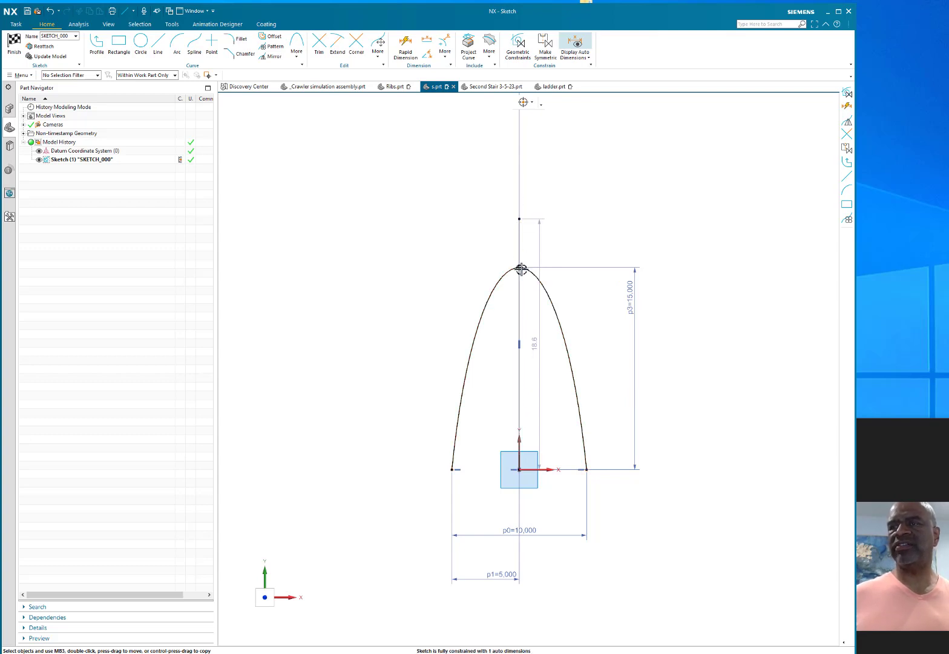
{"action": "left_click", "coordinate": [13, 44]}
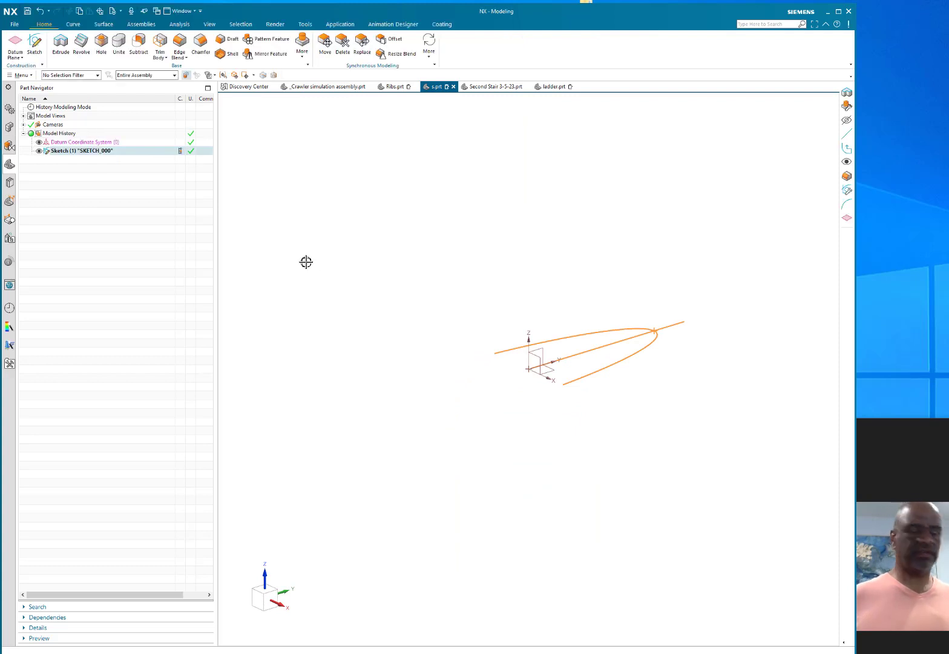
Step: Create a sketch on the Front (XZ) plane and draw an upward arc of about 5.1 in radius between the conic's two end points
{"action": "left_click", "coordinate": [42, 41]}
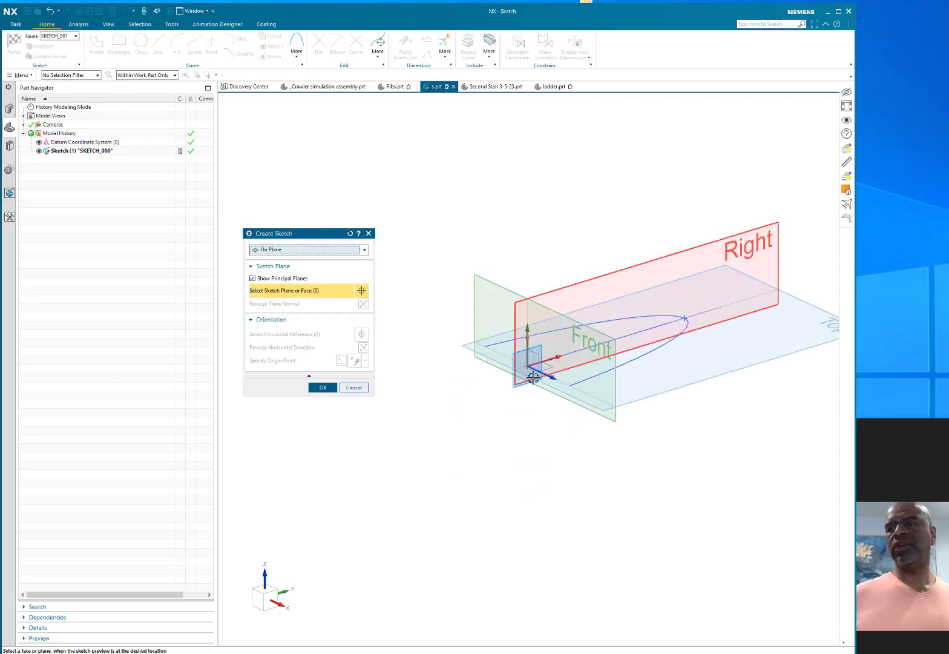
{"action": "left_click", "coordinate": [328, 388]}
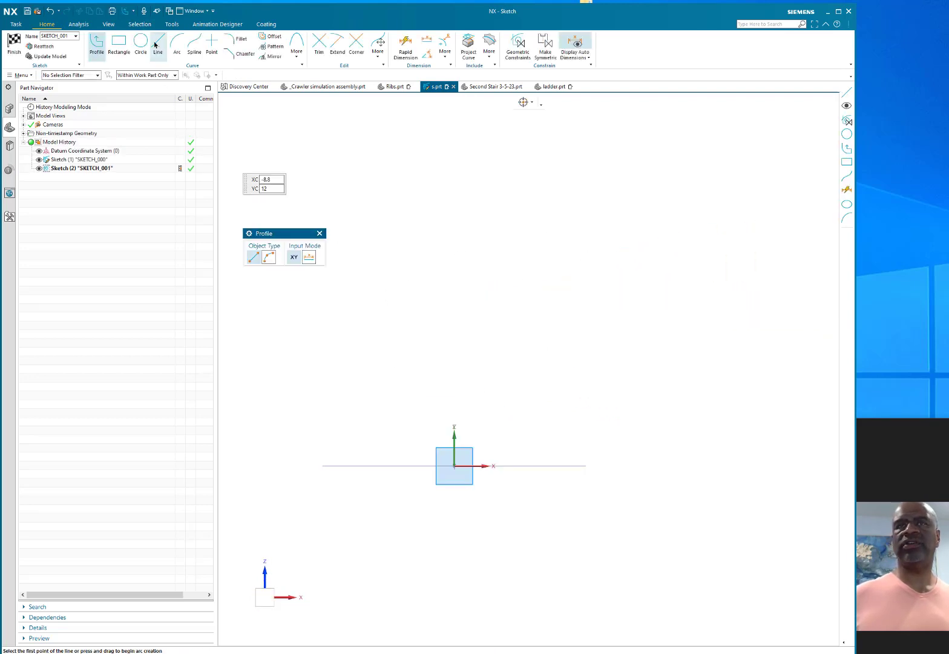
{"action": "left_click", "coordinate": [177, 44]}
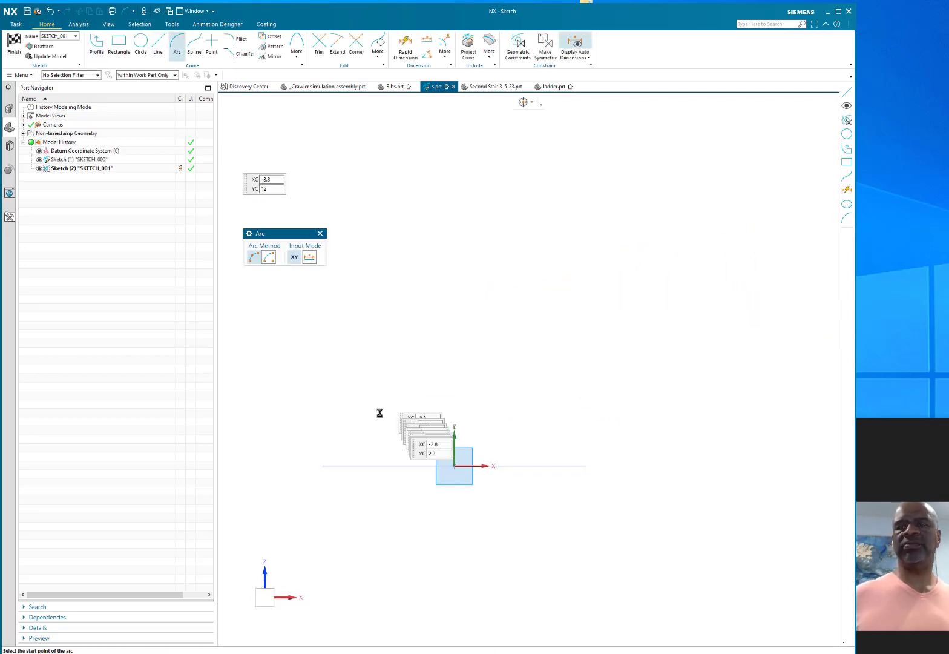
{"action": "left_click", "coordinate": [322, 465]}
{"action": "left_click", "coordinate": [584, 465]}
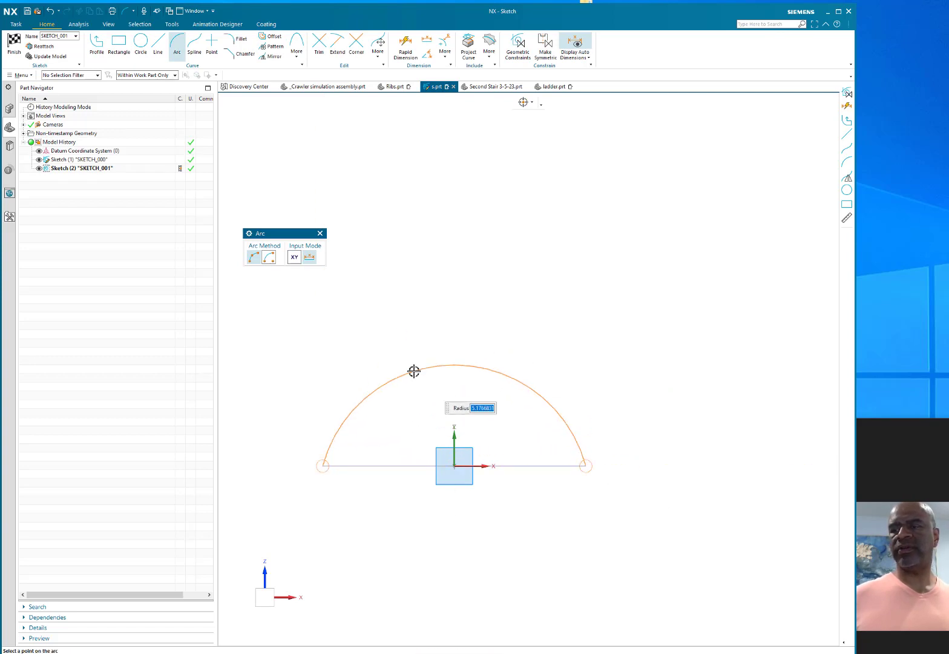
{"action": "left_click", "coordinate": [417, 364]}
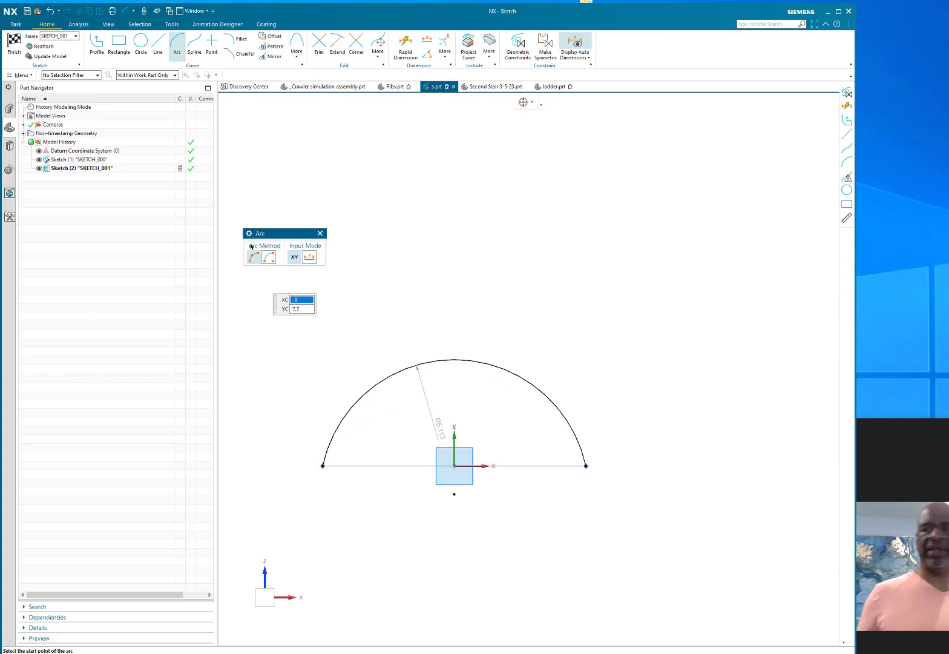
Step: Dimension the vertical distance from the sketch origin to the top of the arc as 4 in
{"action": "left_click", "coordinate": [404, 49]}
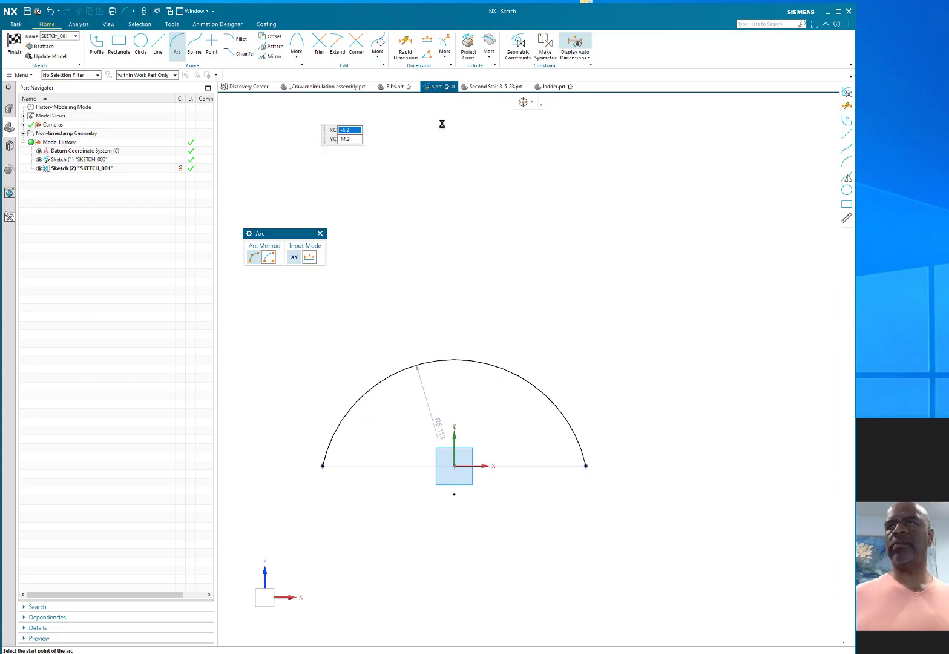
{"action": "left_click", "coordinate": [454, 466]}
{"action": "left_click", "coordinate": [455, 360]}
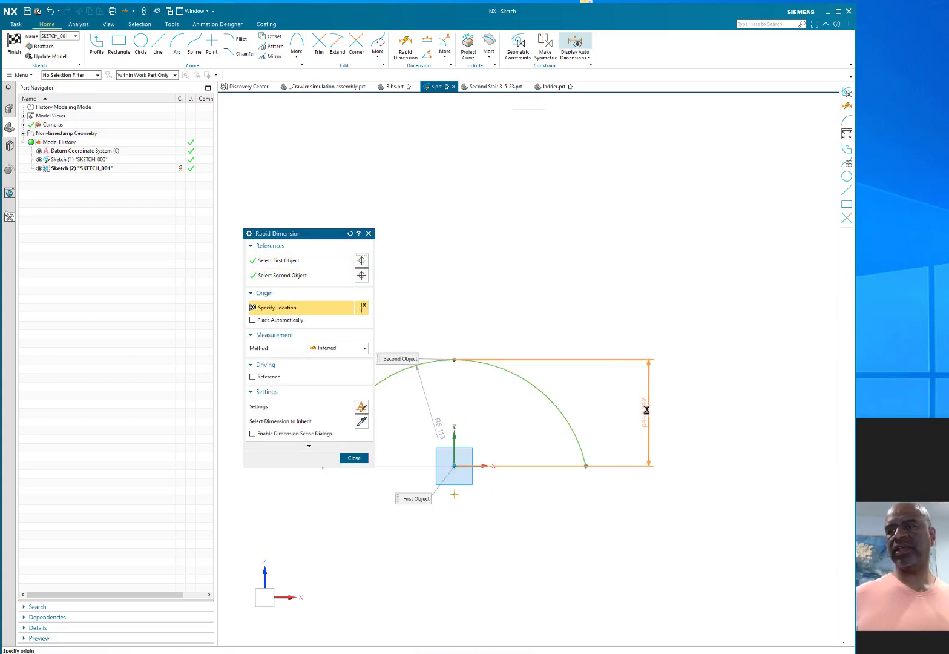
{"action": "left_click", "coordinate": [652, 413]}
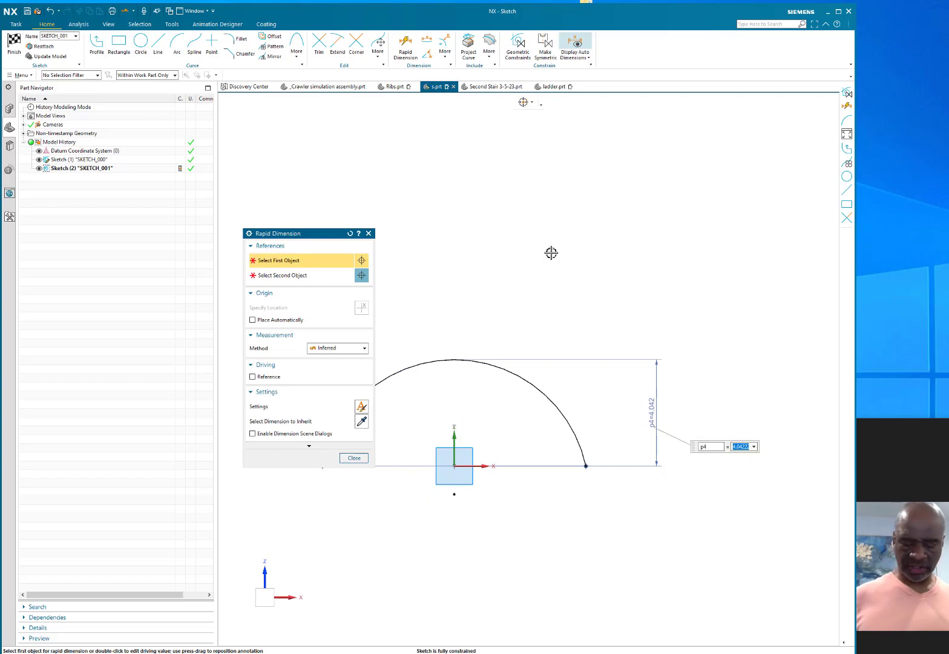
{"action": "type", "text": "4"}
{"action": "key", "text": "Return"}
{"action": "left_click", "coordinate": [353, 458]}
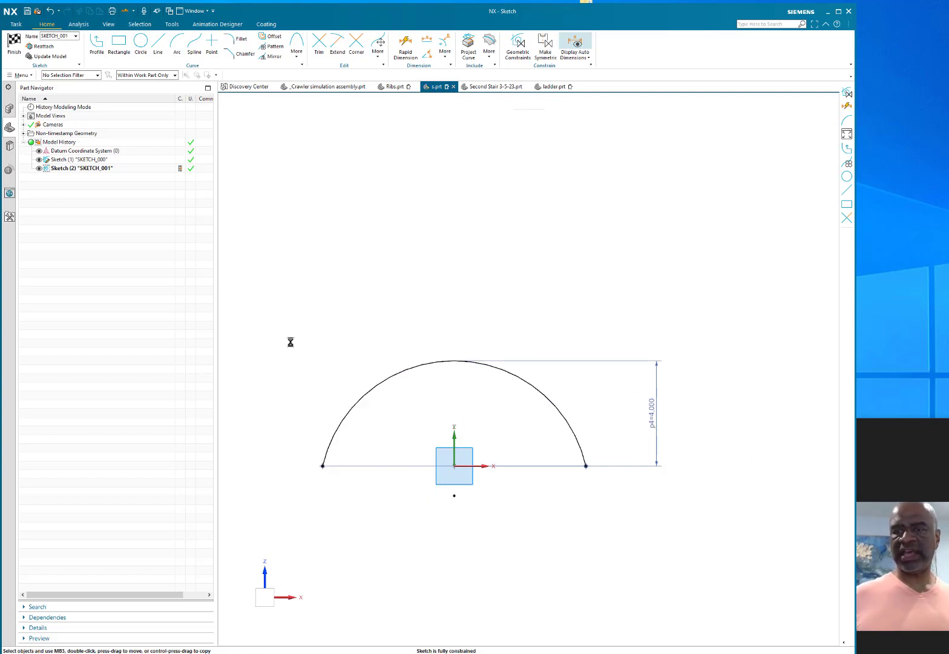
Step: Draw a line about 2 in long, sloping downward and outward from the arc's end point on the positive X side
{"action": "left_click", "coordinate": [158, 43]}
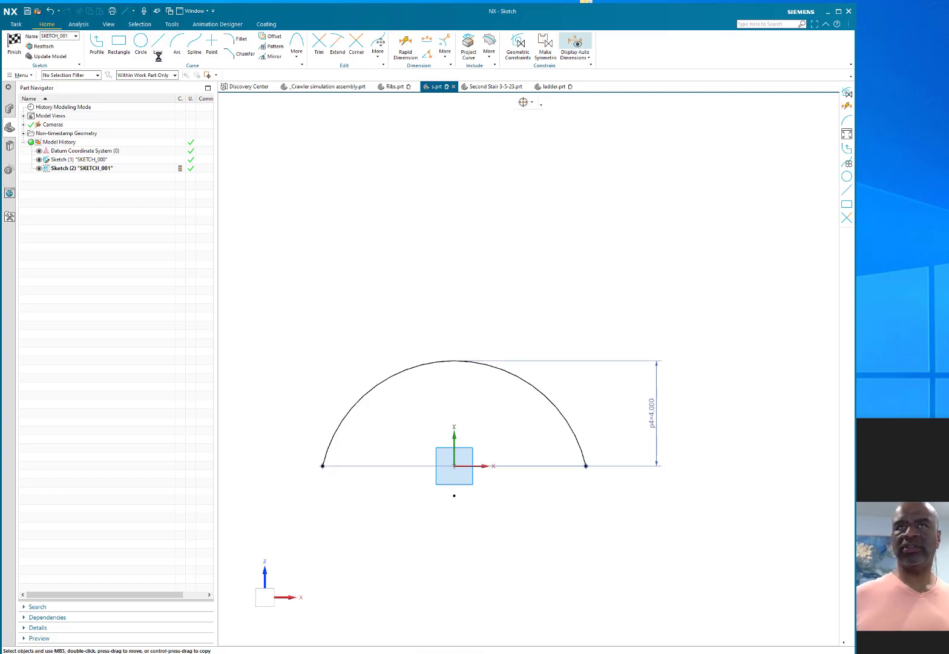
{"action": "left_click", "coordinate": [586, 466]}
{"action": "left_click", "coordinate": [600, 517]}
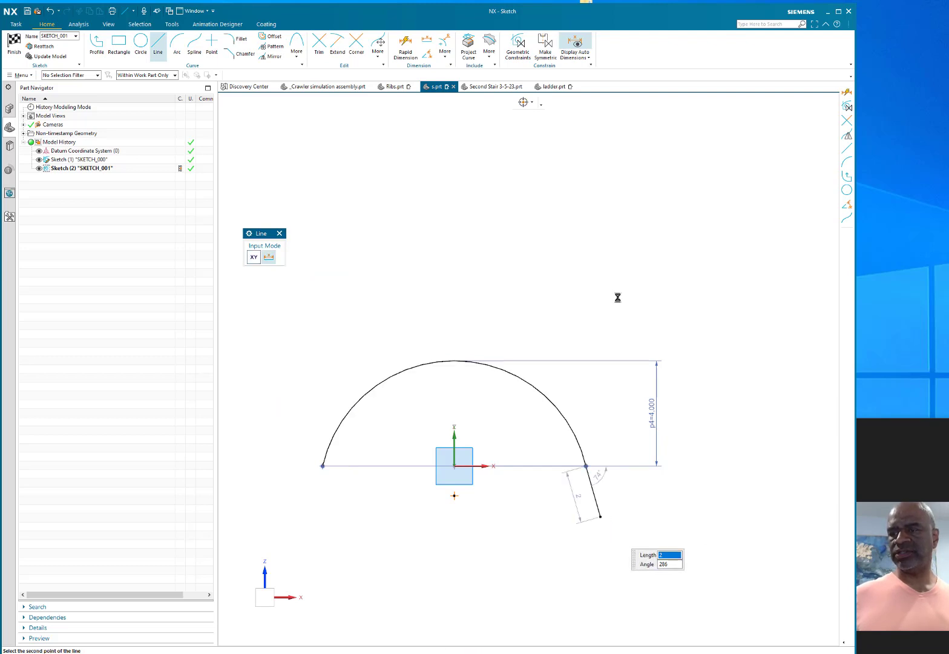
{"action": "key", "text": "Escape"}
Step: Make the short line tangent to the arc and finish the sketch
{"action": "key", "text": "c"}
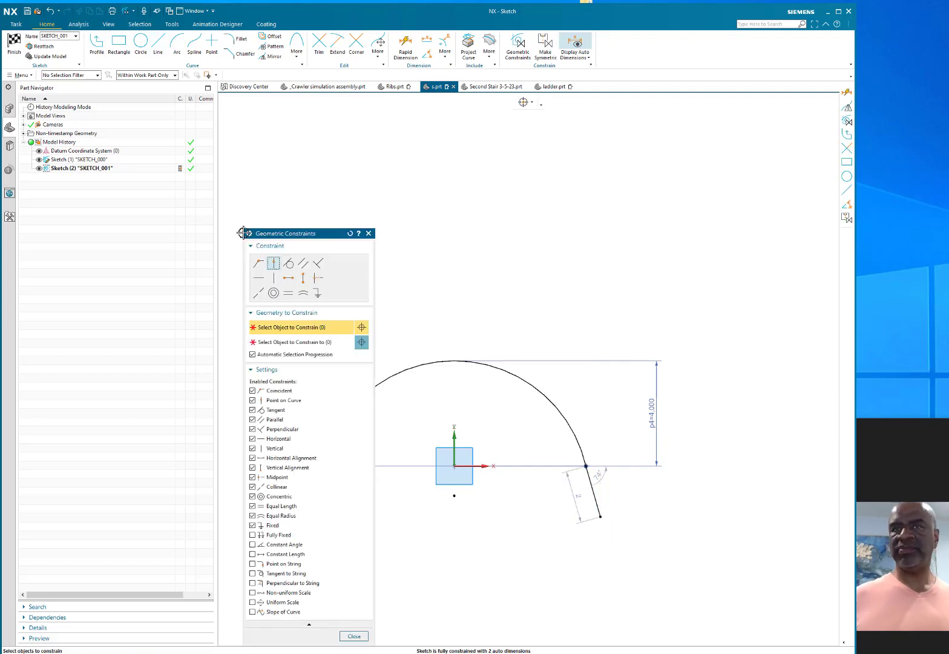
{"action": "left_click", "coordinate": [578, 453]}
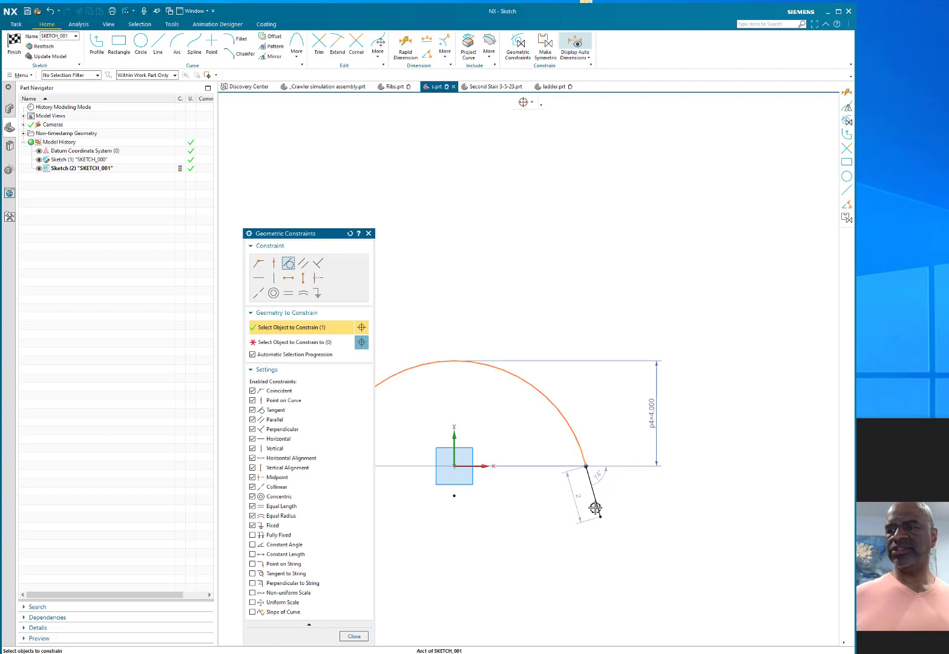
{"action": "left_click", "coordinate": [594, 493]}
{"action": "left_click", "coordinate": [354, 635]}
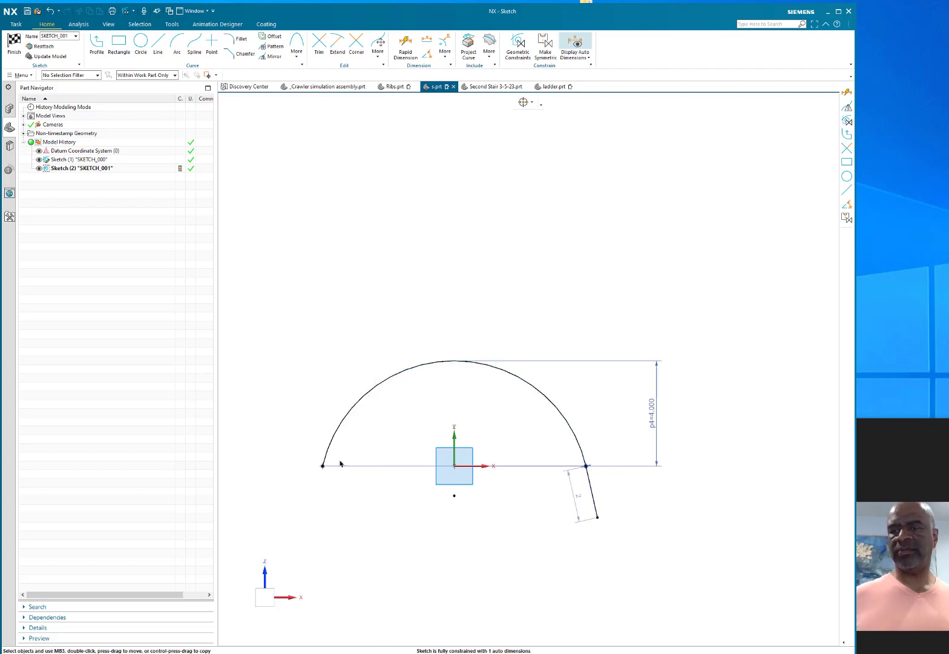
{"action": "left_click", "coordinate": [14, 44]}
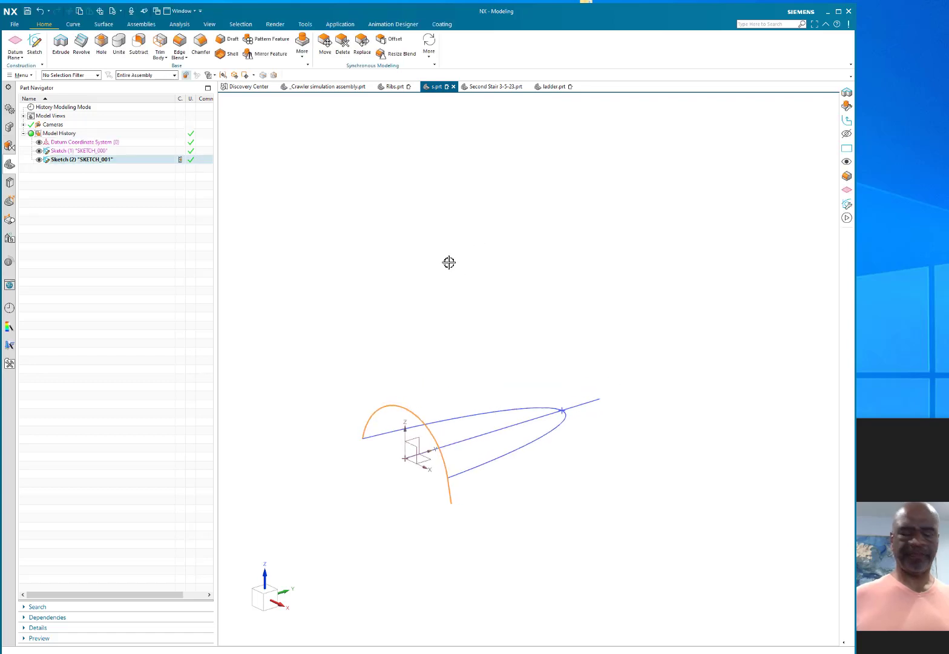
Step: Start a Sweep Along Guide using only the short tangent line as the section, with the Single Curve rule
{"action": "scroll", "coordinate": [457, 337], "scroll_direction": "up", "scroll_amount": 2}
{"action": "middle_click_drag", "start_coordinate": [447, 332], "coordinate": [456, 242], "text": "shift"}
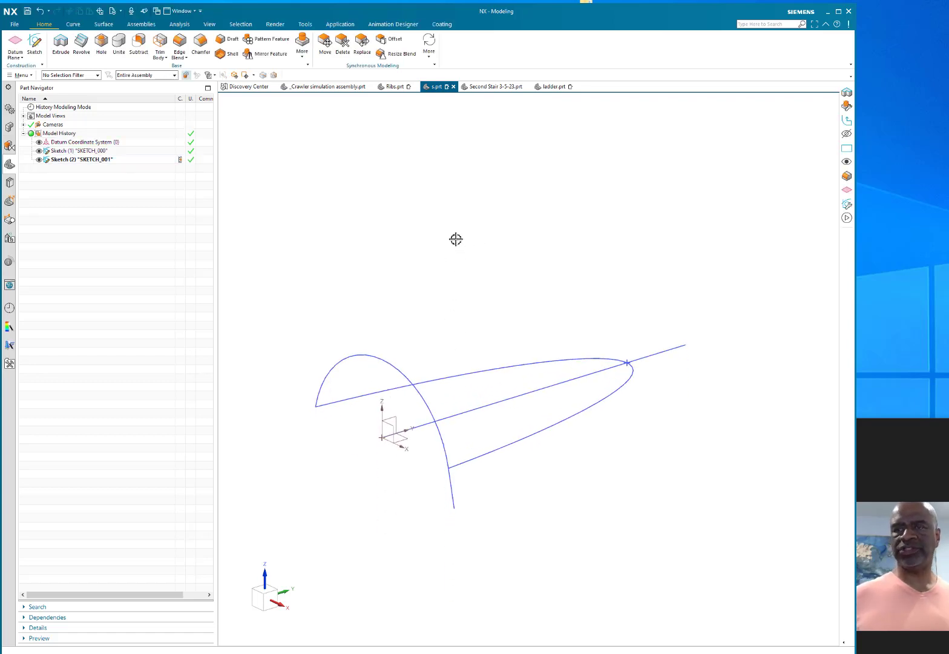
{"action": "left_click", "coordinate": [115, 24]}
{"action": "left_click", "coordinate": [286, 50]}
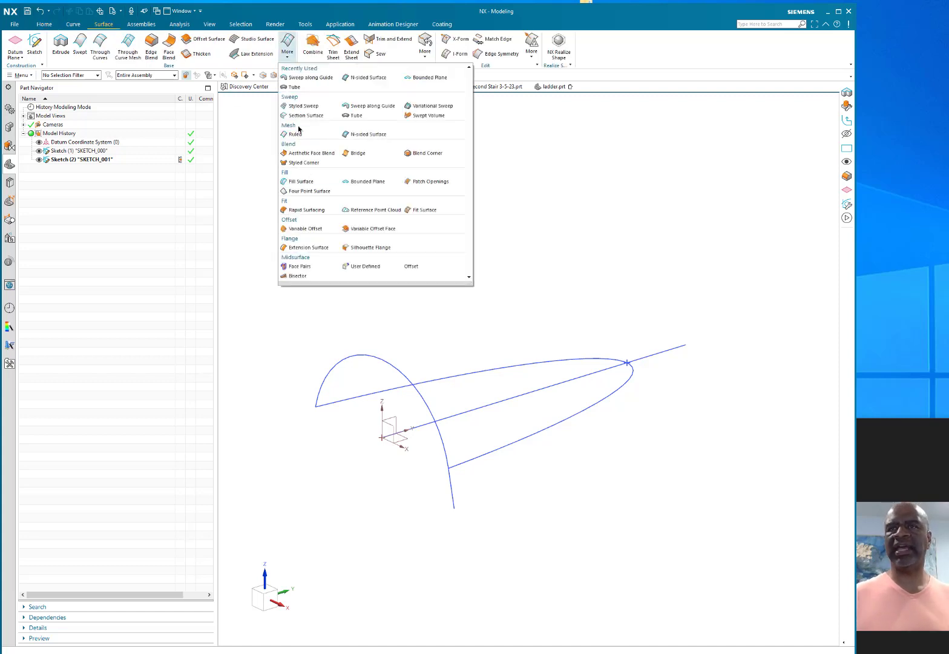
{"action": "left_click", "coordinate": [364, 106]}
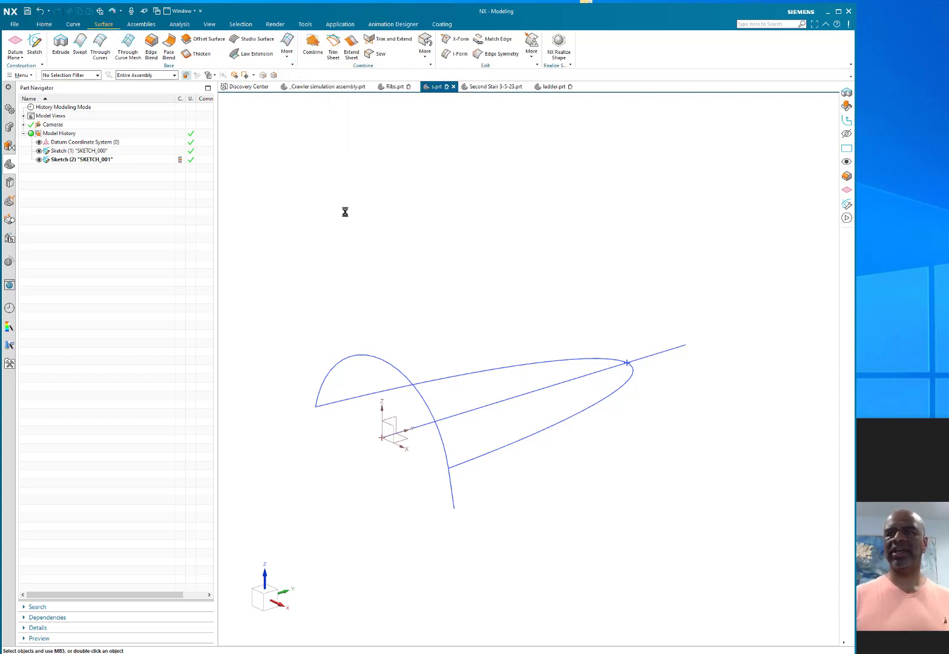
{"action": "left_click", "coordinate": [511, 103]}
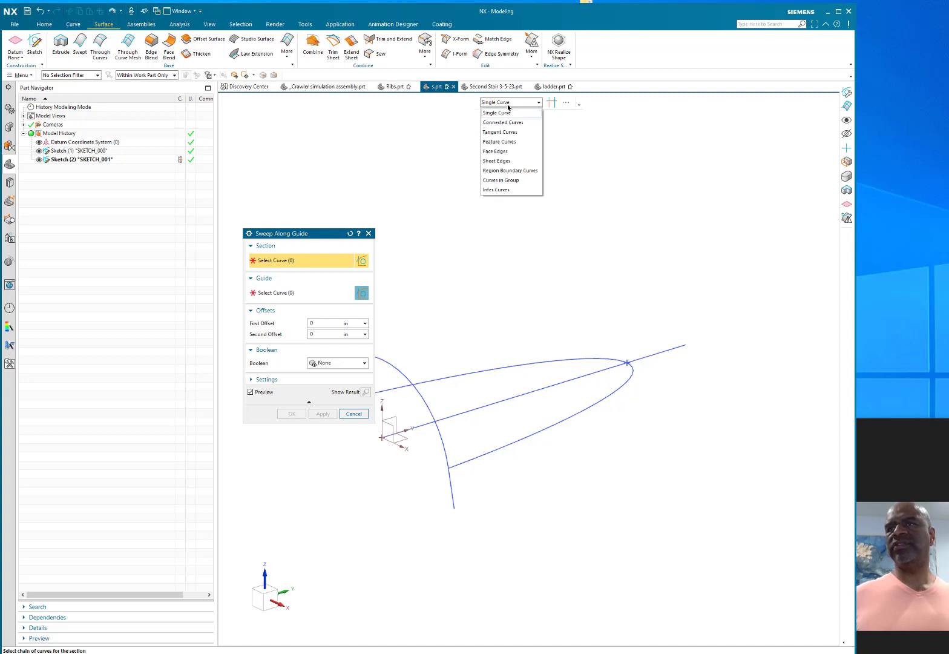
{"action": "left_click", "coordinate": [501, 112]}
{"action": "left_click", "coordinate": [451, 488]}
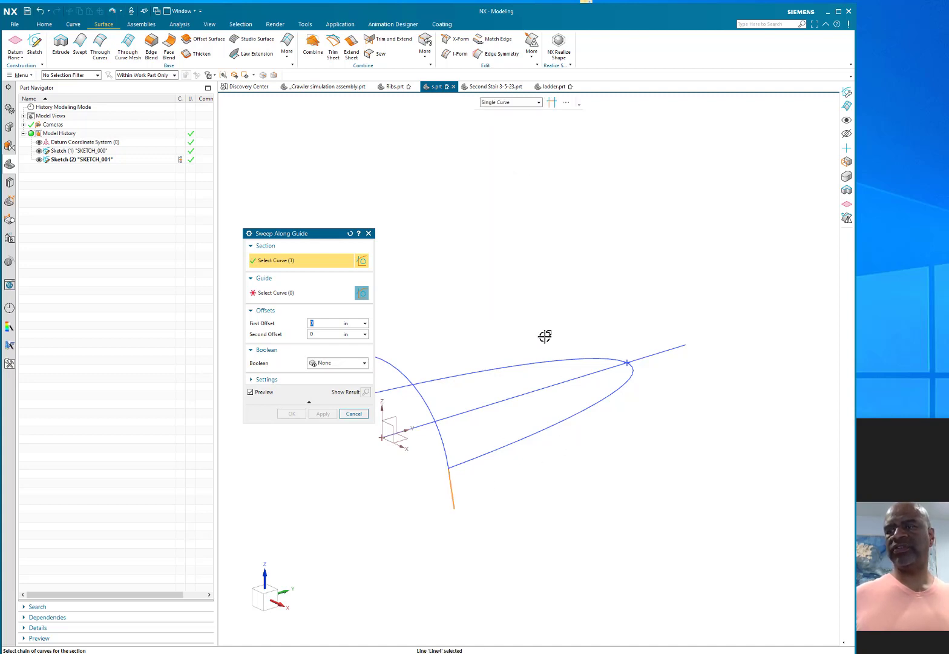
Step: Try sweeping the short line along both halves of the conic with Stop at Intersection enabled, and undo the sweep
{"action": "left_click", "coordinate": [282, 294]}
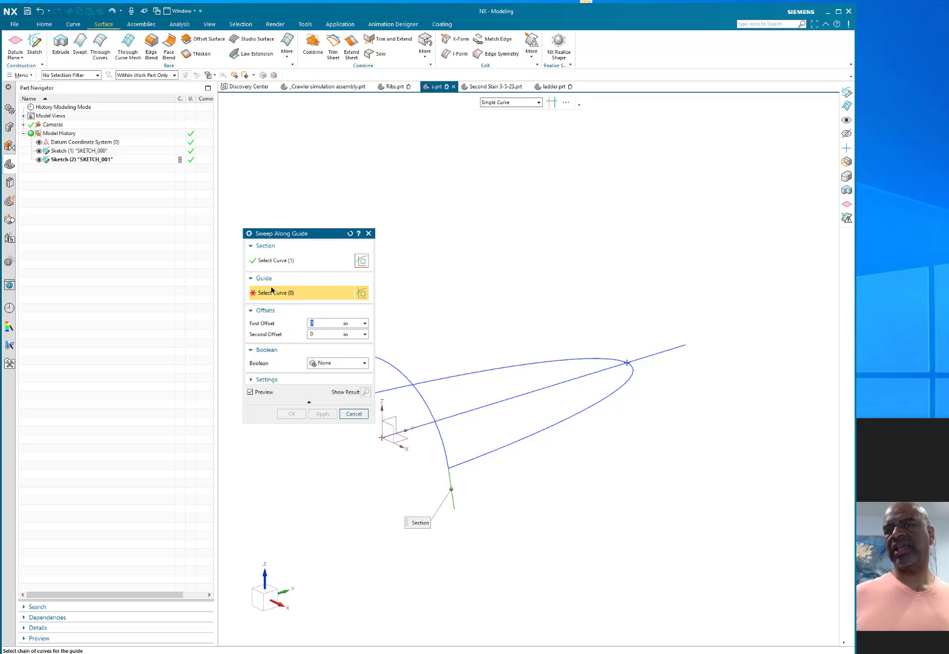
{"action": "left_click", "coordinate": [552, 103]}
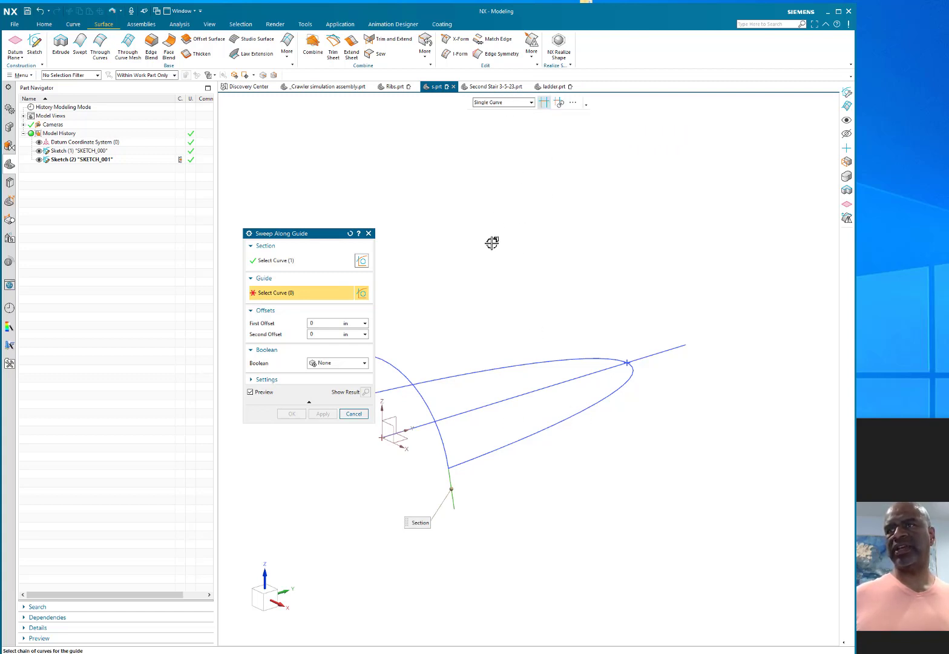
{"action": "left_click", "coordinate": [498, 451]}
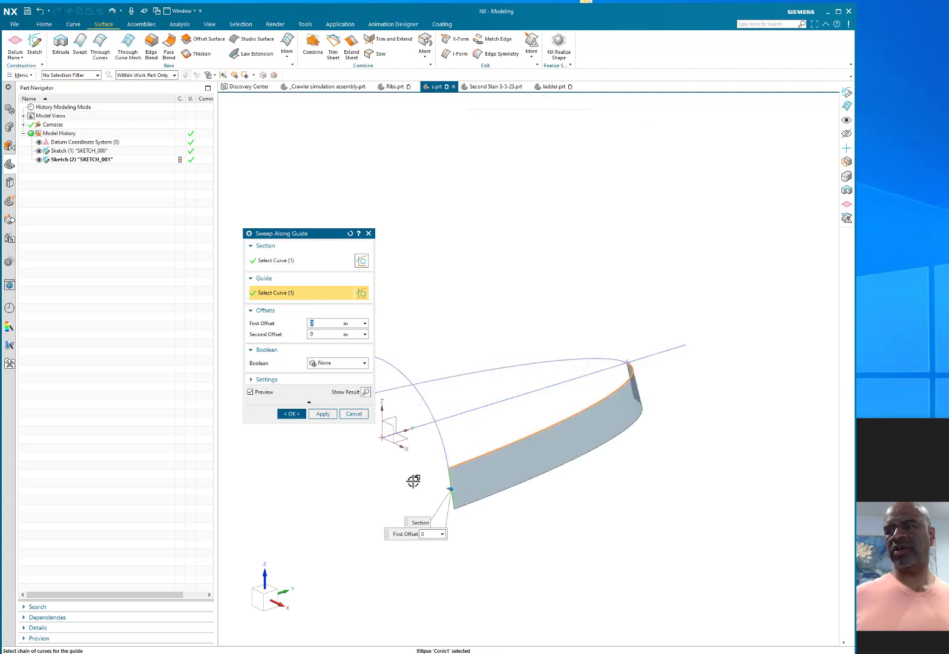
{"action": "left_click", "coordinate": [577, 360]}
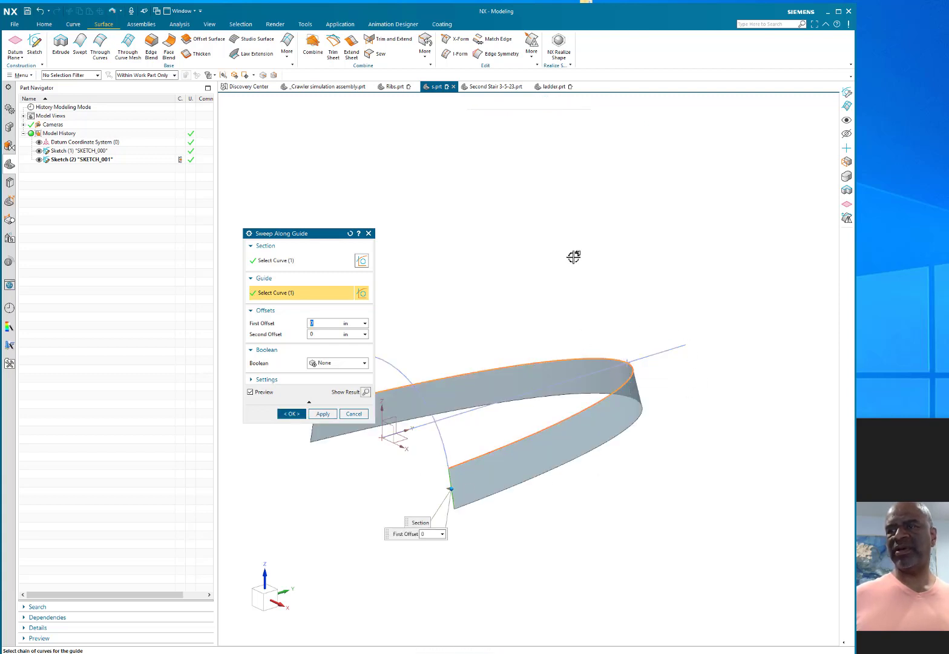
{"action": "left_click", "coordinate": [291, 414]}
{"action": "middle_click_drag", "start_coordinate": [531, 232], "coordinate": [400, 248]}
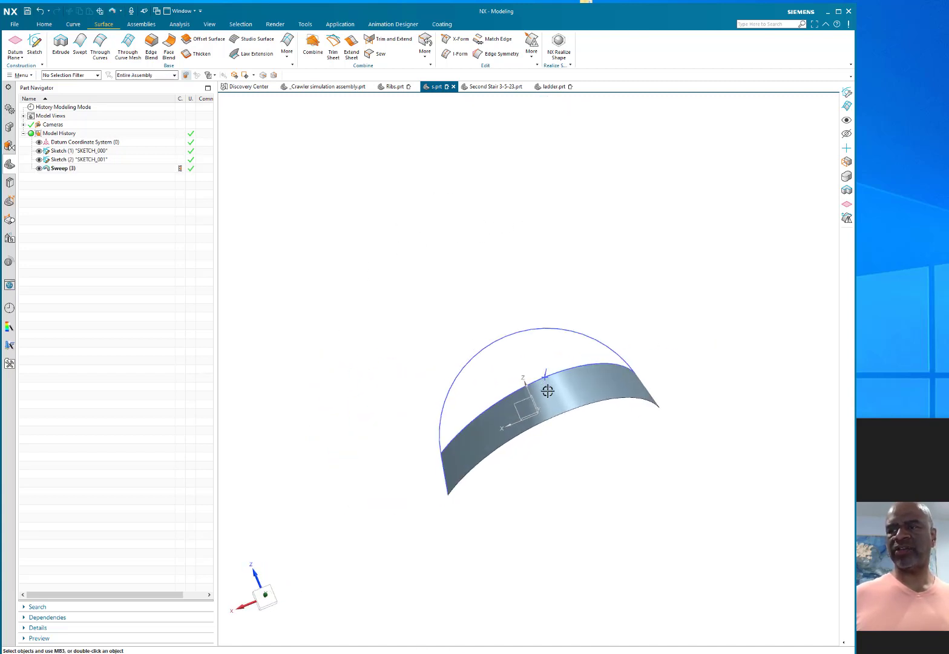
{"action": "middle_click_drag", "start_coordinate": [472, 331], "coordinate": [508, 267]}
{"action": "key", "text": "ctrl+z"}
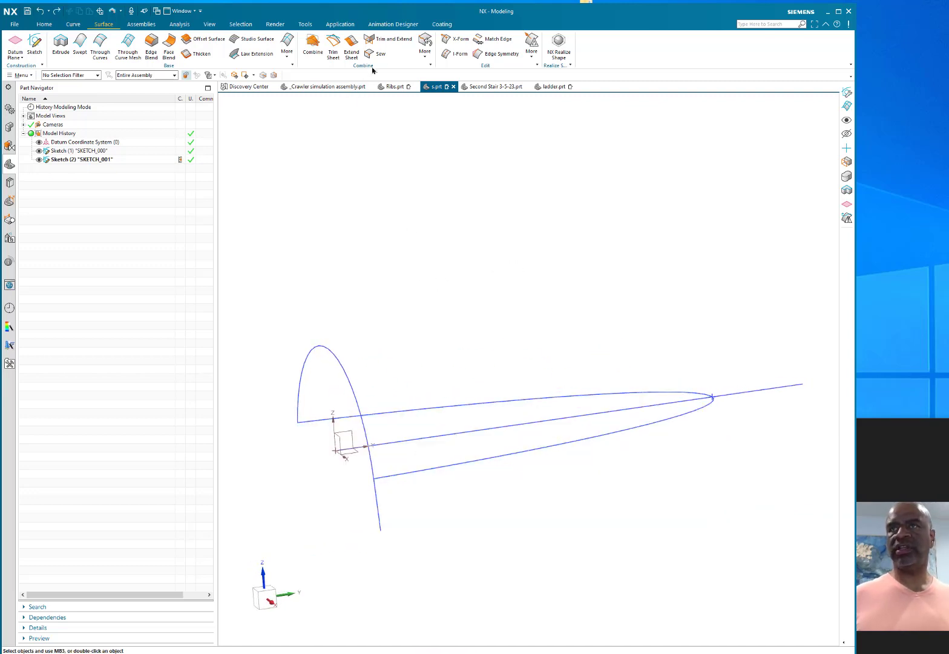
Step: Sweep the short tangent line along only the positive X half of the conic with Sweep Along Guide, stopping at the centerline intersection
{"action": "left_click", "coordinate": [423, 56]}
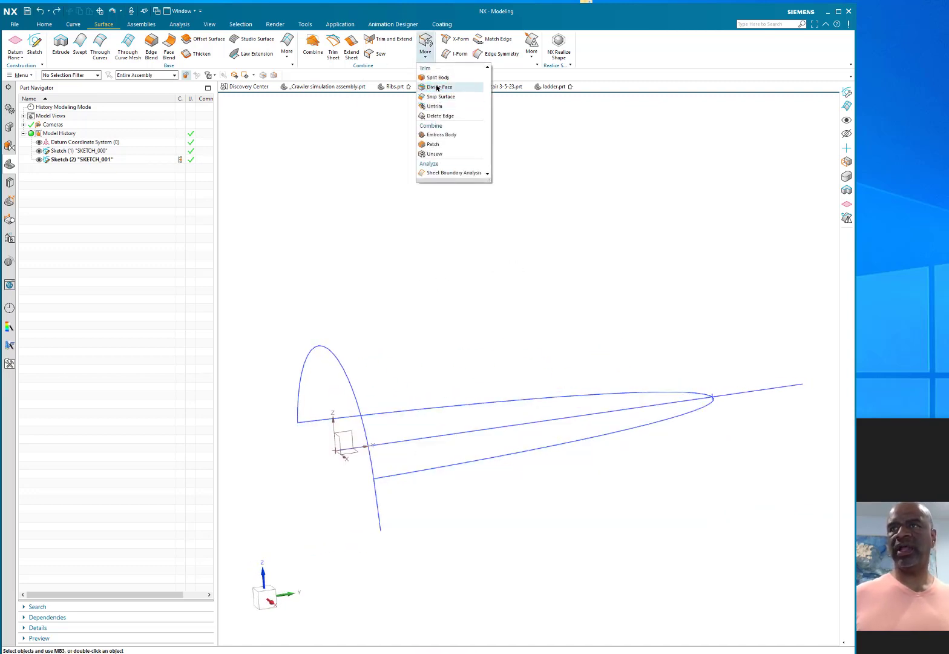
{"action": "left_click", "coordinate": [358, 153]}
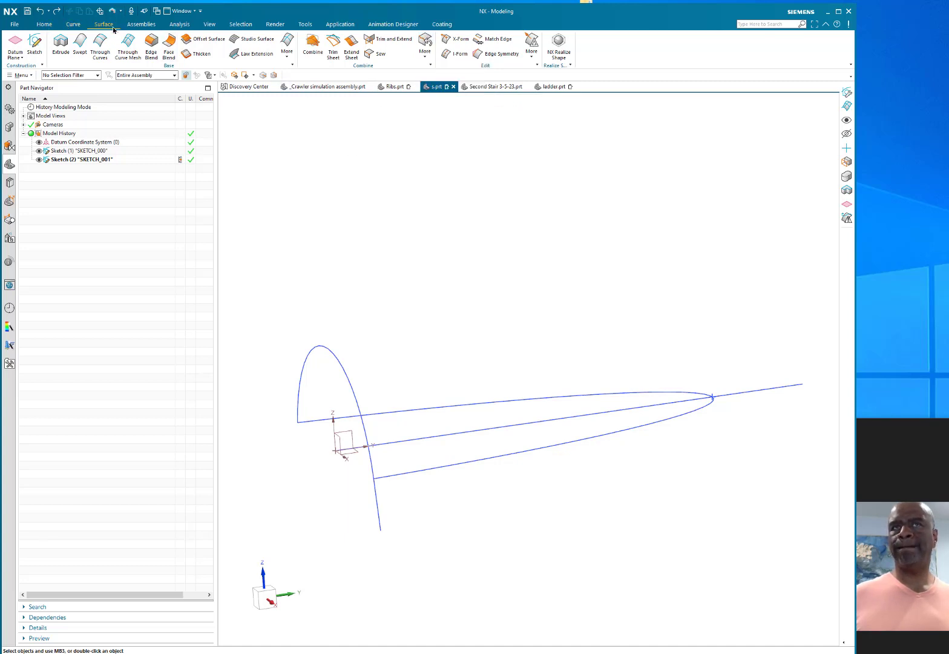
{"action": "left_click", "coordinate": [287, 48]}
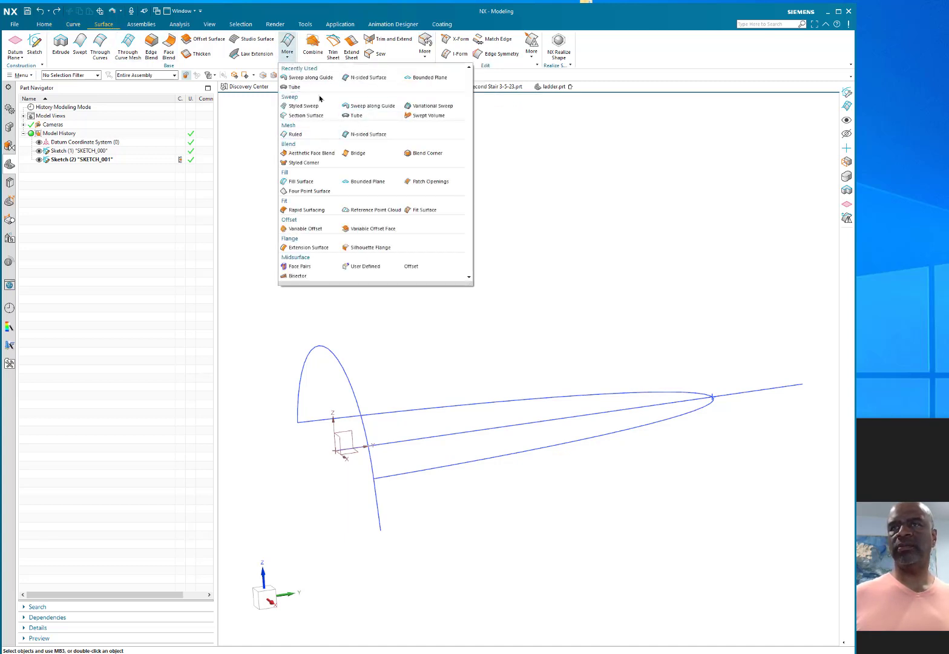
{"action": "left_click", "coordinate": [310, 77]}
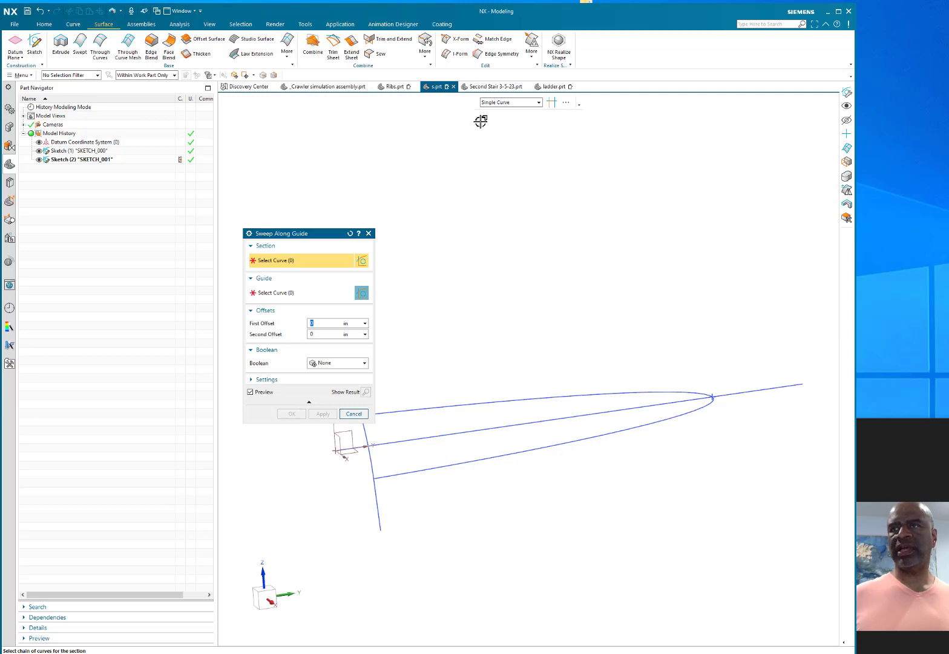
{"action": "left_click", "coordinate": [382, 514]}
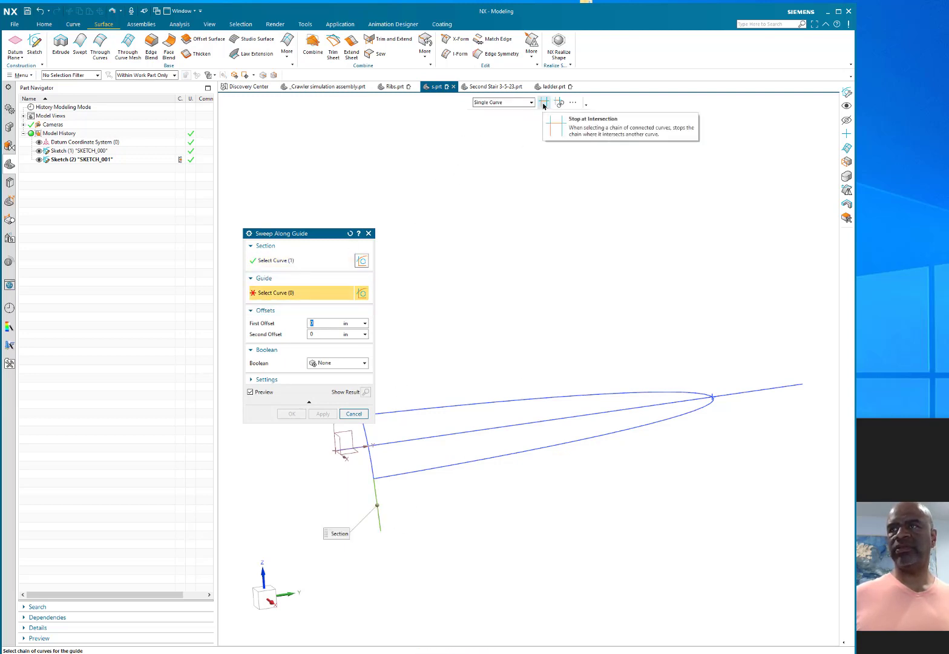
{"action": "left_click", "coordinate": [445, 466]}
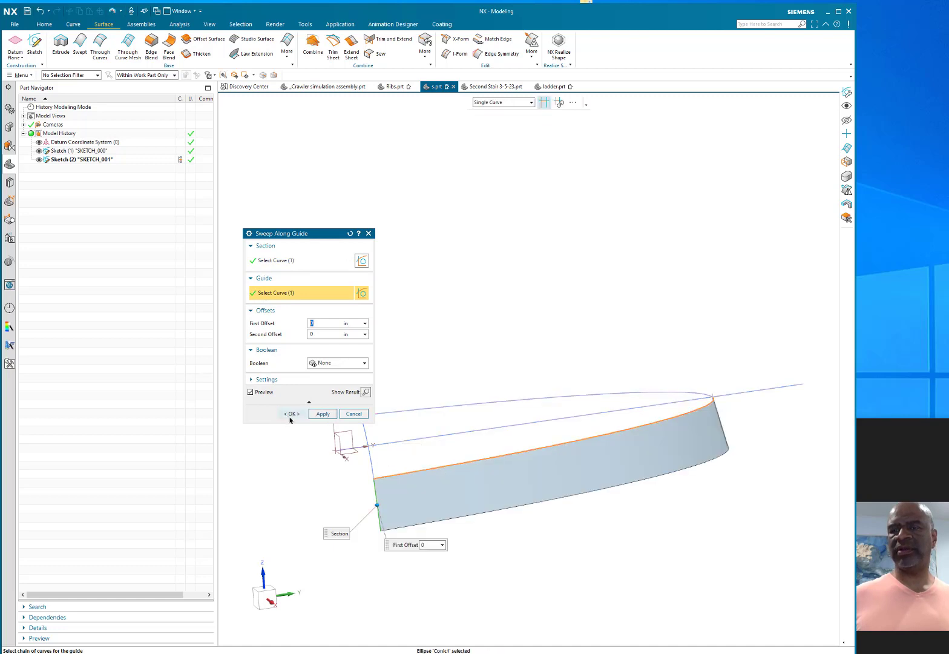
{"action": "left_click", "coordinate": [322, 414]}
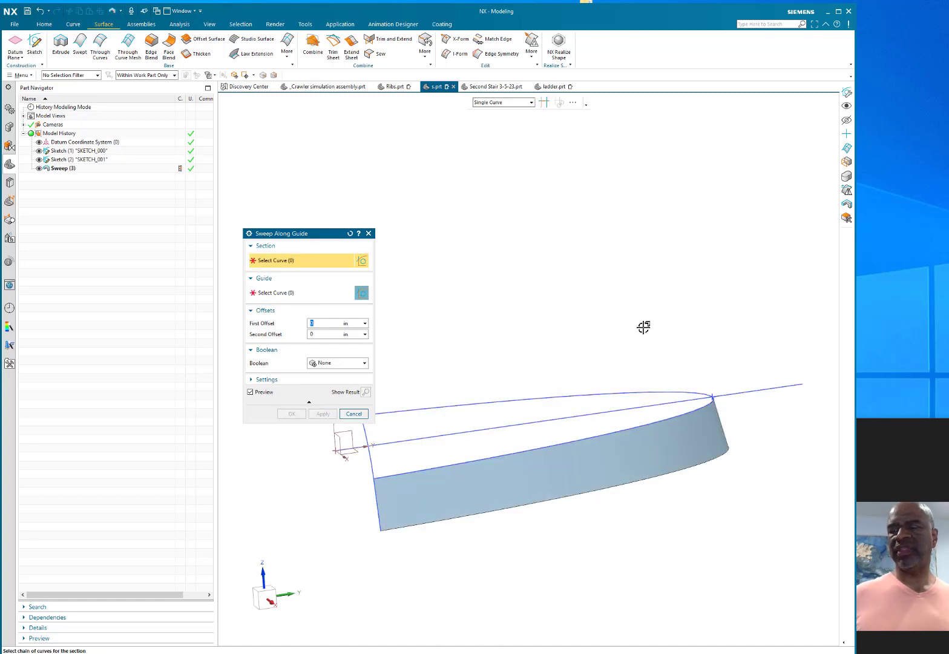
Step: Sweep the end edge of the first strip at the conic's tip along the other half of the conic
{"action": "middle_click_drag", "start_coordinate": [644, 327], "coordinate": [548, 345]}
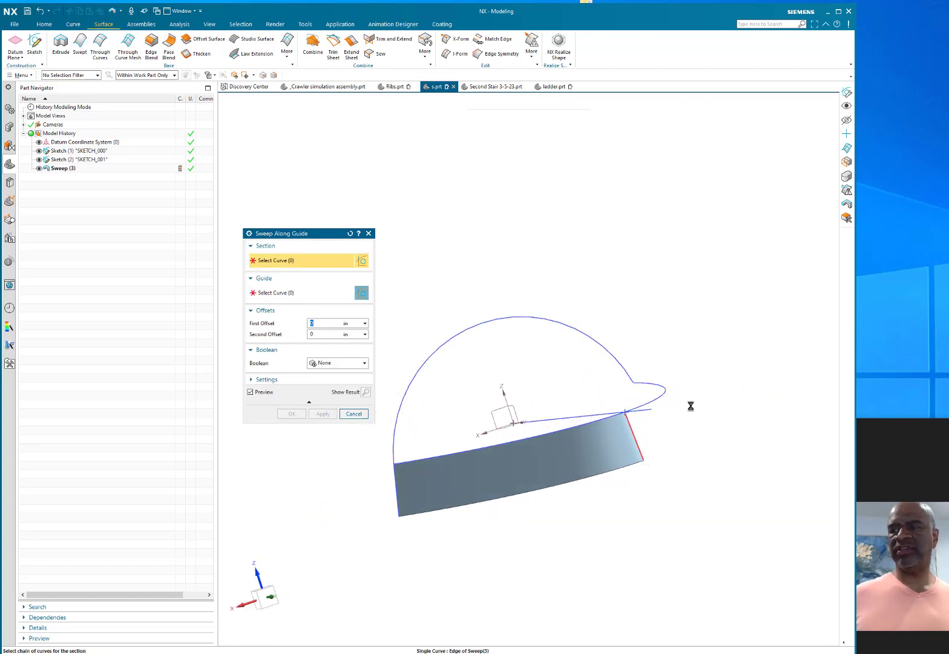
{"action": "left_click", "coordinate": [638, 445]}
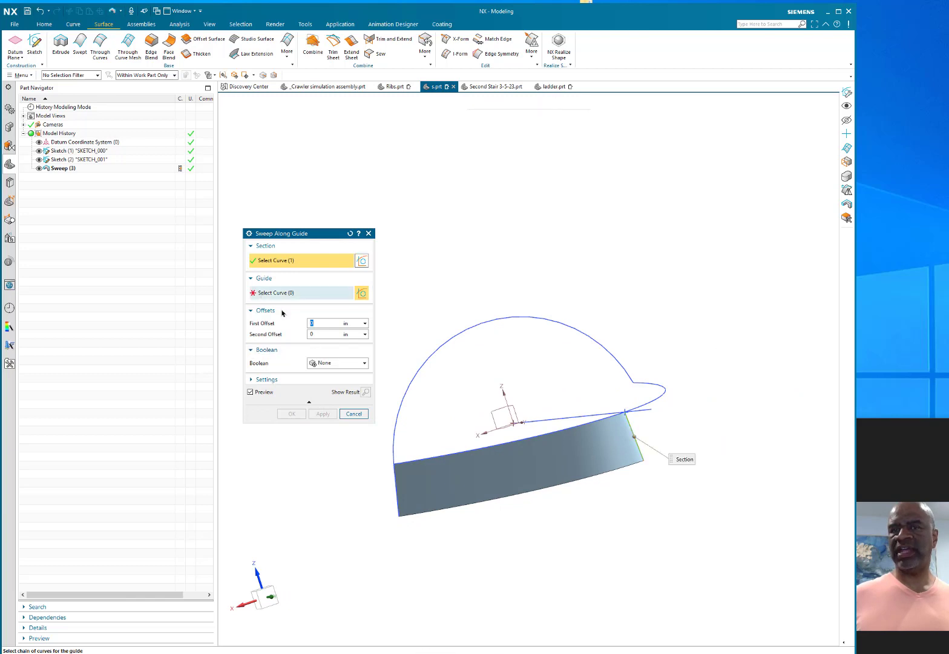
{"action": "left_click", "coordinate": [651, 399]}
{"action": "left_click", "coordinate": [291, 413]}
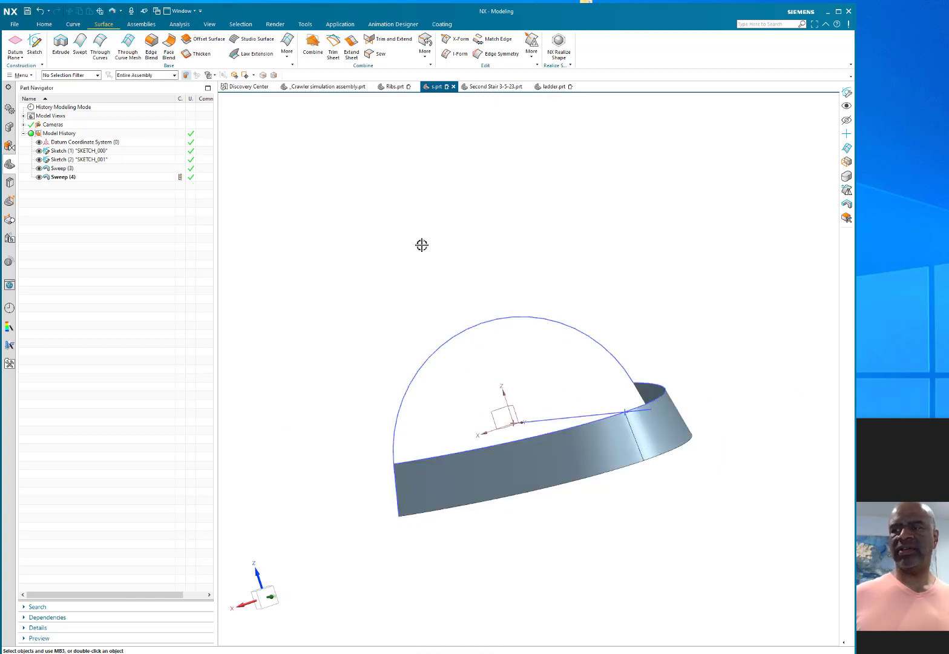
{"action": "middle_click_drag", "start_coordinate": [422, 246], "coordinate": [536, 216]}
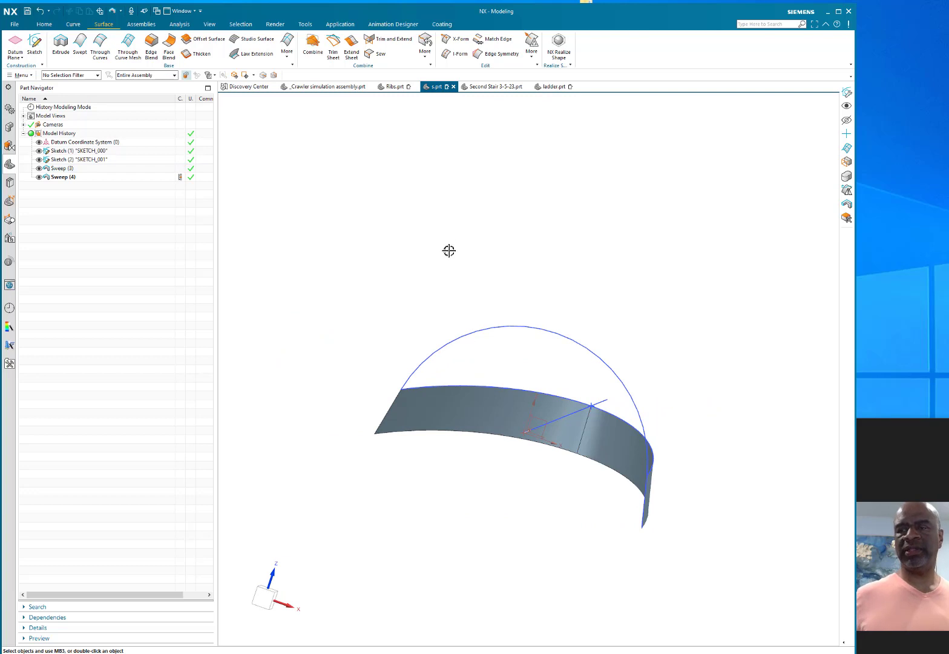
{"action": "middle_click_drag", "start_coordinate": [447, 250], "coordinate": [408, 308]}
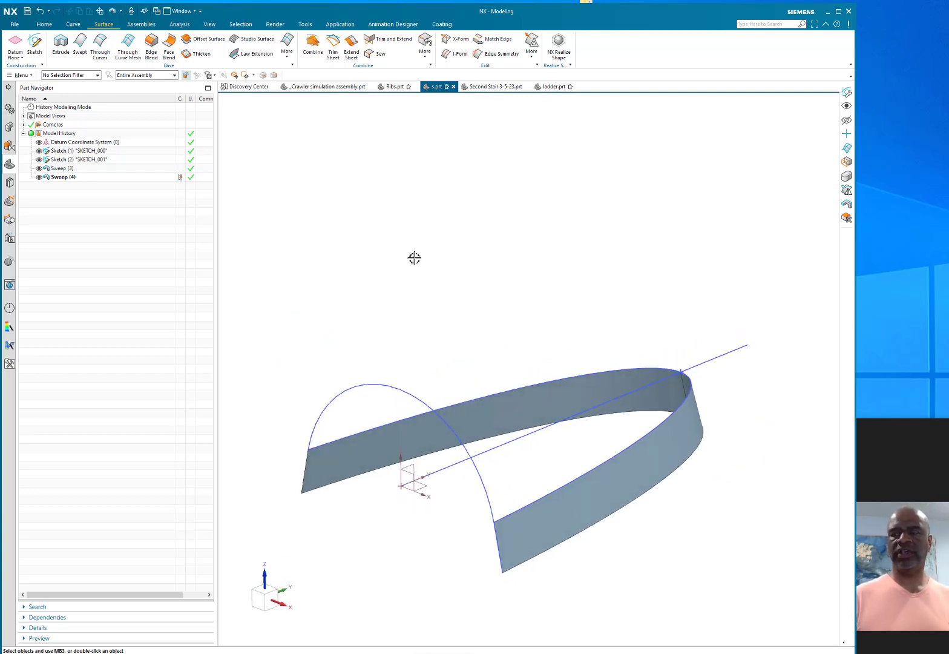
Step: Start a Through Curve Mesh surface with the conic's tip point and the upright arc as the two primary curves
{"action": "left_click", "coordinate": [128, 51]}
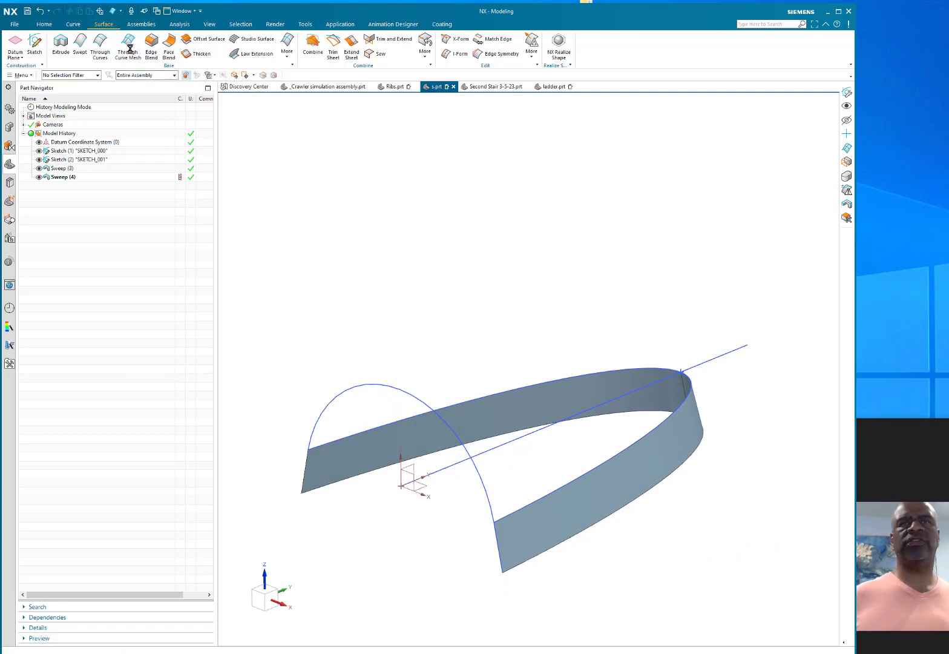
{"action": "left_click_drag", "start_coordinate": [324, 233], "coordinate": [256, 87]}
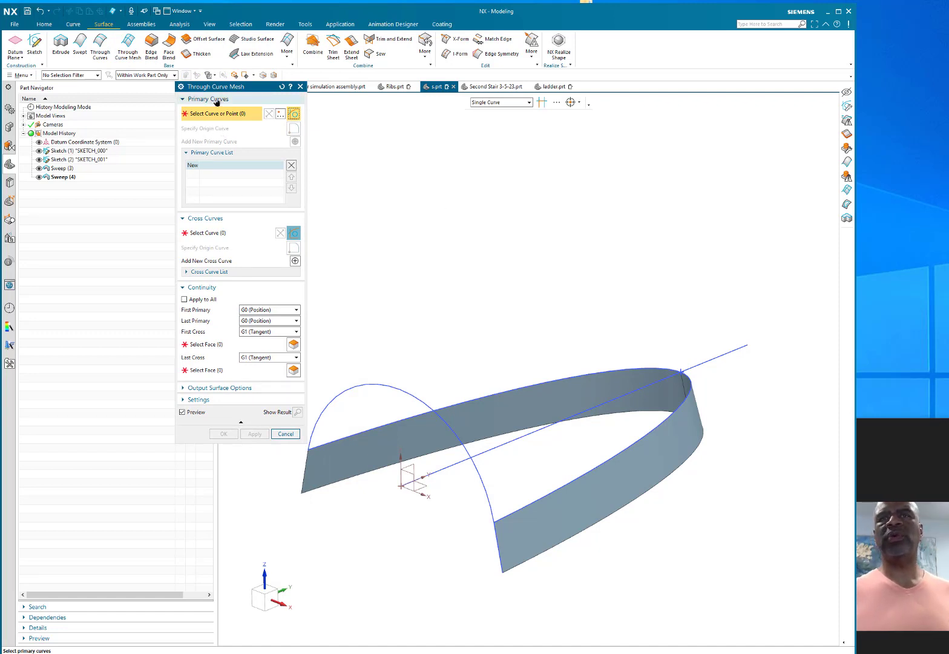
{"action": "left_click", "coordinate": [680, 371]}
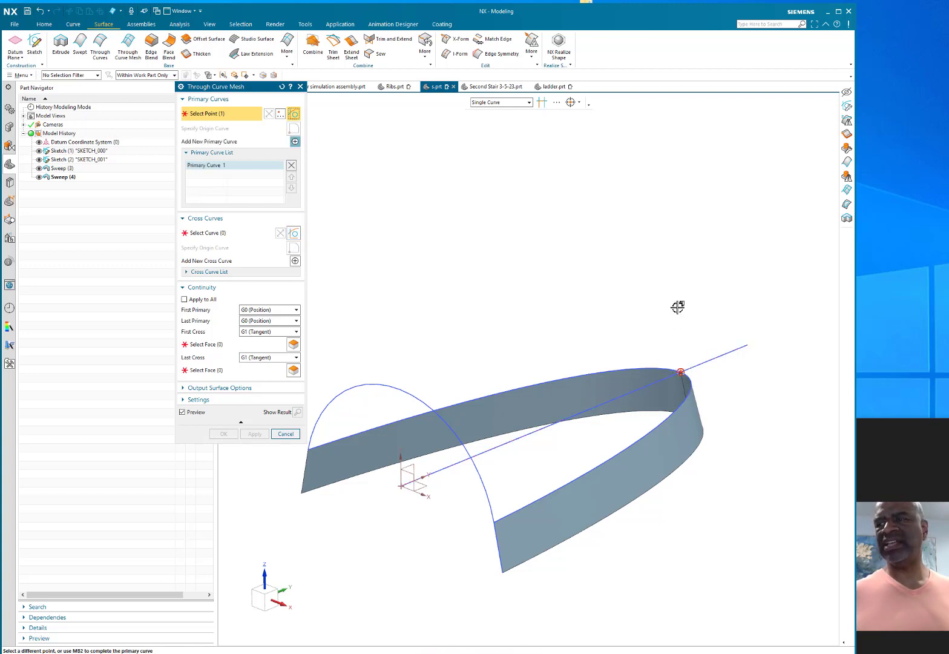
{"action": "left_click", "coordinate": [296, 142]}
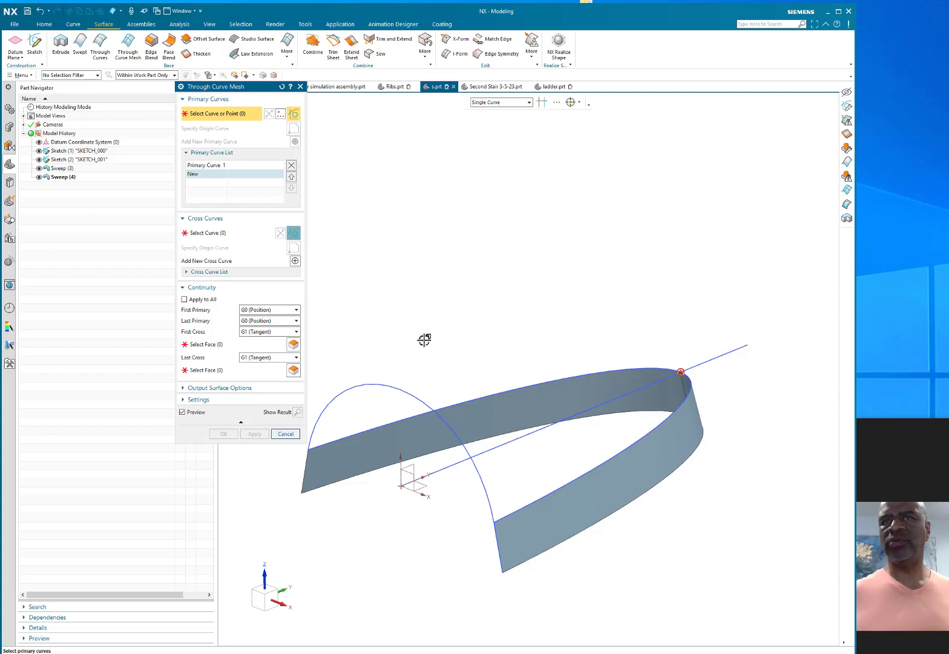
{"action": "left_click", "coordinate": [487, 484]}
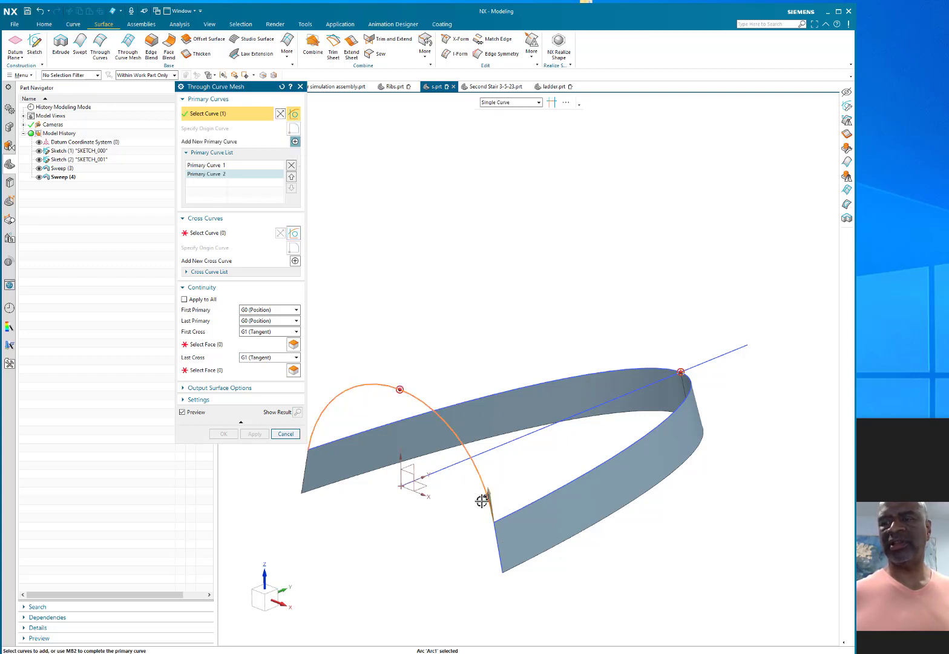
Step: Add the two halves of the conic as separate cross curves of the mesh surface, starting with the positive X half
{"action": "left_click", "coordinate": [208, 233]}
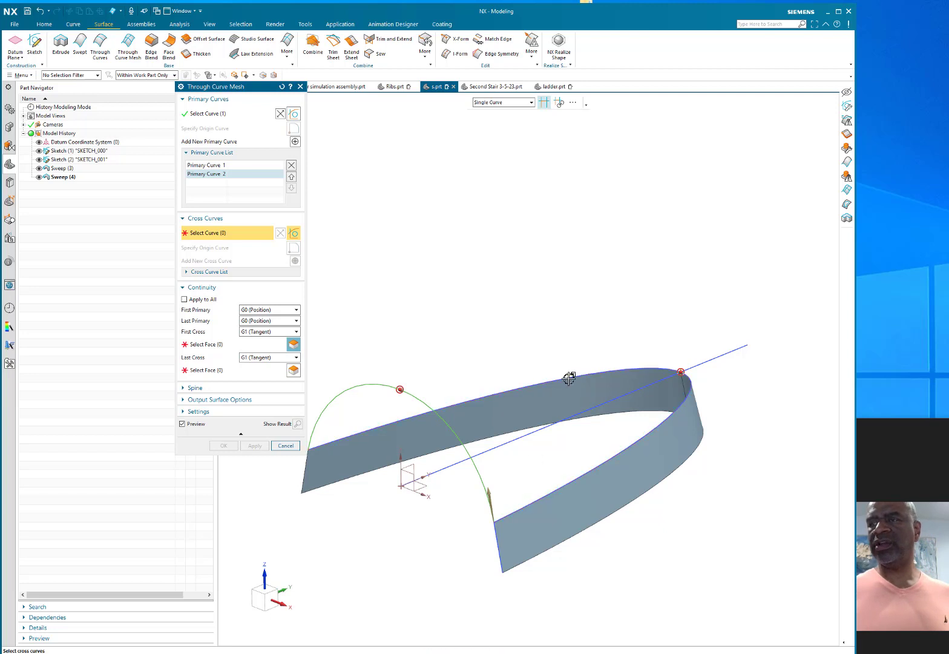
{"action": "left_click", "coordinate": [527, 502]}
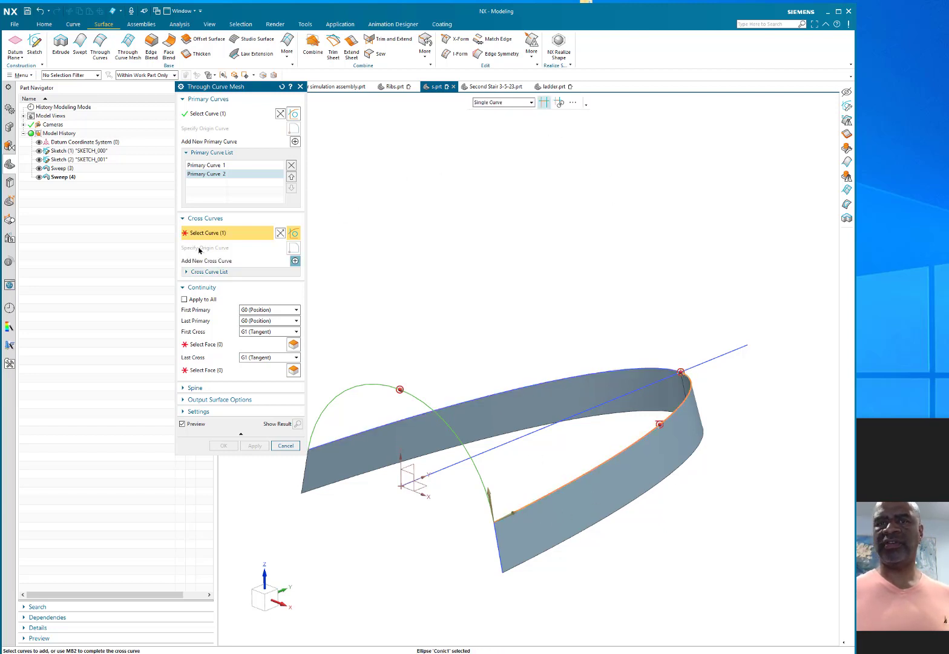
{"action": "left_click", "coordinate": [296, 261]}
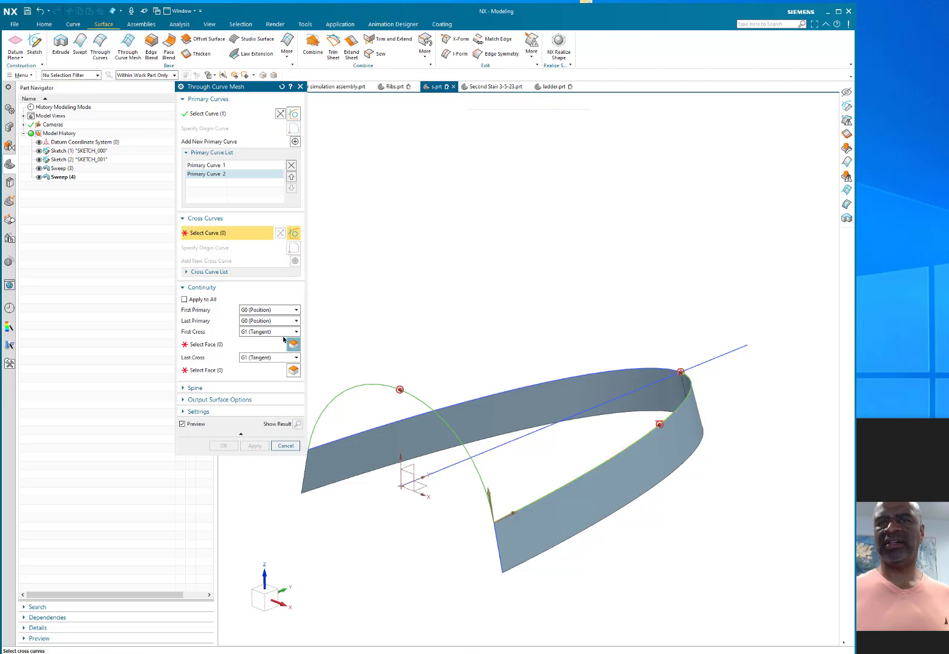
{"action": "left_click", "coordinate": [349, 436]}
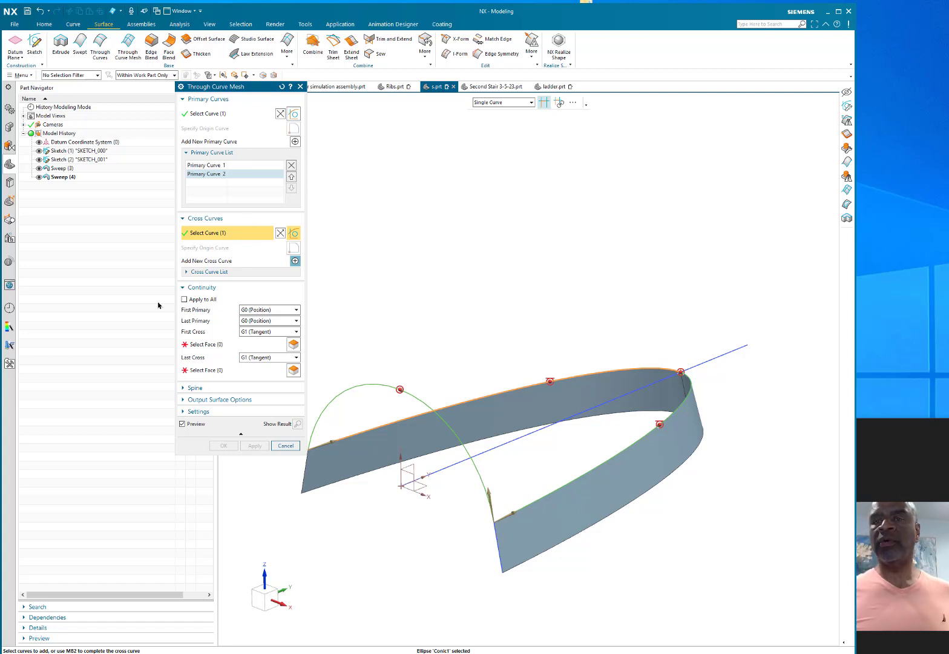
Step: Assign the matching swept strips as the G1 (Tangent) continuity faces for the first and last cross curves
{"action": "left_click", "coordinate": [205, 346]}
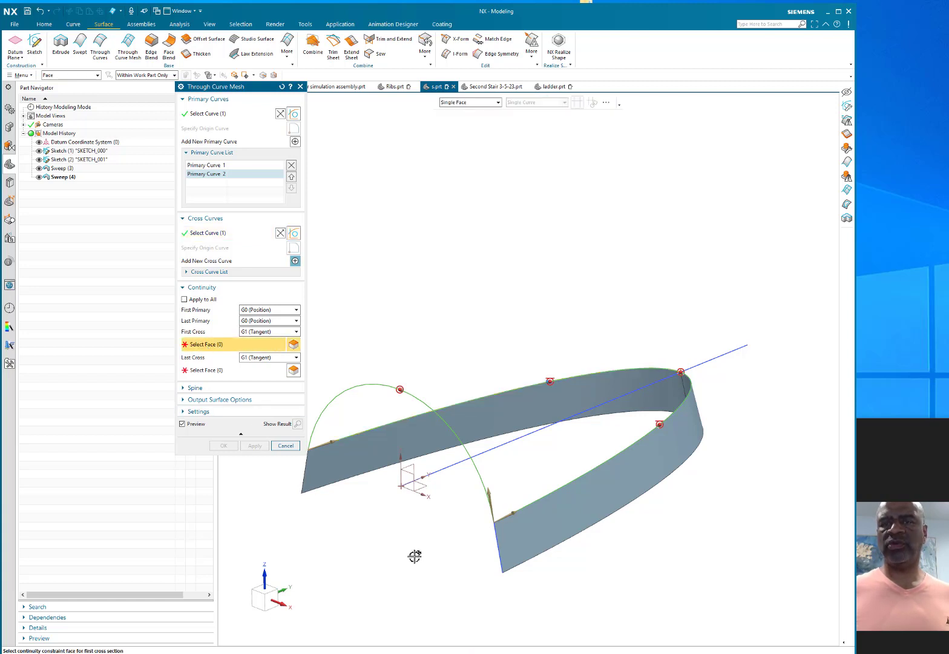
{"action": "left_click", "coordinate": [557, 530]}
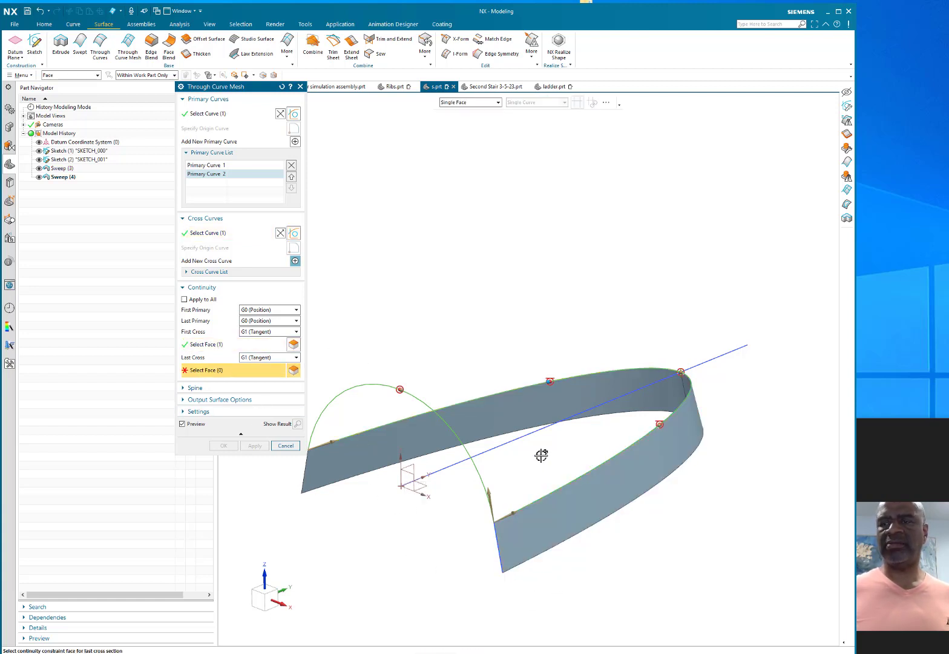
{"action": "left_click", "coordinate": [514, 413]}
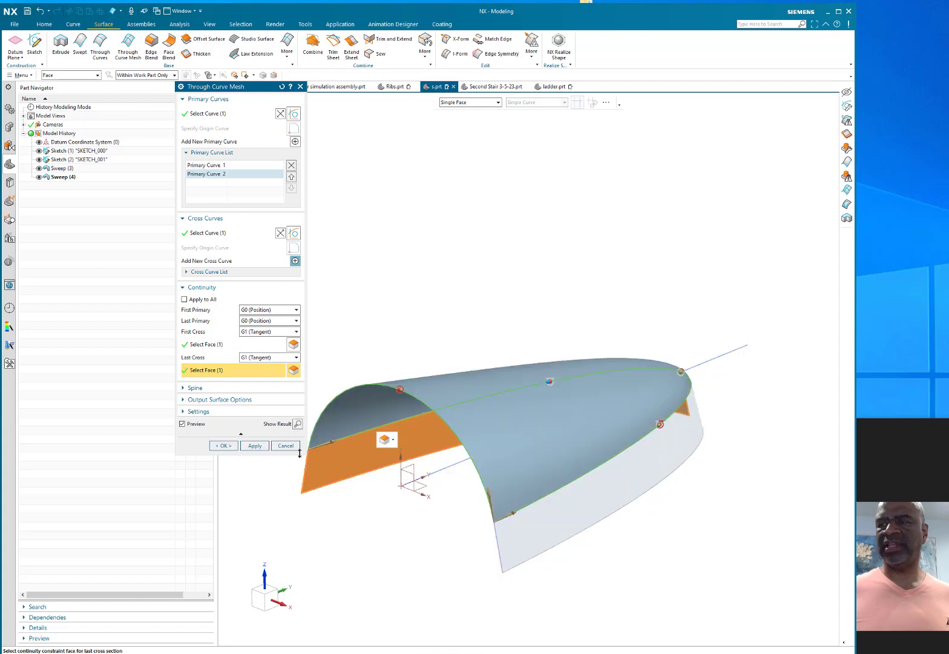
Step: Create the Through Curve Mesh surface with its tangent cross-curve settings
{"action": "left_click", "coordinate": [222, 447]}
{"action": "middle_click_drag", "start_coordinate": [542, 275], "coordinate": [634, 404]}
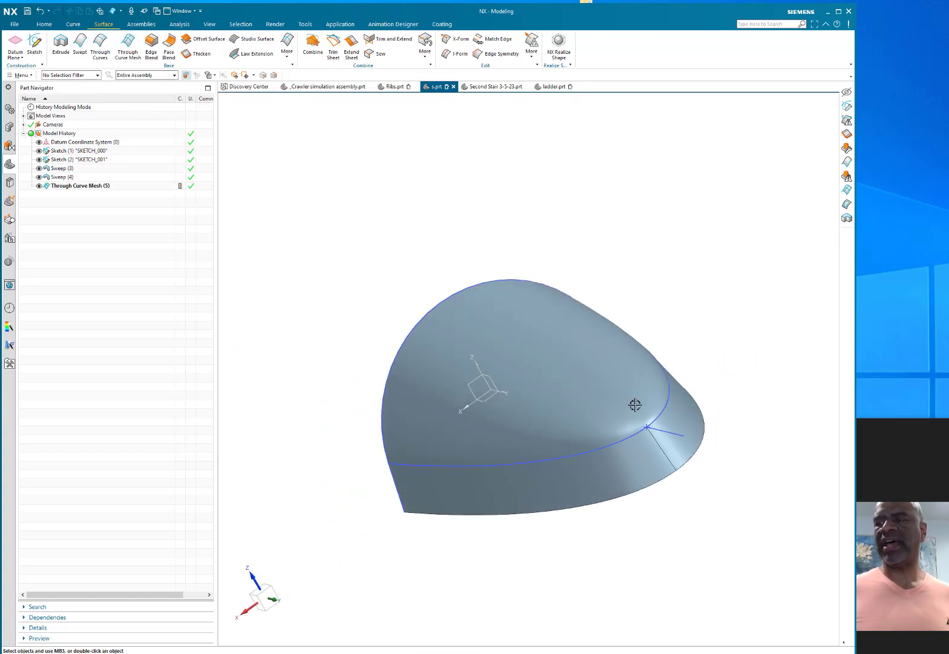
{"action": "middle_click_drag", "start_coordinate": [653, 281], "coordinate": [644, 246]}
Step: Remove the two swept strips below the curve mesh surface with Delete Body
{"action": "left_click", "coordinate": [287, 47]}
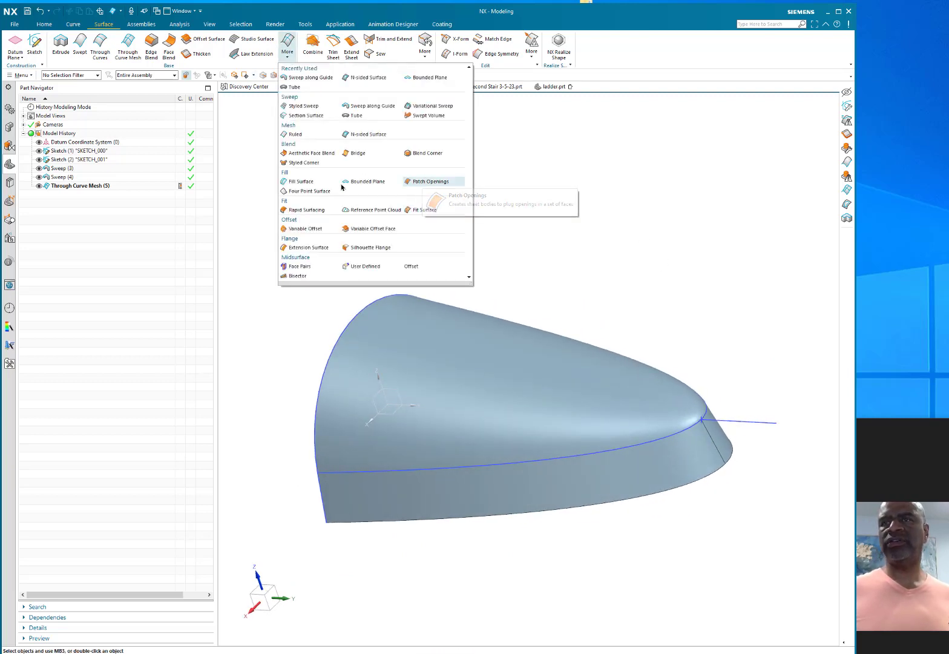
{"action": "left_click", "coordinate": [231, 143]}
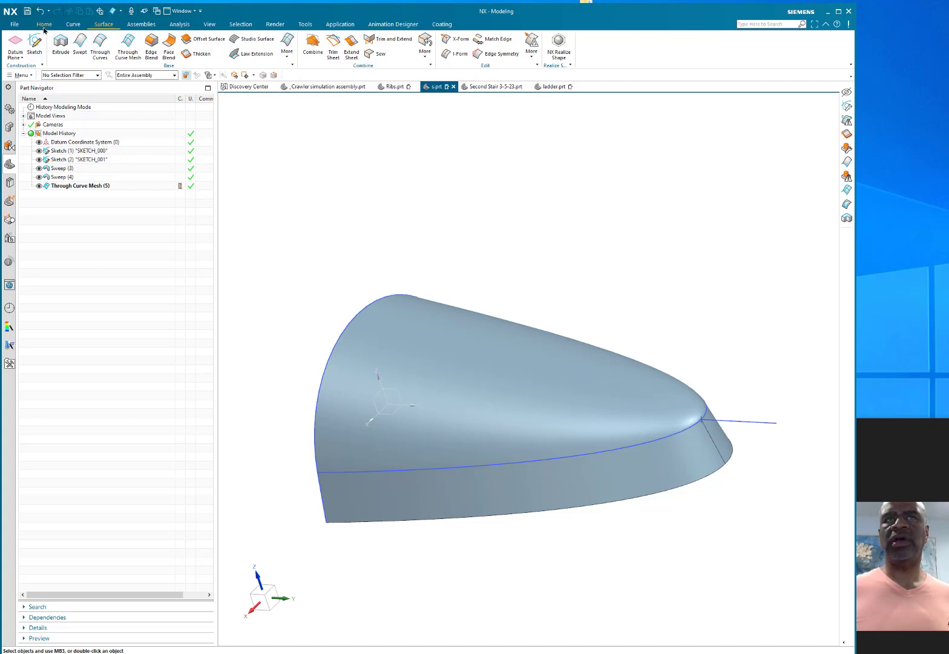
{"action": "left_click", "coordinate": [44, 24]}
{"action": "left_click", "coordinate": [299, 53]}
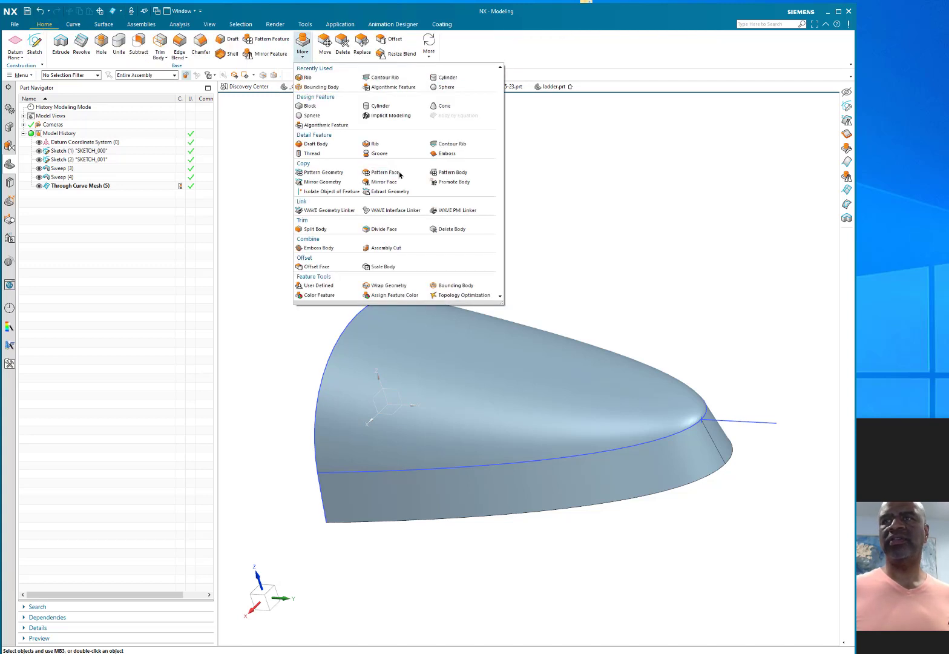
{"action": "left_click", "coordinate": [450, 230]}
{"action": "left_click", "coordinate": [503, 492]}
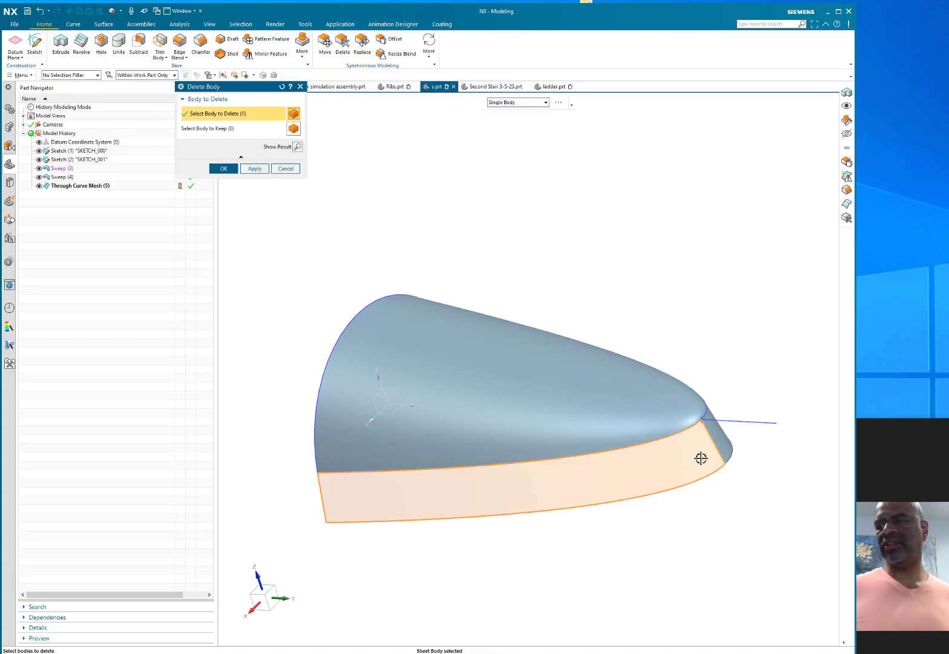
{"action": "left_click", "coordinate": [721, 446]}
{"action": "left_click", "coordinate": [221, 168]}
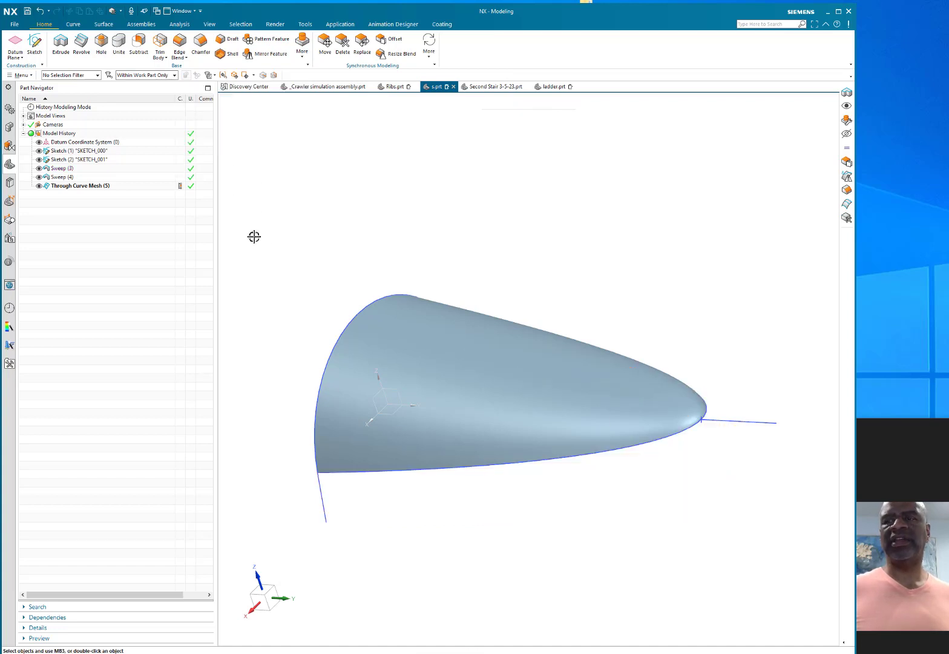
Step: Edit the upright arc's sketch and add a straight line joining the two endpoints of the arc
{"action": "middle_click_drag", "start_coordinate": [348, 217], "coordinate": [435, 171]}
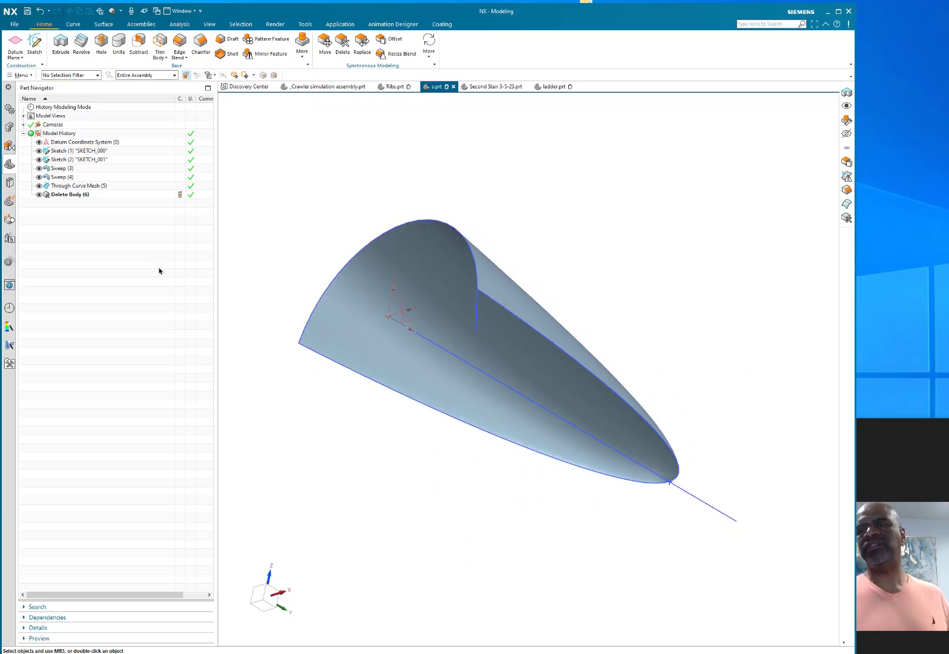
{"action": "double_click", "coordinate": [64, 161]}
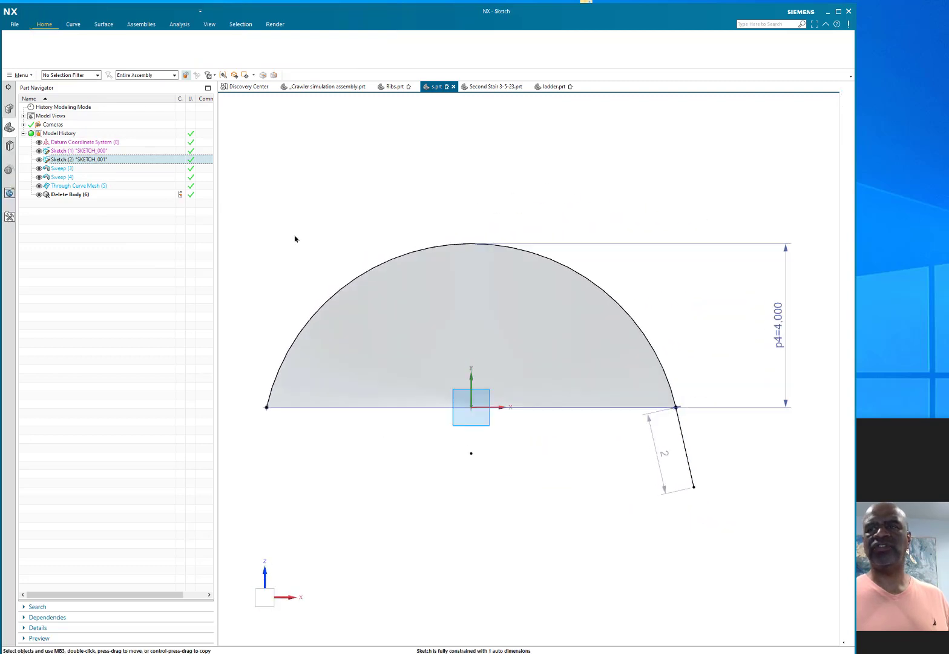
{"action": "left_click", "coordinate": [160, 44]}
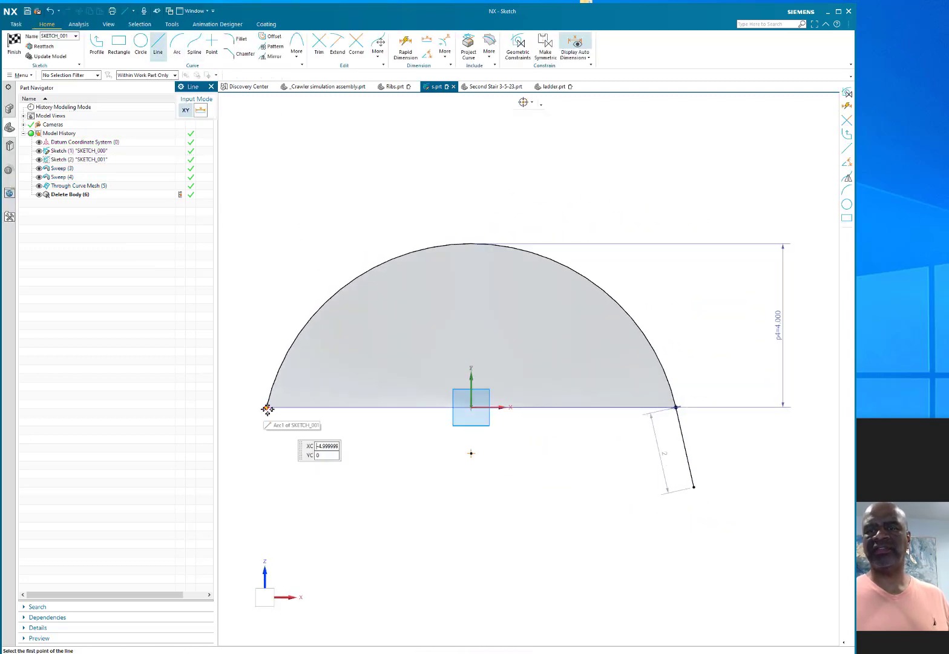
{"action": "left_click", "coordinate": [267, 409]}
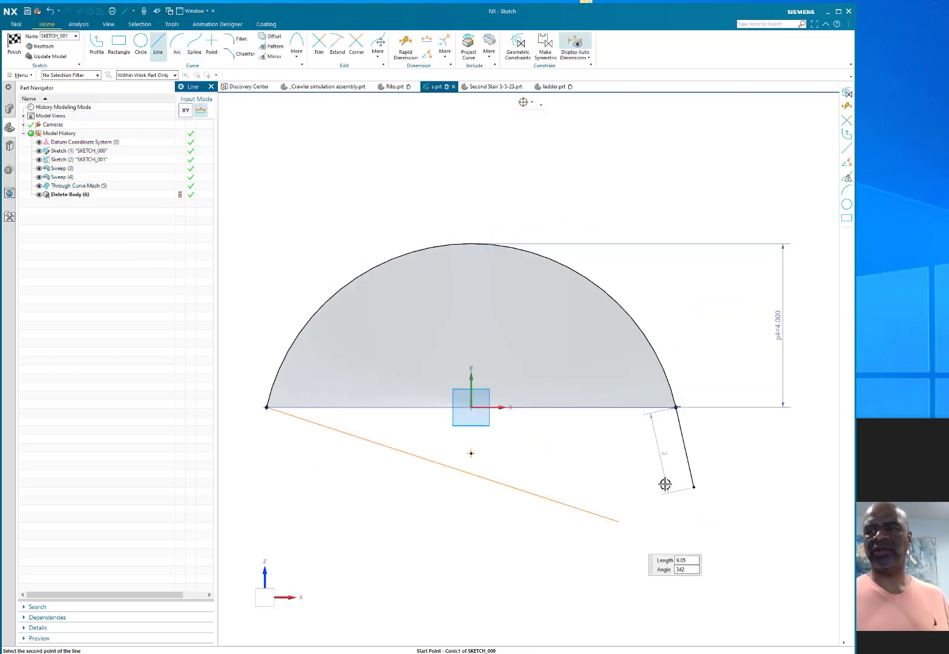
{"action": "left_click", "coordinate": [672, 409]}
{"action": "key", "text": "ctrl+q"}
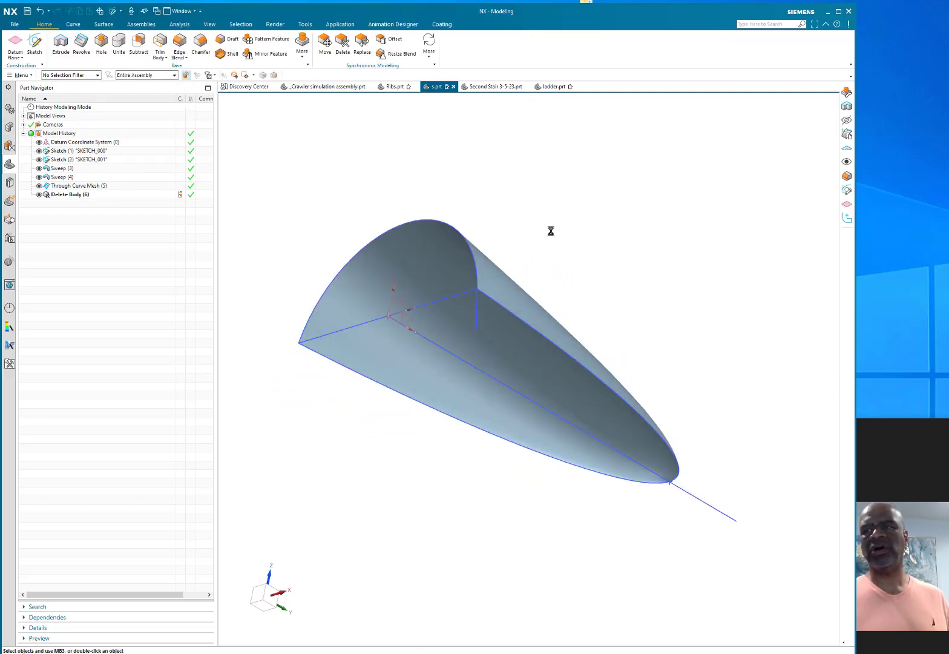
Step: Cap the open end of the shell with a Bounded Plane from the arc and its closing line
{"action": "left_click", "coordinate": [105, 24]}
{"action": "left_click", "coordinate": [287, 46]}
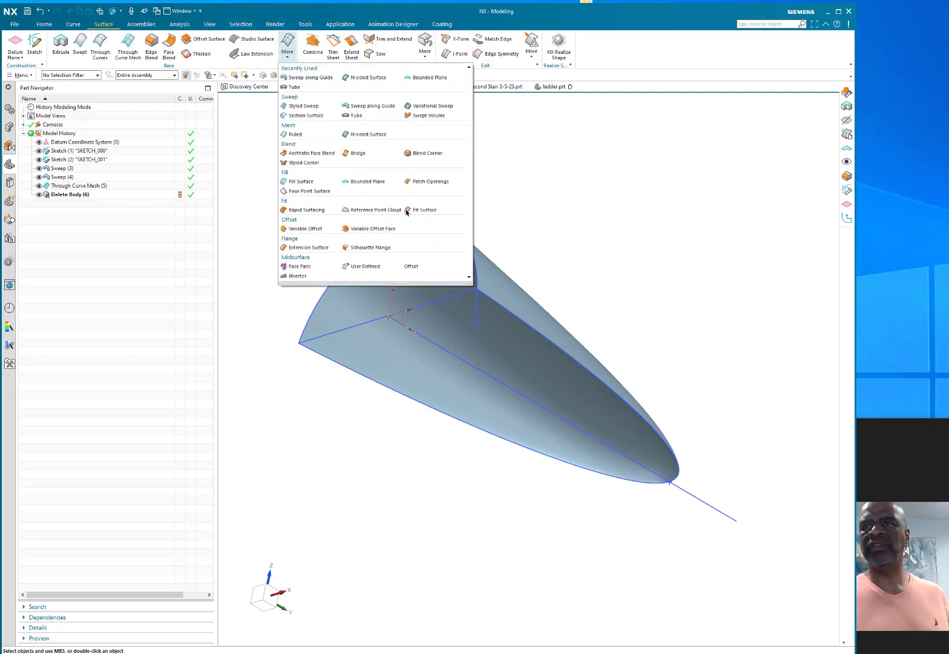
{"action": "left_click", "coordinate": [365, 182]}
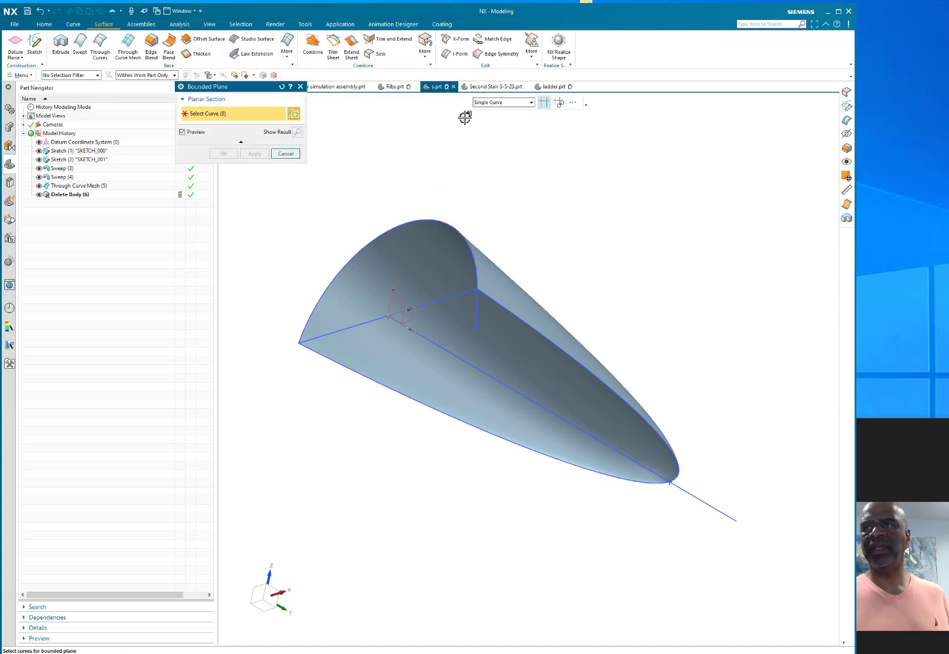
{"action": "left_click", "coordinate": [428, 218]}
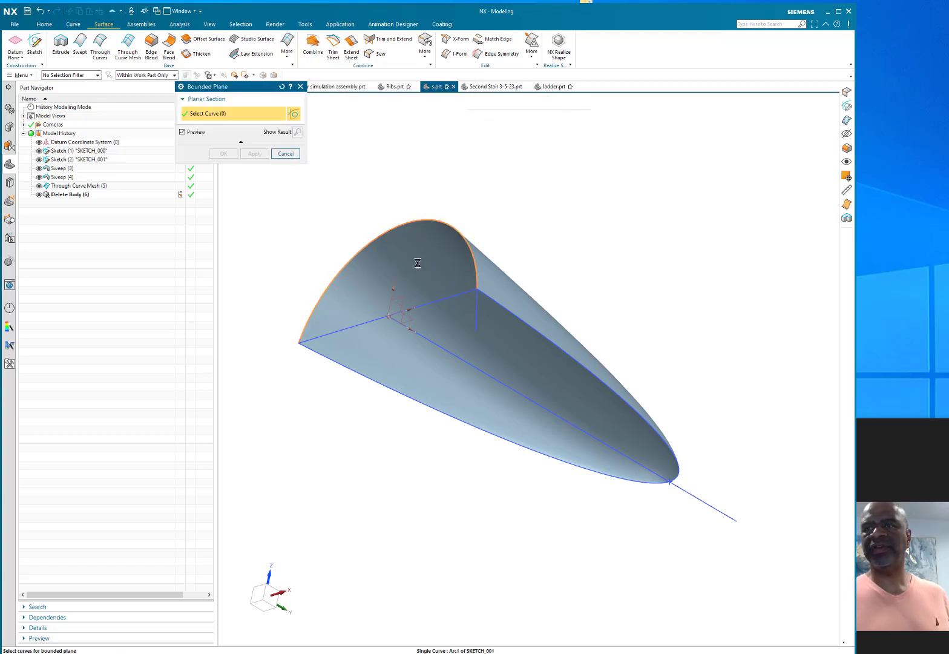
{"action": "left_click", "coordinate": [428, 302]}
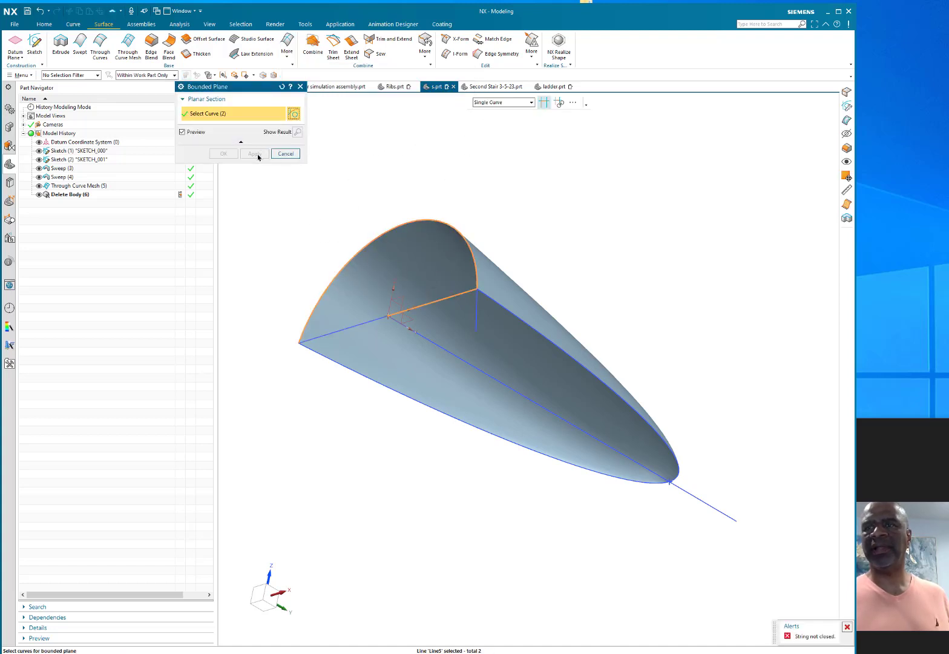
{"action": "left_click", "coordinate": [370, 320]}
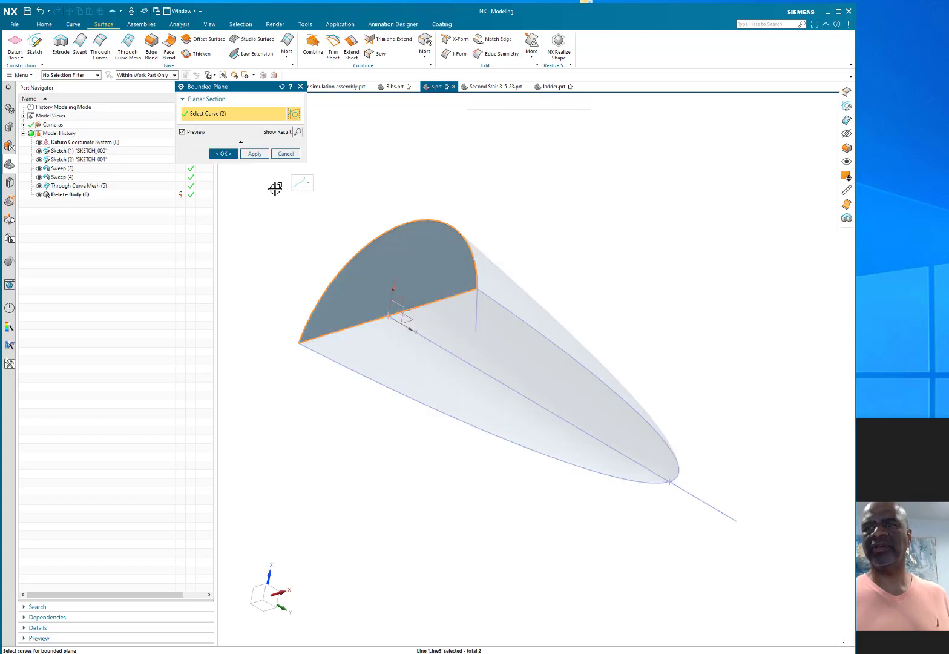
{"action": "left_click", "coordinate": [254, 153]}
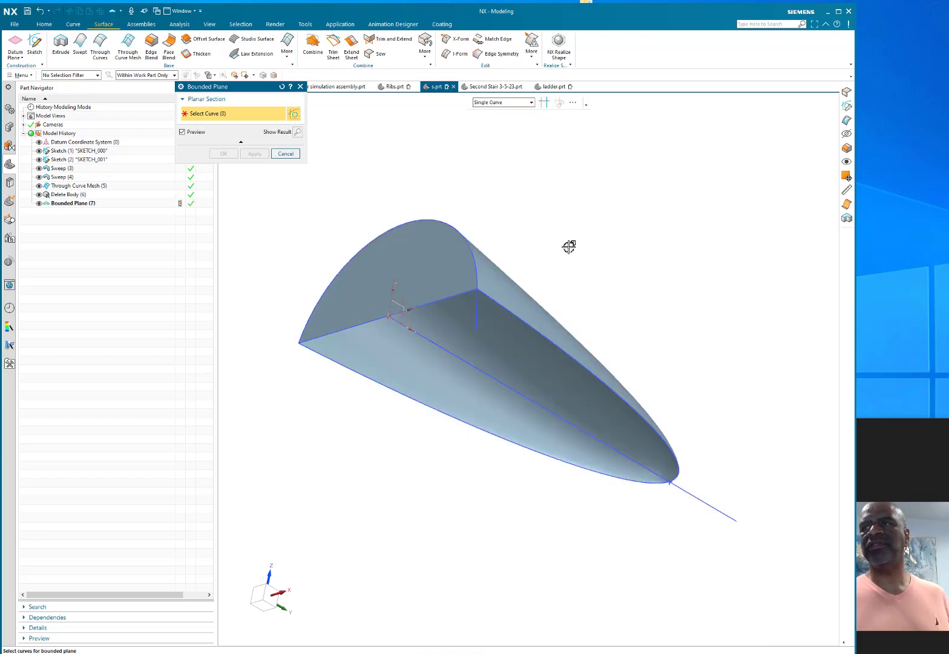
Step: Close the underside of the shell with a Bounded Plane from the conic and the closing line
{"action": "left_click", "coordinate": [508, 314]}
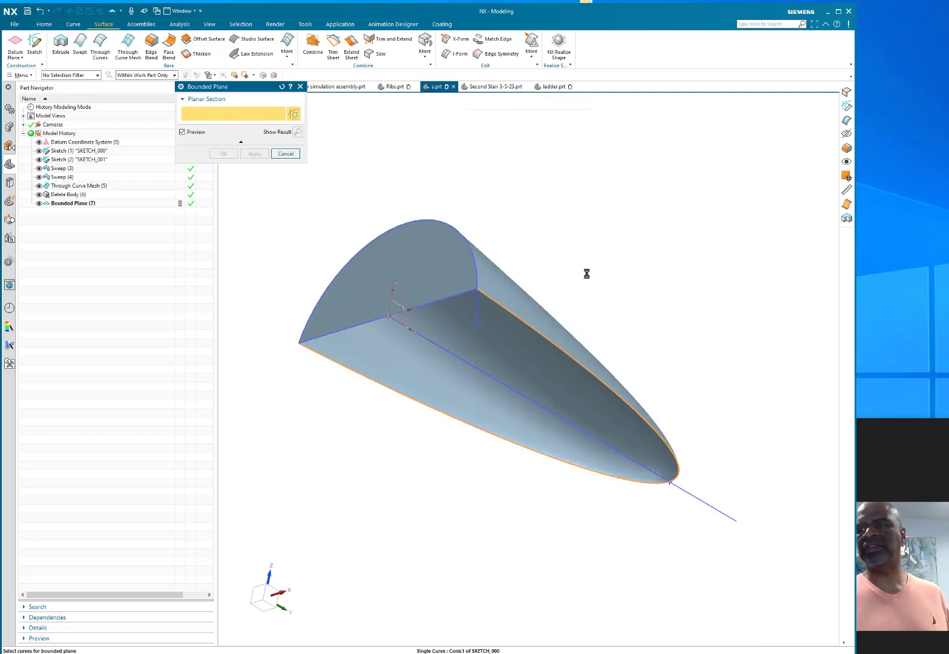
{"action": "left_click", "coordinate": [445, 300]}
{"action": "left_click", "coordinate": [221, 154]}
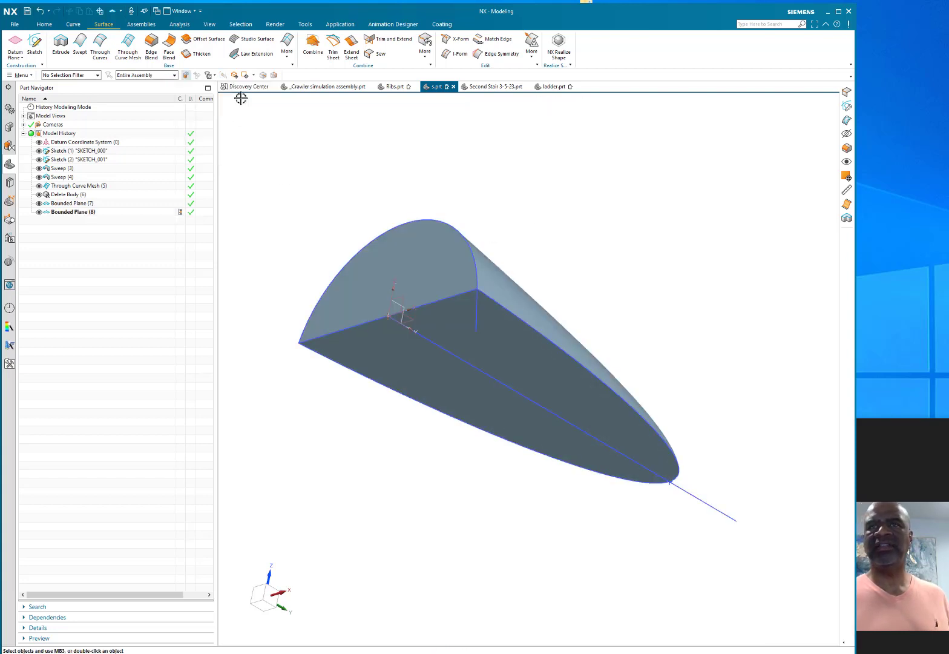
Step: Sew the two bounded planes to the curve mesh surface, using the mesh surface as the target
{"action": "left_click", "coordinate": [379, 54]}
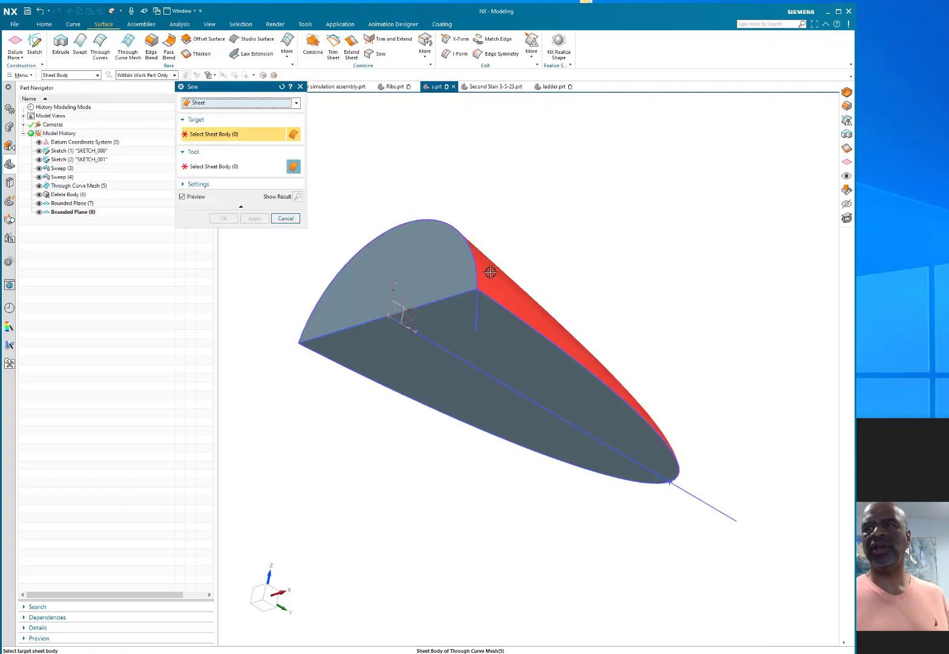
{"action": "left_click", "coordinate": [556, 355]}
{"action": "left_click", "coordinate": [367, 271]}
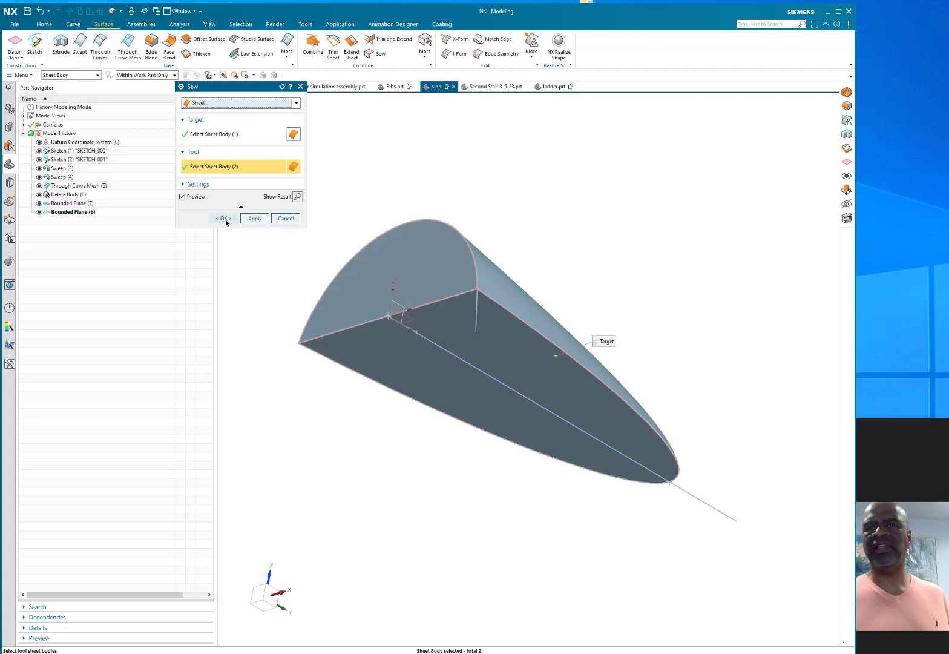
{"action": "left_click", "coordinate": [223, 218]}
Step: Create a datum plane offset 5.7 in above the XY plane, stretching its outline to a height of 7.5 in
{"action": "middle_click_drag", "start_coordinate": [392, 171], "coordinate": [427, 225]}
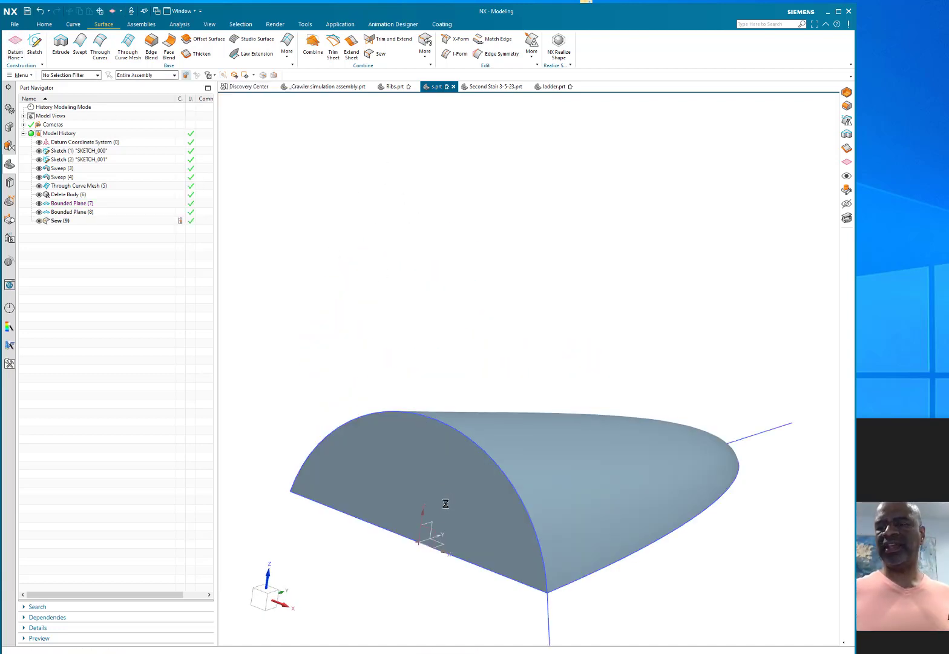
{"action": "left_click", "coordinate": [443, 543]}
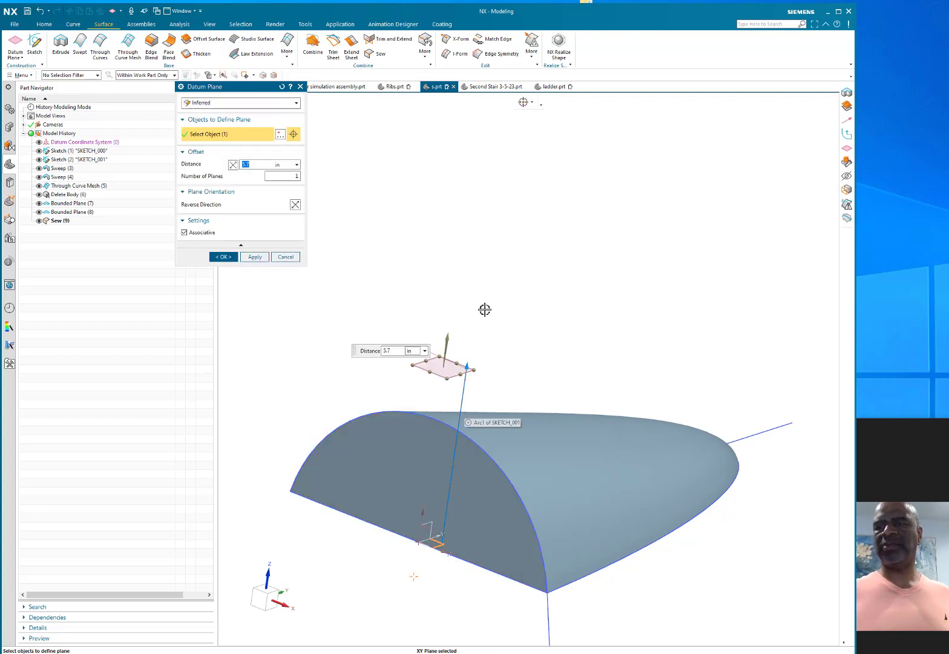
{"action": "middle_click_drag", "start_coordinate": [484, 309], "coordinate": [464, 313]}
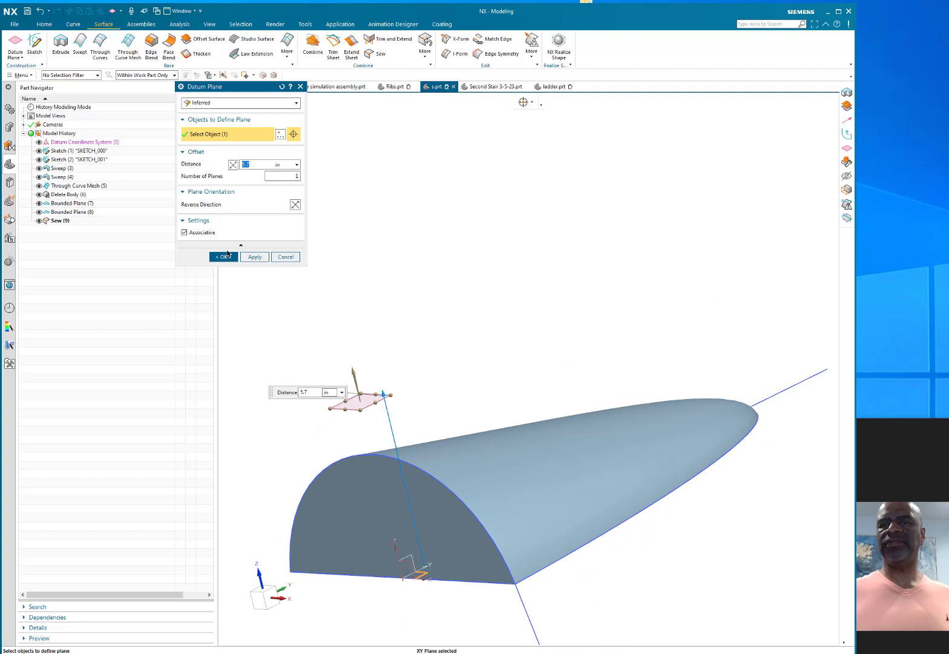
{"action": "left_click_drag", "start_coordinate": [392, 394], "coordinate": [434, 375]}
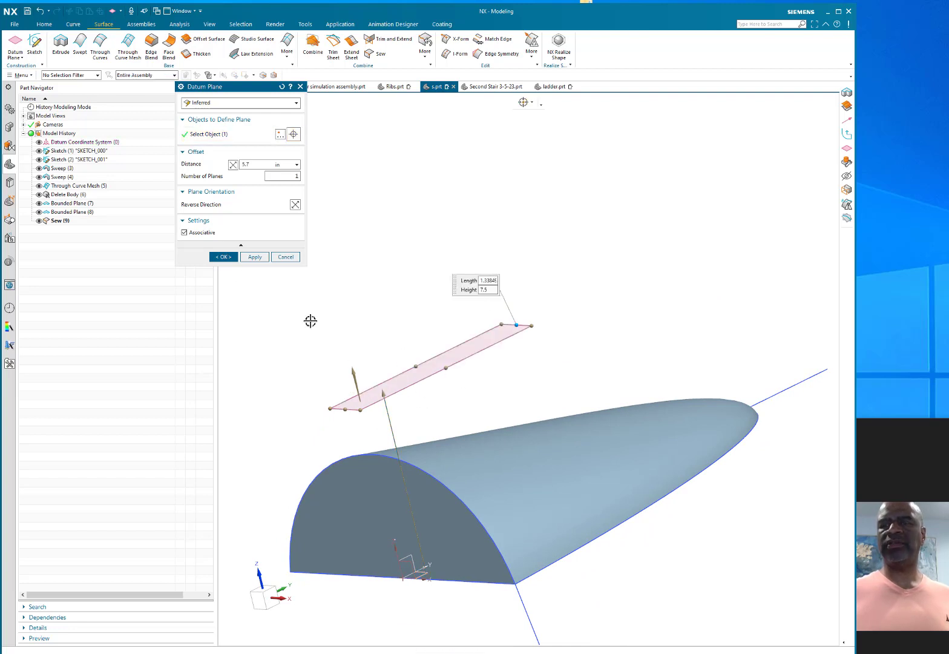
{"action": "left_click", "coordinate": [215, 257]}
Step: Start a new sketch on the offset datum plane above the body
{"action": "mouse_move", "coordinate": [346, 187]}
{"action": "middle_mouse_down"}
{"action": "mouse_move", "coordinate": [416, 265]}
{"action": "mouse_move", "coordinate": [373, 242]}
{"action": "middle_mouse_up"}
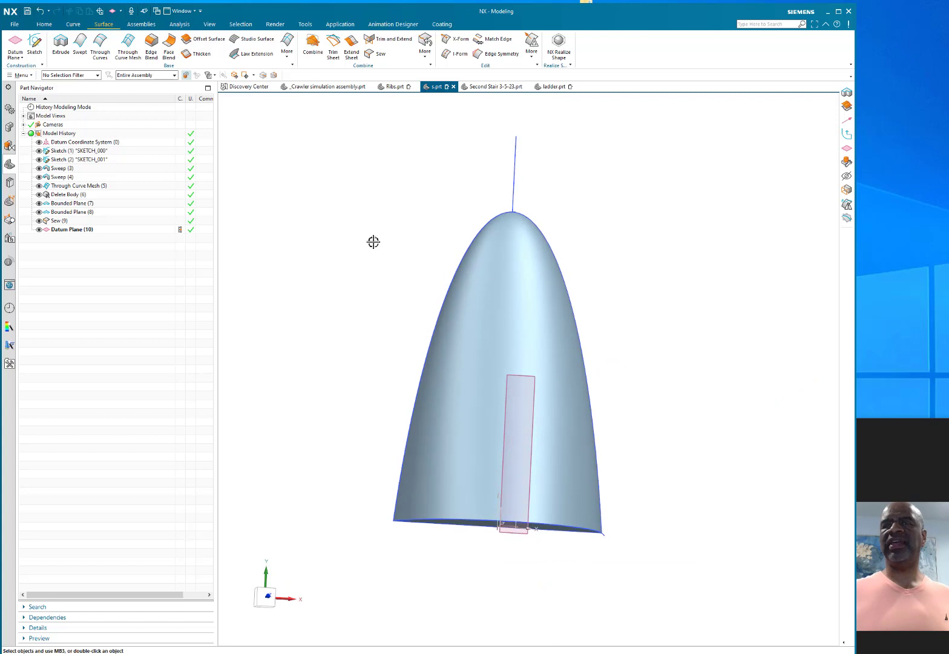
{"action": "left_click", "coordinate": [32, 41]}
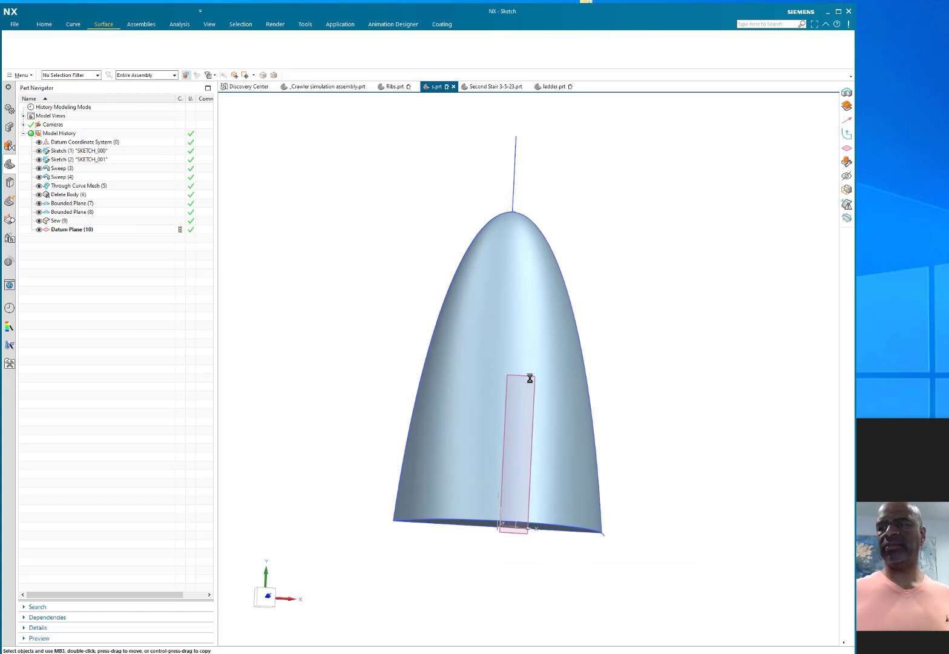
{"action": "left_click", "coordinate": [533, 385]}
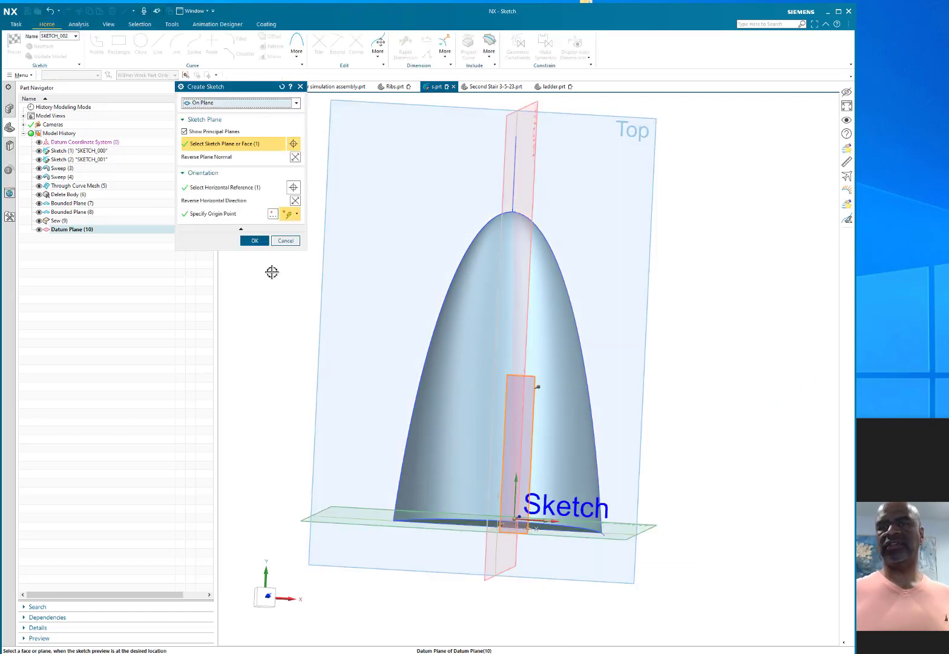
{"action": "left_click", "coordinate": [255, 240]}
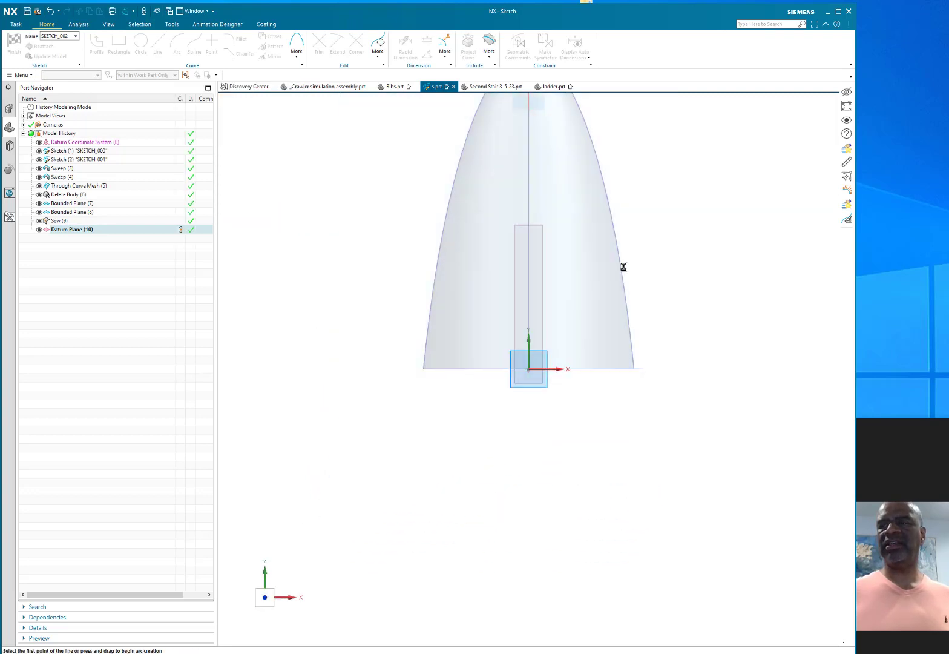
Step: Draw a six-sided polygon centred on the Y axis above the origin, with horizontal flats about 1.6 in apart
{"action": "left_click", "coordinate": [296, 50]}
{"action": "left_click", "coordinate": [307, 106]}
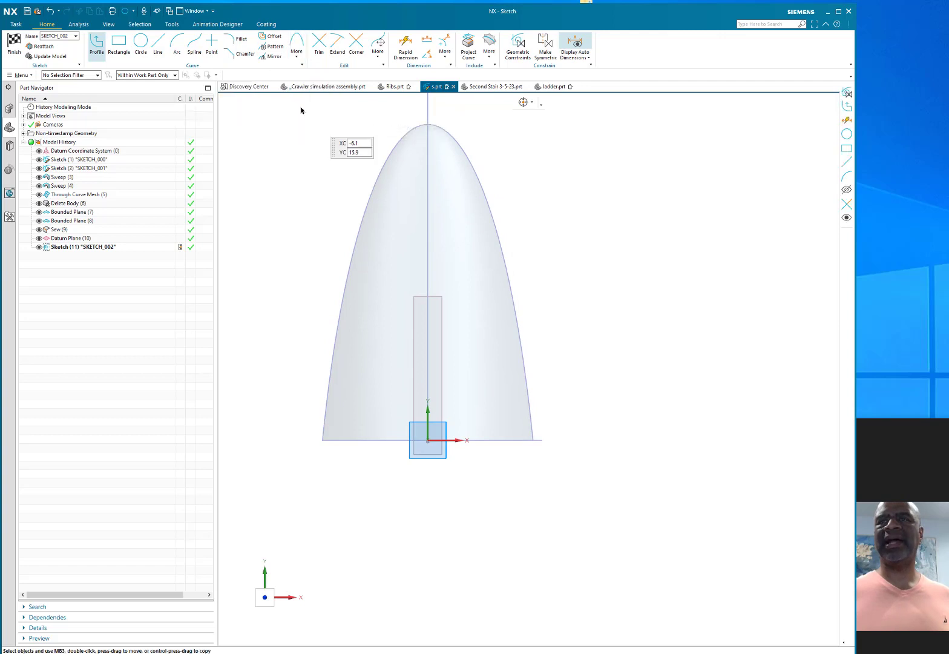
{"action": "scroll", "coordinate": [422, 381], "scroll_direction": "up", "scroll_amount": 3}
{"action": "left_click", "coordinate": [417, 364]}
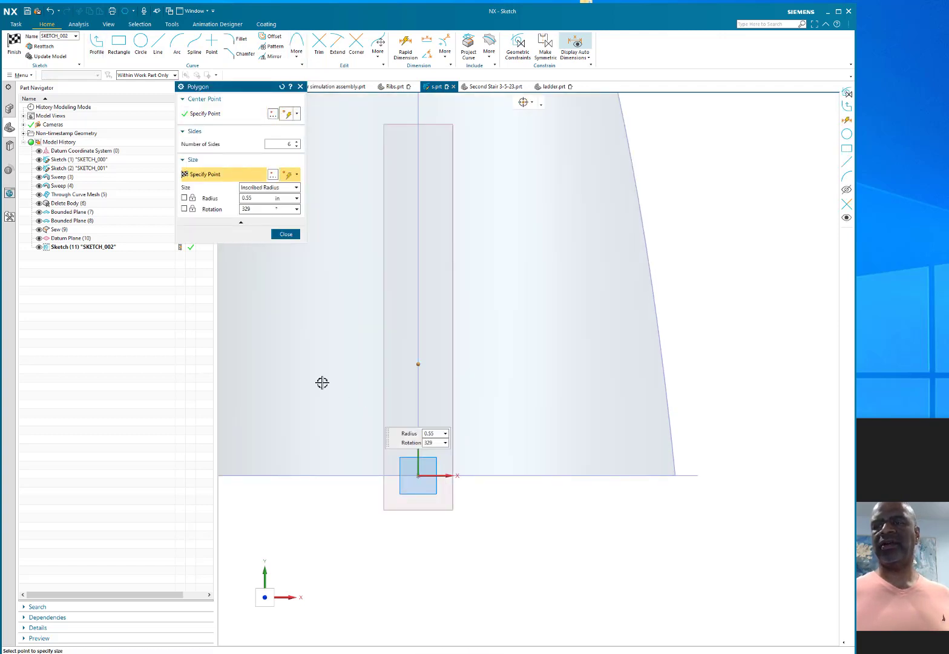
{"action": "left_click", "coordinate": [418, 323]}
{"action": "left_click", "coordinate": [286, 234]}
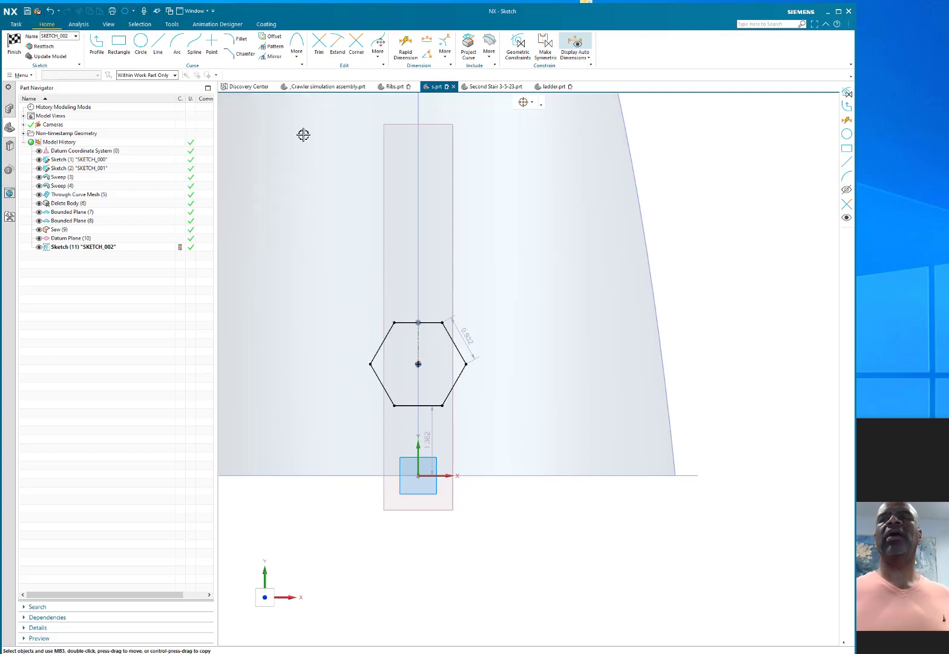
Step: Dimension the distance between the hexagon's horizontal flats as 1.5 in and name the dimension aa
{"action": "left_click", "coordinate": [404, 46]}
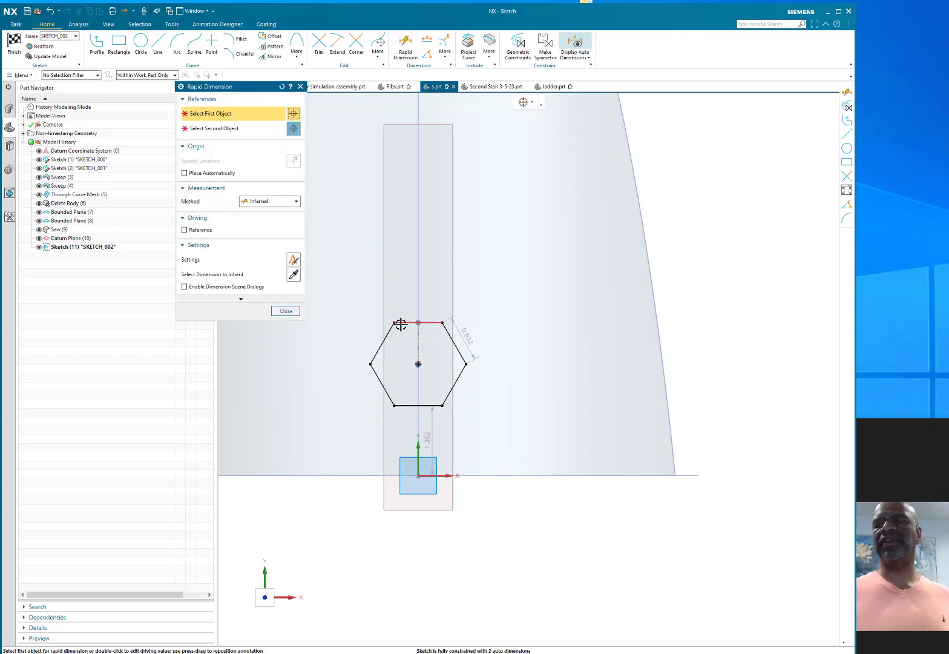
{"action": "left_click", "coordinate": [405, 405]}
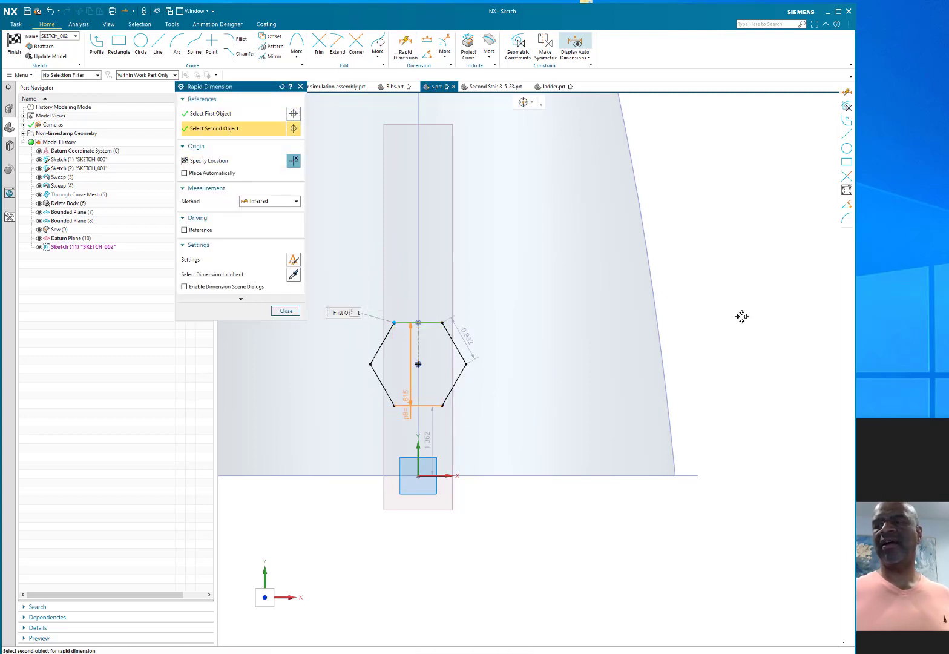
{"action": "left_click", "coordinate": [742, 345]}
{"action": "type", "text": "1"}
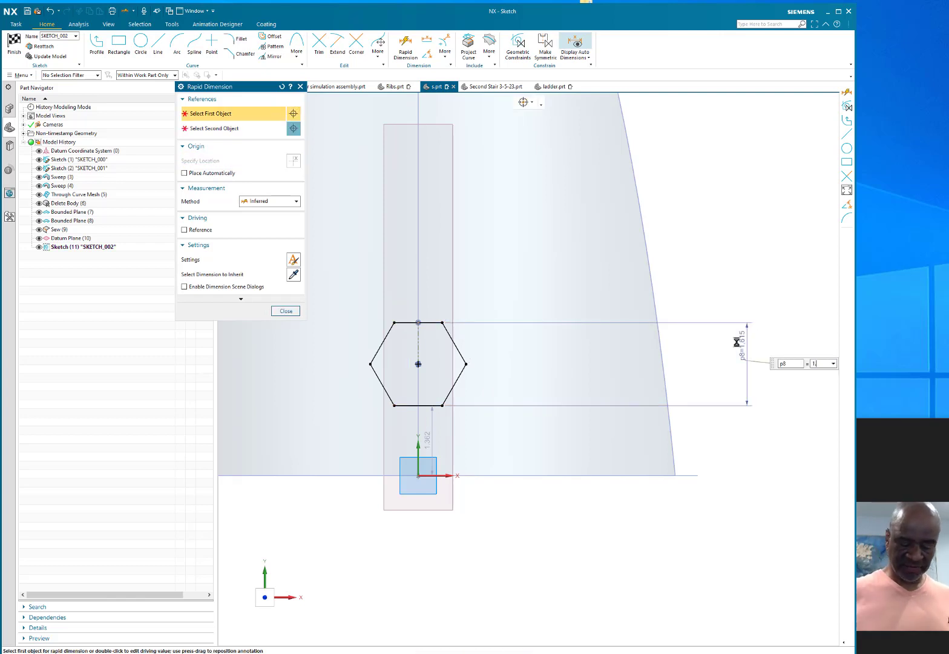
{"action": "type", "text": ".5"}
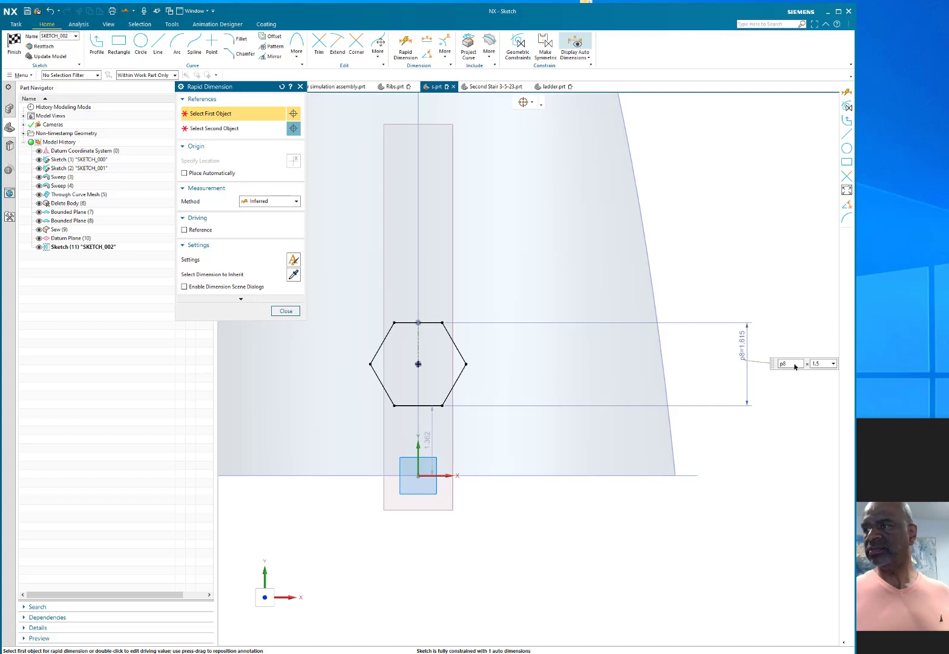
{"action": "key", "text": "Return"}
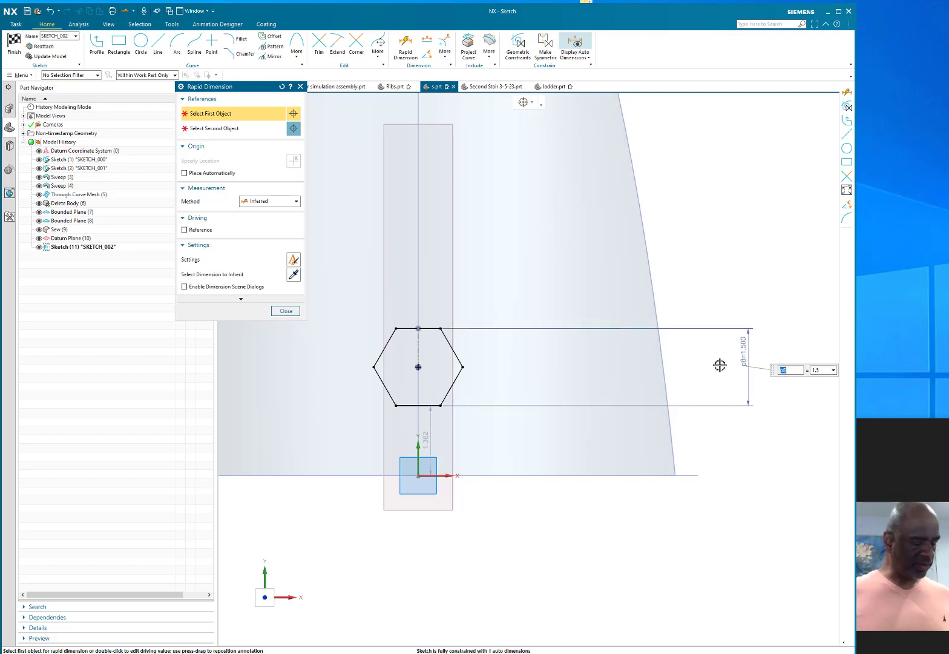
{"action": "key", "text": "Tab"}
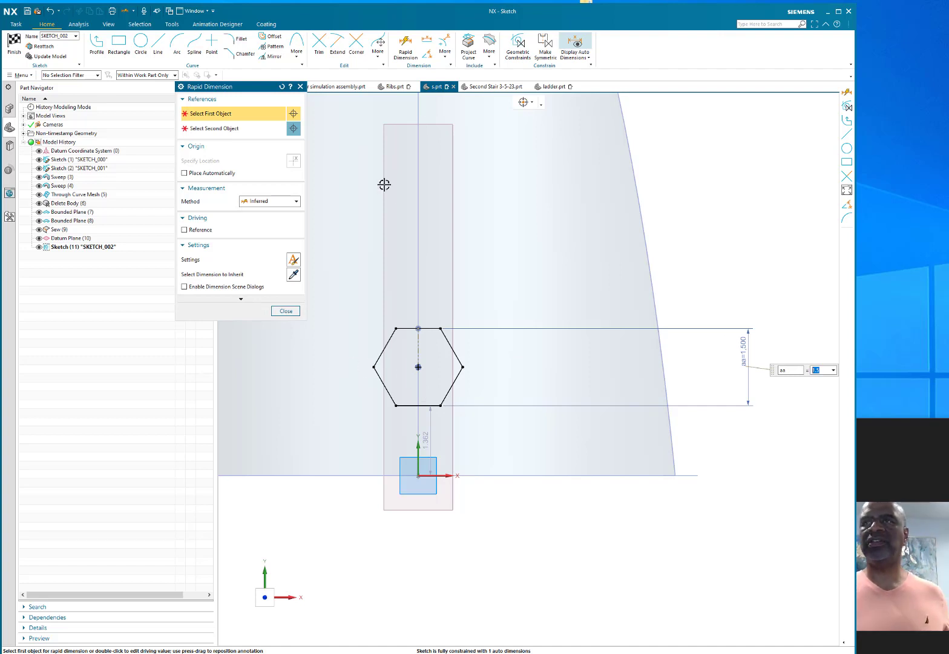
Step: Dimension the hexagon's lower flat 0.5 in above the sketch origin and close Rapid Dimension
{"action": "left_click", "coordinate": [406, 44]}
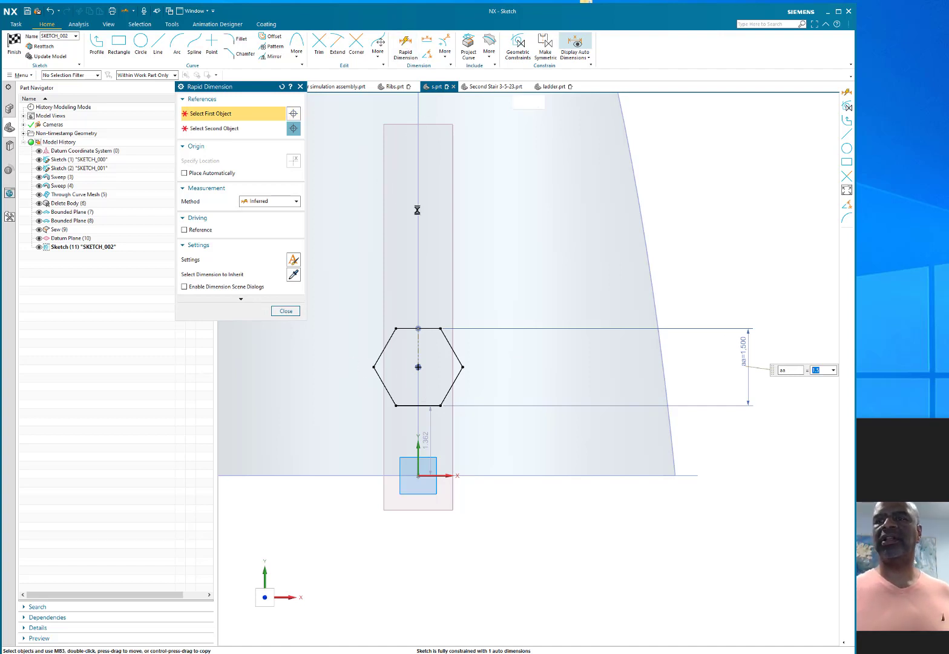
{"action": "left_click", "coordinate": [419, 477]}
{"action": "left_click", "coordinate": [424, 405]}
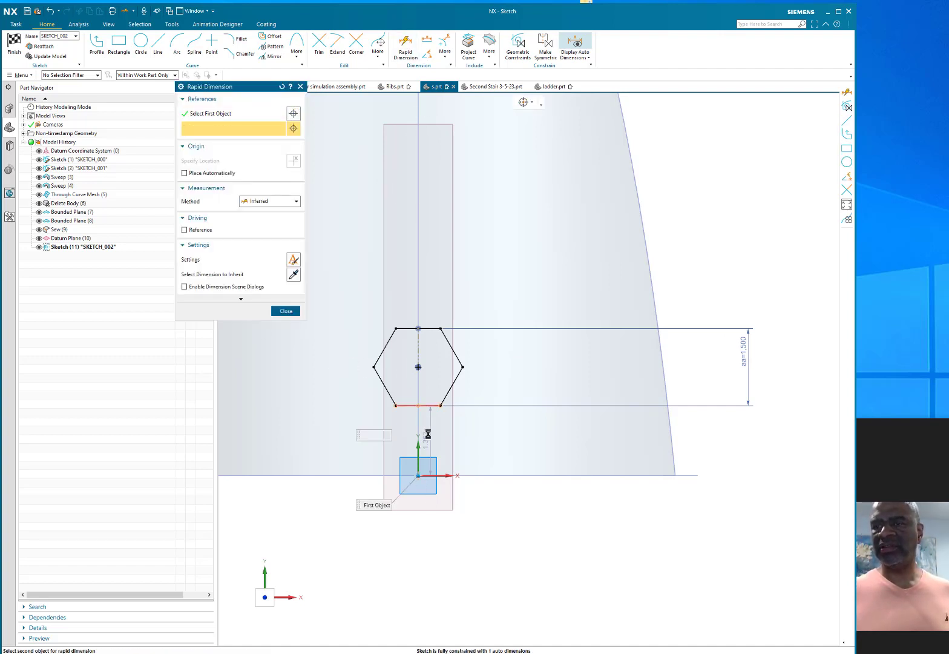
{"action": "left_click", "coordinate": [507, 439]}
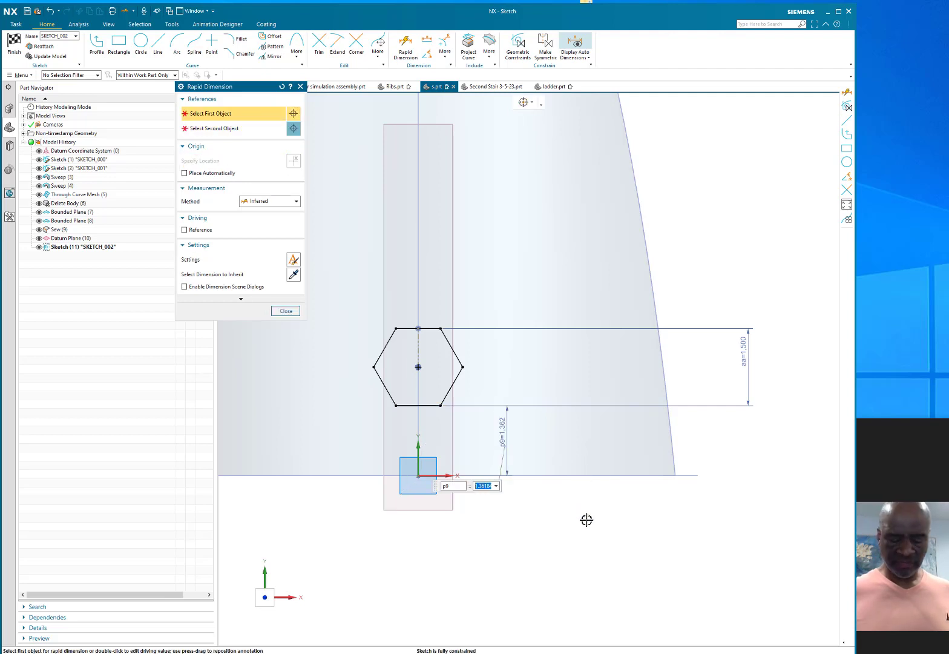
{"action": "key", "text": "Return"}
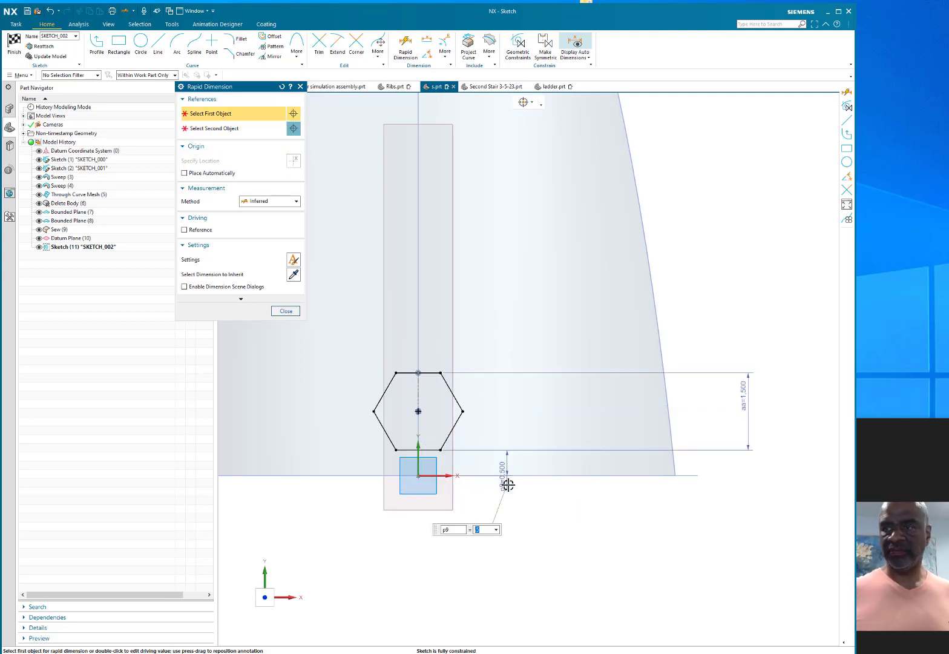
{"action": "left_click", "coordinate": [285, 311]}
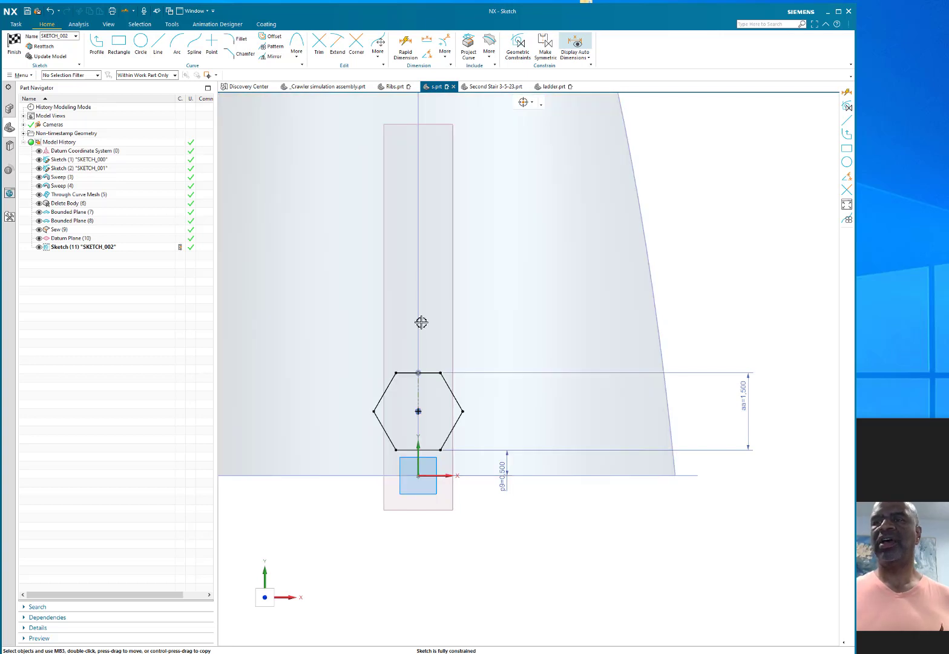
Step: Finish the hexagon sketch and clear the selection
{"action": "left_click", "coordinate": [14, 44]}
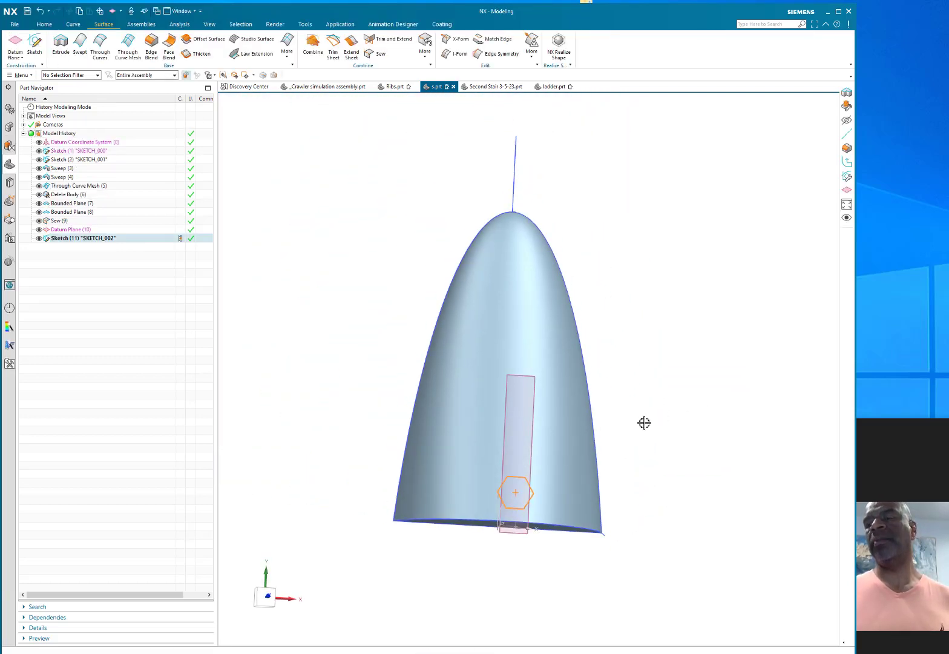
{"action": "mouse_move", "coordinate": [644, 423]}
{"action": "middle_mouse_down"}
{"action": "mouse_move", "coordinate": [616, 364]}
{"action": "mouse_move", "coordinate": [373, 284]}
{"action": "middle_mouse_up"}
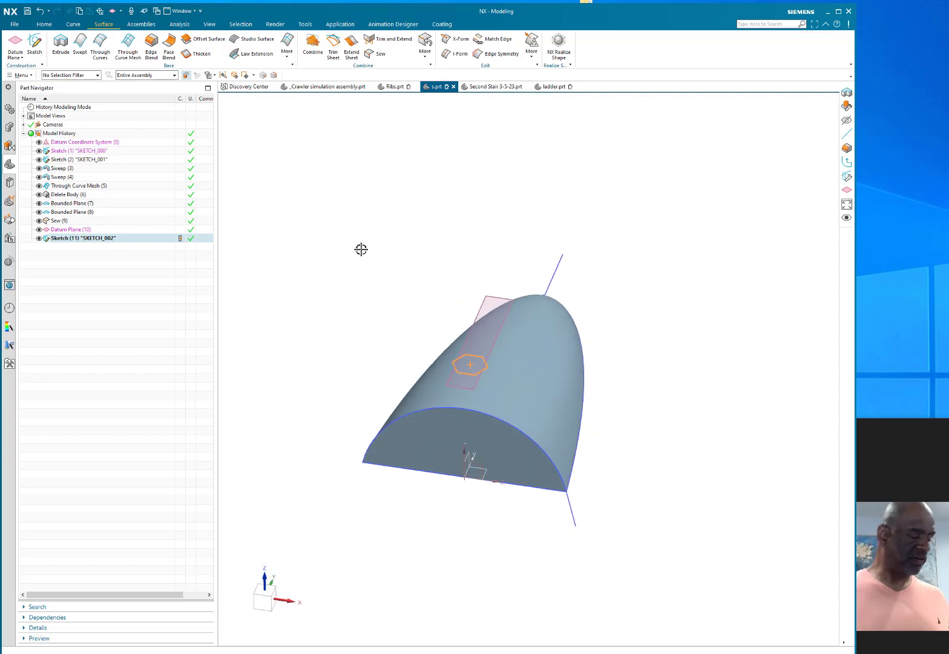
{"action": "key", "text": "Escape"}
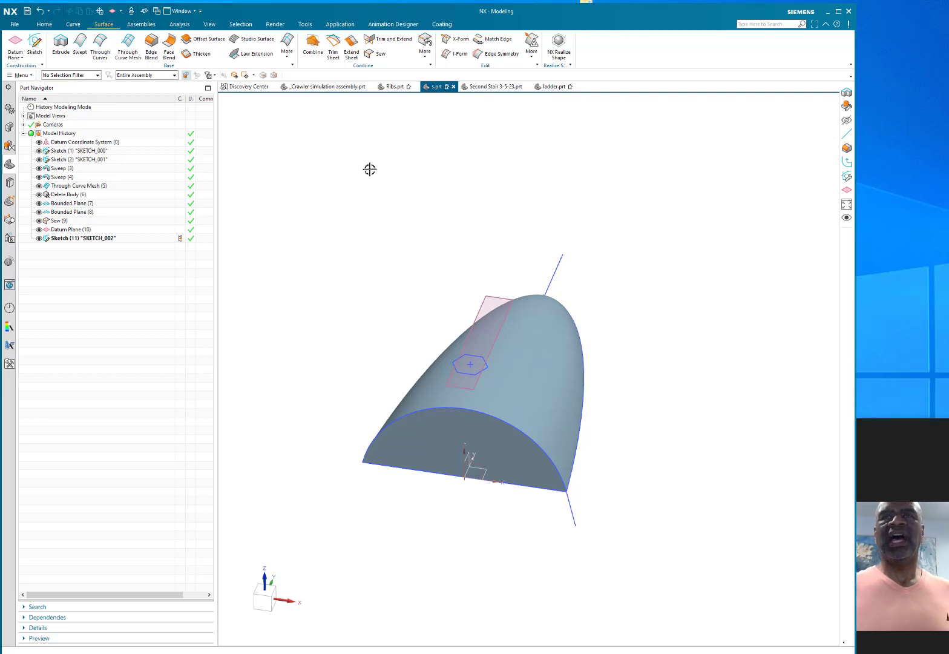
Step: Start Pattern Geometry, remove the selection filter, and select all six hexagon edges as the geometry to pattern
{"action": "left_click", "coordinate": [44, 24]}
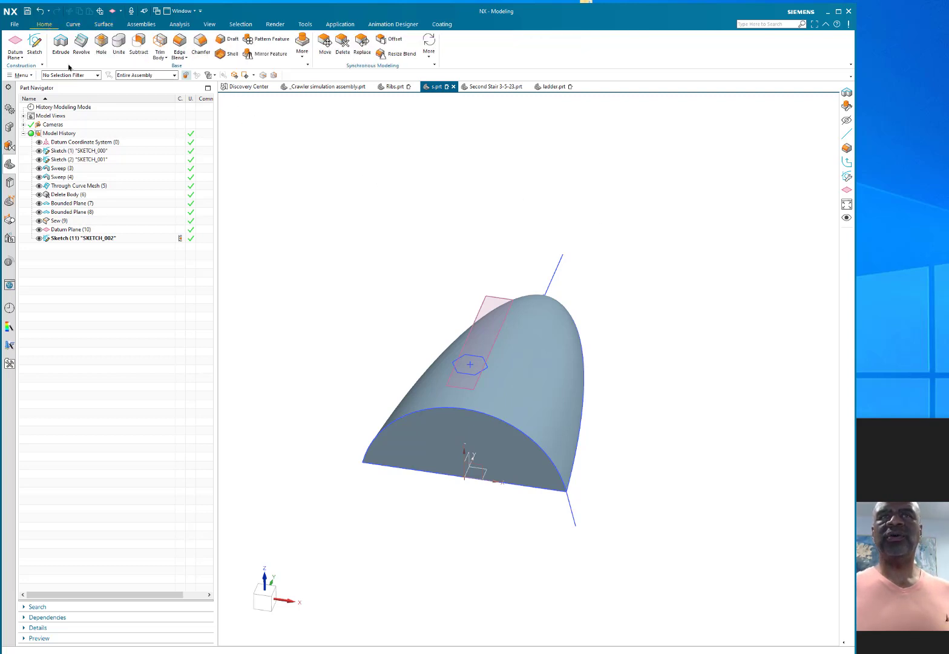
{"action": "left_click", "coordinate": [302, 51]}
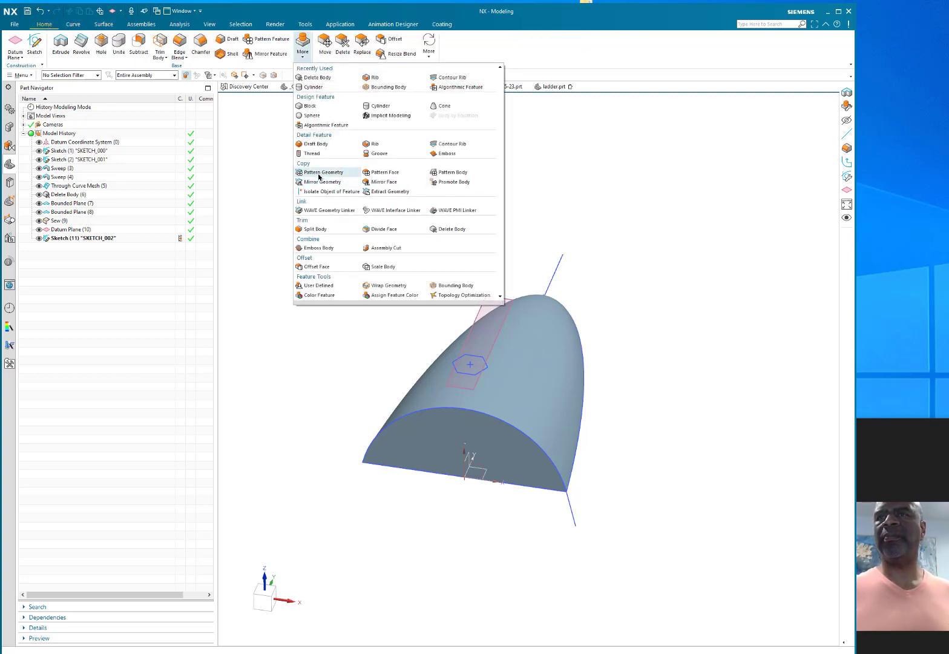
{"action": "left_click", "coordinate": [324, 173]}
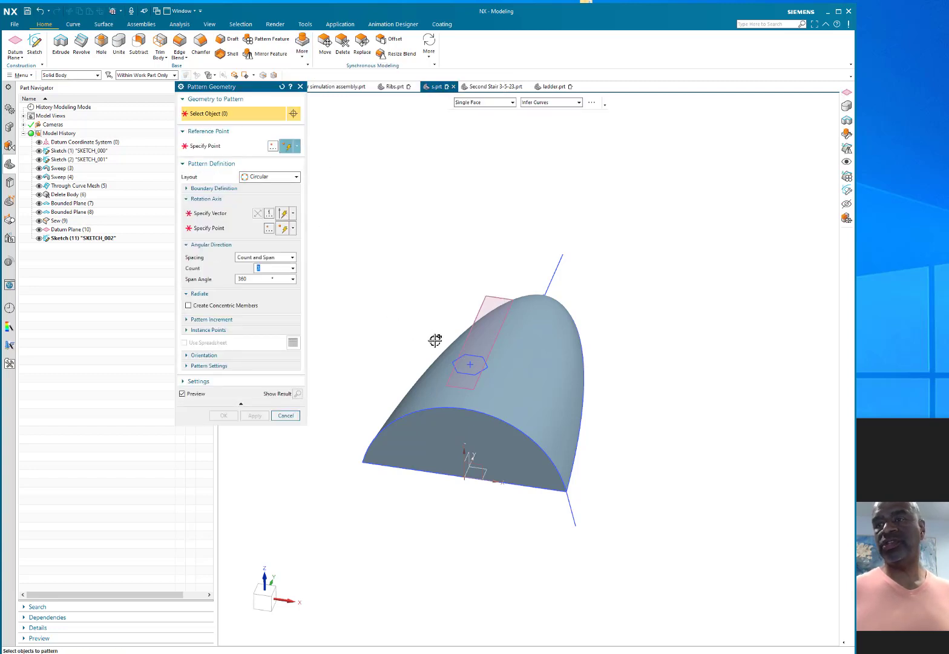
{"action": "scroll", "coordinate": [492, 378], "scroll_direction": "up", "scroll_amount": 3}
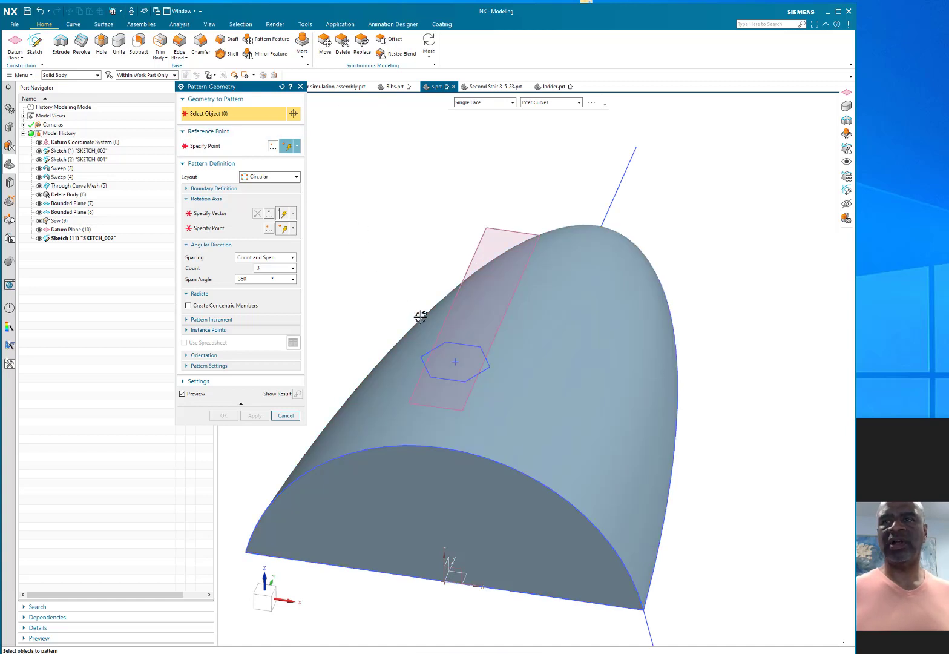
{"action": "left_click", "coordinate": [82, 77]}
{"action": "left_click", "coordinate": [71, 85]}
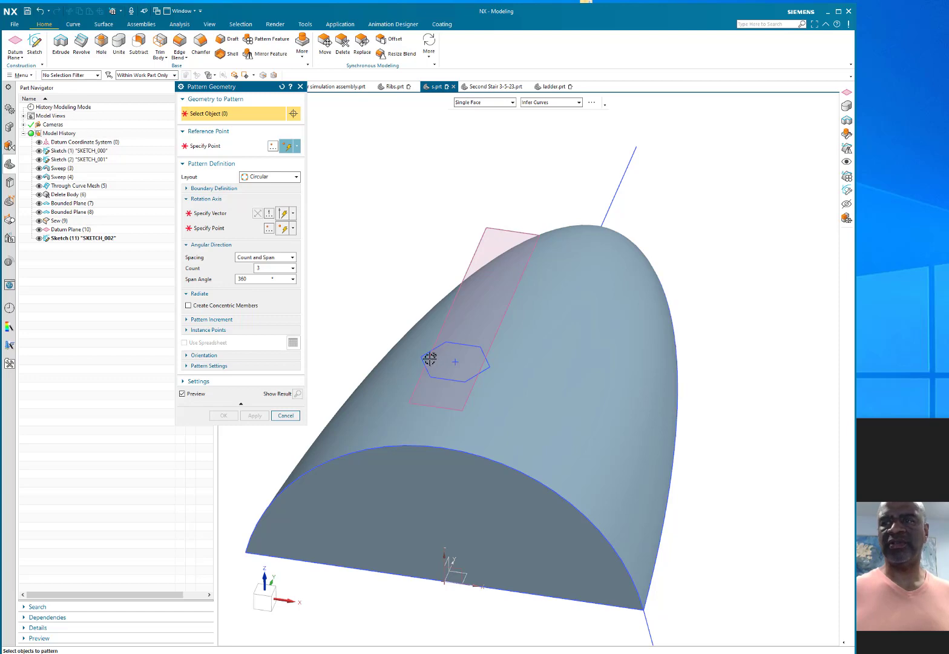
{"action": "left_click", "coordinate": [455, 342]}
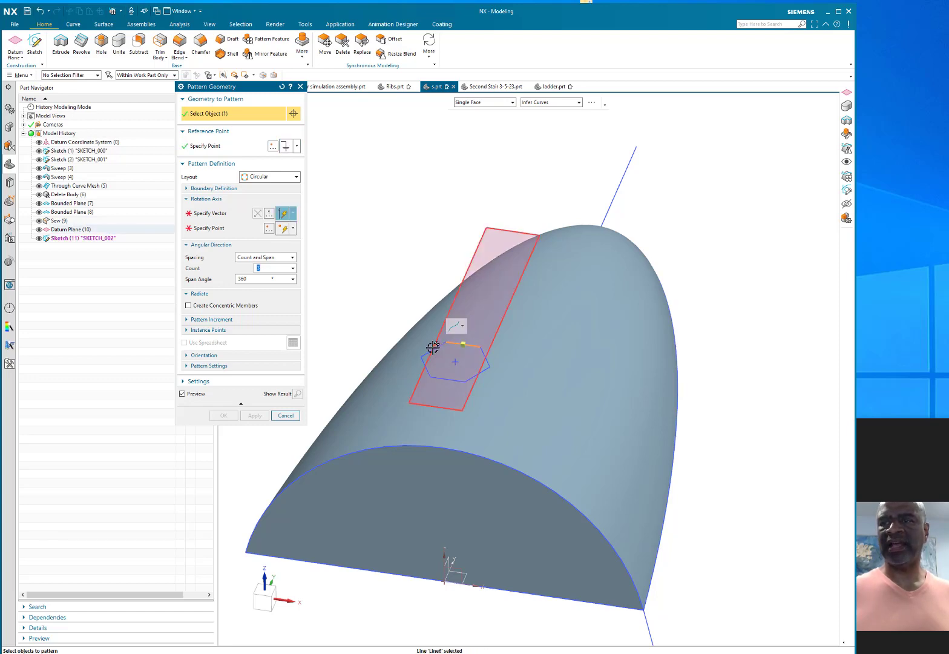
{"action": "scroll", "coordinate": [433, 347], "scroll_direction": "up", "scroll_amount": 3}
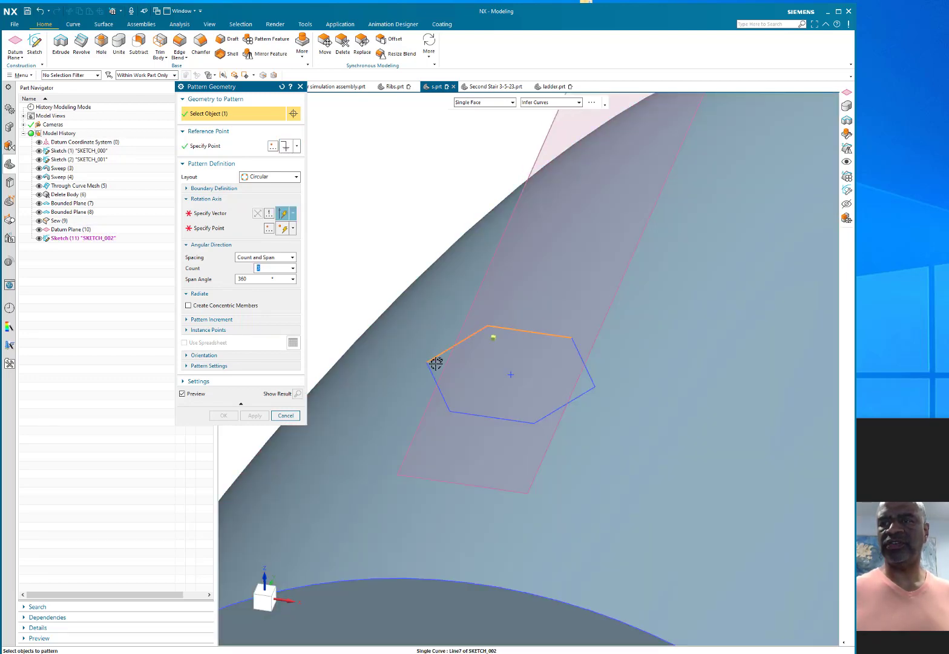
{"action": "left_click", "coordinate": [436, 362]}
{"action": "left_click", "coordinate": [440, 387]}
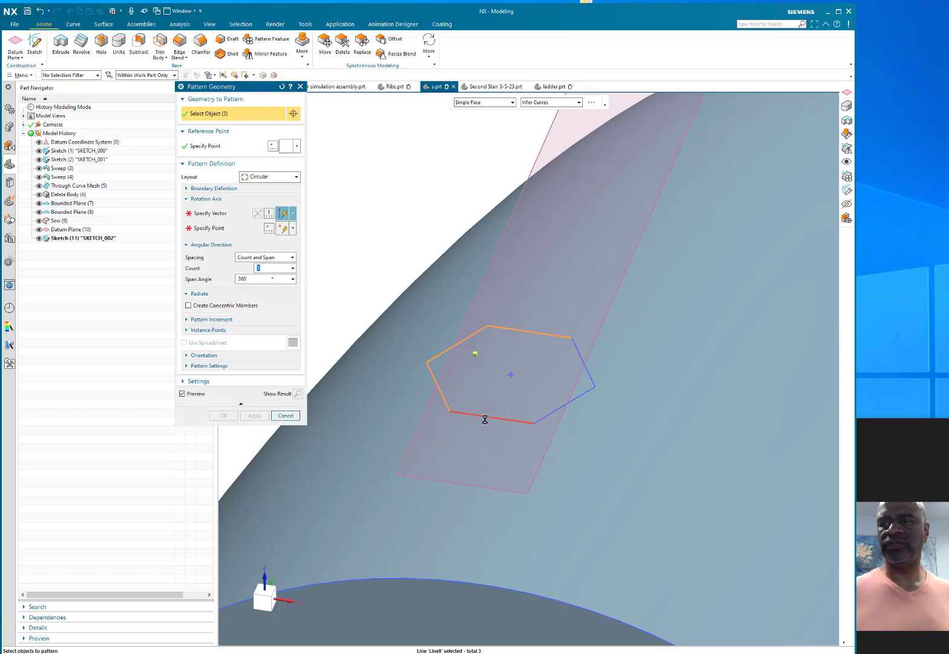
{"action": "left_click", "coordinate": [485, 419]}
{"action": "left_click", "coordinate": [582, 393]}
{"action": "left_click", "coordinate": [591, 377]}
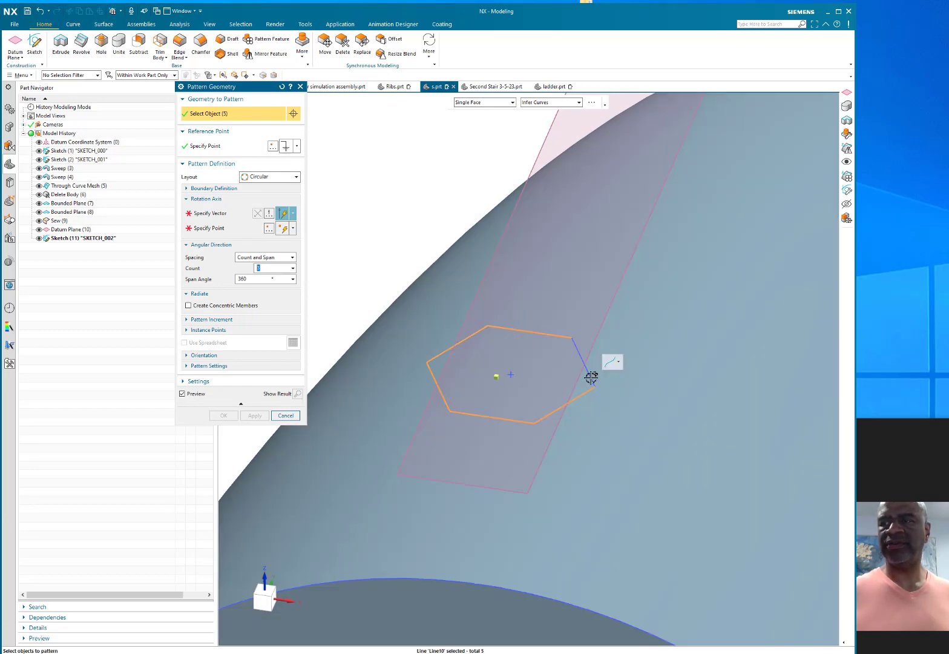
{"action": "scroll", "coordinate": [370, 253], "scroll_direction": "down", "scroll_amount": 5}
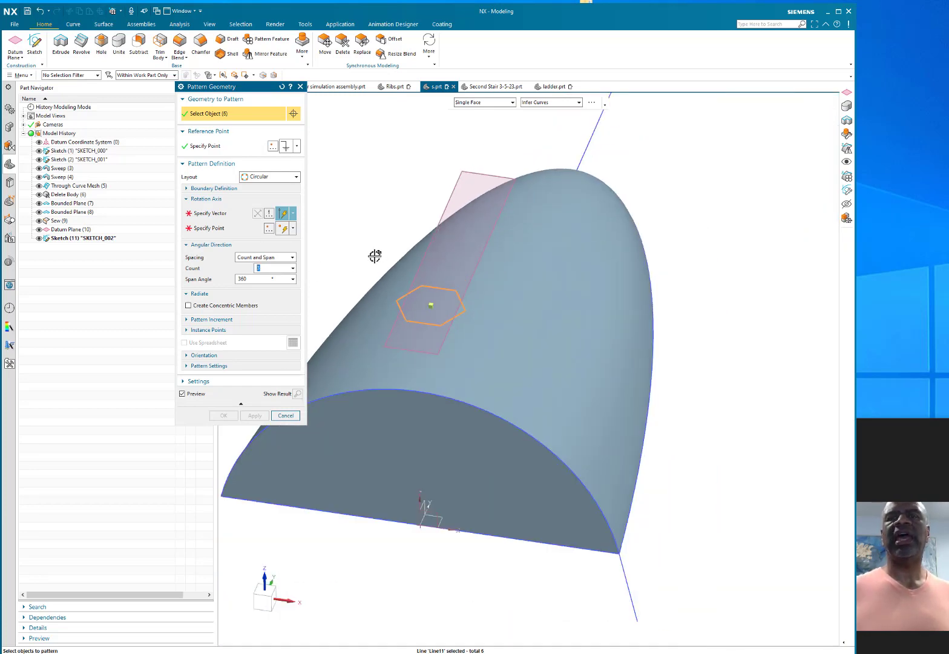
Step: Use a linear pattern layout with its first direction along the X axis
{"action": "left_click", "coordinate": [270, 176]}
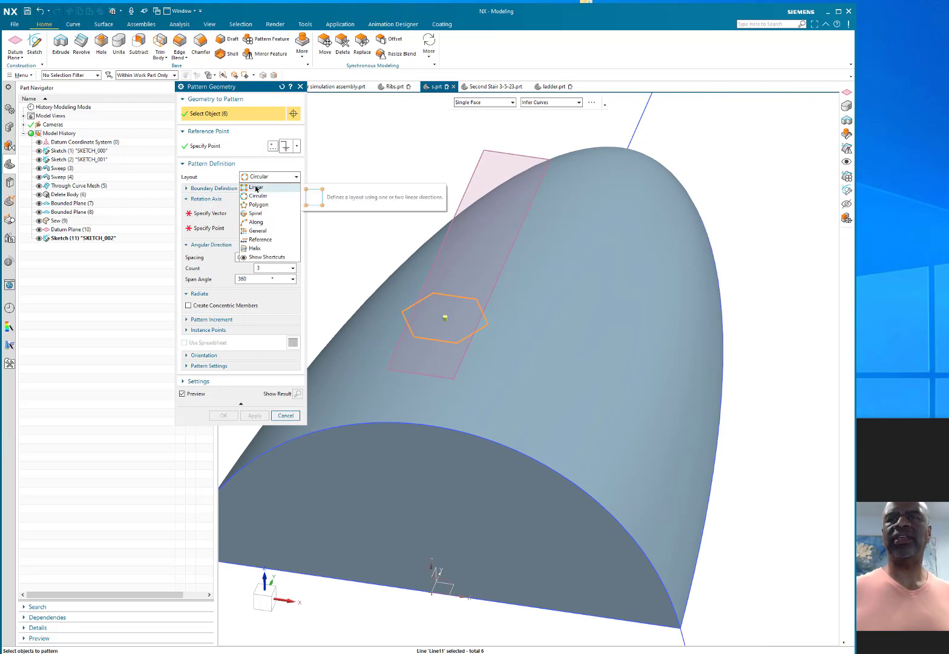
{"action": "left_click", "coordinate": [256, 188]}
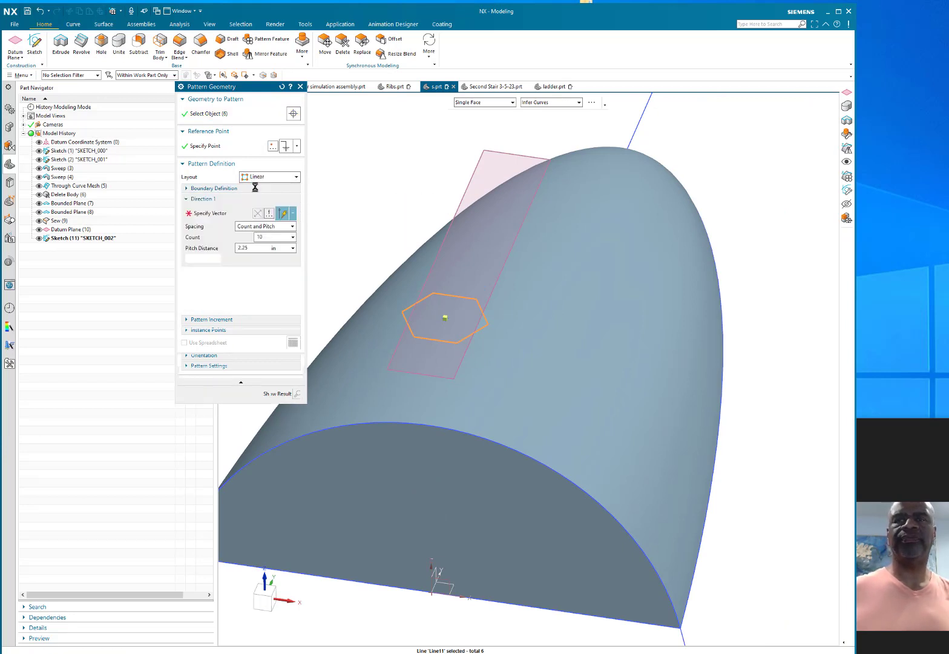
{"action": "left_click", "coordinate": [202, 215]}
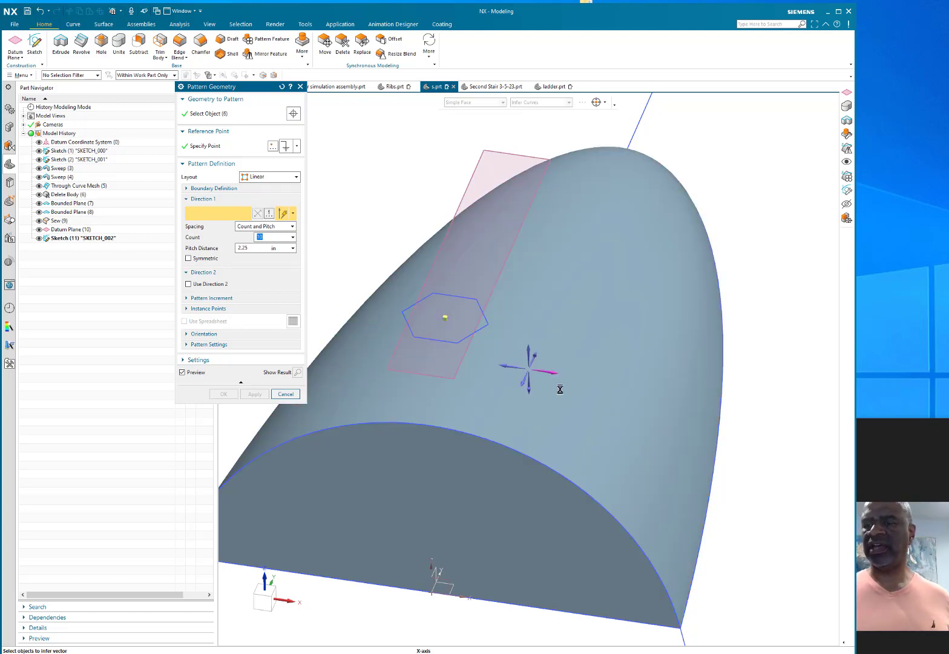
{"action": "left_click", "coordinate": [553, 372]}
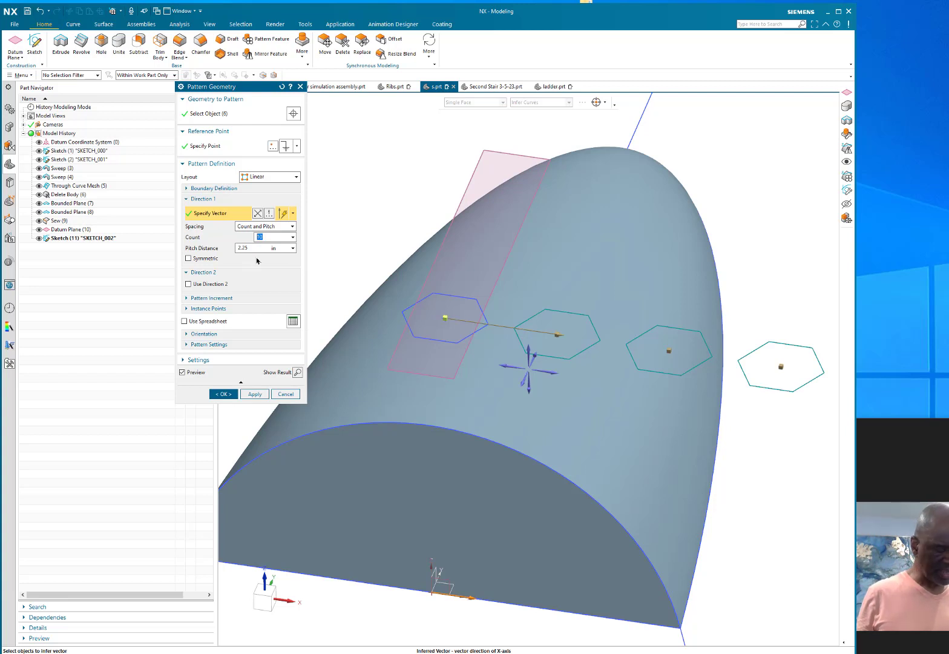
Step: Make the first pattern direction symmetric with a count of 2 and a pitch distance of aa
{"action": "type", "text": "aa"}
{"action": "key", "text": "Return"}
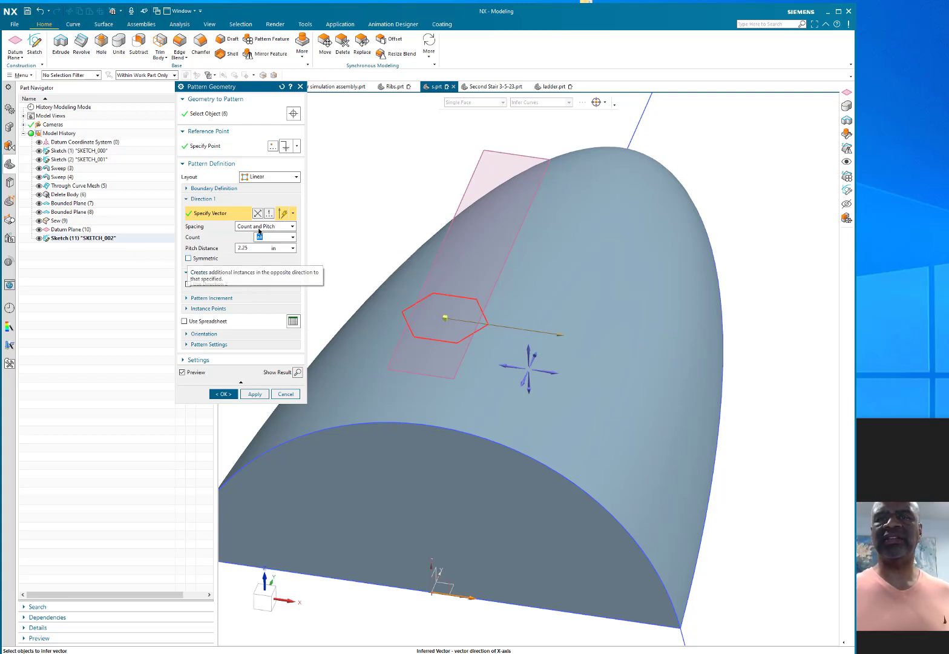
{"action": "left_click", "coordinate": [188, 258]}
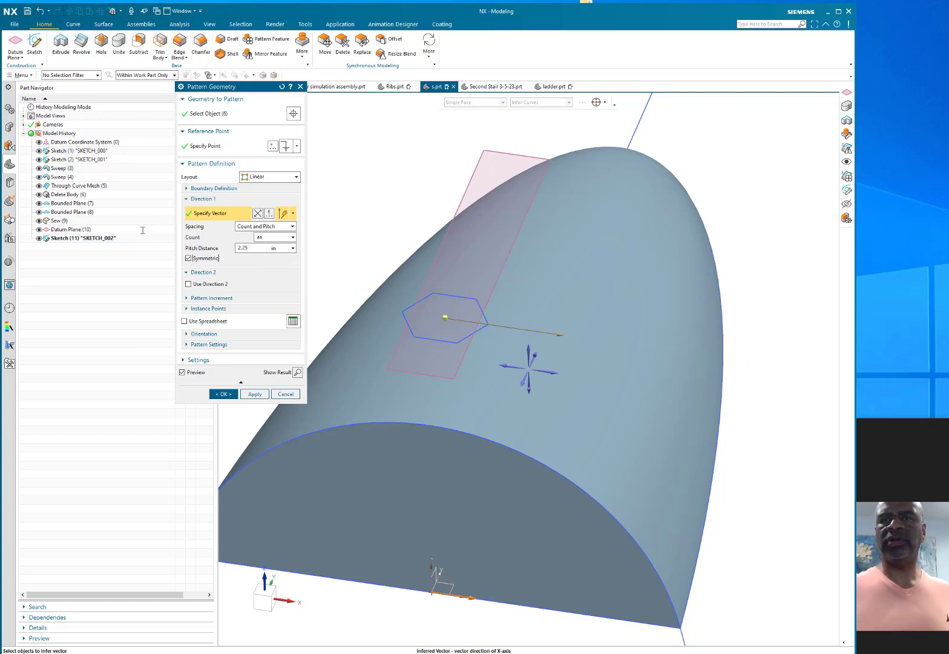
{"action": "left_click_drag", "start_coordinate": [250, 248], "coordinate": [143, 230]}
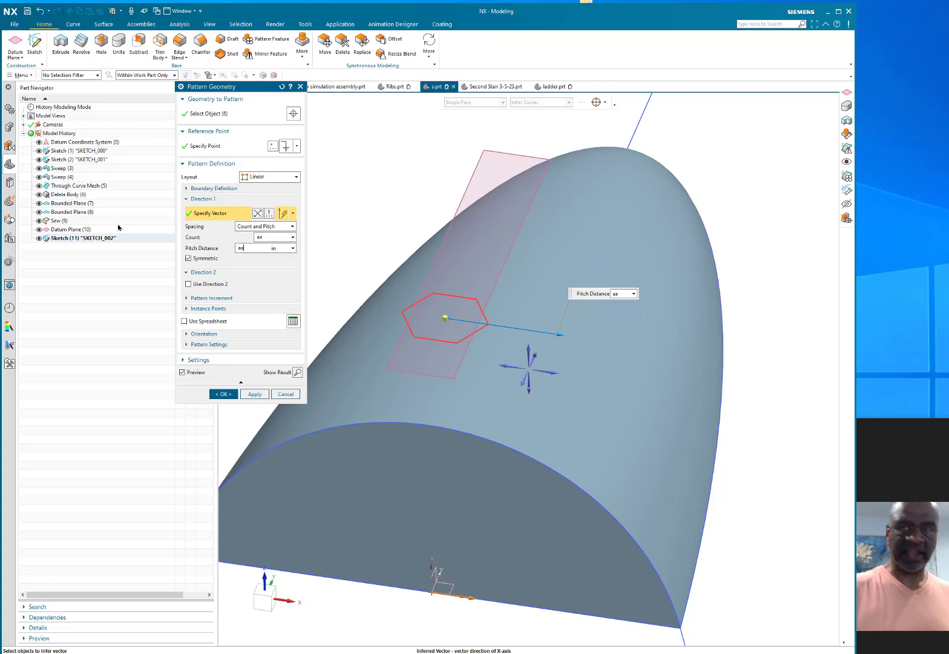
{"action": "type", "text": "aa"}
{"action": "left_click", "coordinate": [270, 238]}
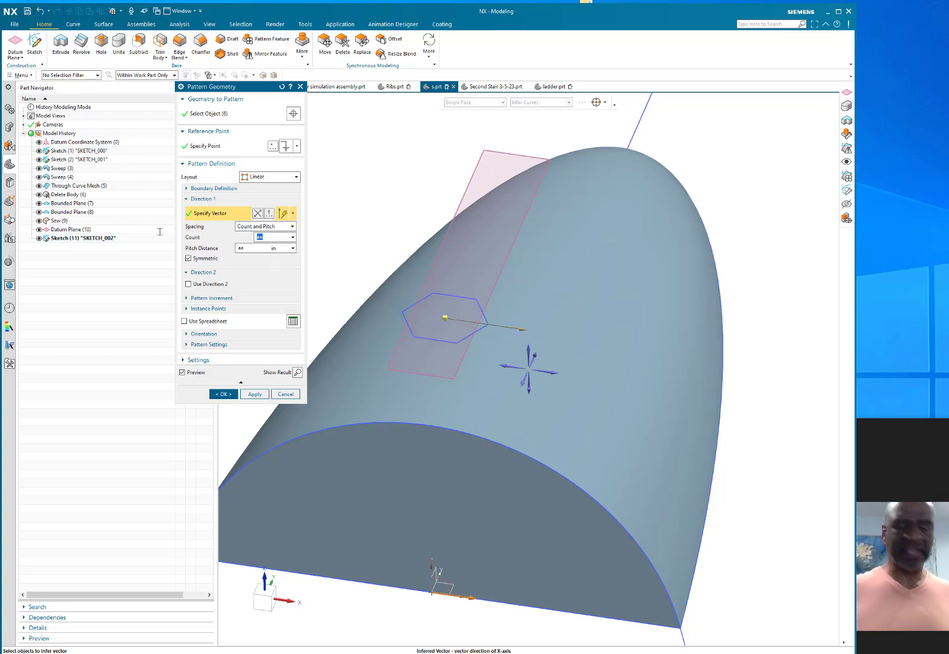
{"action": "key", "text": "Return"}
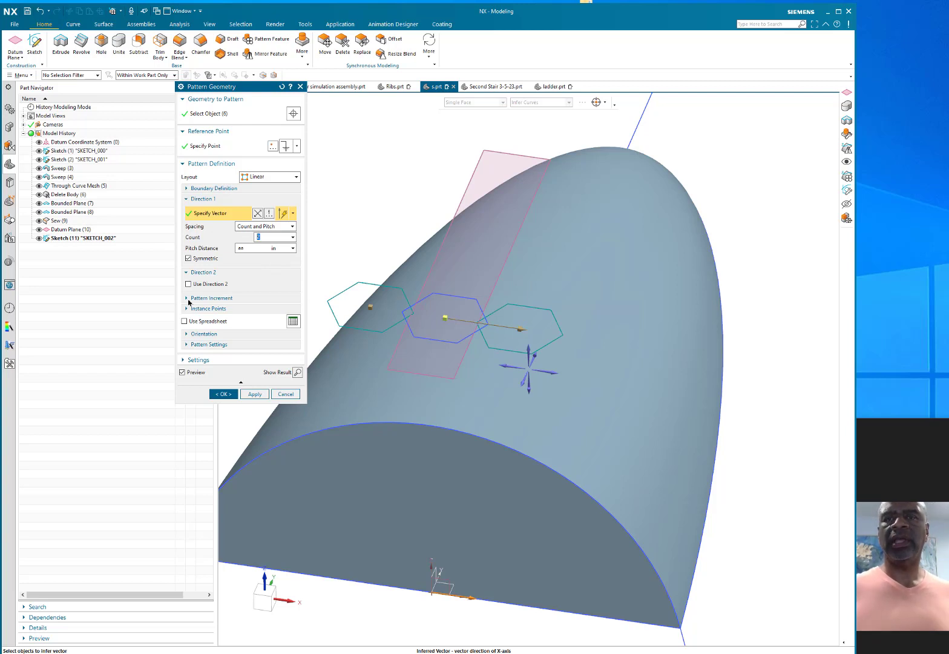
Step: Enable a second pattern direction along the Y axis with a pitch distance of aa
{"action": "left_click", "coordinate": [188, 285]}
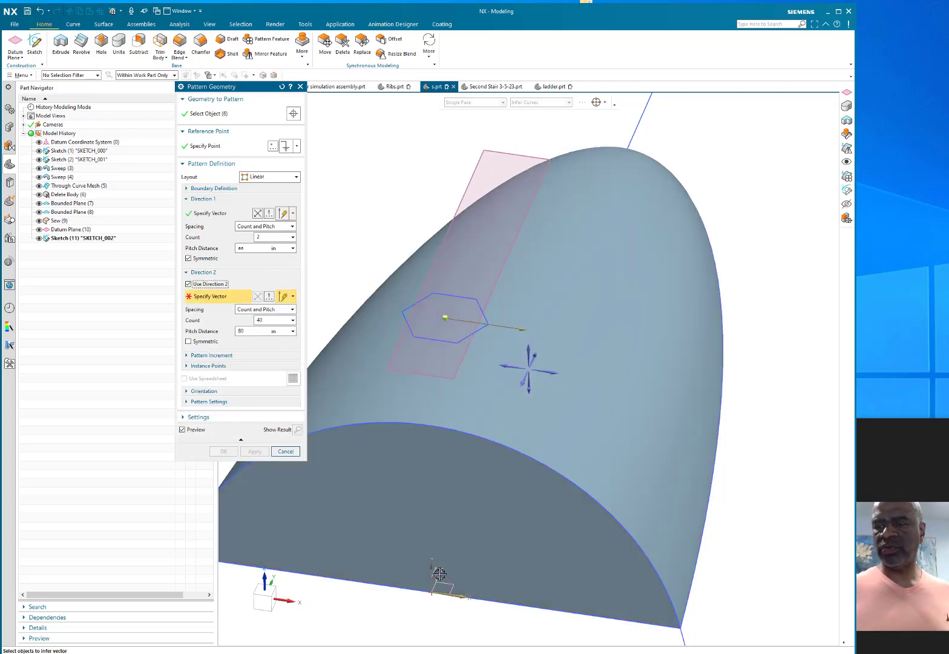
{"action": "left_click", "coordinate": [437, 572]}
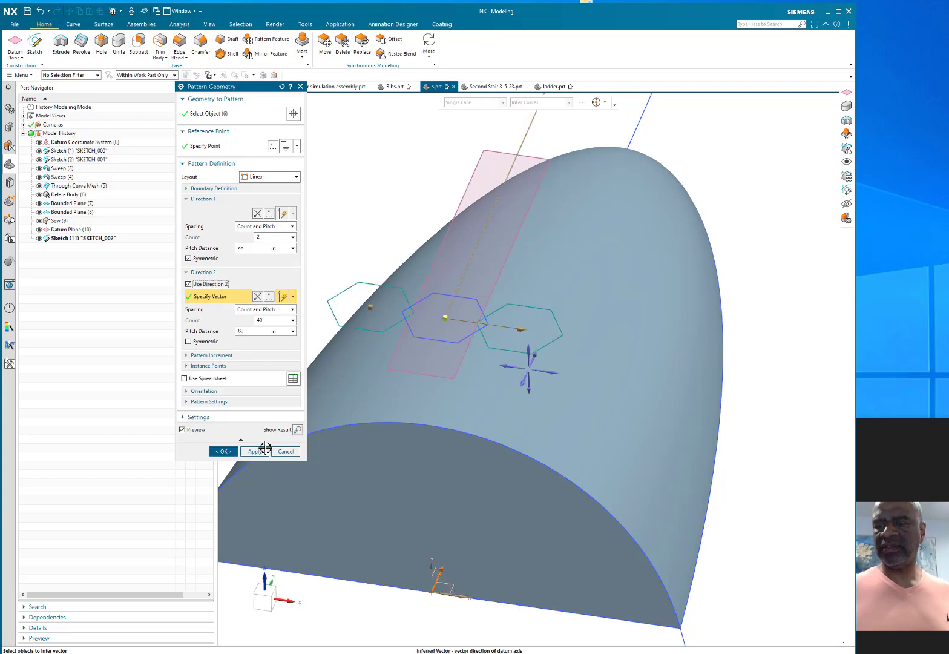
{"action": "left_click", "coordinate": [257, 330]}
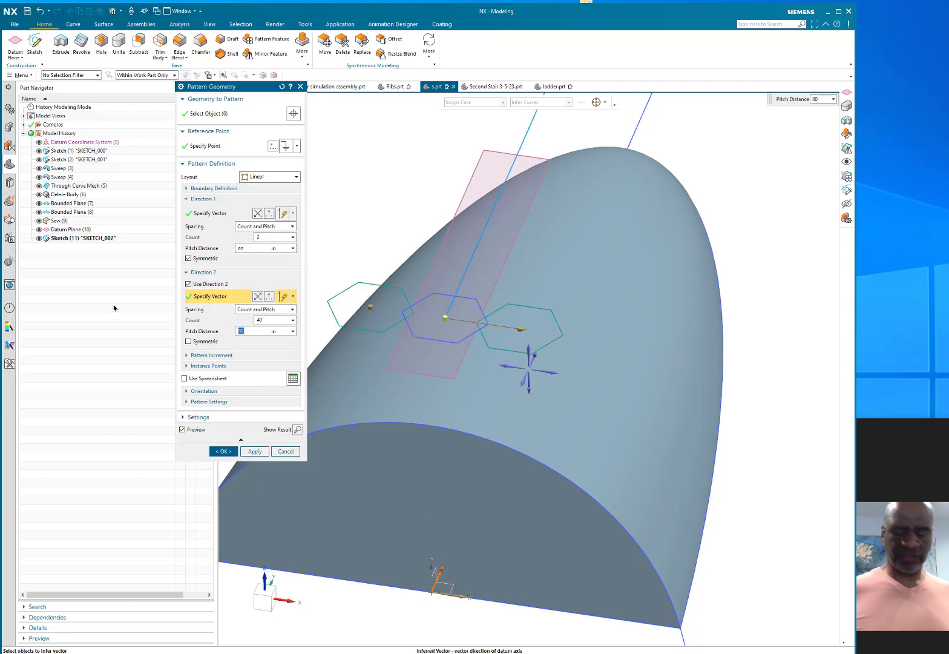
{"action": "type", "text": "aa"}
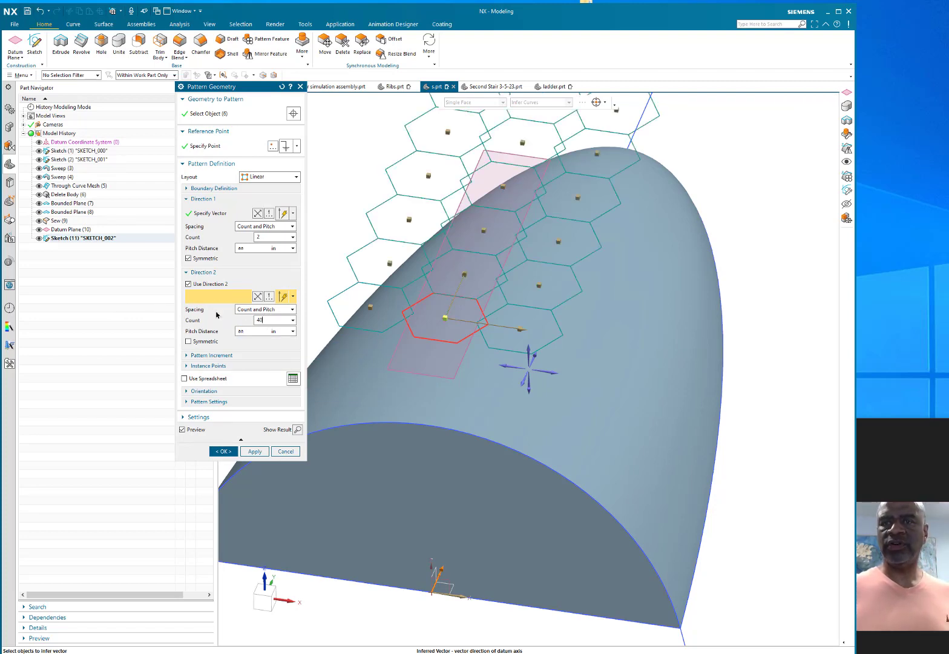
Step: Set the pattern counts to 6 in the second direction and 3 in the symmetric first direction
{"action": "scroll", "coordinate": [699, 373], "scroll_direction": "down", "scroll_amount": 3}
{"action": "middle_click_drag", "start_coordinate": [699, 373], "coordinate": [620, 518]}
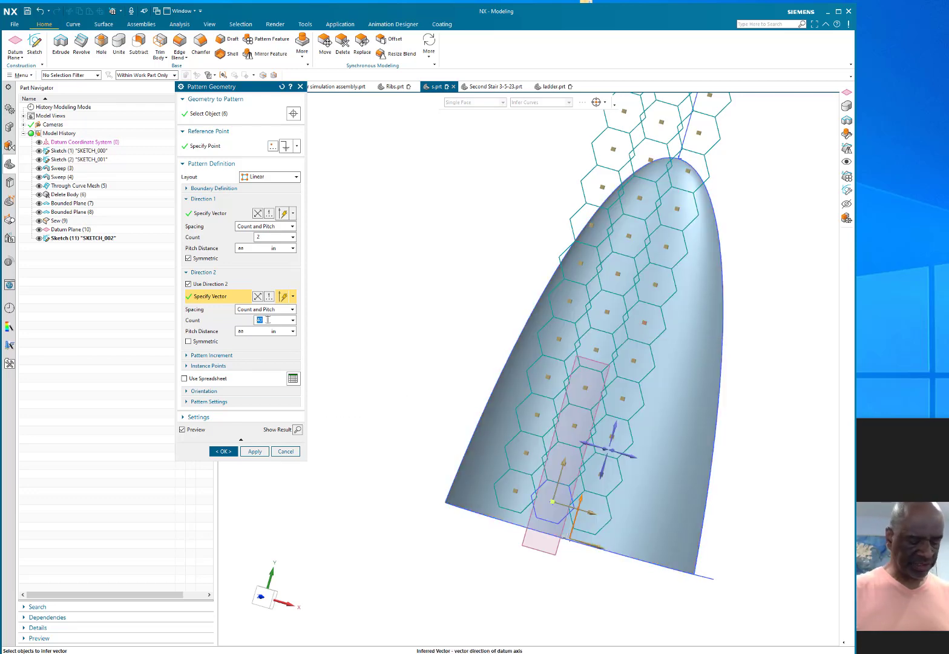
{"action": "type", "text": "6"}
{"action": "key", "text": "Return"}
{"action": "middle_click_drag", "start_coordinate": [494, 395], "coordinate": [485, 356]}
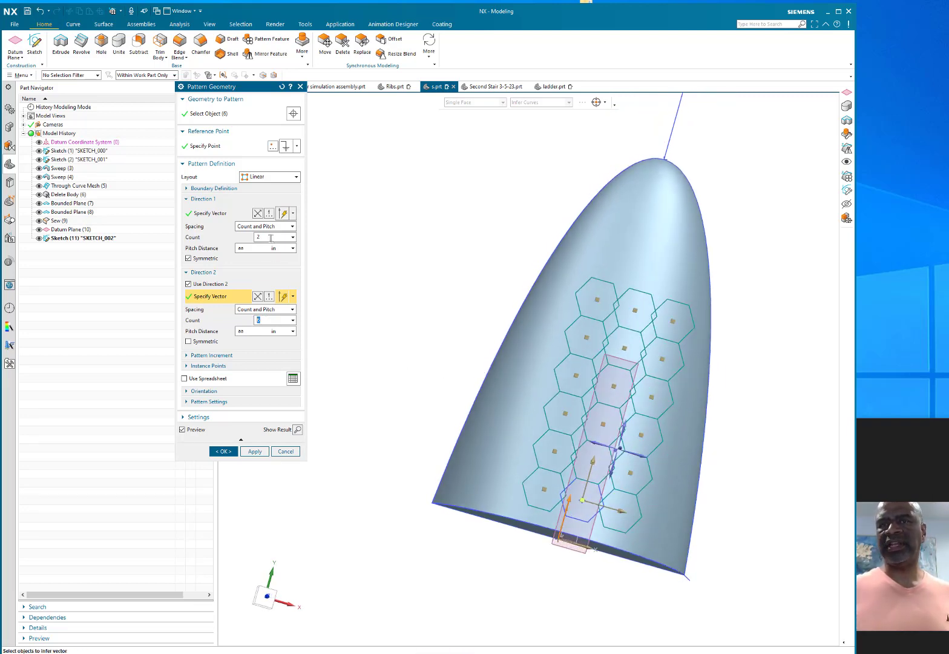
{"action": "key", "text": "Return"}
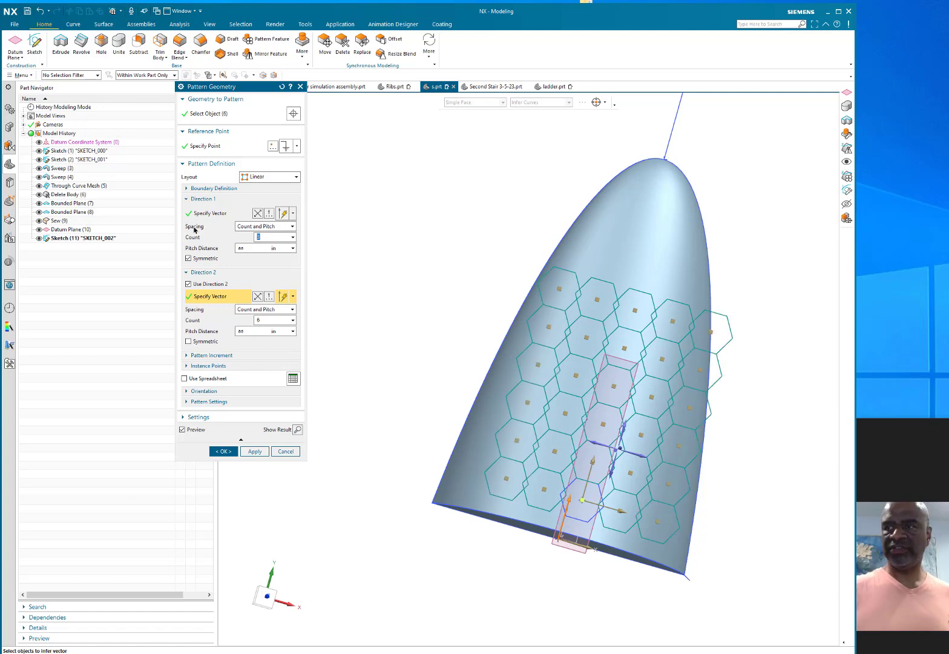
{"action": "mouse_move", "coordinate": [410, 301]}
{"action": "middle_mouse_down"}
{"action": "mouse_move", "coordinate": [394, 301]}
{"action": "mouse_move", "coordinate": [423, 258]}
{"action": "mouse_move", "coordinate": [425, 298]}
{"action": "mouse_move", "coordinate": [409, 307]}
{"action": "middle_mouse_up"}
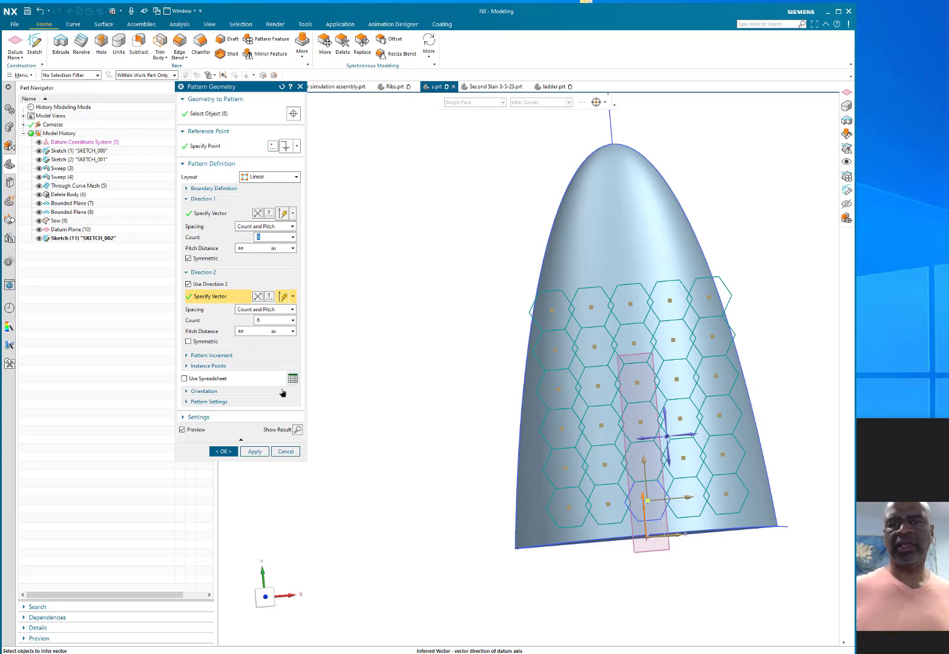
Step: Stagger the hexagon pattern, trying Direction 1 before settling on Direction 2, and keep the last line of instances shown
{"action": "left_click", "coordinate": [222, 402]}
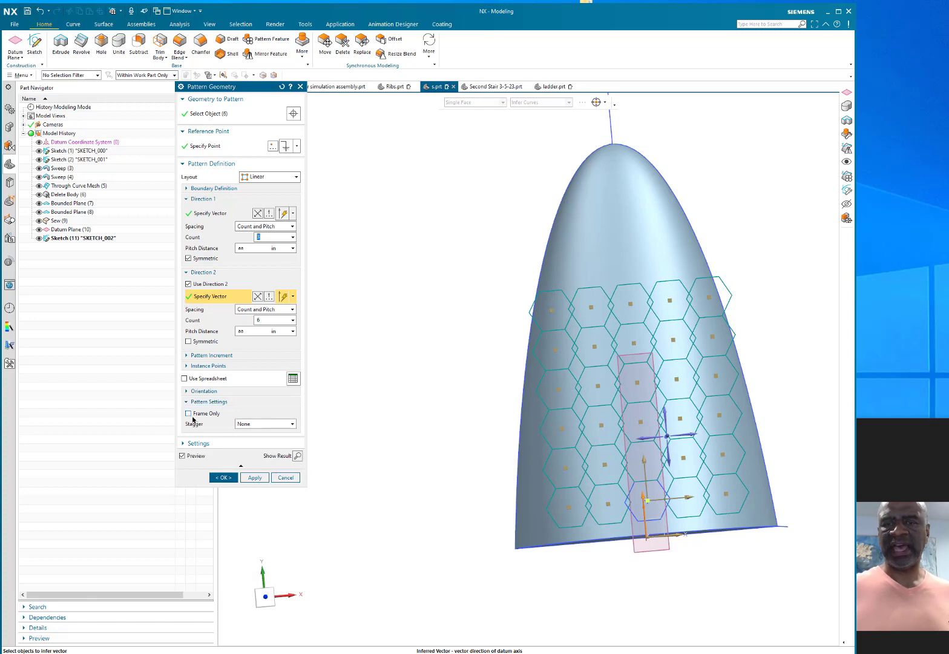
{"action": "left_click", "coordinate": [279, 423]}
{"action": "left_click", "coordinate": [260, 442]}
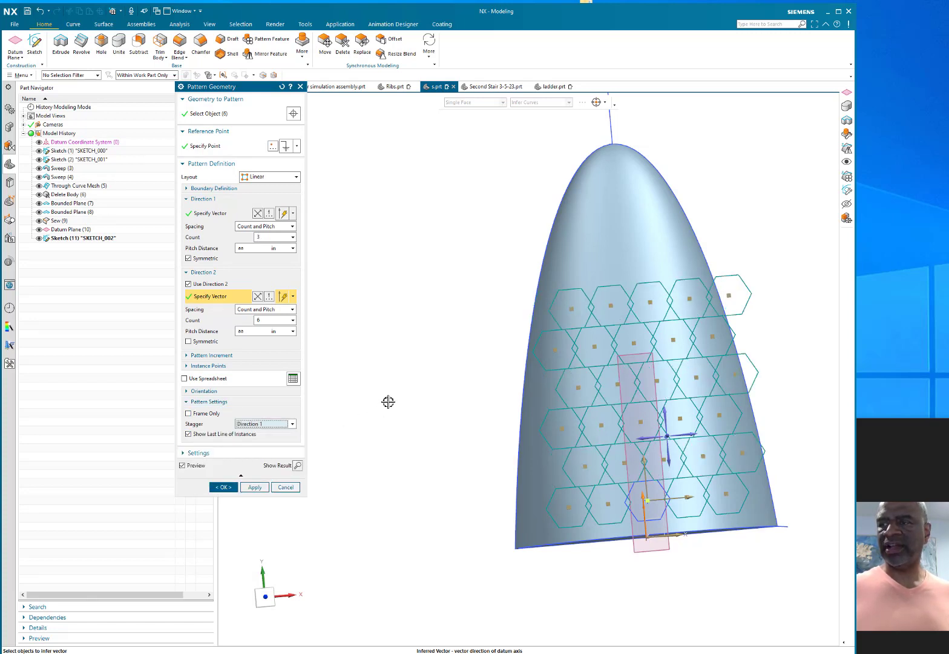
{"action": "left_click", "coordinate": [292, 426]}
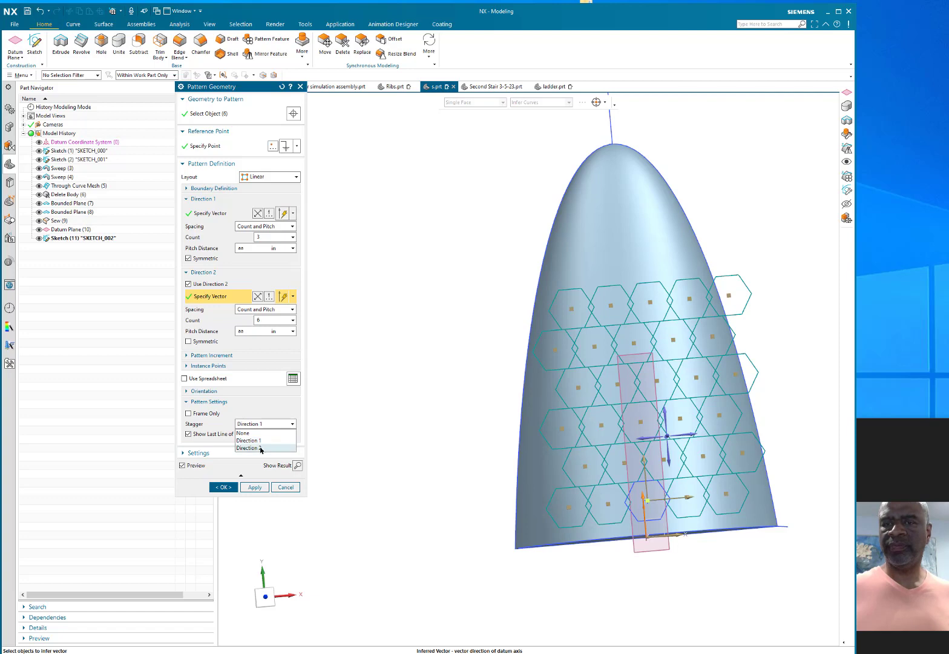
{"action": "left_click", "coordinate": [262, 449]}
{"action": "scroll", "coordinate": [426, 374], "scroll_direction": "up", "scroll_amount": 2}
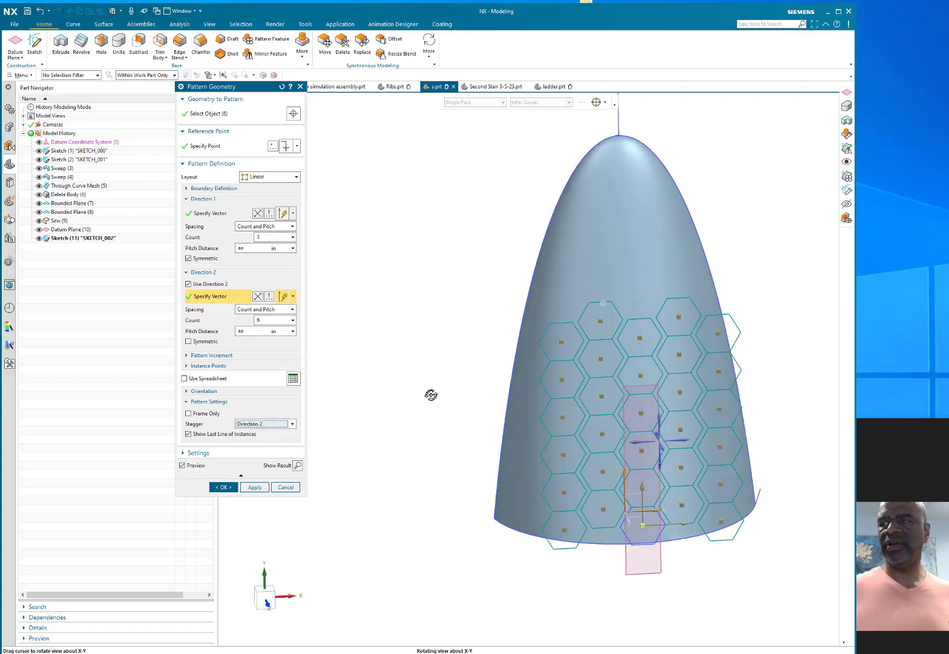
{"action": "scroll", "coordinate": [572, 292], "scroll_direction": "up", "scroll_amount": 5}
{"action": "scroll", "coordinate": [445, 281], "scroll_direction": "down", "scroll_amount": 5}
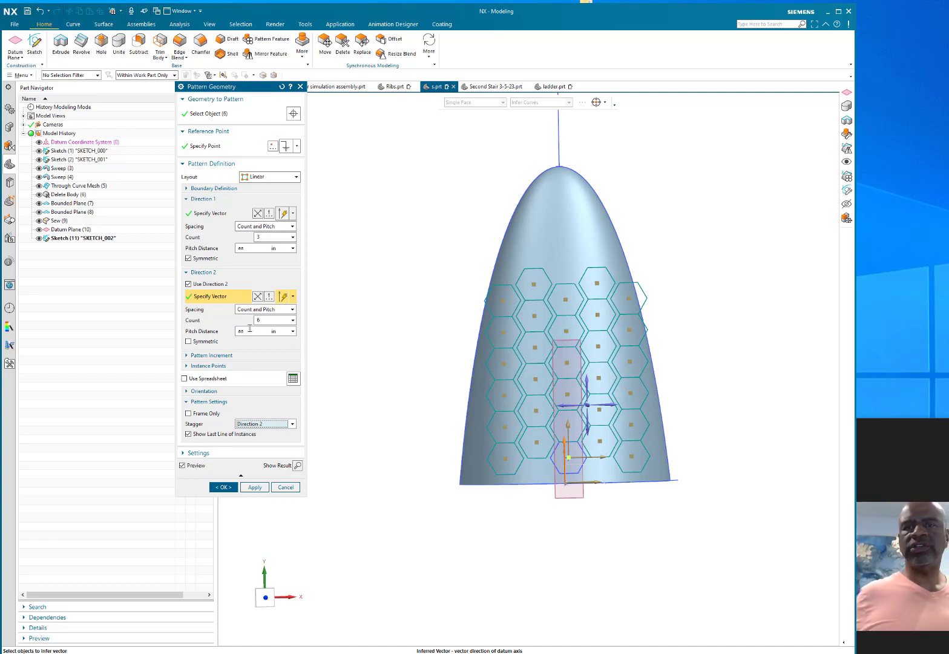
Step: Try a pitch distance of aa*cos(30) in the second direction and restore it to aa
{"action": "left_click", "coordinate": [284, 333]}
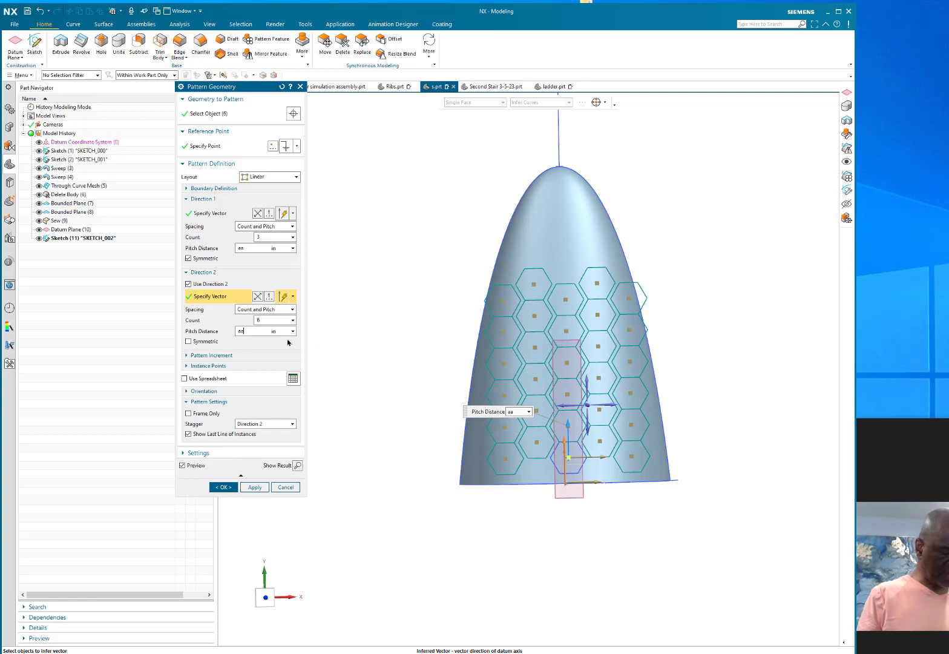
{"action": "type", "text": "*cos"}
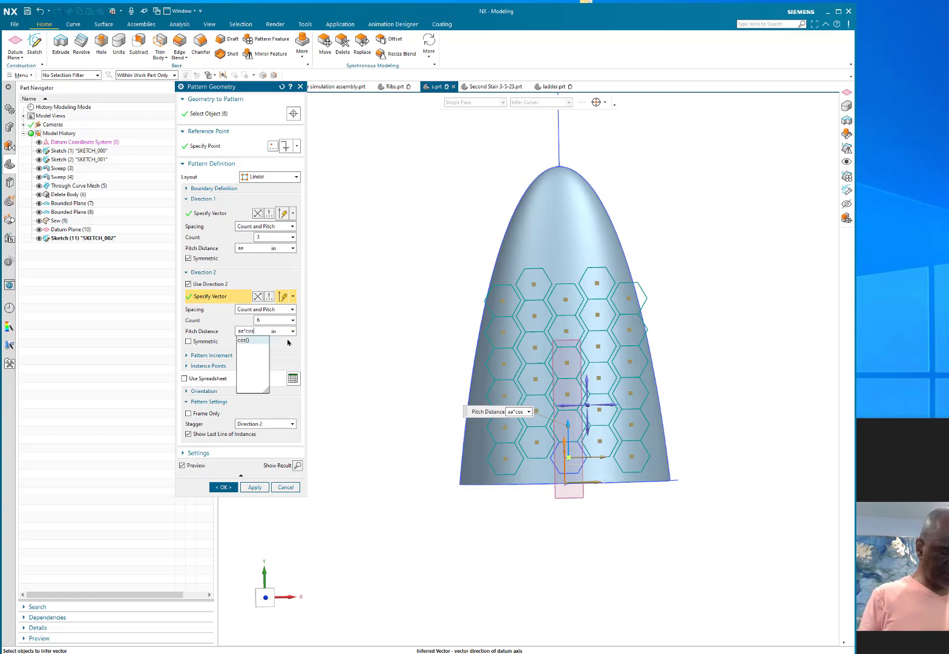
{"action": "type", "text": "(30)"}
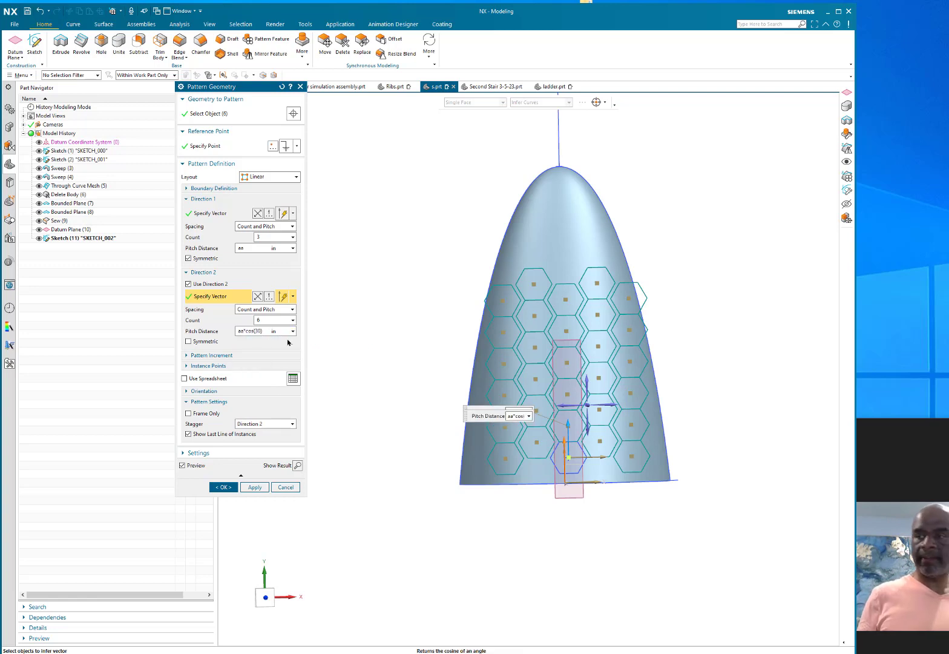
{"action": "key", "text": "Return"}
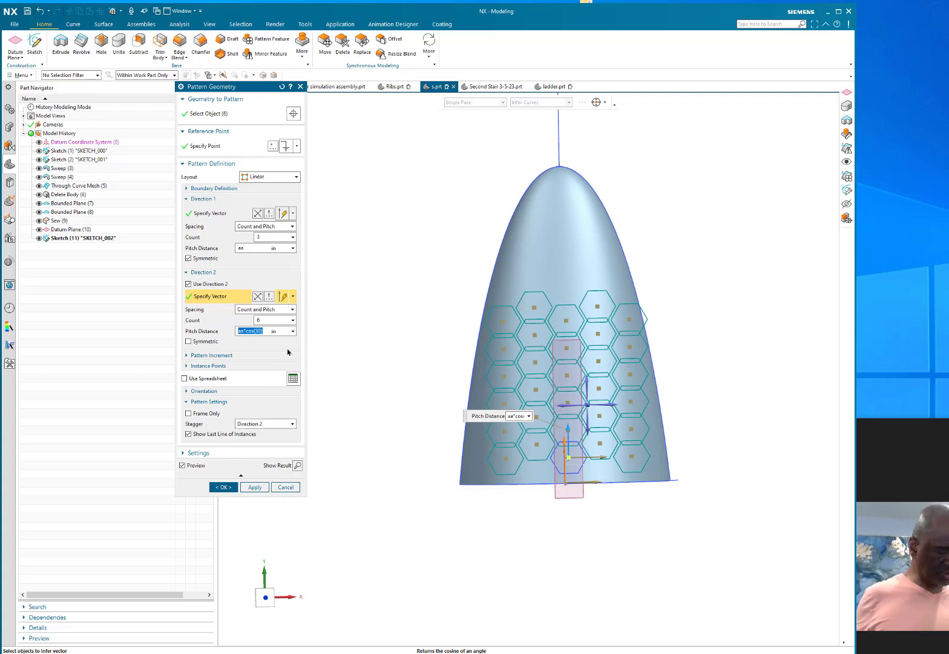
{"action": "type", "text": "aa"}
{"action": "key", "text": "Return"}
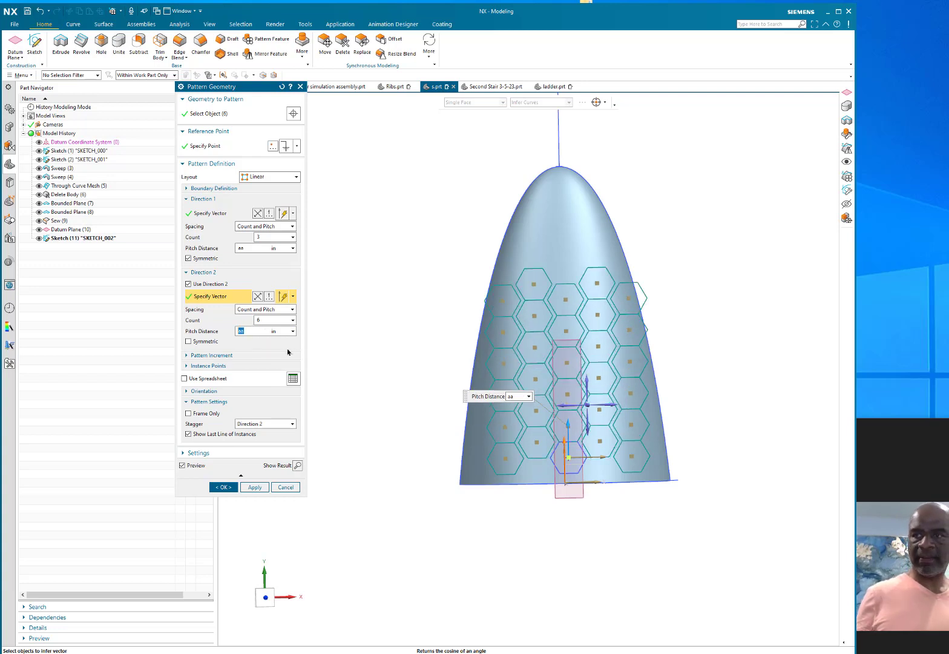
Step: Set the first direction's pitch distance to aa*cos(30) and create the hexagon pattern
{"action": "left_click", "coordinate": [252, 248]}
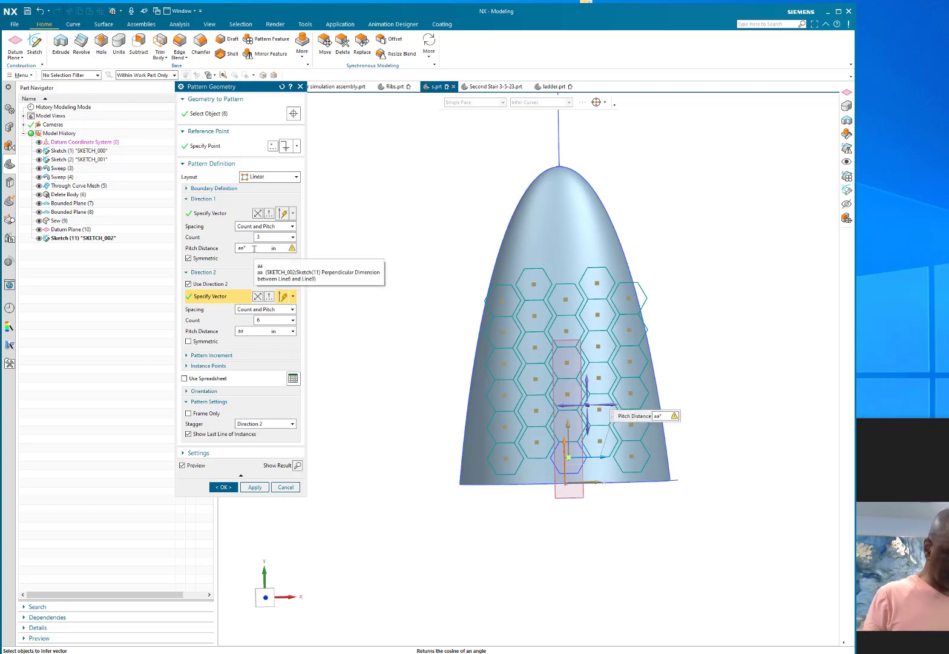
{"action": "type", "text": "cos(30"}
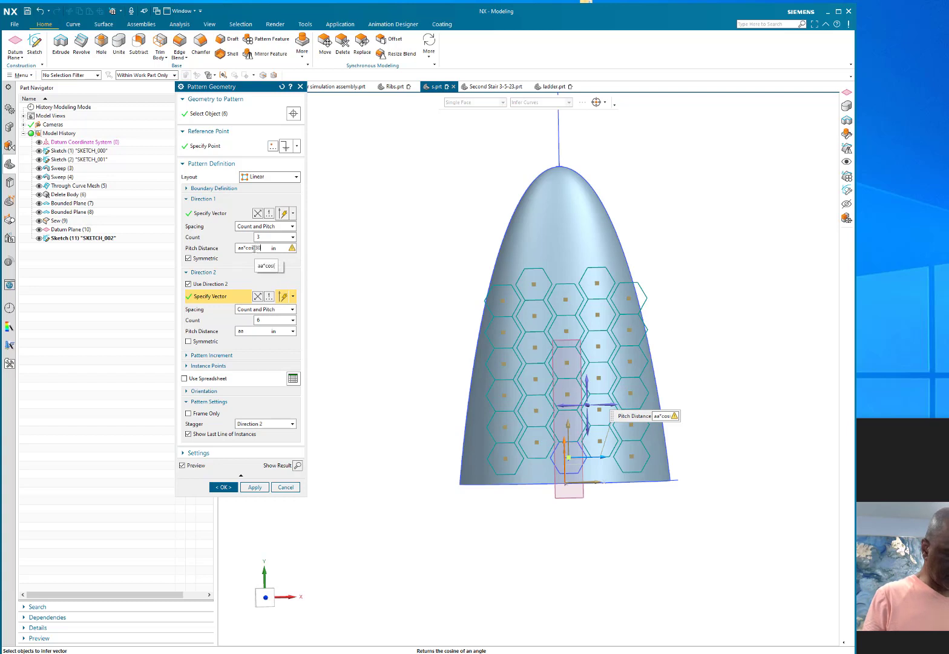
{"action": "type", "text": ")"}
{"action": "key", "text": "Return"}
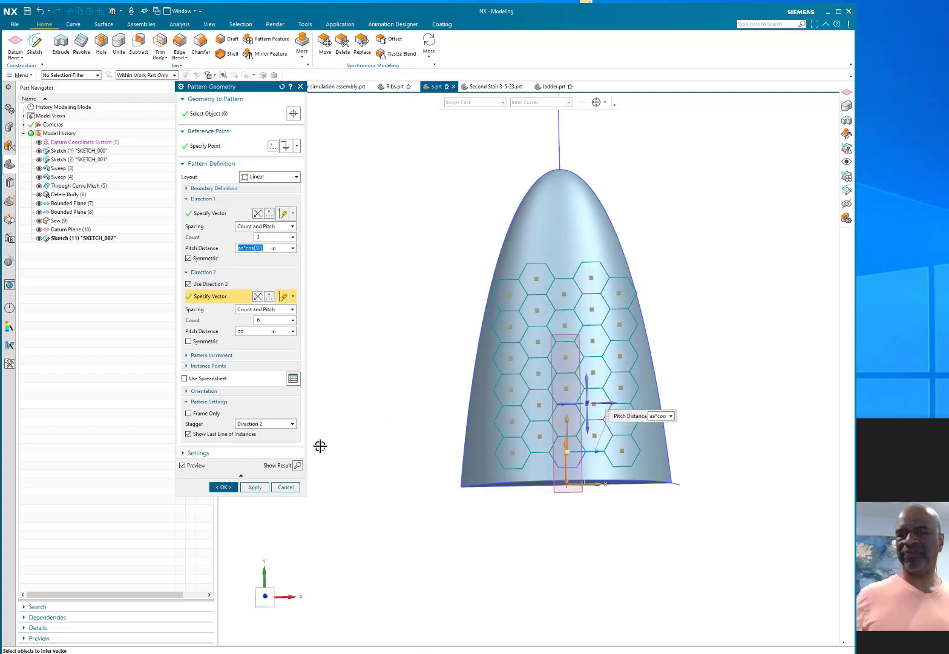
{"action": "left_click", "coordinate": [223, 487]}
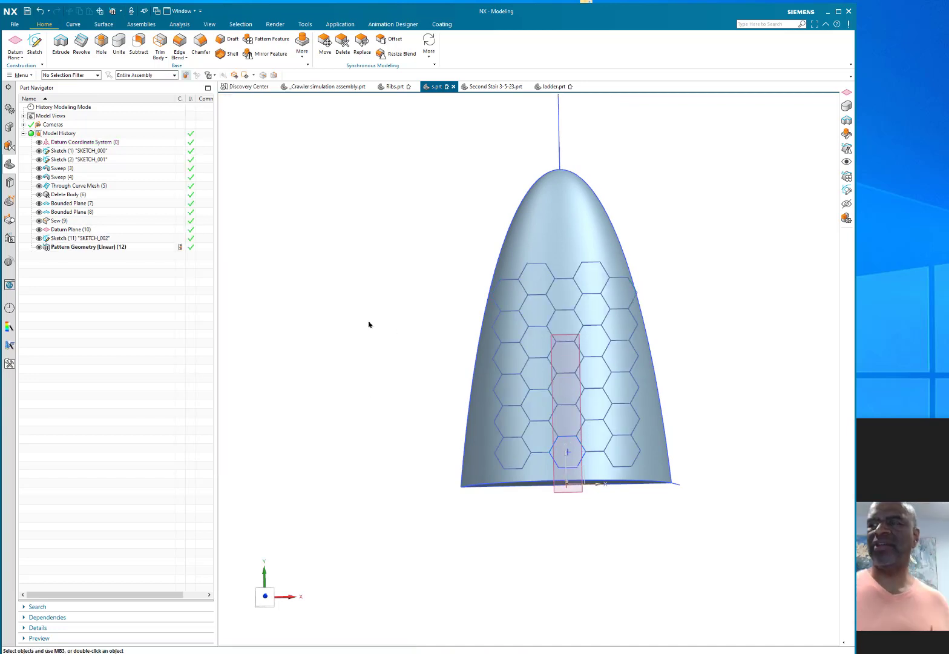
Step: Hide the offset datum plane that carries the hexagon pattern
{"action": "right_click", "coordinate": [350, 199]}
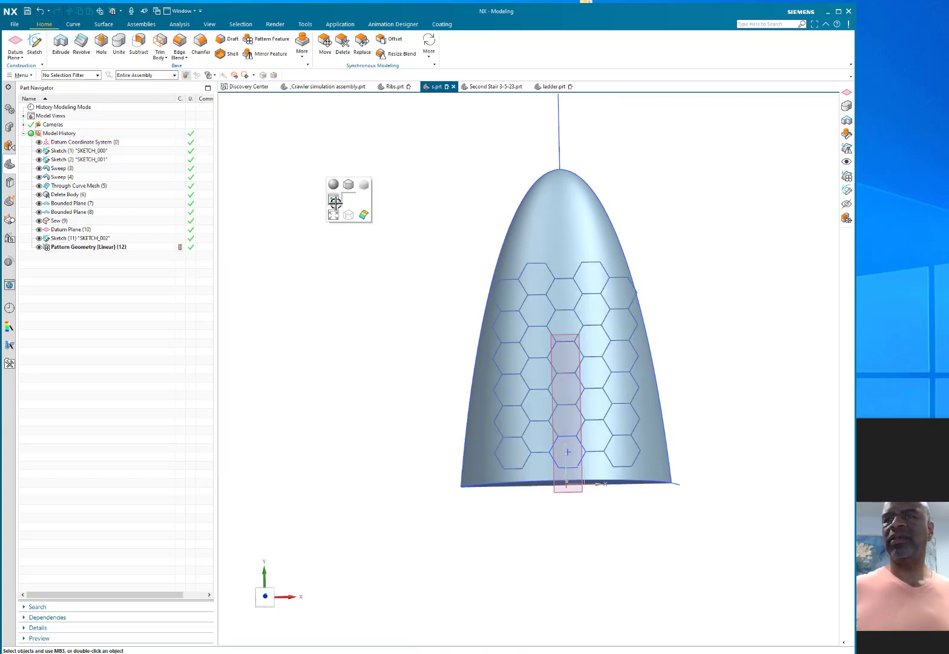
{"action": "left_click", "coordinate": [335, 202]}
{"action": "left_click_drag", "start_coordinate": [397, 264], "coordinate": [408, 275]}
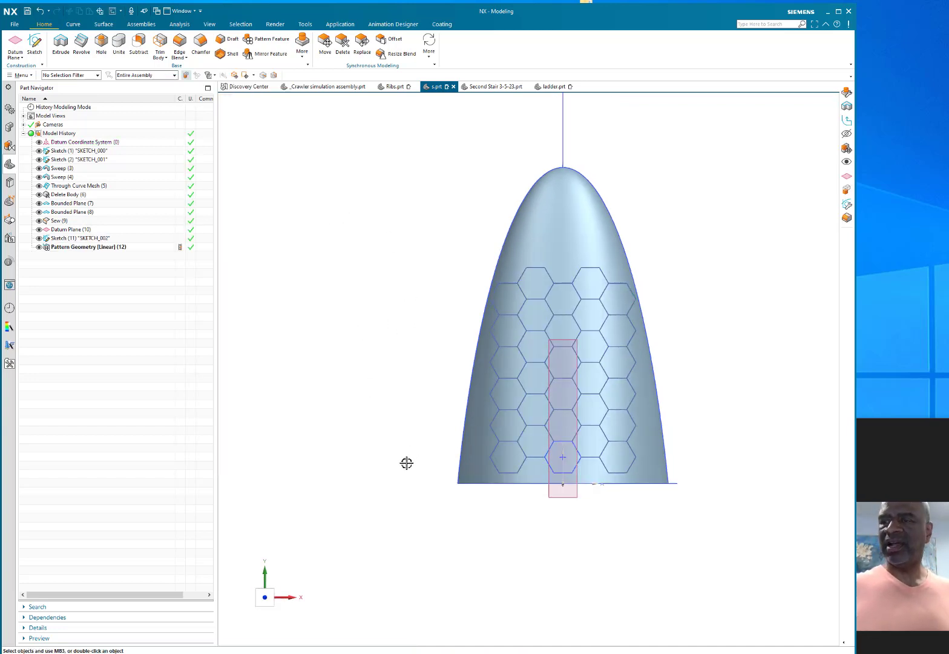
{"action": "left_click_drag", "start_coordinate": [406, 463], "coordinate": [339, 398]}
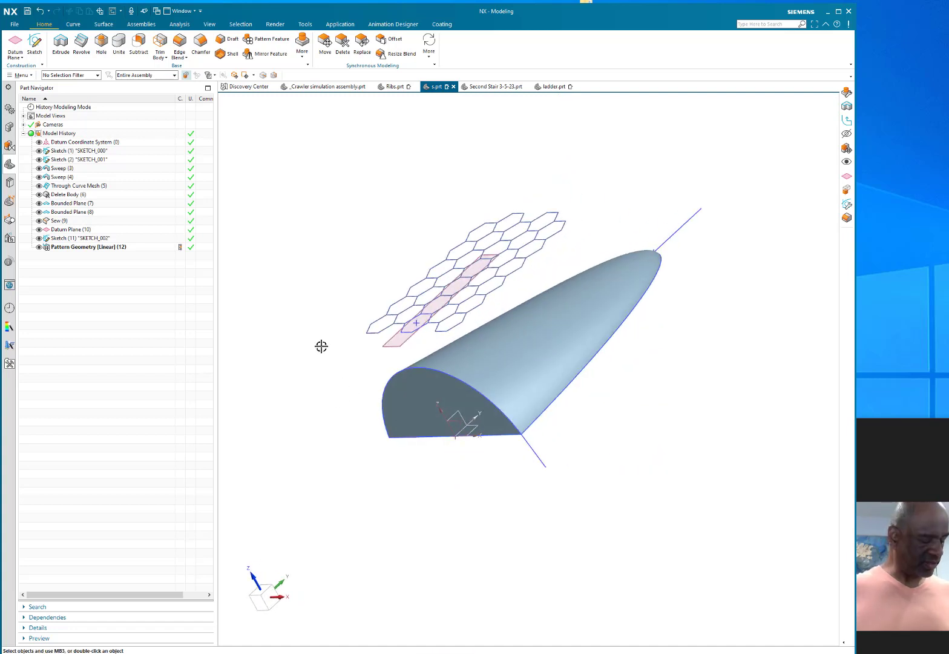
{"action": "key", "text": "ctrl+b"}
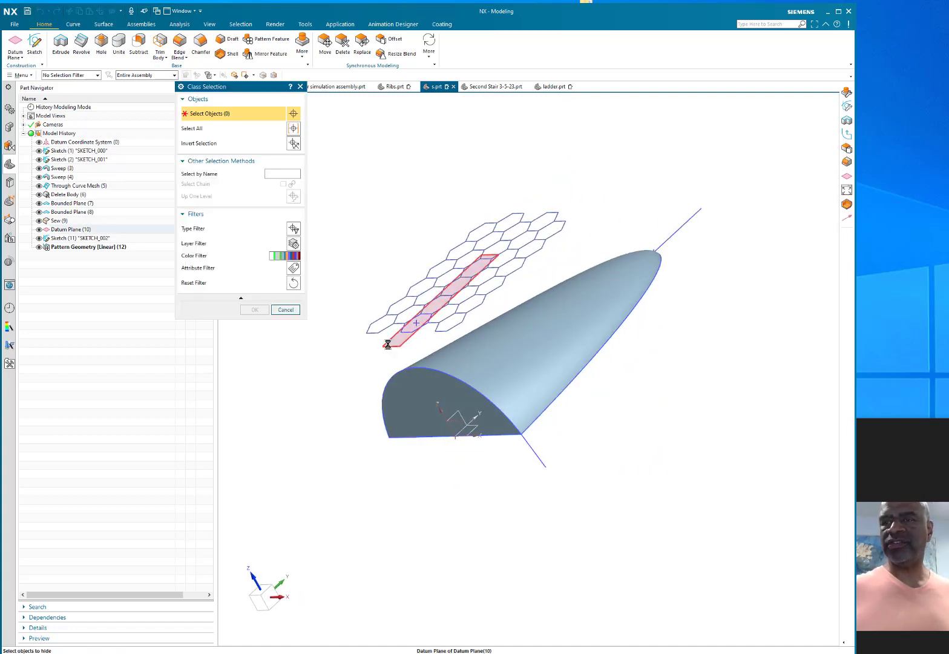
{"action": "left_click", "coordinate": [414, 323]}
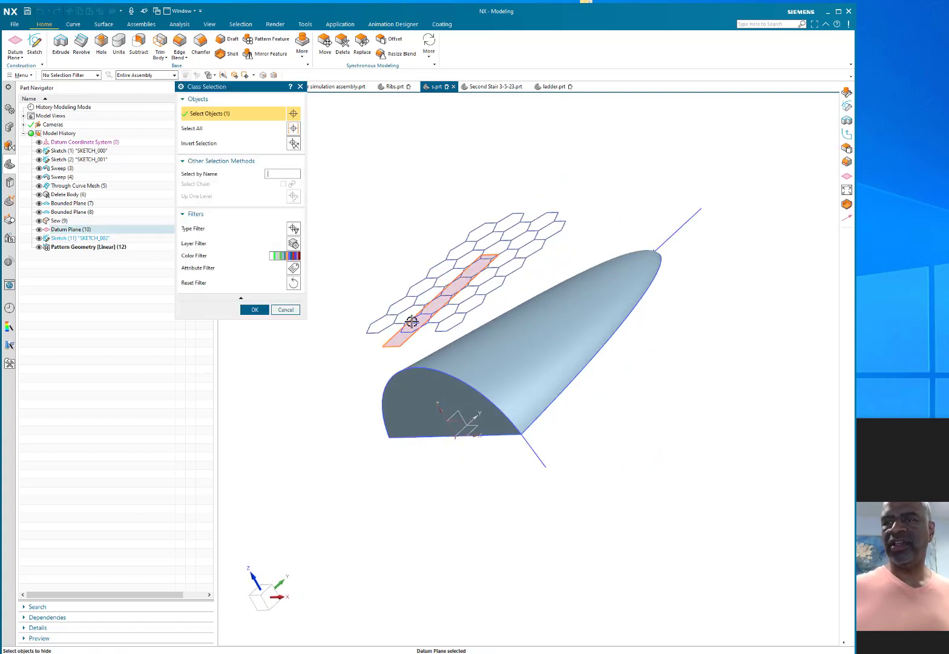
{"action": "left_click", "coordinate": [255, 310]}
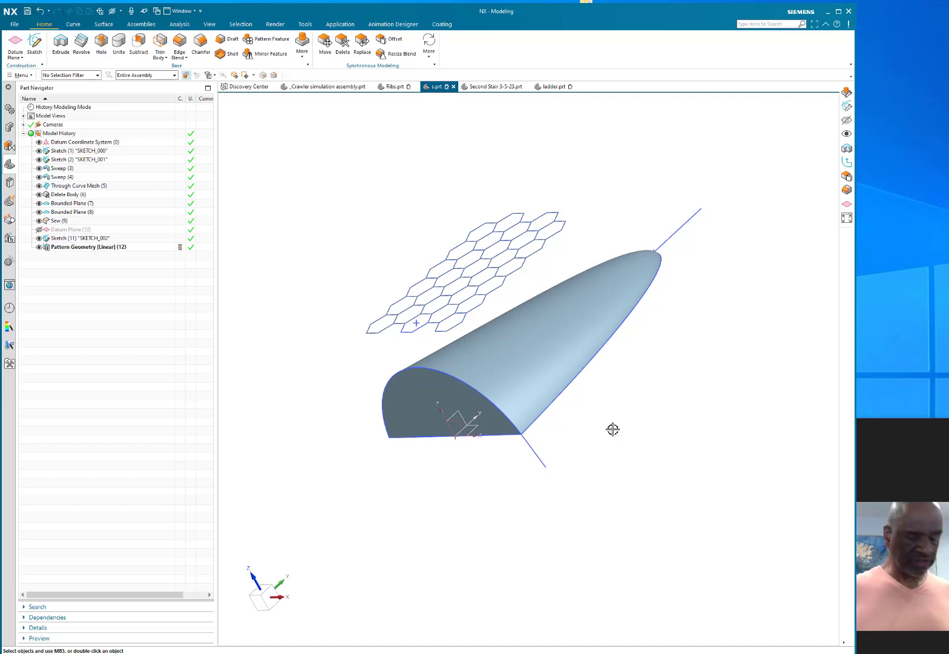
Step: Hide the body's construction sketches SKETCH_000 and SKETCH_001, and hide all points
{"action": "key", "text": "ctrl+b"}
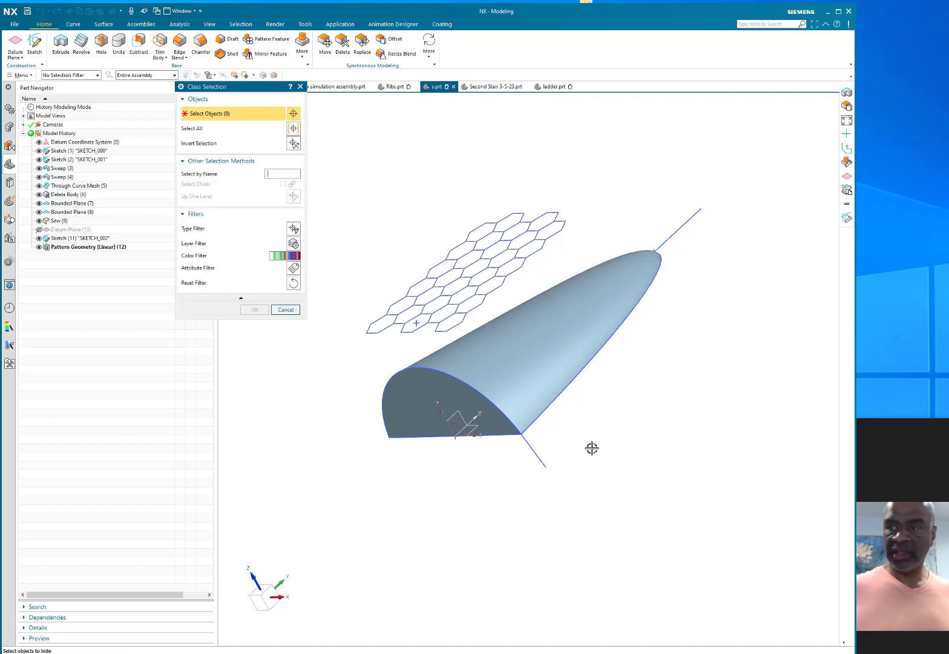
{"action": "left_click", "coordinate": [533, 449]}
{"action": "left_click", "coordinate": [557, 399]}
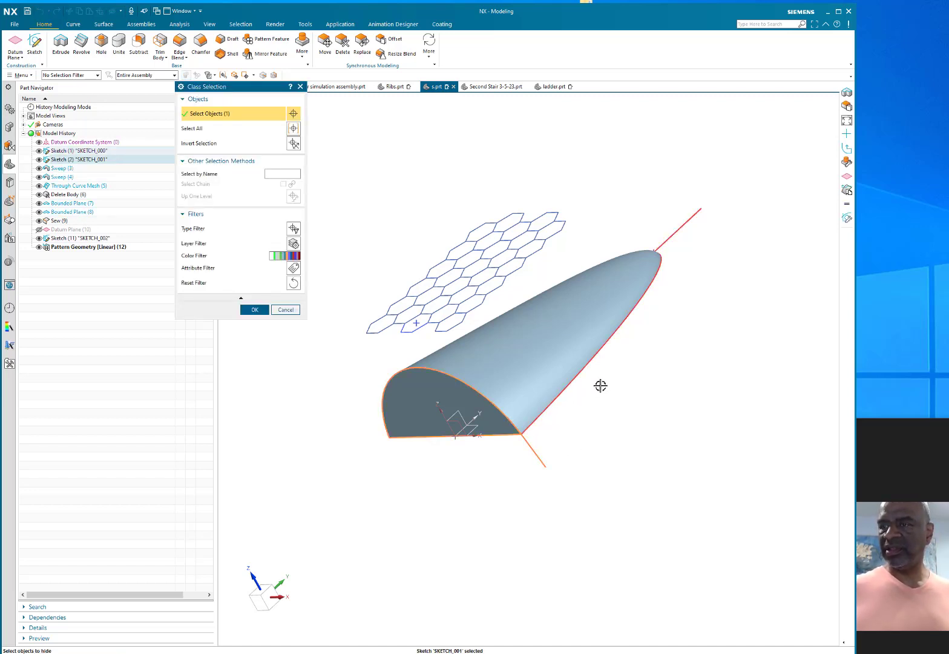
{"action": "left_click", "coordinate": [254, 309]}
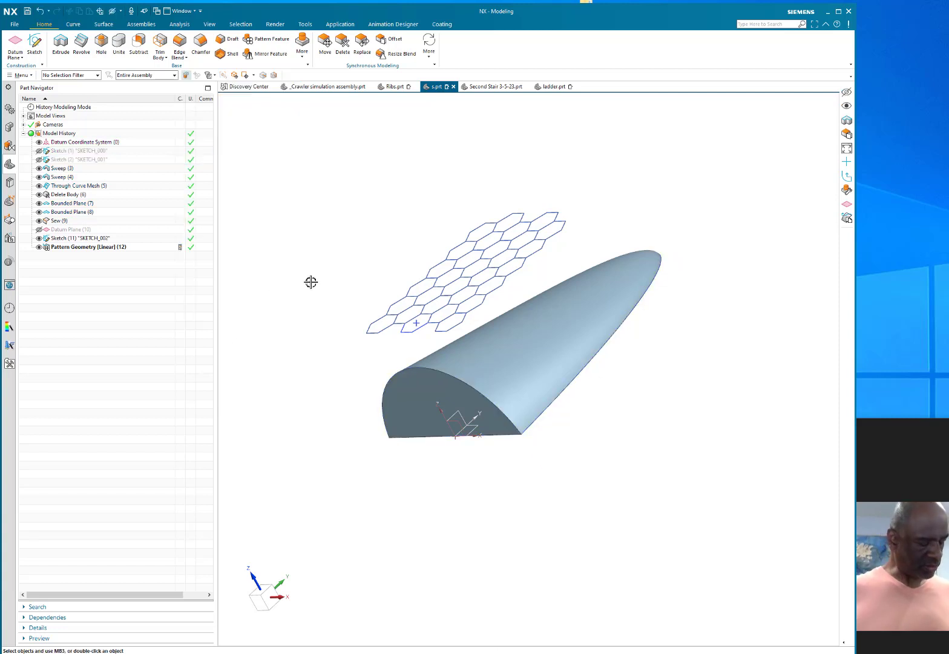
{"action": "key", "text": "ctrl+w"}
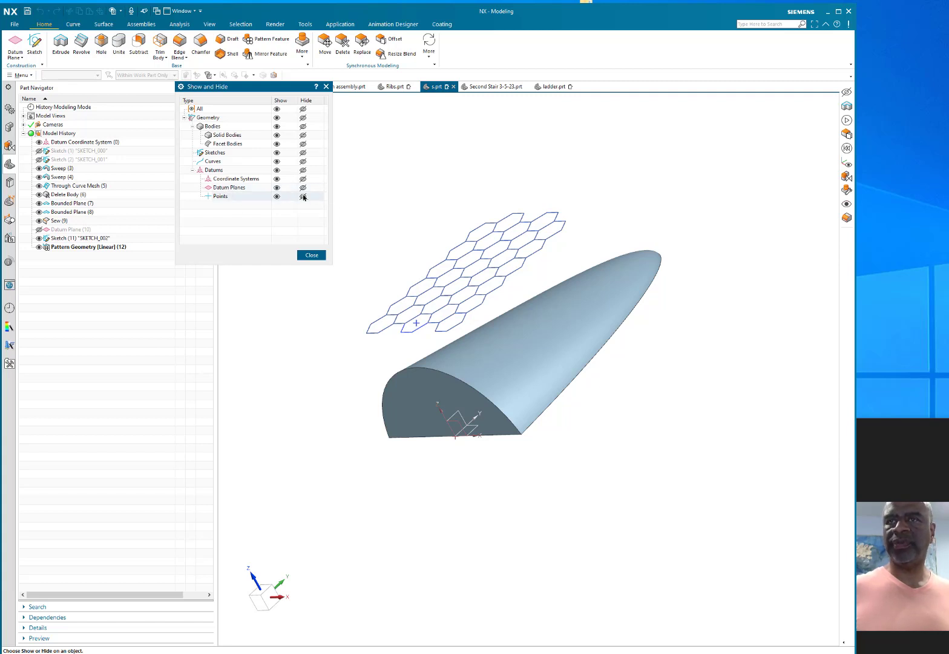
{"action": "left_click", "coordinate": [311, 255]}
Step: Try projecting the hexagon pattern curves onto the body's curved face with Project Curve, using the Along Face Normal direction
{"action": "mouse_move", "coordinate": [376, 210]}
{"action": "middle_mouse_down"}
{"action": "mouse_move", "coordinate": [411, 229]}
{"action": "mouse_move", "coordinate": [426, 209]}
{"action": "mouse_move", "coordinate": [411, 199]}
{"action": "mouse_move", "coordinate": [394, 210]}
{"action": "middle_mouse_up"}
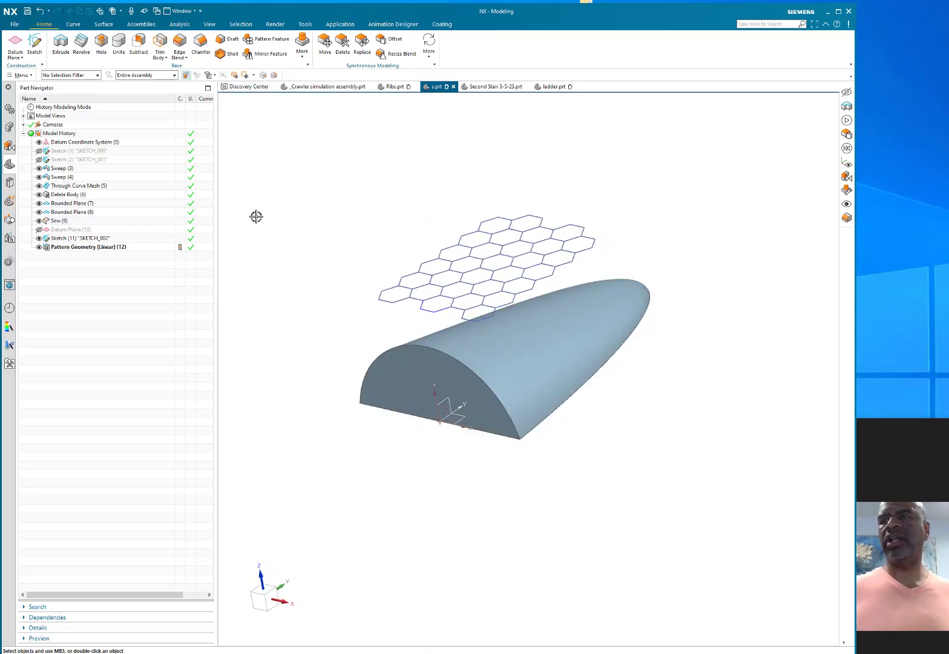
{"action": "mouse_move", "coordinate": [331, 204]}
{"action": "middle_mouse_down"}
{"action": "mouse_move", "coordinate": [358, 258]}
{"action": "mouse_move", "coordinate": [333, 199]}
{"action": "middle_mouse_up"}
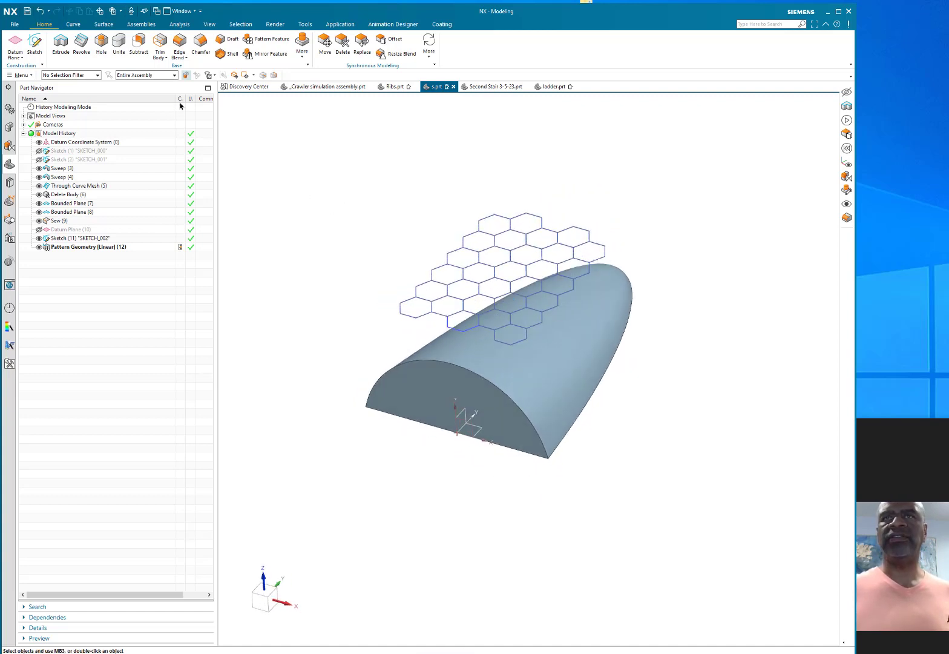
{"action": "left_click", "coordinate": [74, 25]}
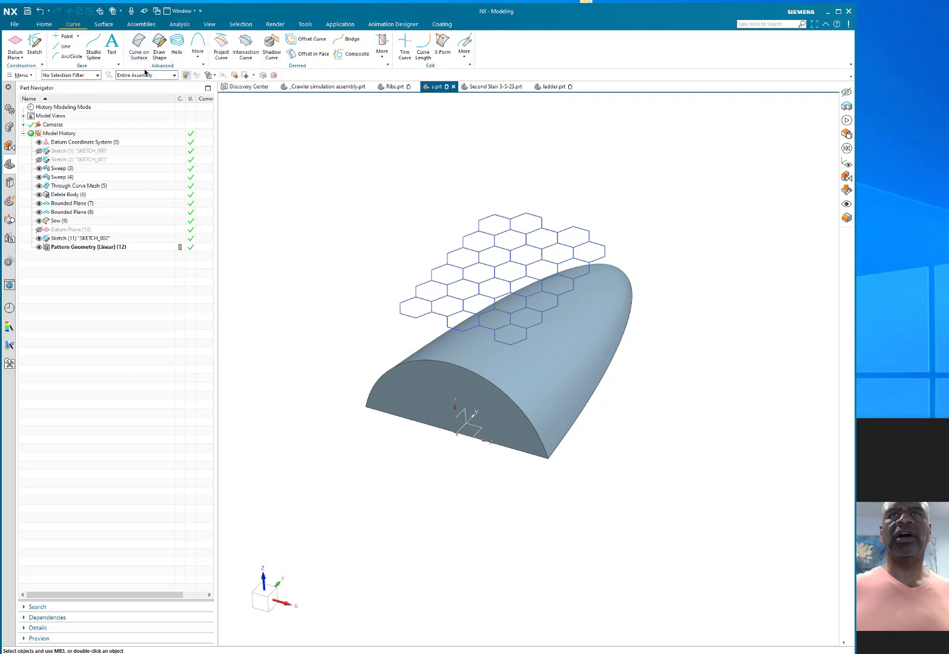
{"action": "left_click", "coordinate": [222, 51]}
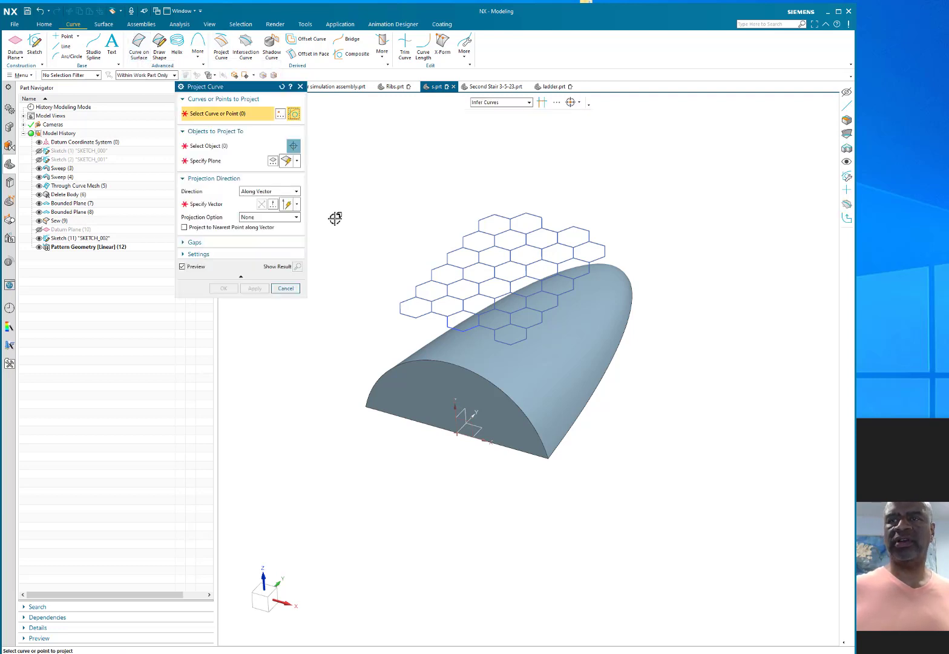
{"action": "middle_click_drag", "start_coordinate": [371, 256], "coordinate": [373, 242]}
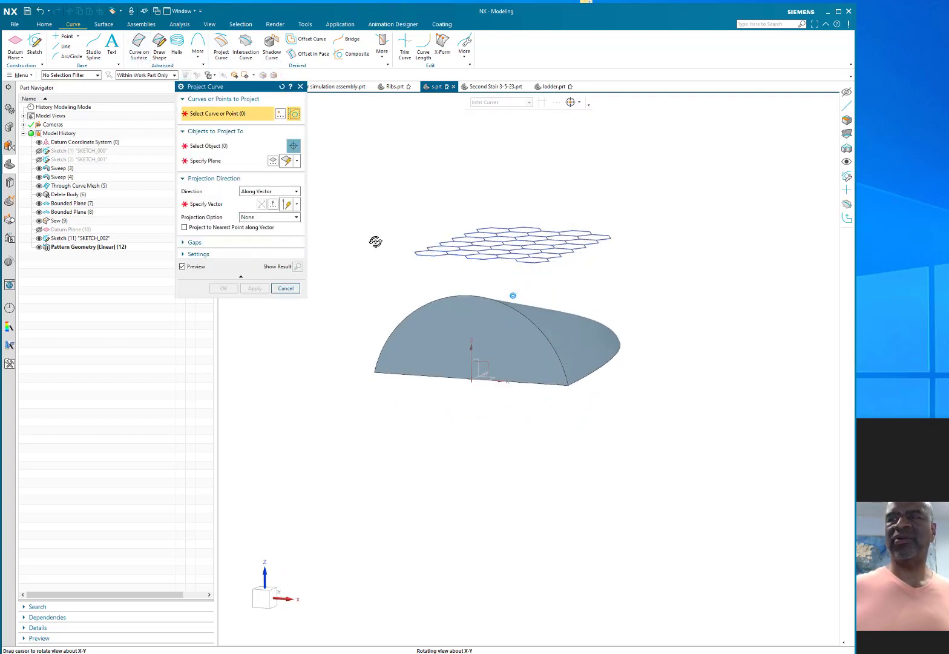
{"action": "left_click_drag", "start_coordinate": [383, 187], "coordinate": [669, 291]}
{"action": "left_click", "coordinate": [190, 146]}
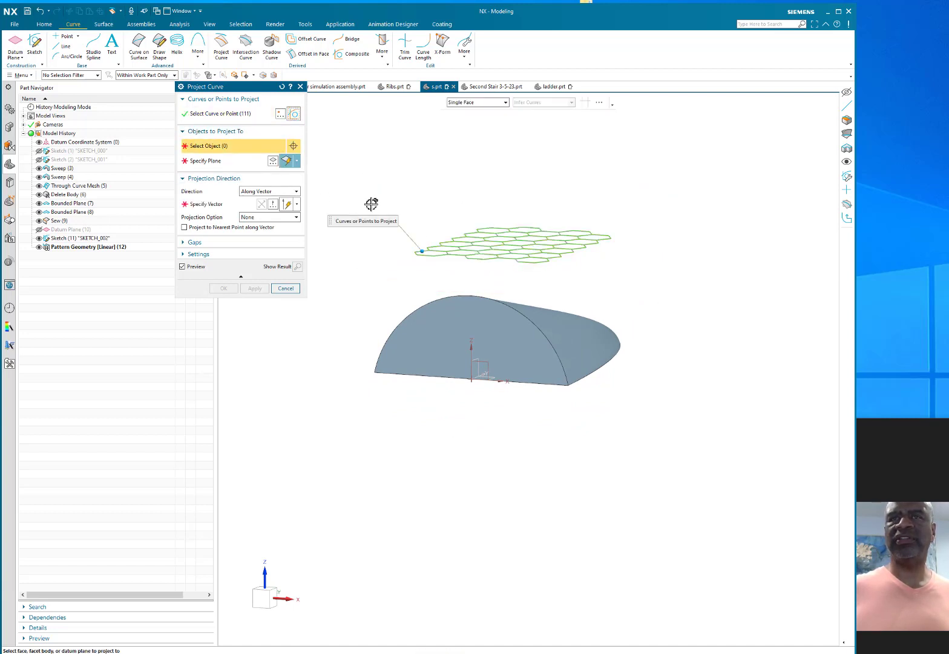
{"action": "left_click", "coordinate": [598, 324]}
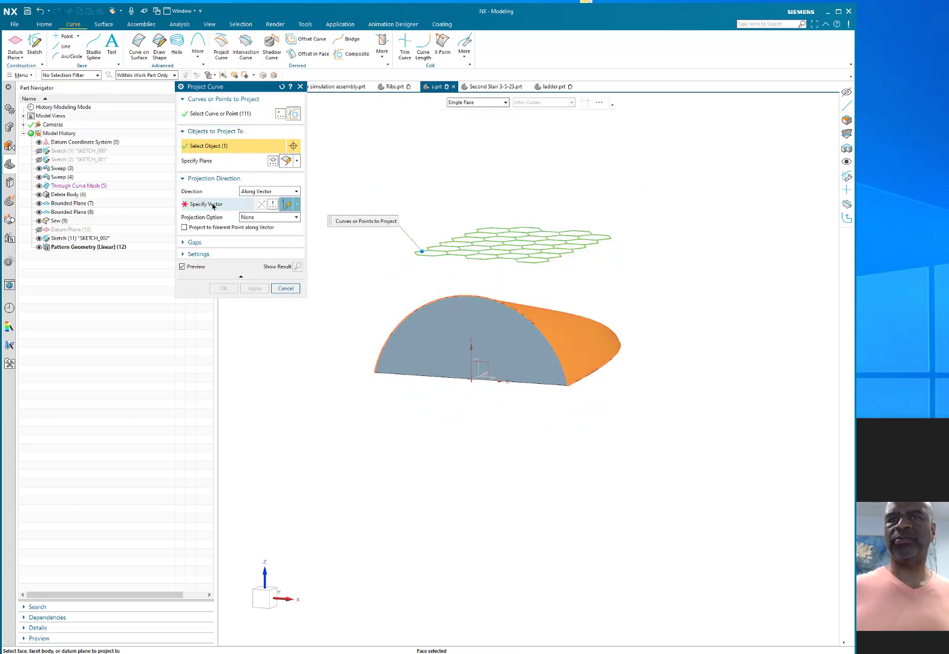
{"action": "left_click", "coordinate": [276, 191]}
{"action": "left_click", "coordinate": [263, 200]}
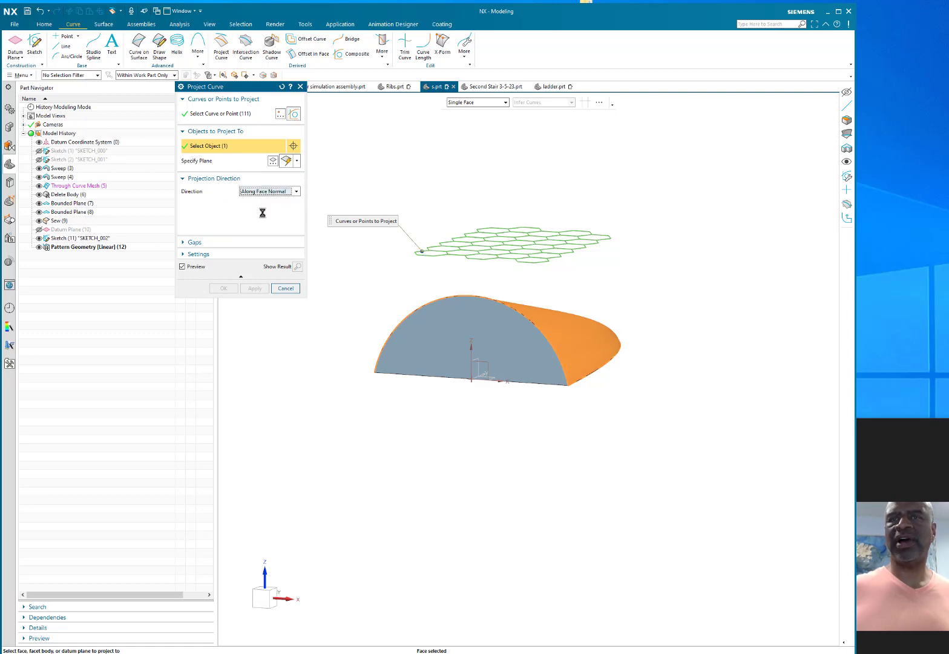
{"action": "middle_click_drag", "start_coordinate": [358, 227], "coordinate": [377, 248]}
Step: Try the hexagon projection with the Along Vector direction pointing down the Z axis, and cancel Project Curve
{"action": "left_click", "coordinate": [294, 192]}
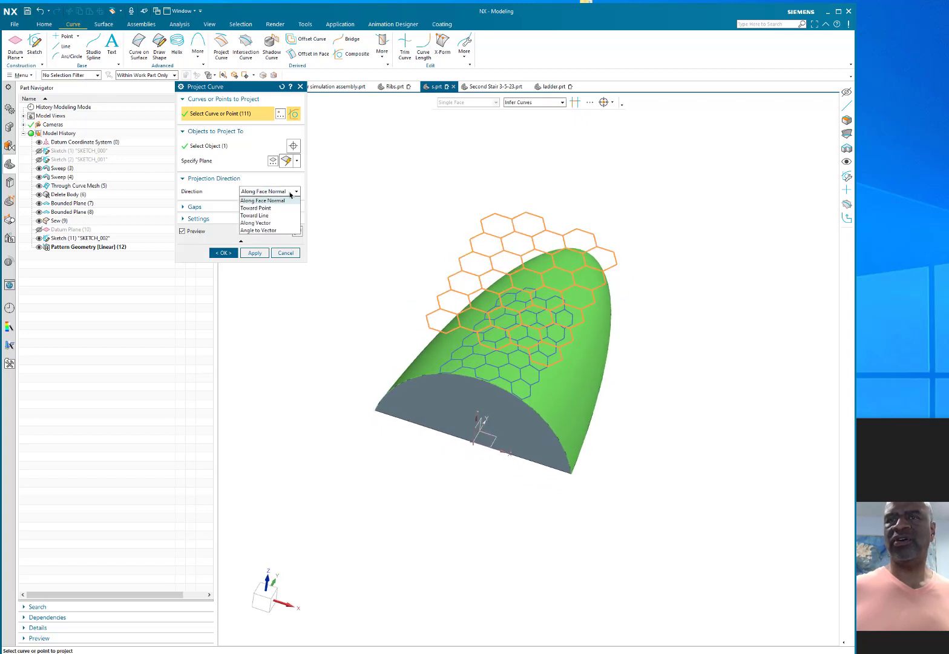
{"action": "left_click", "coordinate": [262, 223]}
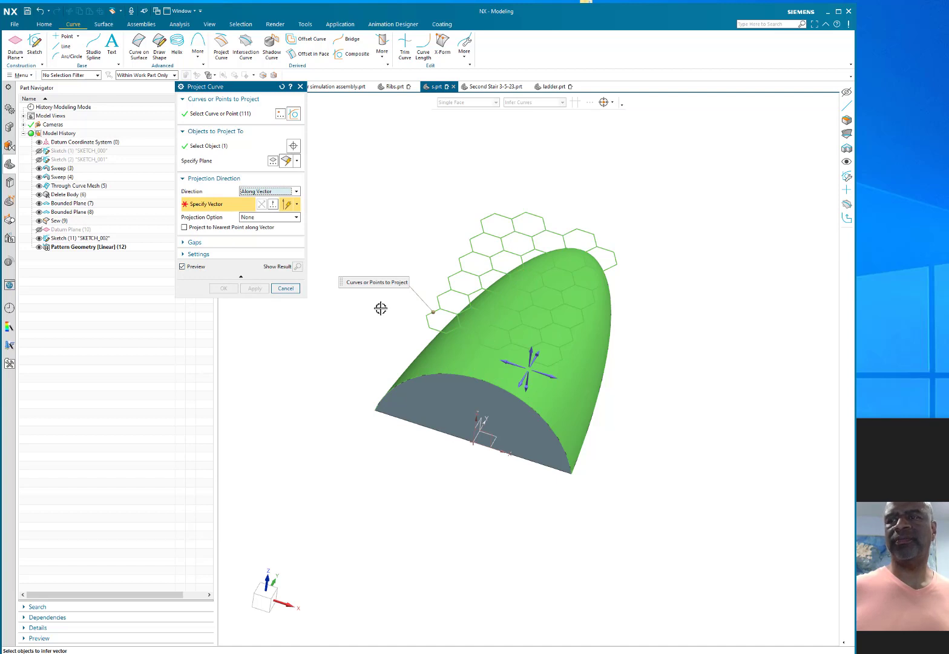
{"action": "left_click", "coordinate": [528, 386]}
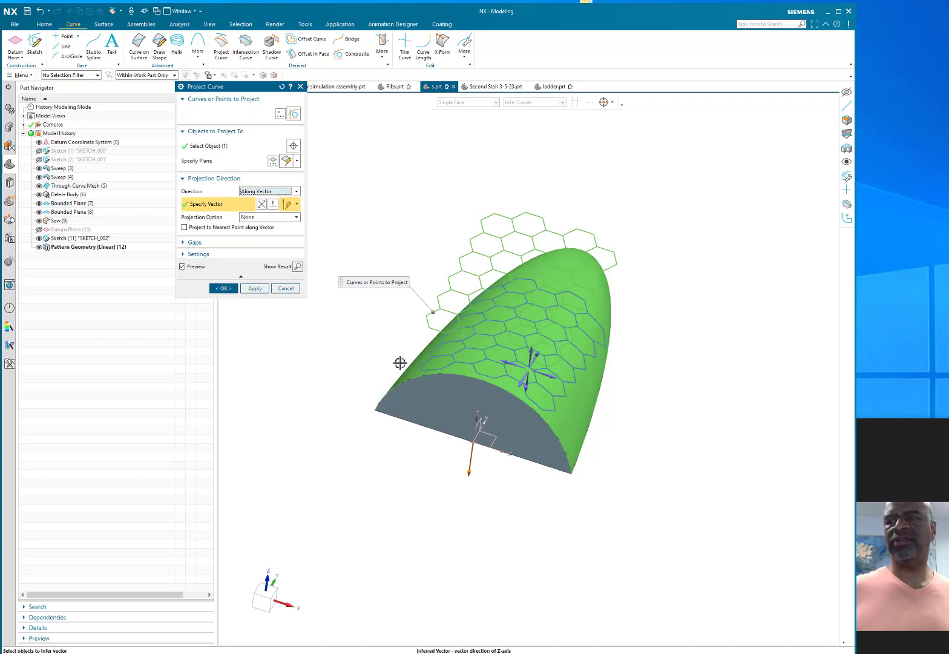
{"action": "middle_click_drag", "start_coordinate": [420, 204], "coordinate": [649, 265]}
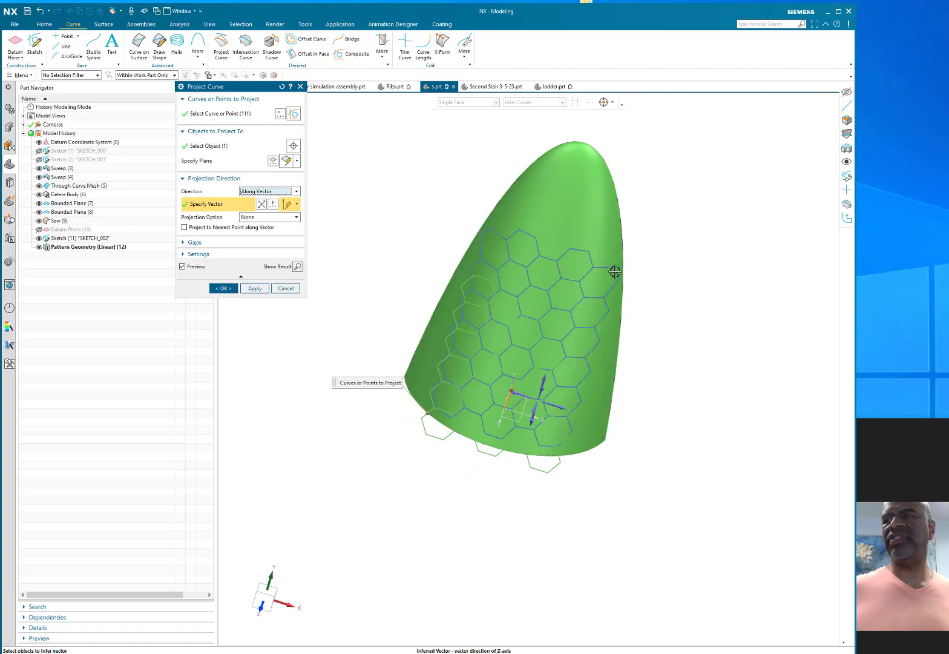
{"action": "left_click", "coordinate": [284, 289]}
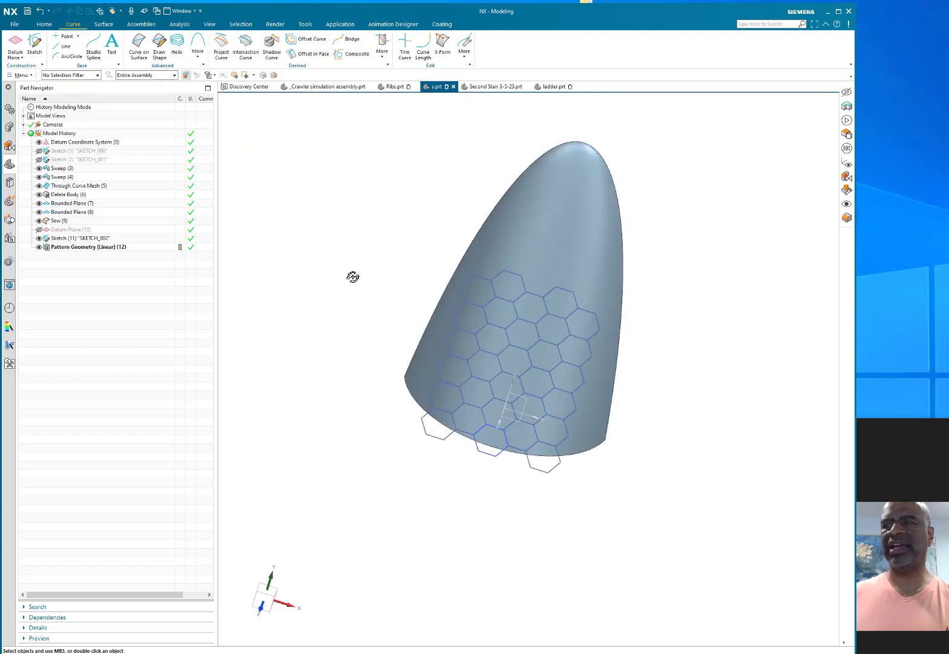
Step: Create a sketch on the flat, arched end face of the body
{"action": "middle_click_drag", "start_coordinate": [353, 276], "coordinate": [355, 183]}
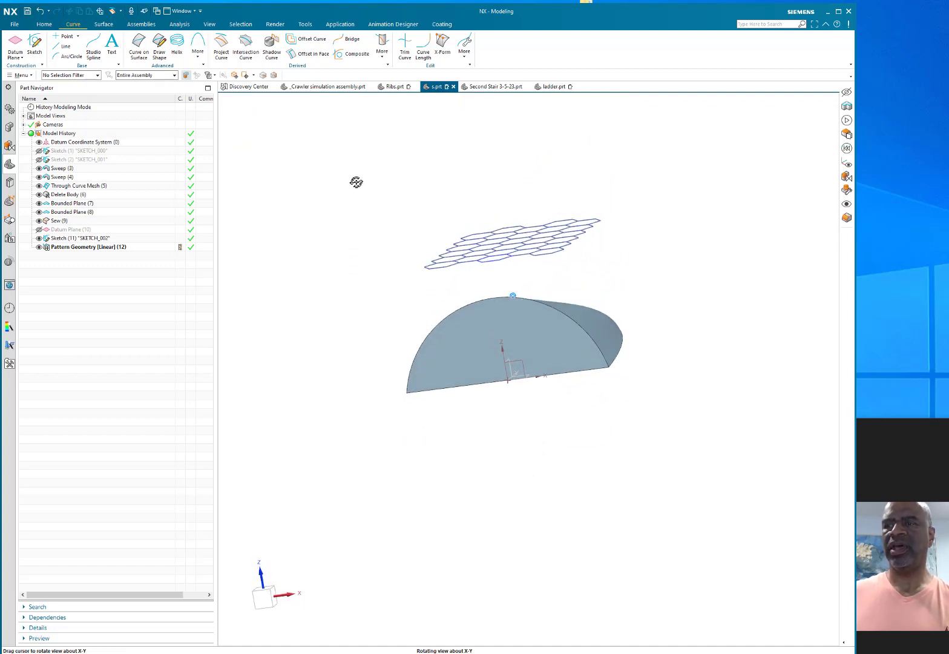
{"action": "left_click", "coordinate": [35, 43]}
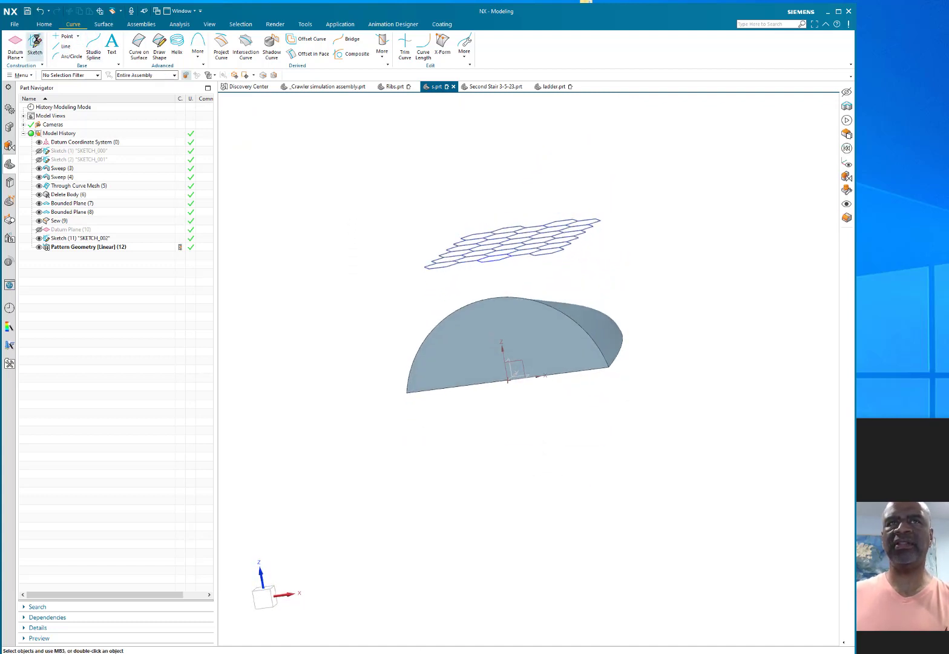
{"action": "left_click", "coordinate": [519, 364]}
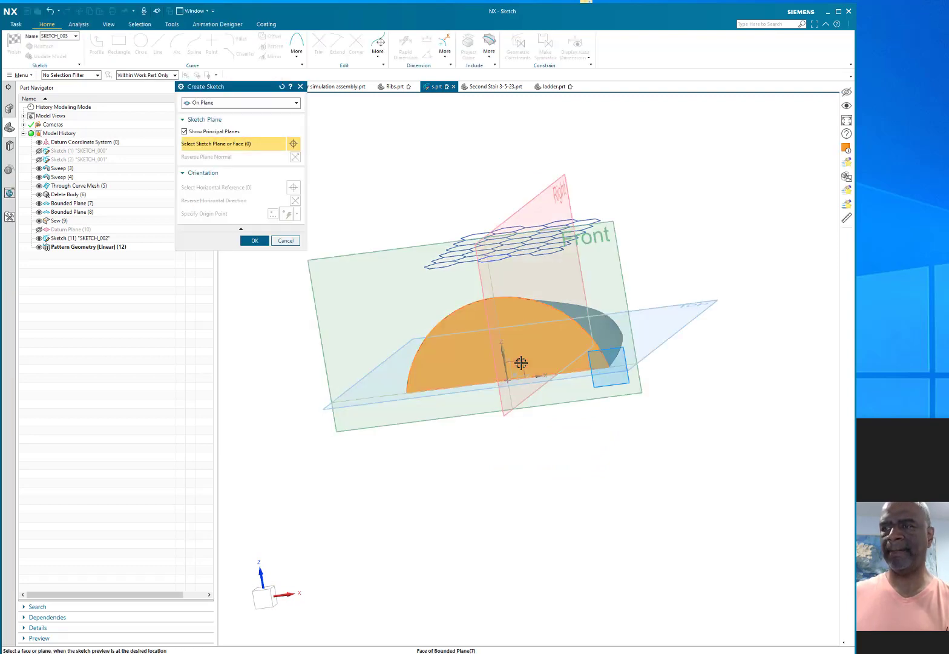
{"action": "left_click", "coordinate": [253, 240]}
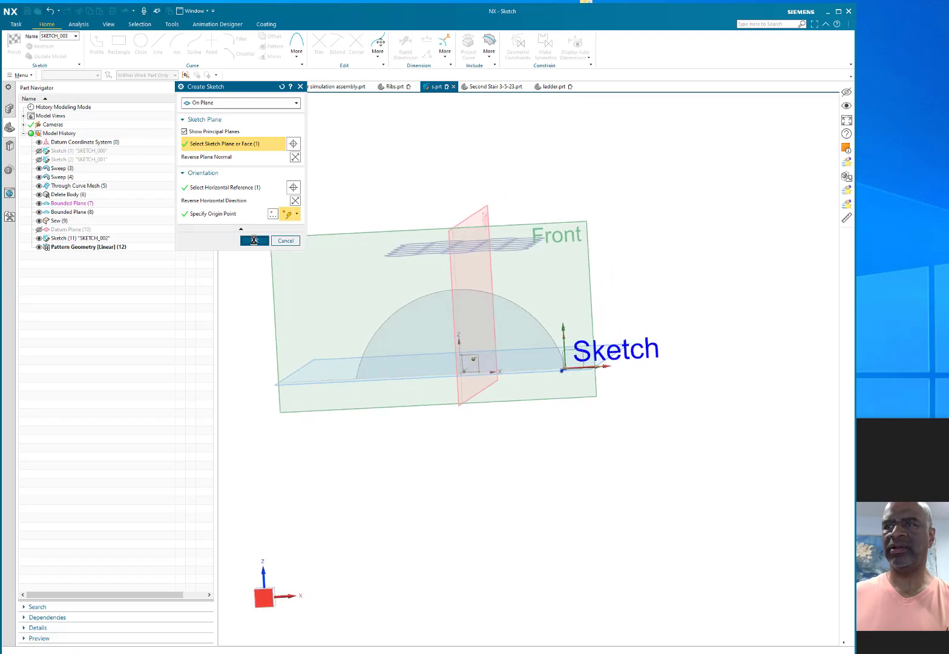
Step: Try a circle centred on the datum origin and reaching up to the hexagon pattern's plane, and undo it
{"action": "left_click", "coordinate": [141, 42]}
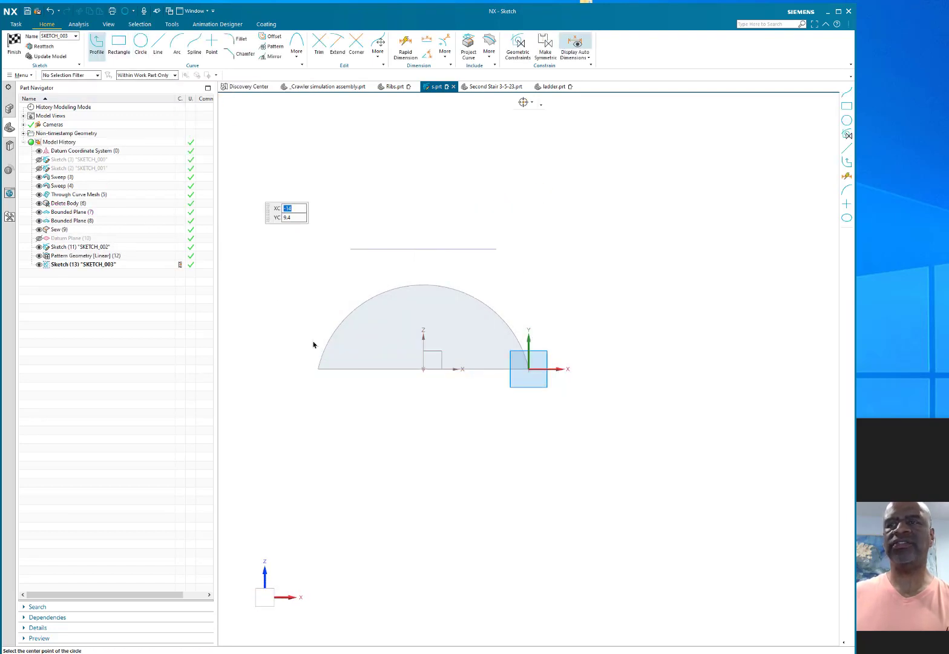
{"action": "left_click", "coordinate": [423, 368]}
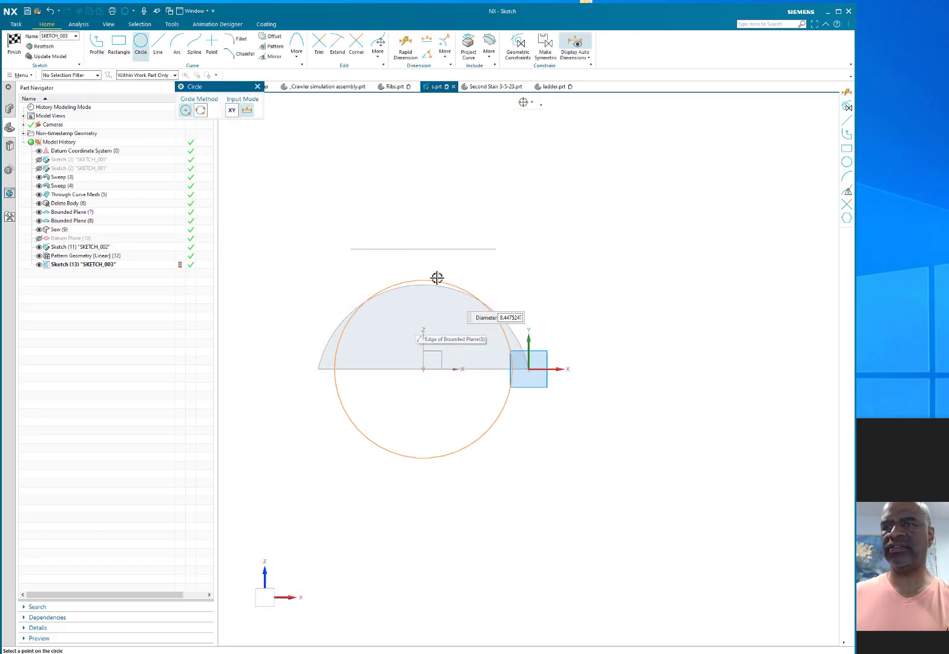
{"action": "left_click", "coordinate": [426, 251]}
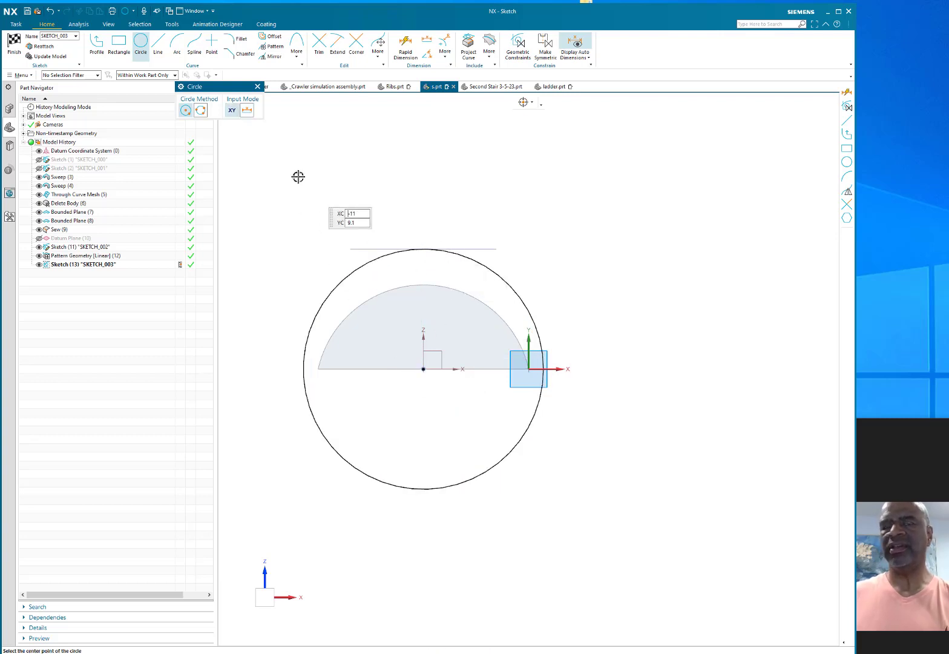
{"action": "key", "text": "ctrl+z"}
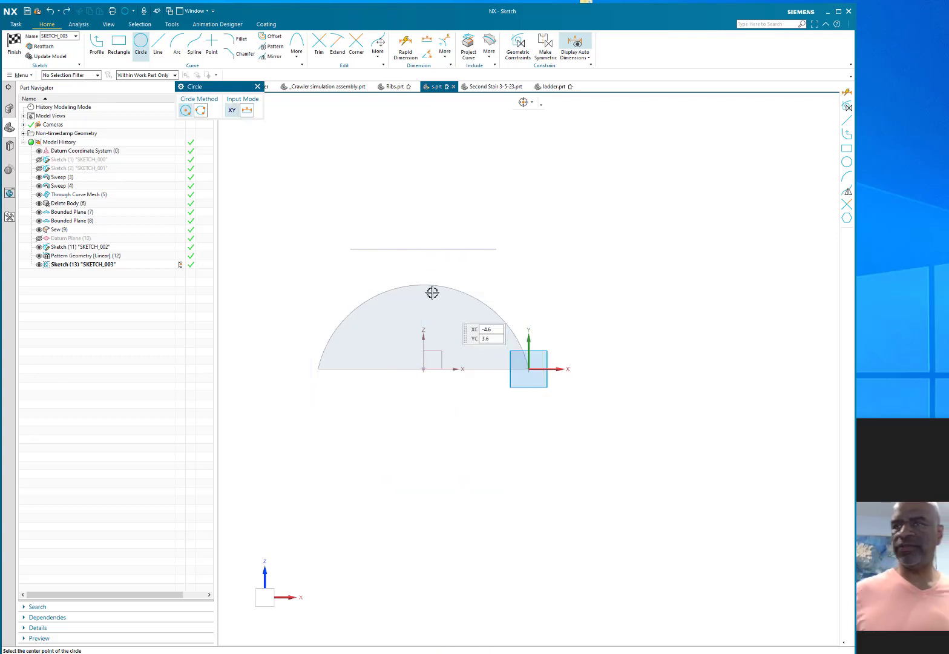
Step: Offset the end face's outline outward by 1.7 in, up to the hexagon pattern's plane, and finish the sketch
{"action": "left_click", "coordinate": [270, 36]}
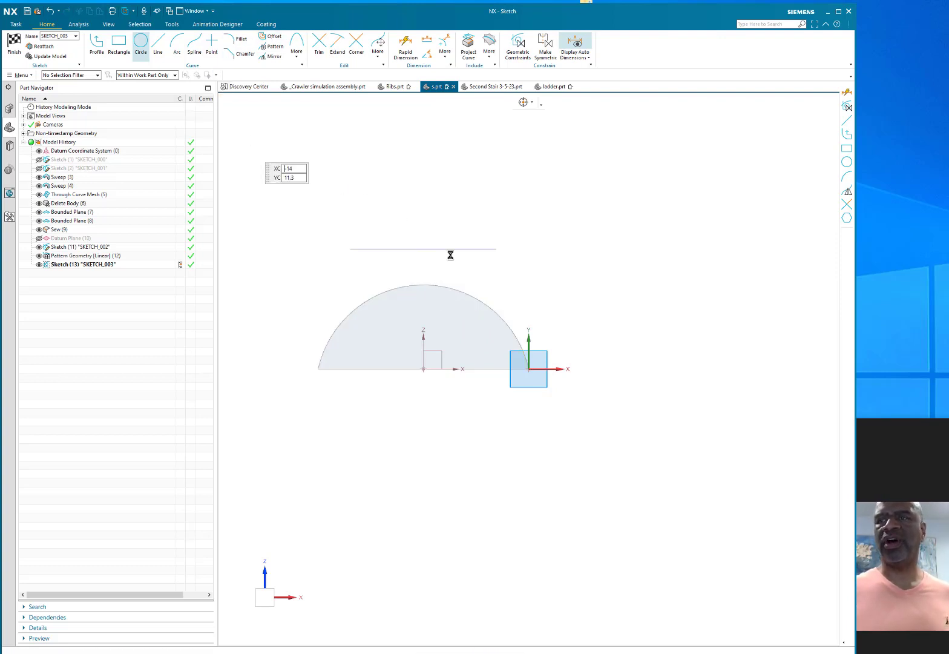
{"action": "left_click", "coordinate": [470, 288]}
{"action": "left_click_drag", "start_coordinate": [517, 207], "coordinate": [487, 268]}
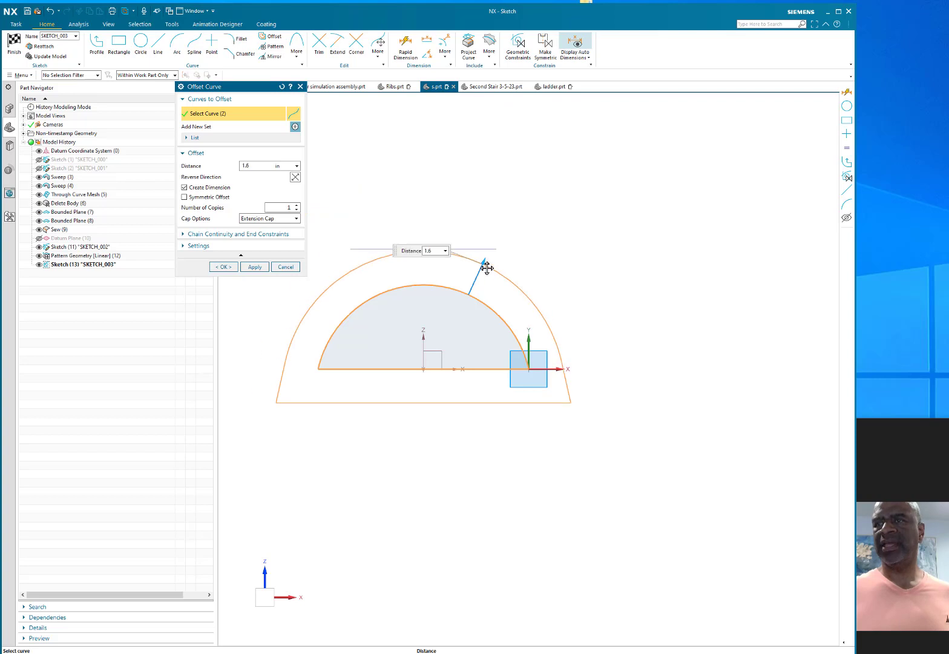
{"action": "scroll", "coordinate": [411, 229], "scroll_direction": "up", "scroll_amount": 5}
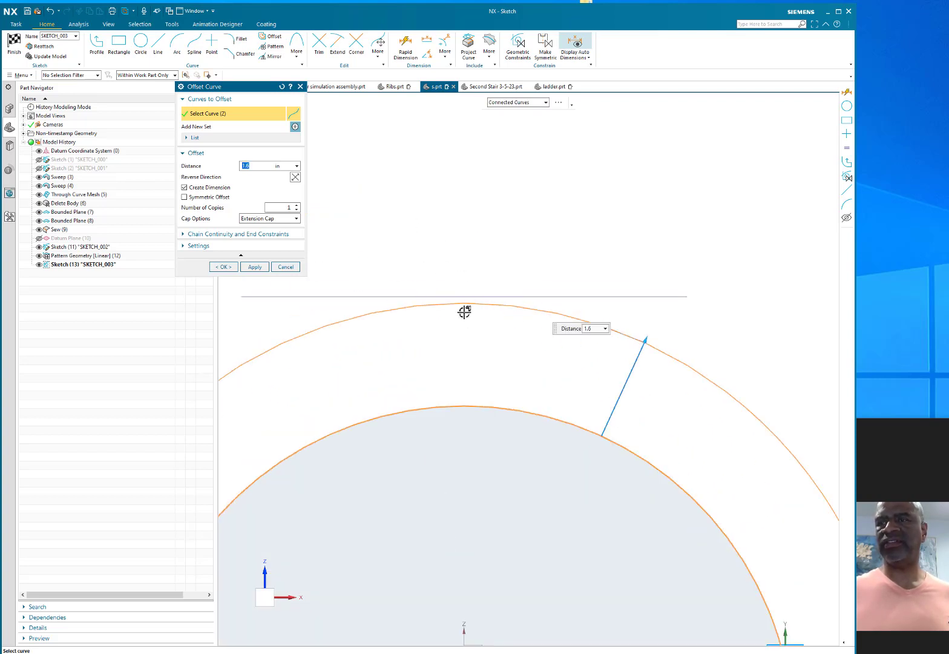
{"action": "left_click_drag", "start_coordinate": [644, 339], "coordinate": [647, 335]}
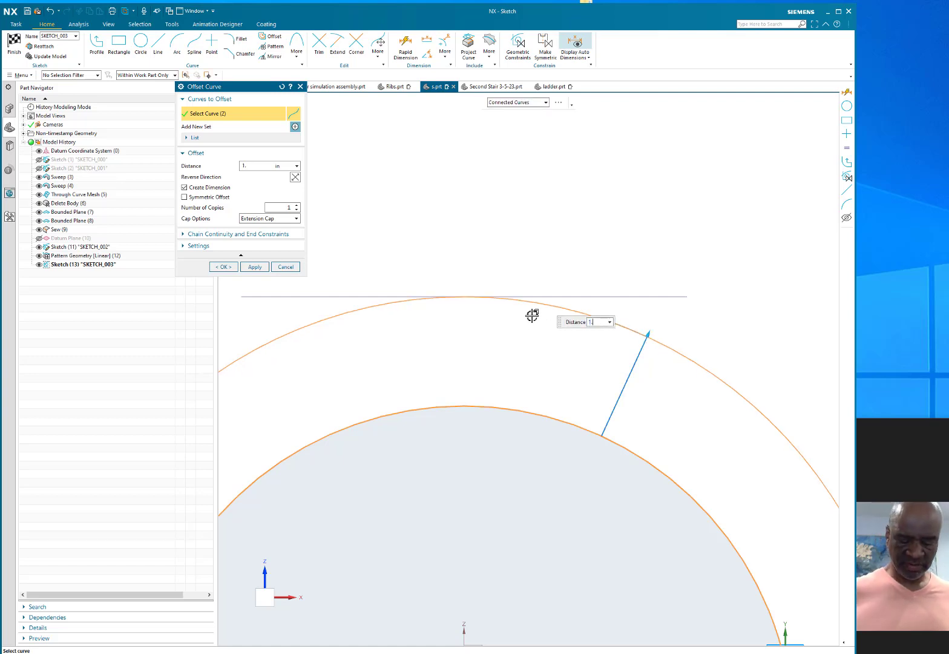
{"action": "left_click", "coordinate": [223, 266]}
{"action": "scroll", "coordinate": [466, 206], "scroll_direction": "down", "scroll_amount": 4}
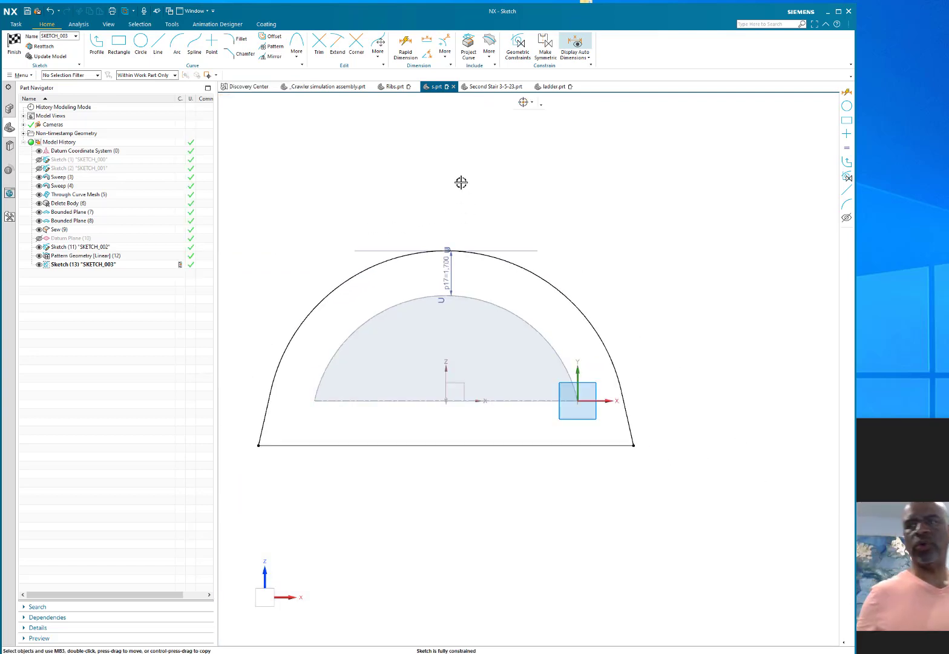
{"action": "left_click", "coordinate": [5, 49]}
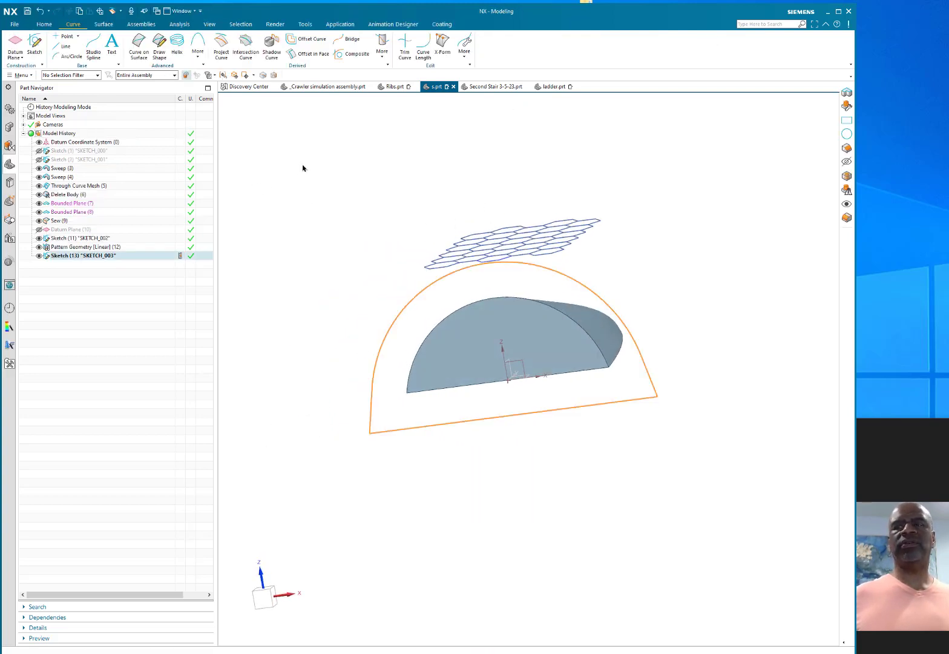
{"action": "key", "text": "Escape"}
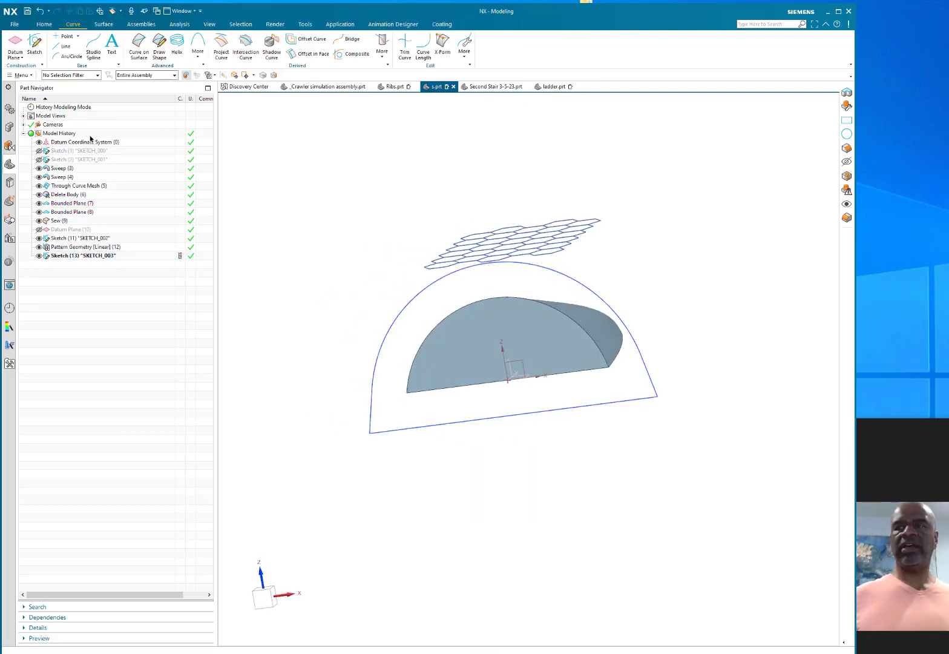
Step: Try extruding the offset arch as a single curve, cancel the extrusion, and undo the offset sketch
{"action": "left_click", "coordinate": [44, 25]}
{"action": "left_click", "coordinate": [69, 52]}
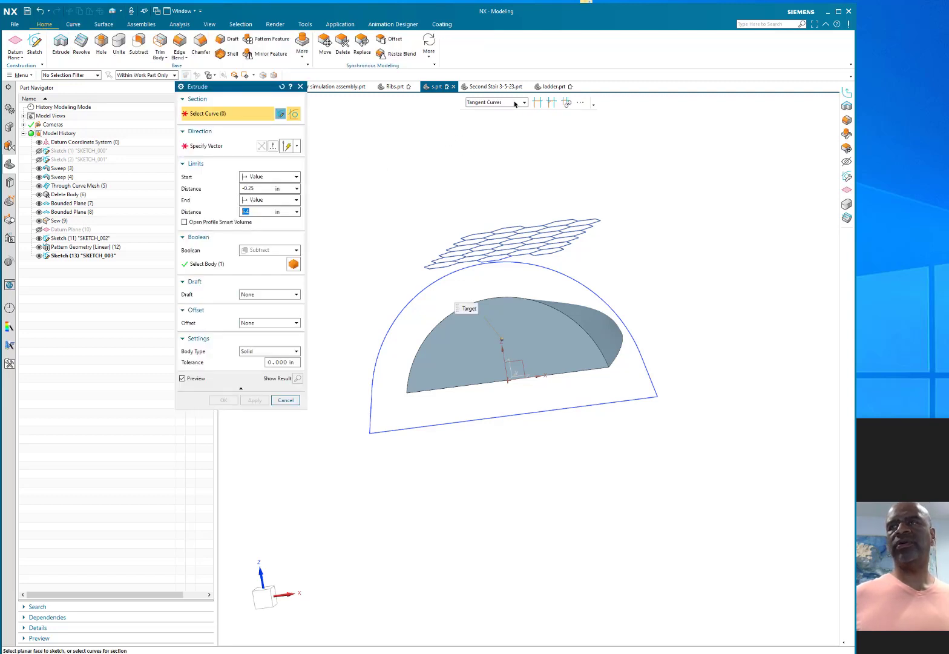
{"action": "left_click", "coordinate": [515, 104]}
{"action": "left_click", "coordinate": [491, 115]}
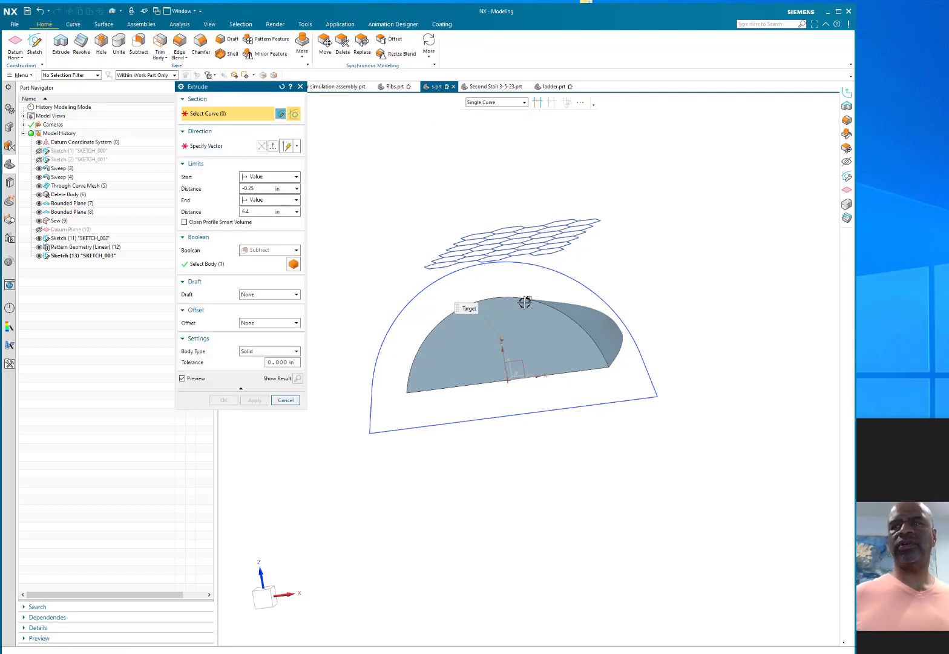
{"action": "left_click", "coordinate": [576, 277]}
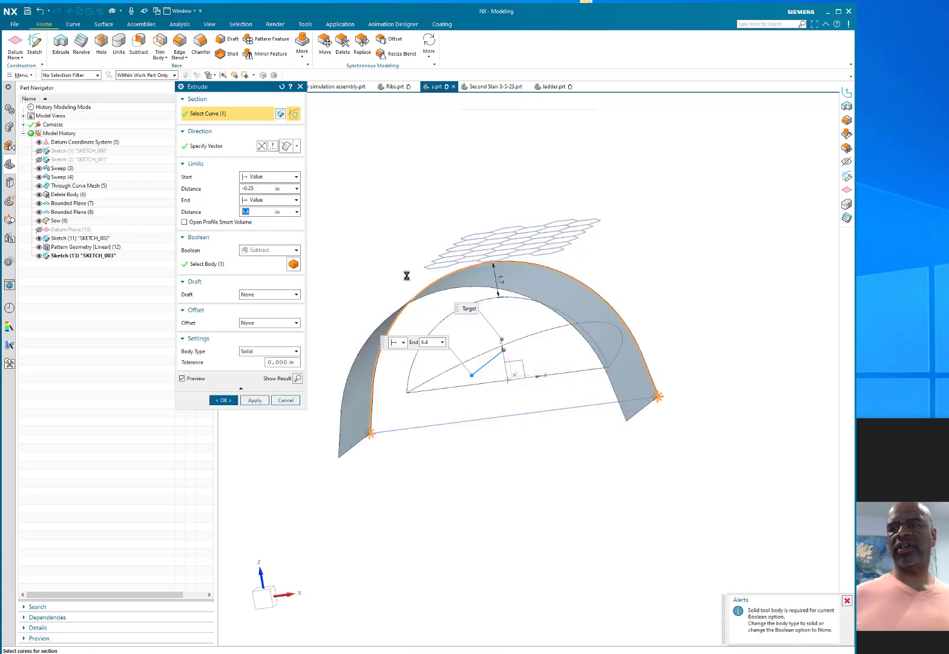
{"action": "middle_click_drag", "start_coordinate": [607, 246], "coordinate": [573, 257]}
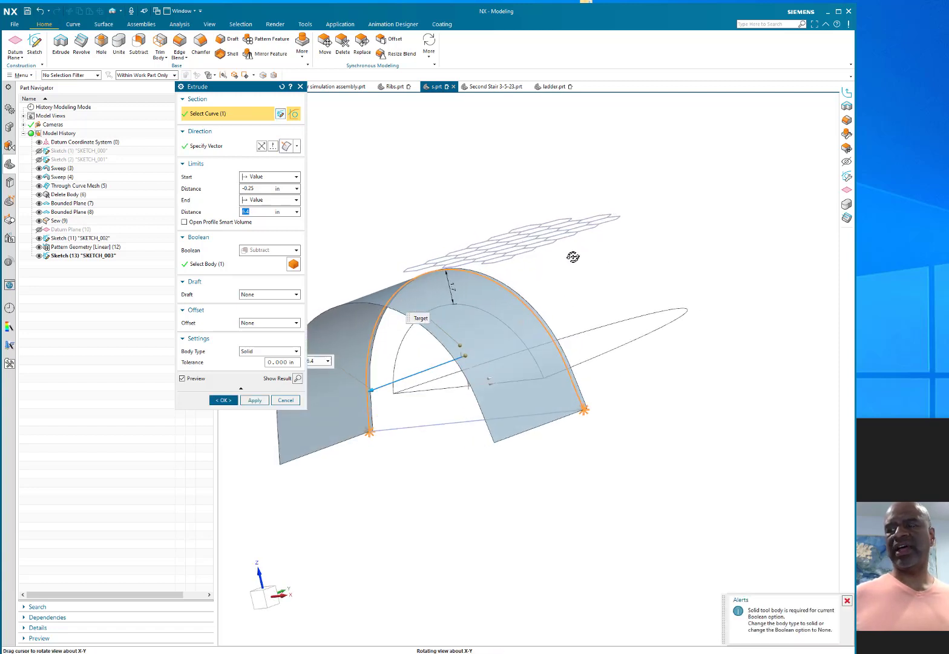
{"action": "left_click", "coordinate": [286, 399]}
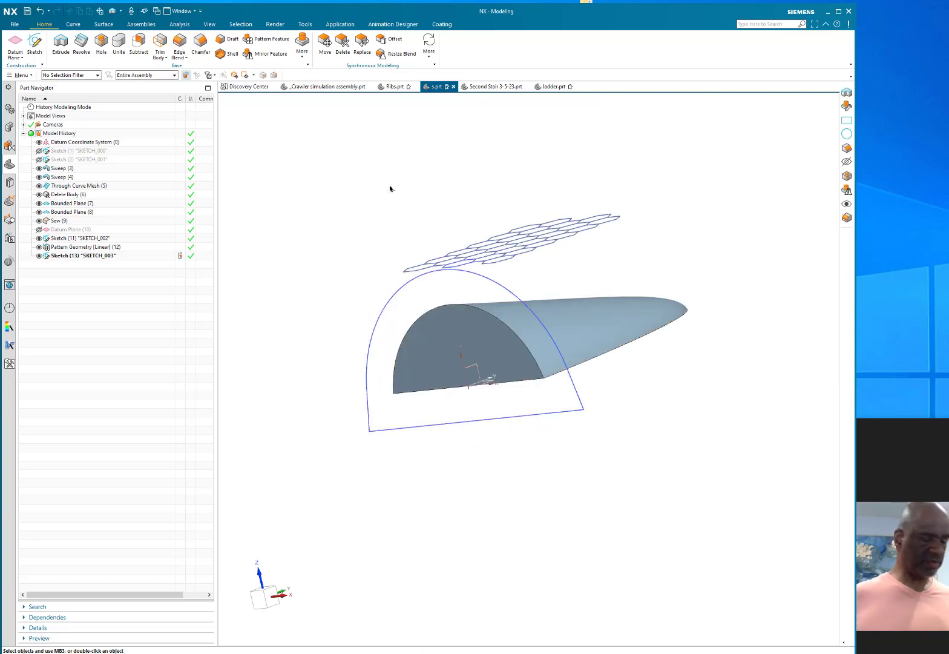
{"action": "key", "text": "ctrl+z"}
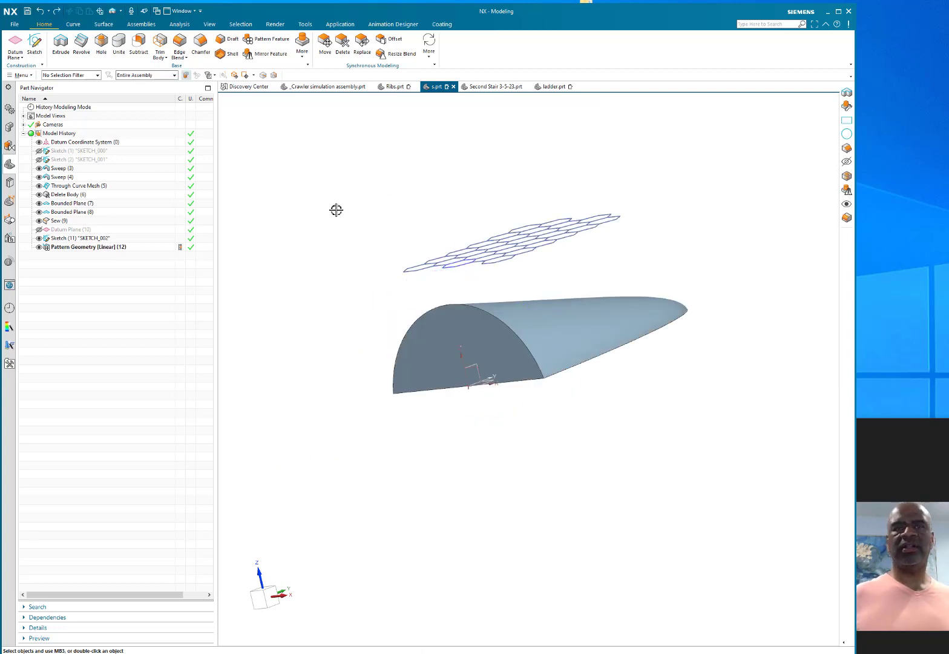
Step: Show the hidden arch profile sketch on the body's flat end face and open it for editing
{"action": "left_click", "coordinate": [35, 44]}
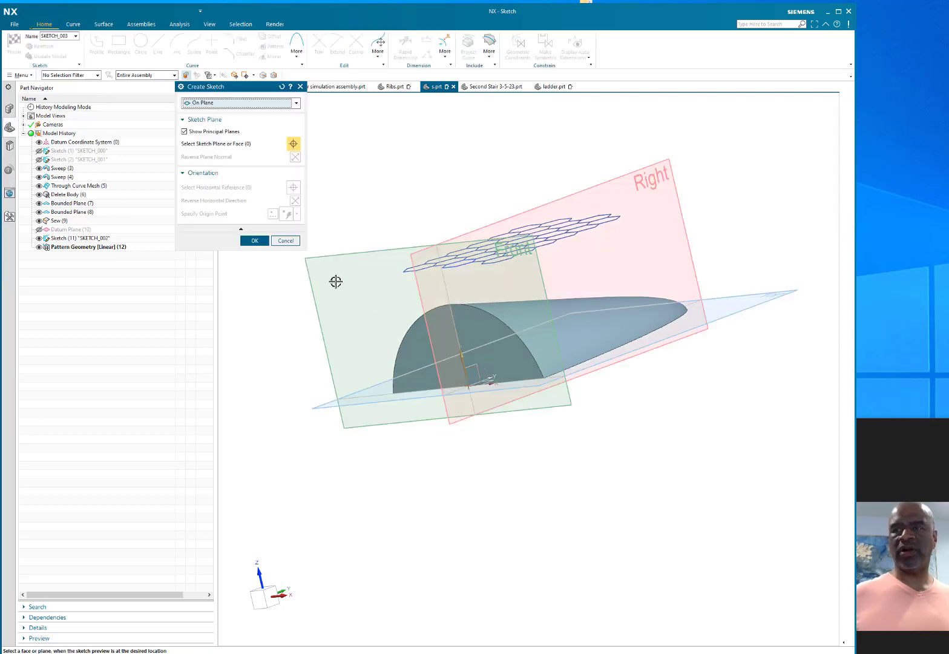
{"action": "left_click", "coordinate": [286, 241]}
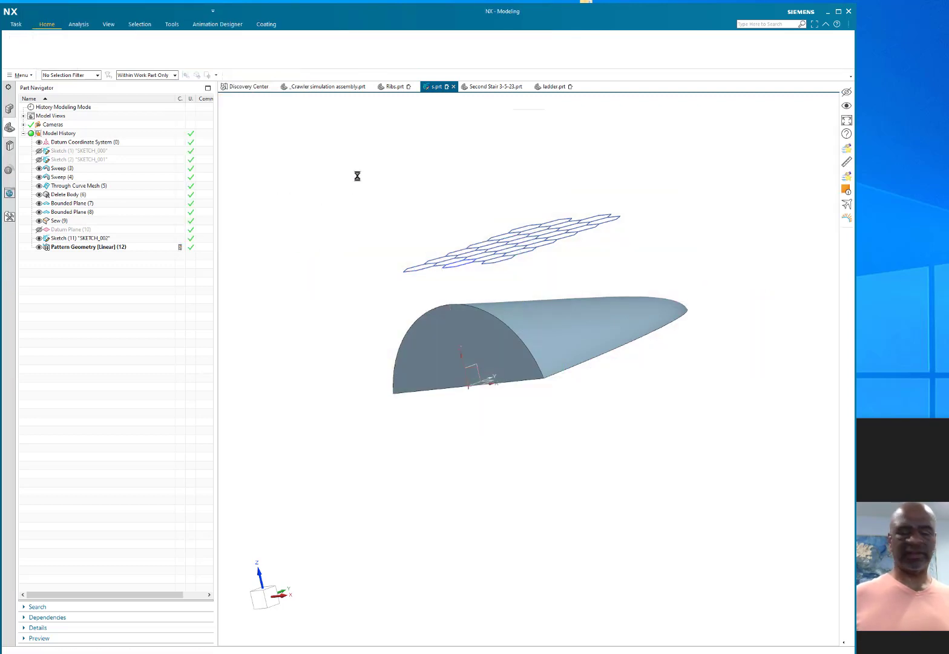
{"action": "key", "text": "ctrl+shift+b"}
{"action": "key", "text": "ctrl+shift+k"}
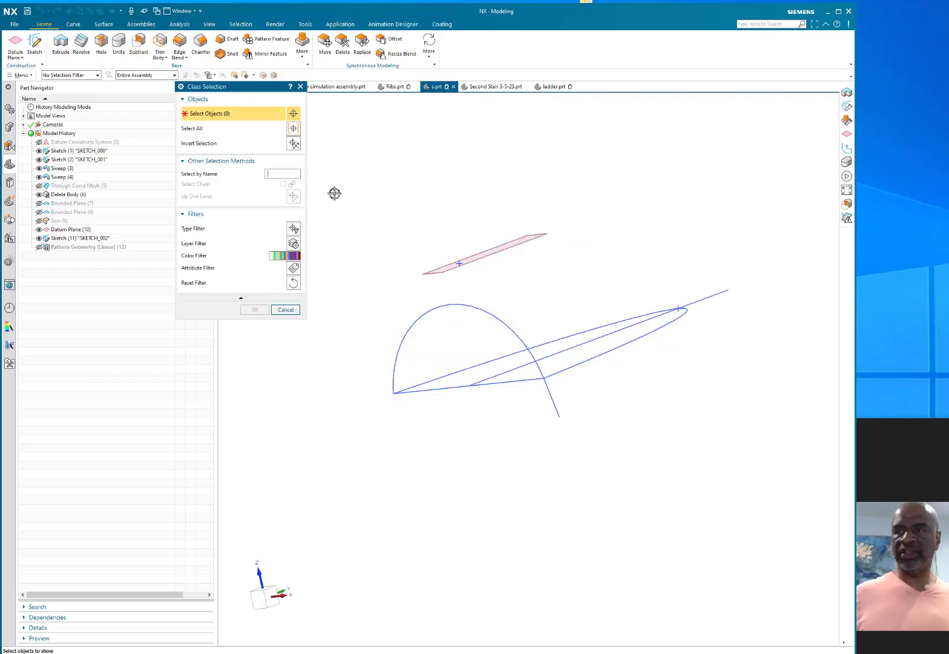
{"action": "left_click", "coordinate": [459, 305]}
{"action": "left_click", "coordinate": [255, 309]}
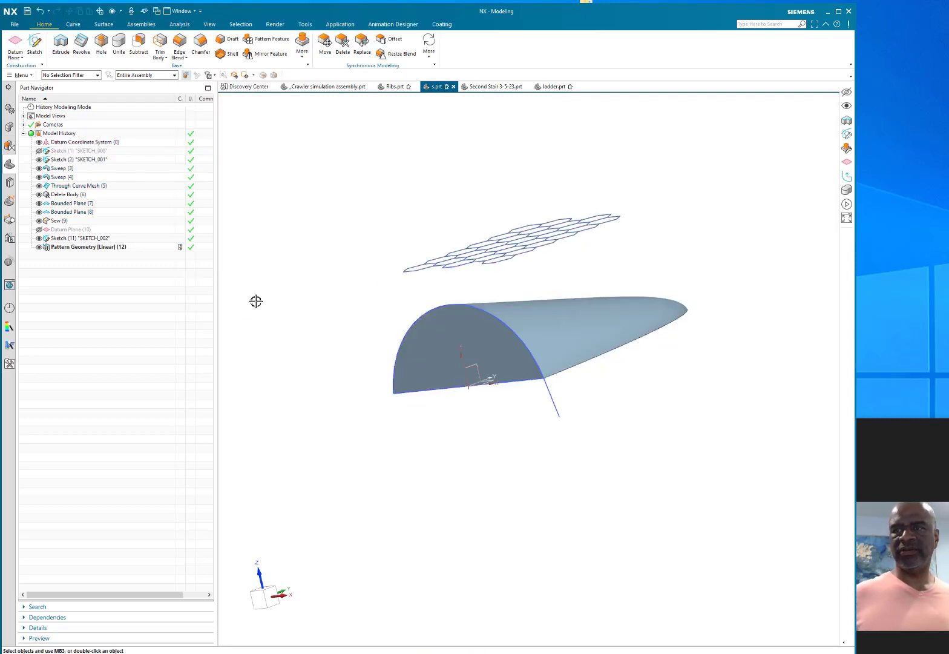
{"action": "double_click", "coordinate": [474, 308]}
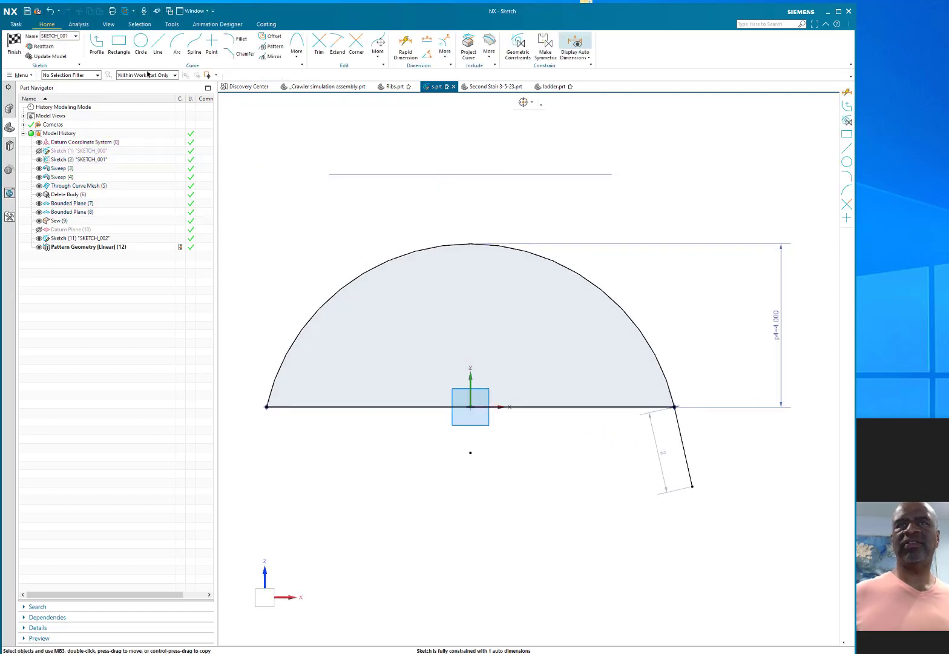
Step: Draw a circle centred on the arch's centre point, with a diameter of about 13.43, reaching nearly up to the hexagon pattern's plane
{"action": "left_click", "coordinate": [140, 40]}
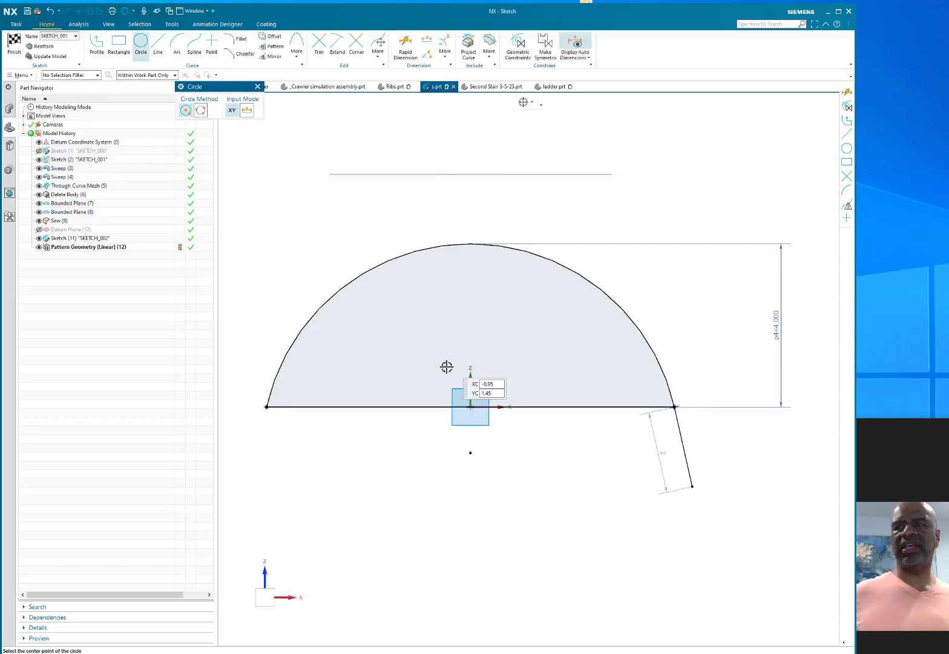
{"action": "left_click", "coordinate": [469, 453]}
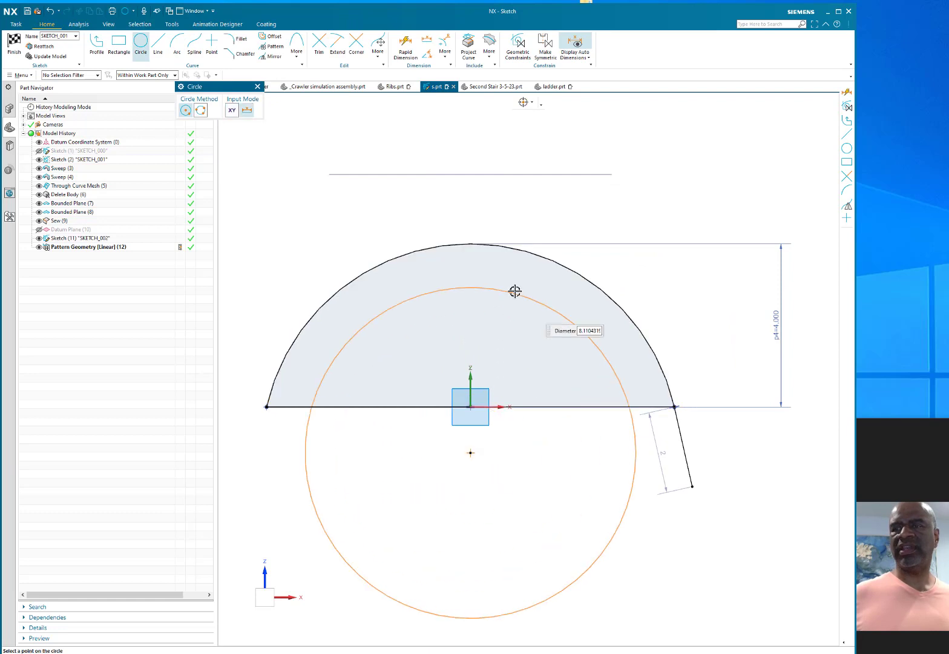
{"action": "left_click", "coordinate": [506, 179]}
{"action": "key", "text": "Escape"}
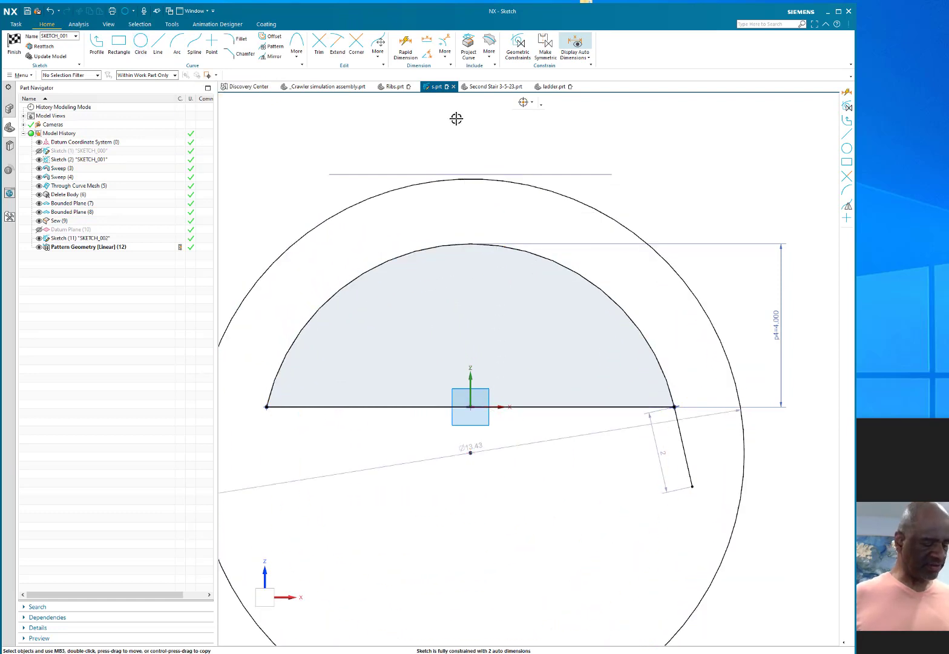
Step: Try to constrain the circle to the hexagon pattern's line with a Point on Curve constraint
{"action": "key", "text": "c"}
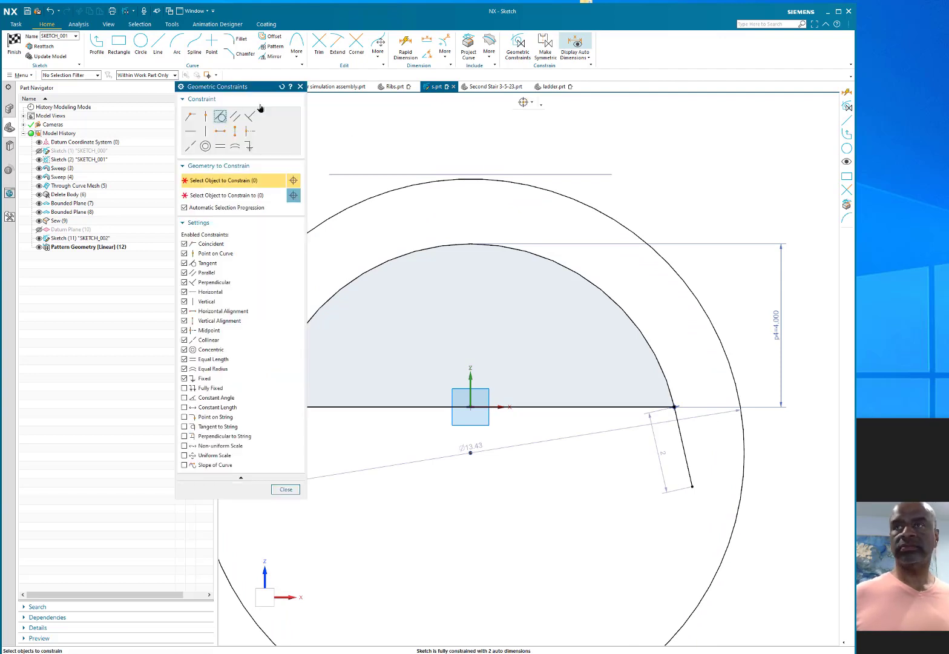
{"action": "left_click", "coordinate": [467, 178]}
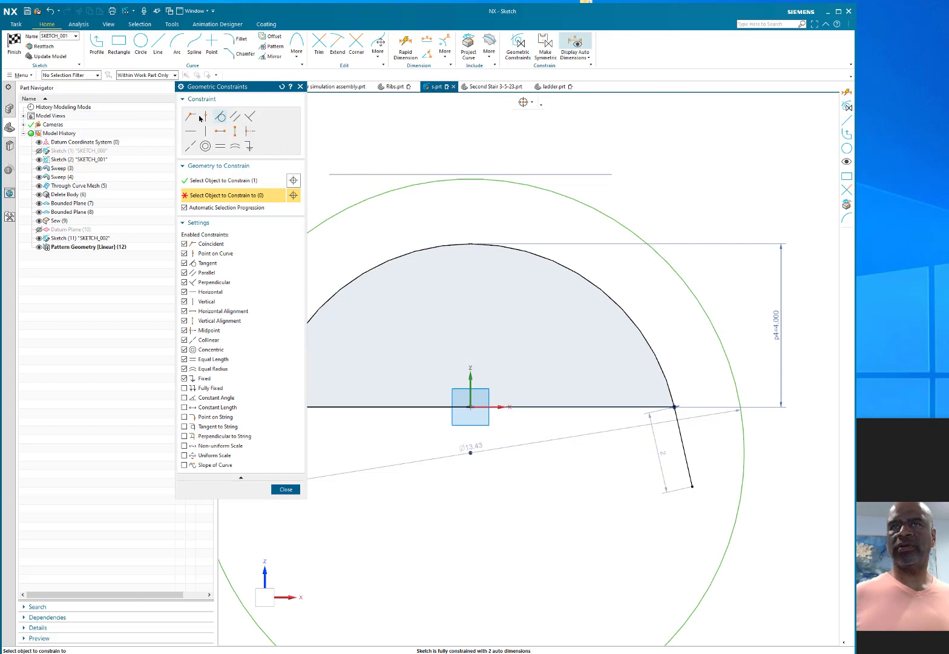
{"action": "left_click", "coordinate": [205, 116]}
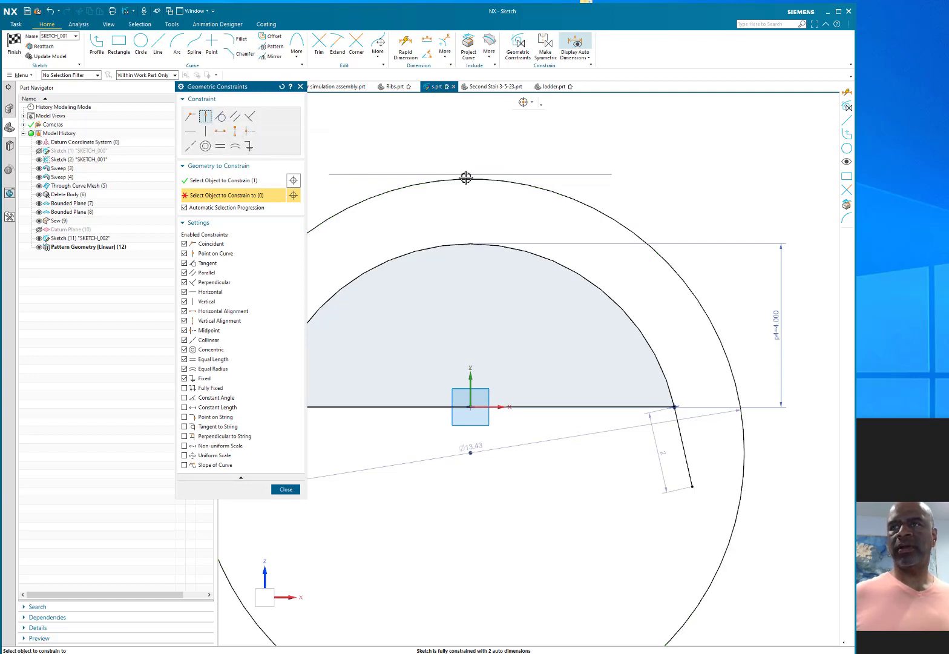
{"action": "left_click", "coordinate": [286, 489]}
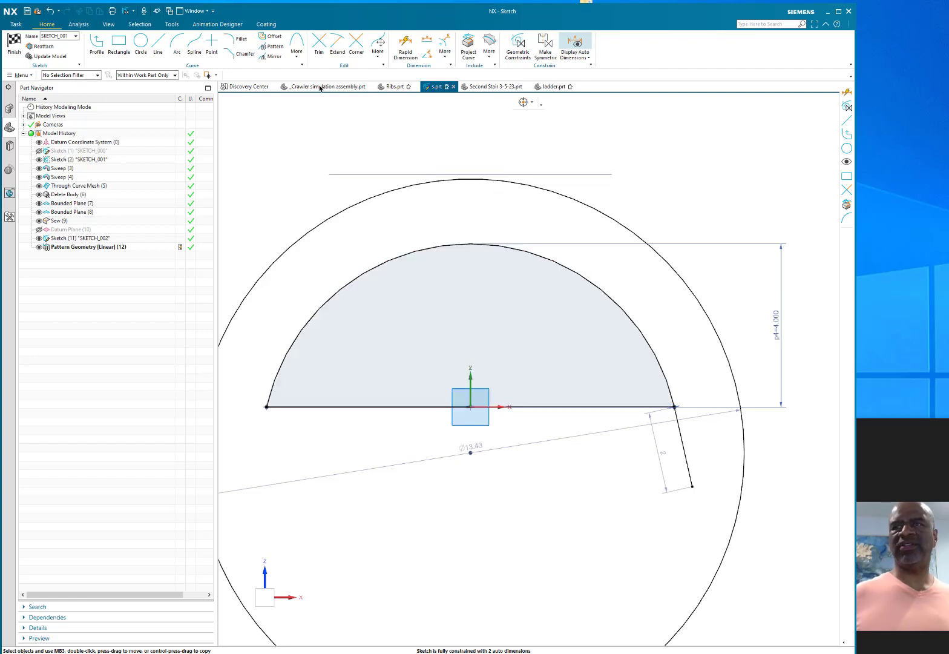
Step: Dimension the circle's diameter, trying 13.5 and finally setting it to 13.7
{"action": "left_click", "coordinate": [406, 46]}
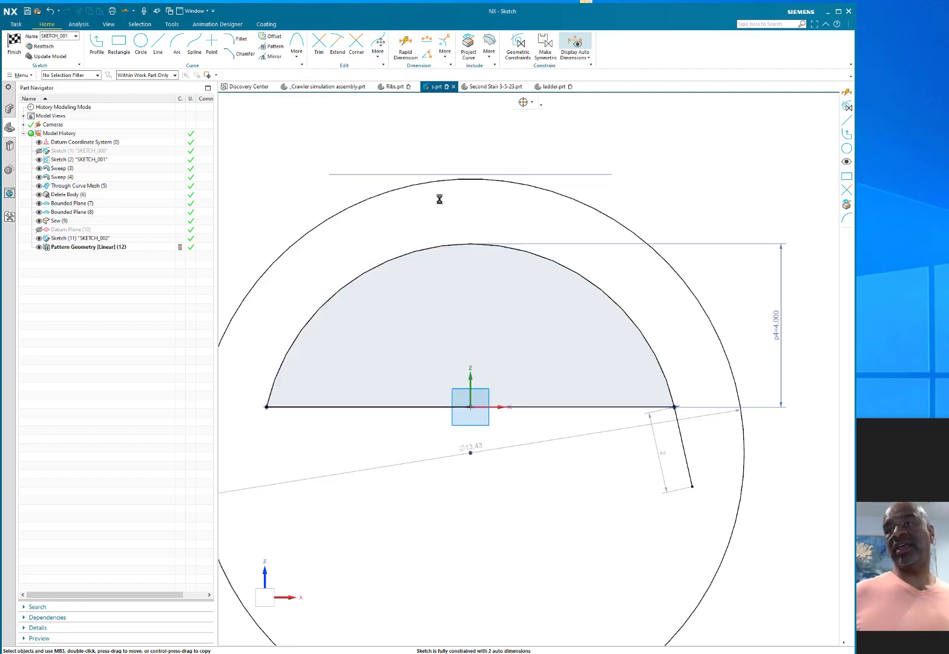
{"action": "left_click", "coordinate": [471, 182]}
{"action": "left_click", "coordinate": [483, 131]}
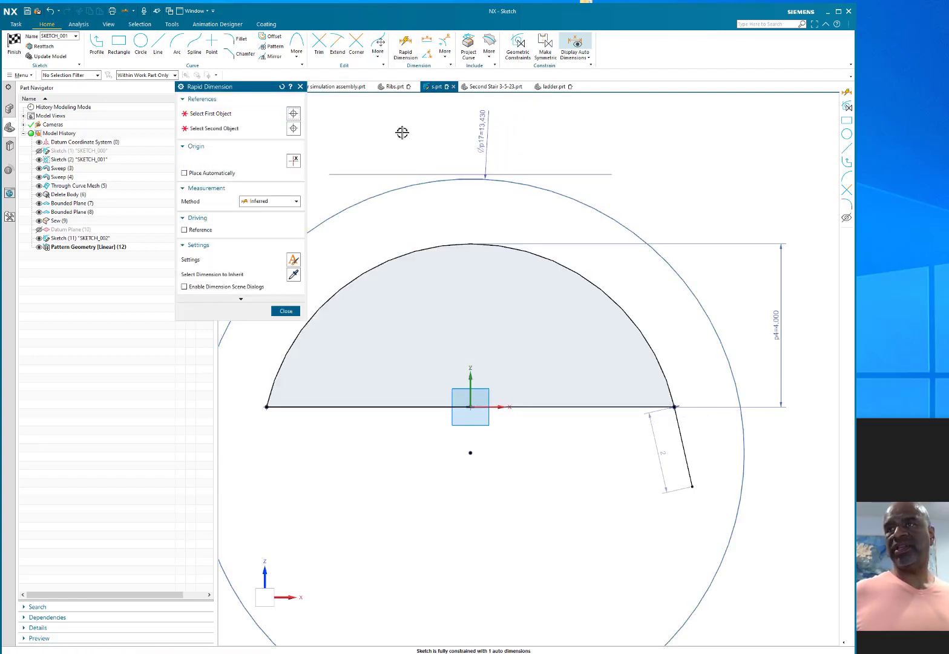
{"action": "type", "text": "1"}
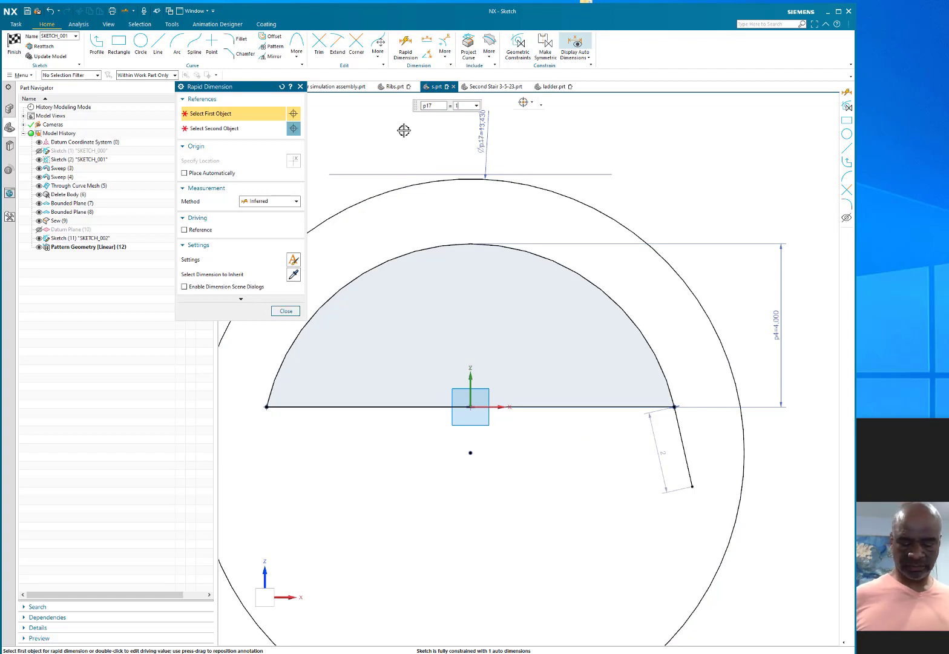
{"action": "type", "text": "4"}
{"action": "key", "text": "Return"}
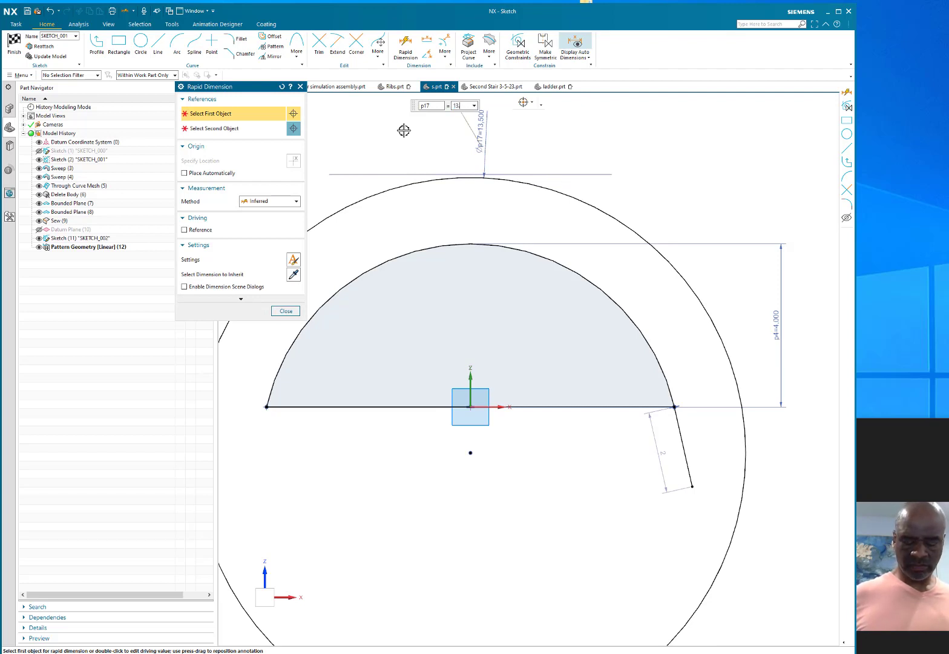
{"action": "key", "text": "Return"}
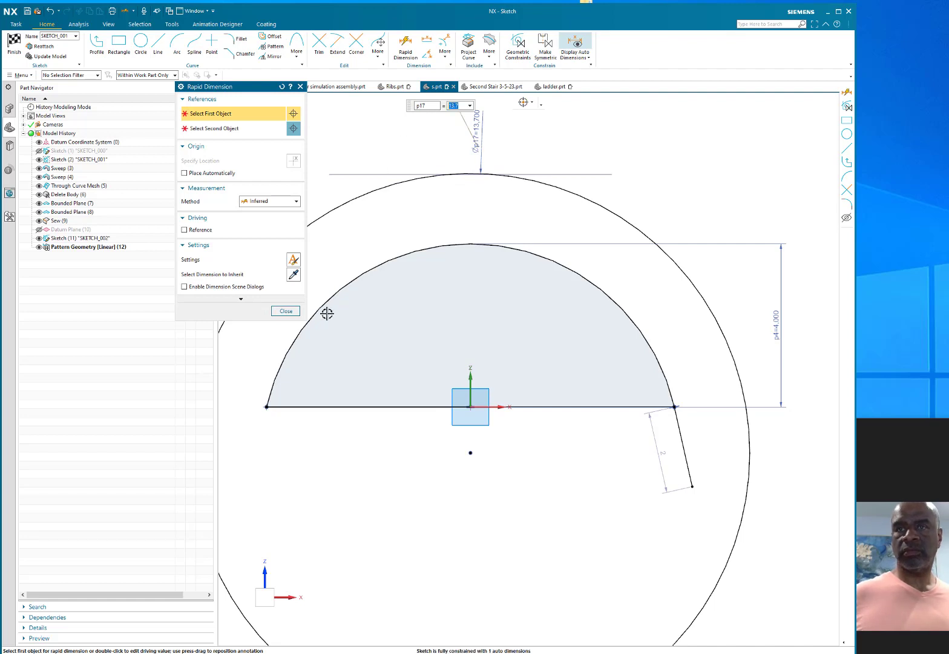
{"action": "left_click", "coordinate": [284, 311]}
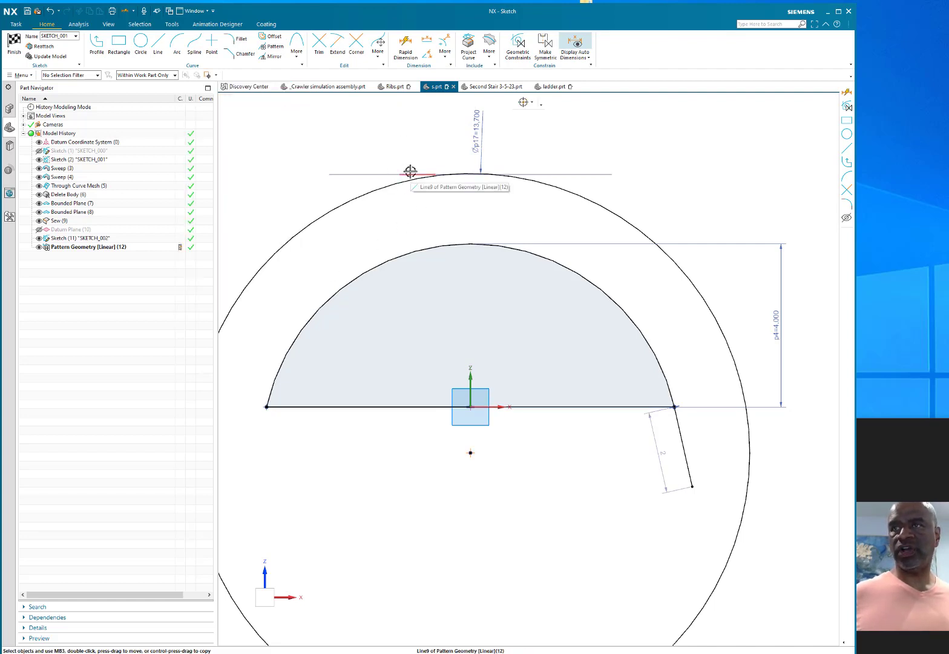
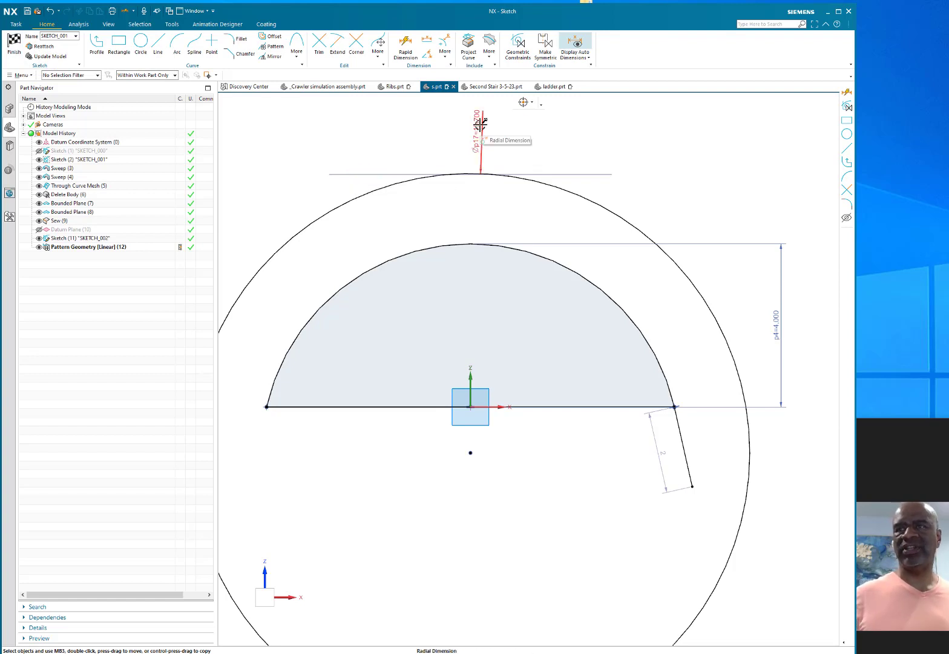
Step: Undo the last diameter change and delete the circle's diameter dimension
{"action": "key", "text": "ctrl+z"}
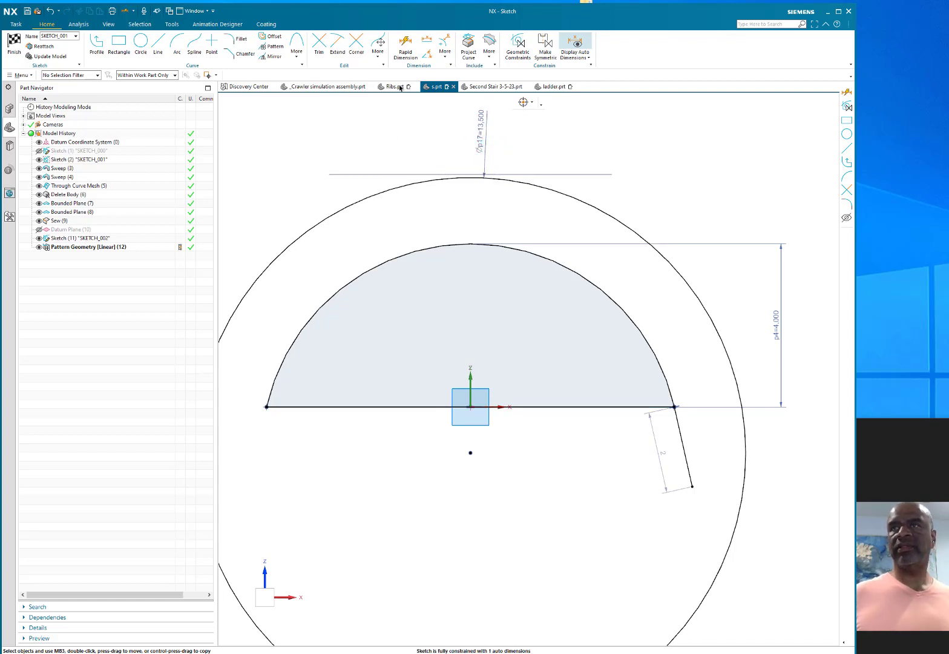
{"action": "left_click", "coordinate": [399, 47]}
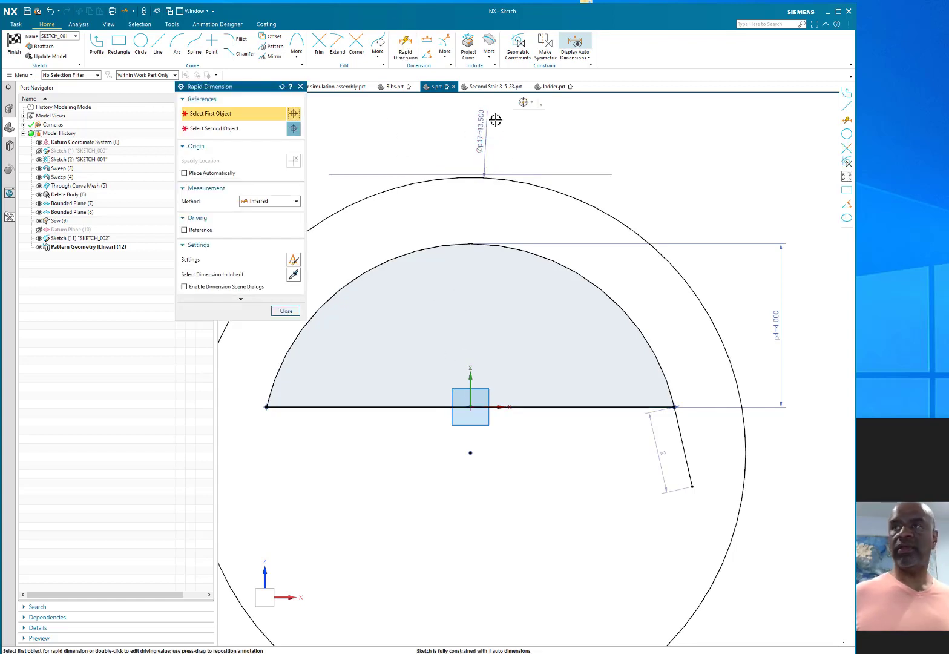
{"action": "left_click", "coordinate": [285, 310]}
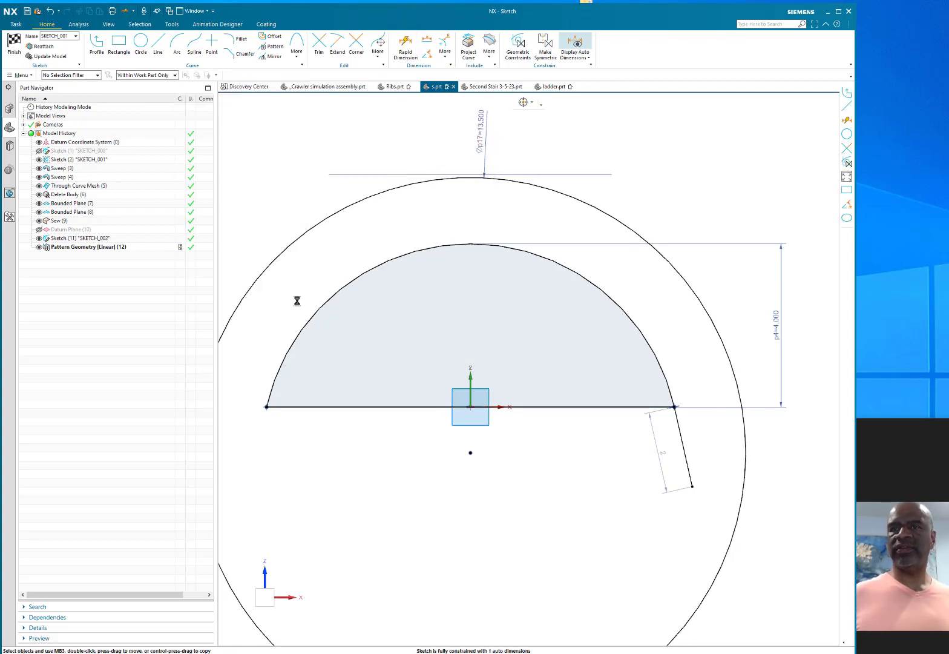
{"action": "left_click", "coordinate": [486, 119]}
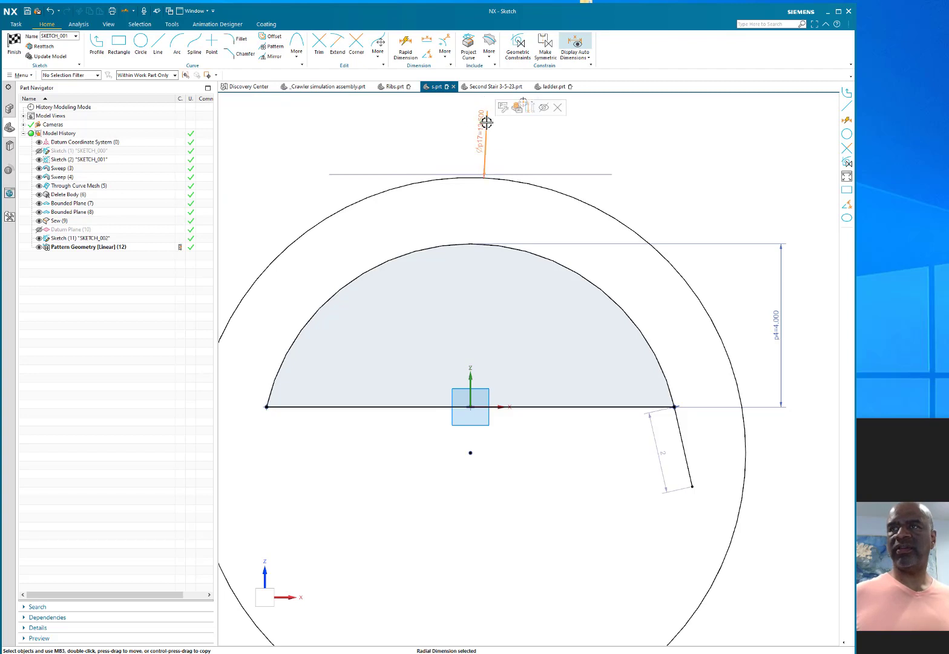
{"action": "left_click", "coordinate": [558, 108]}
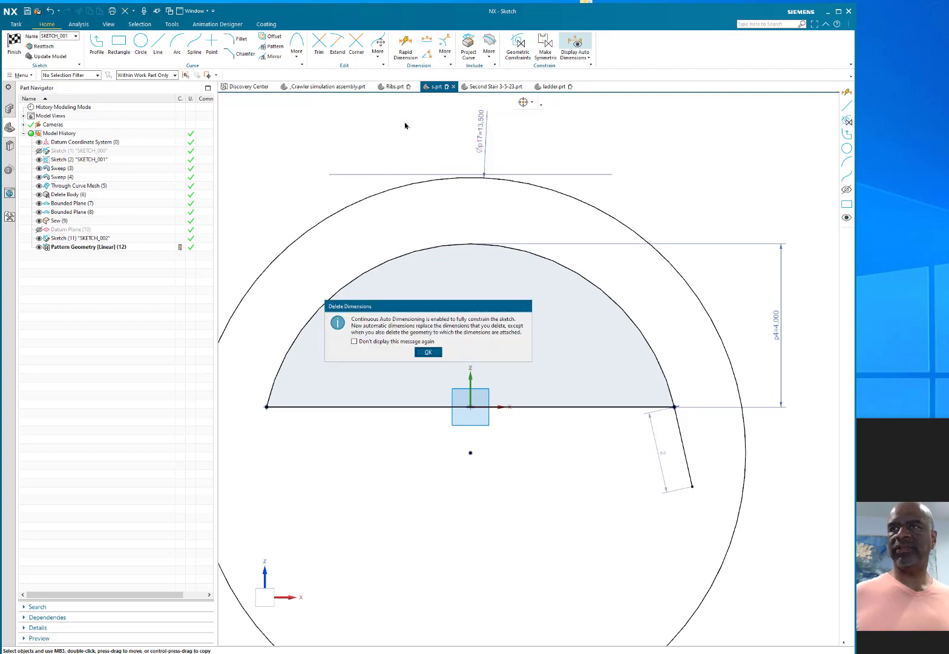
{"action": "left_click", "coordinate": [428, 352]}
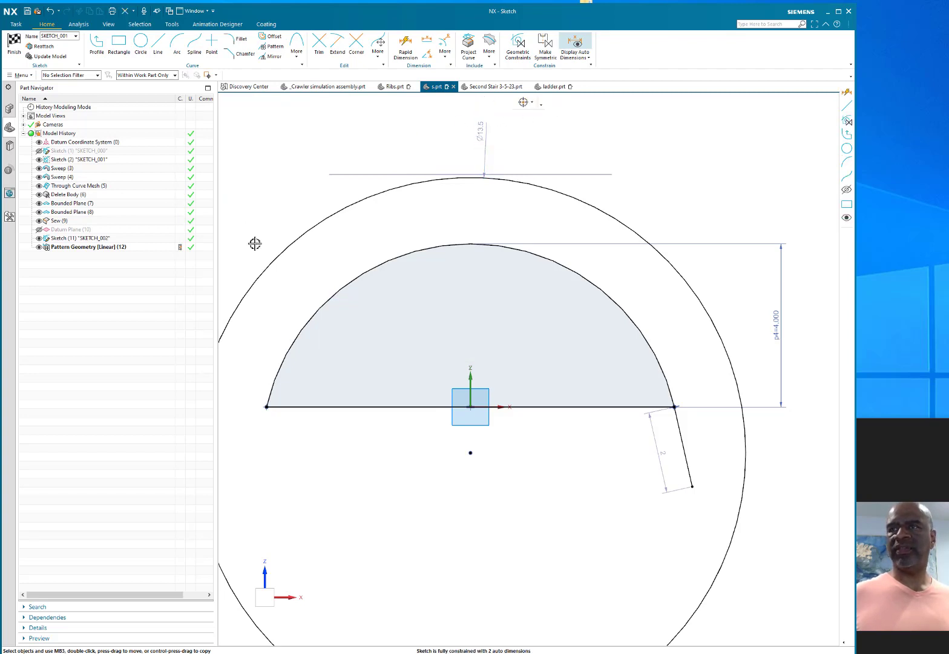
Step: Dimension the height from the datum origin to the circle's top, set it to 5.75, and finish the sketch
{"action": "left_click", "coordinate": [406, 45]}
{"action": "left_click", "coordinate": [470, 407]}
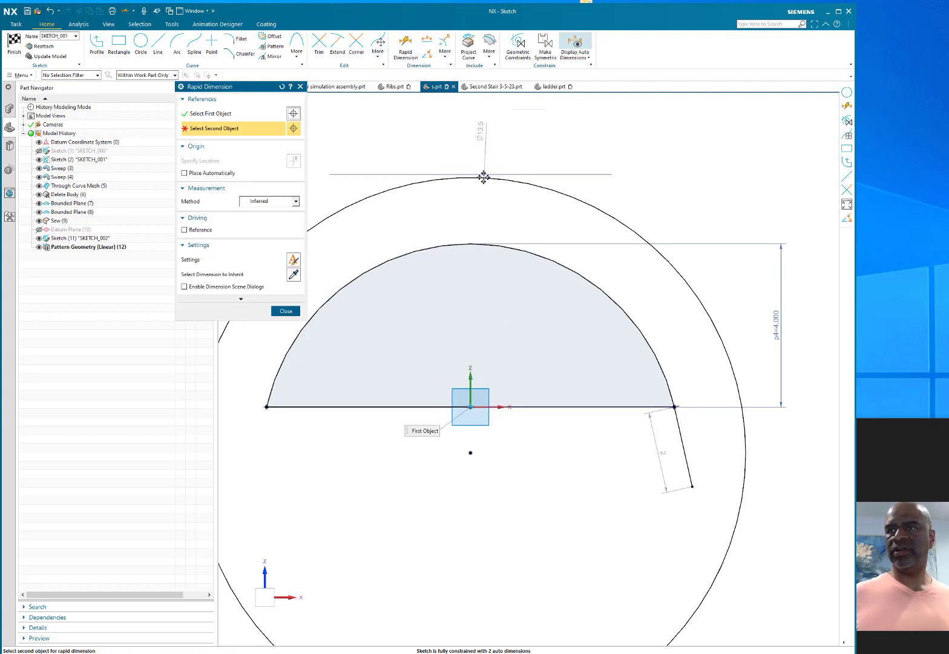
{"action": "left_click", "coordinate": [478, 176]}
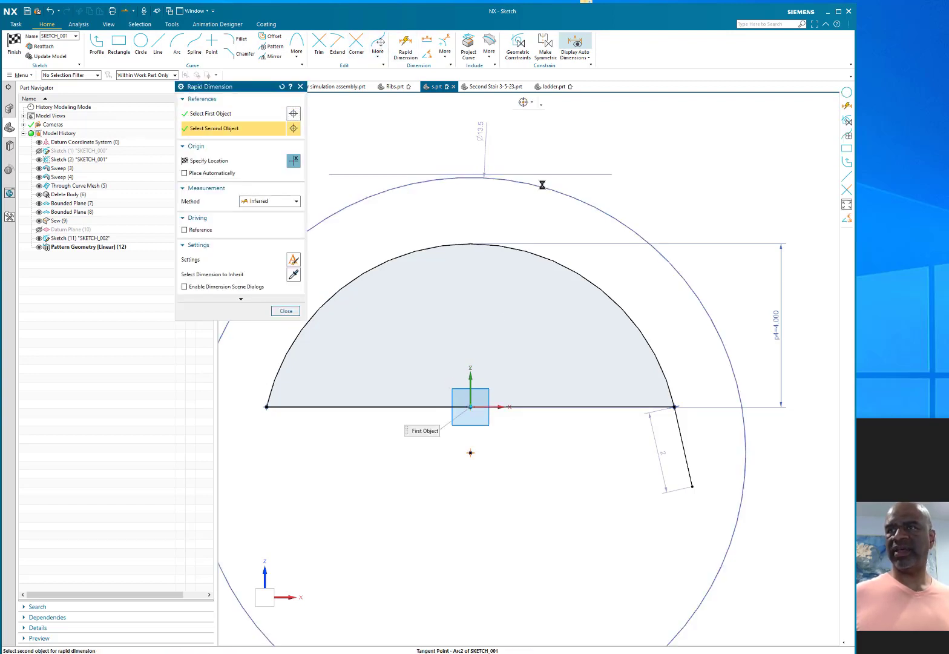
{"action": "left_click", "coordinate": [682, 212]}
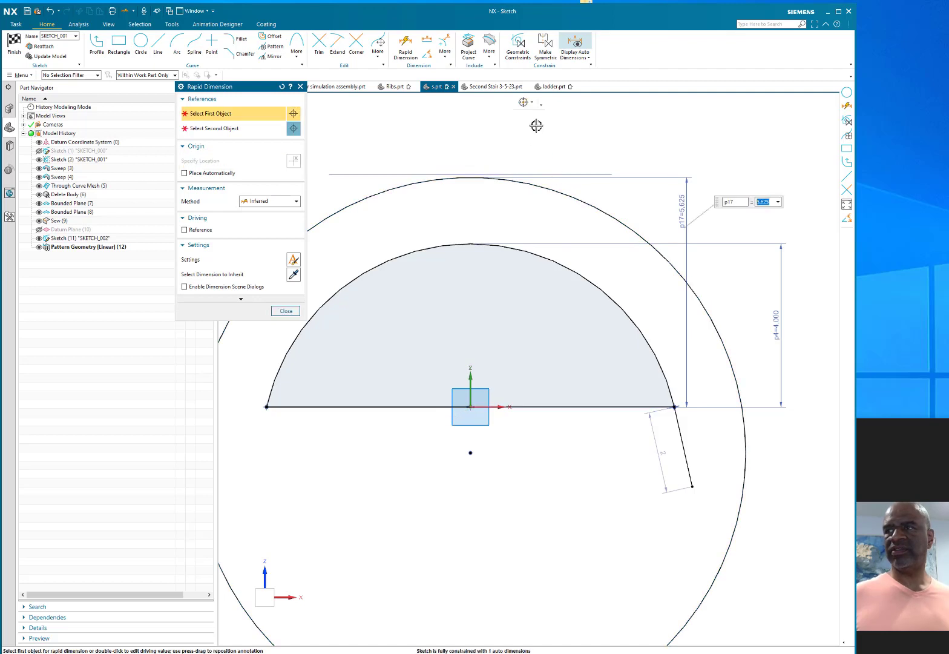
{"action": "key", "text": "Return"}
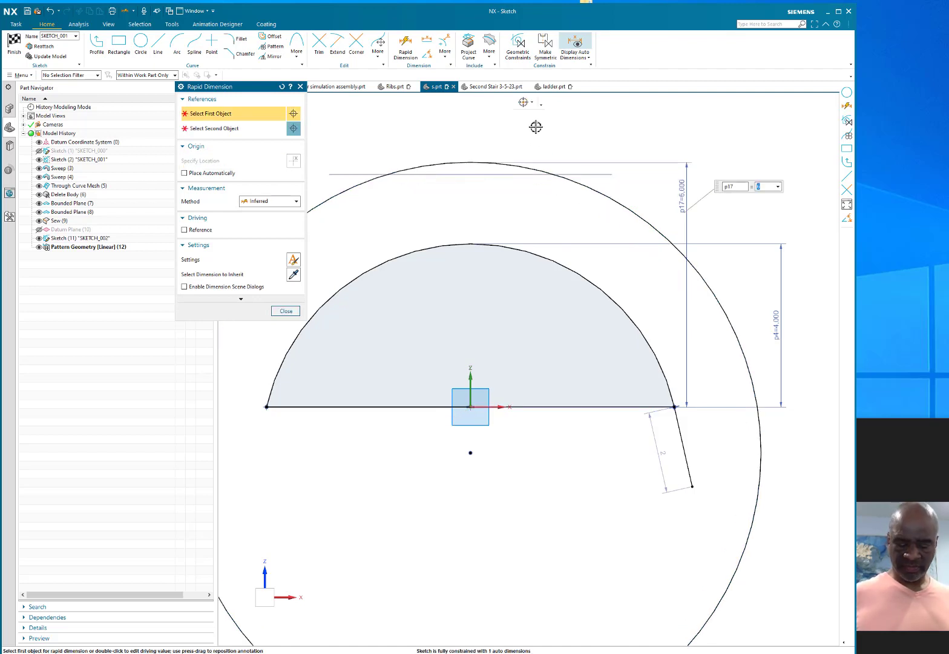
{"action": "key", "text": "Return"}
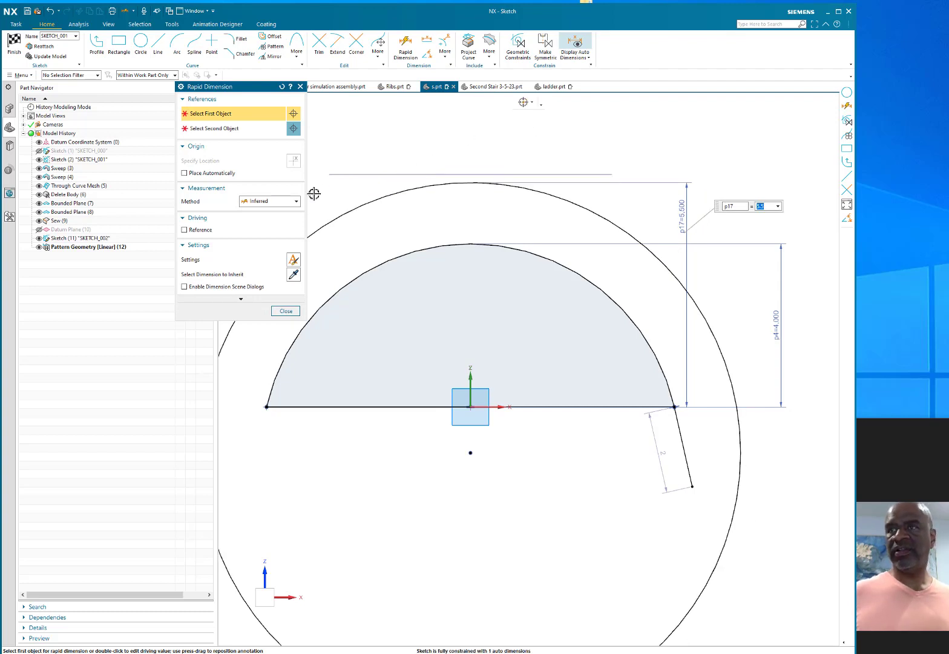
{"action": "type", "text": "5."}
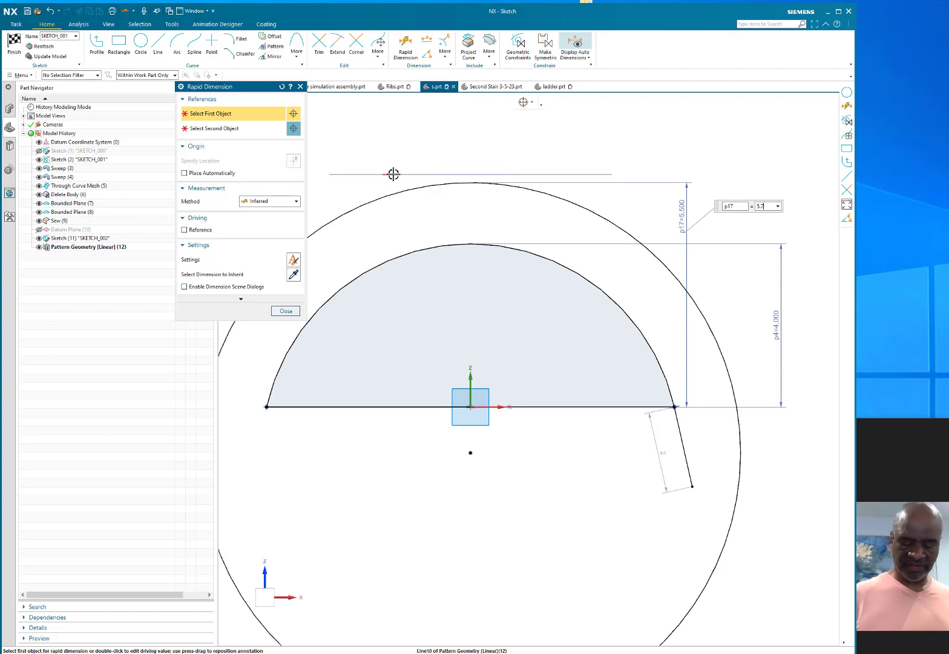
{"action": "key", "text": "Return"}
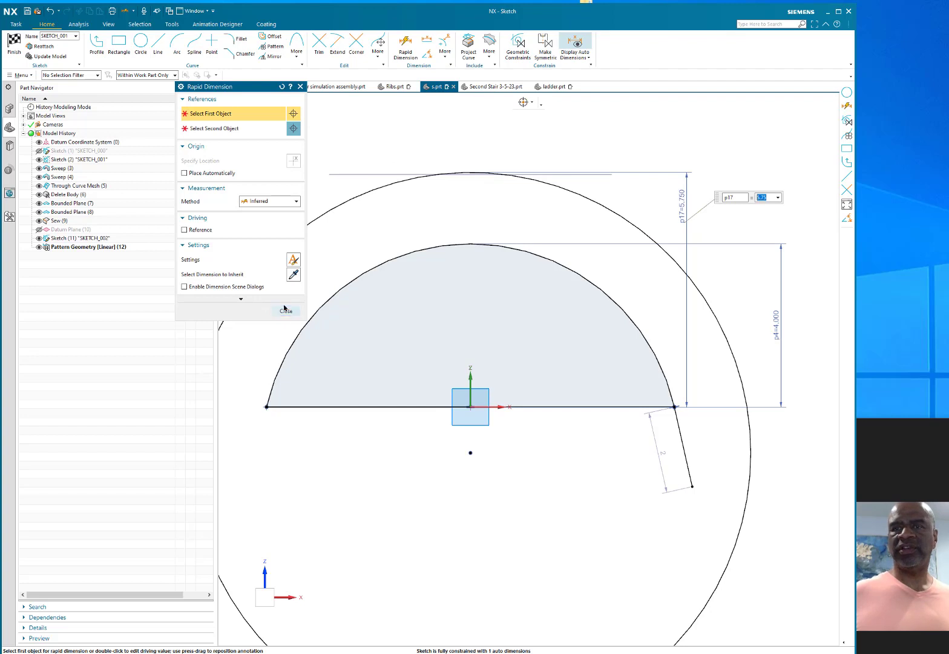
{"action": "left_click", "coordinate": [287, 311]}
{"action": "left_click", "coordinate": [14, 44]}
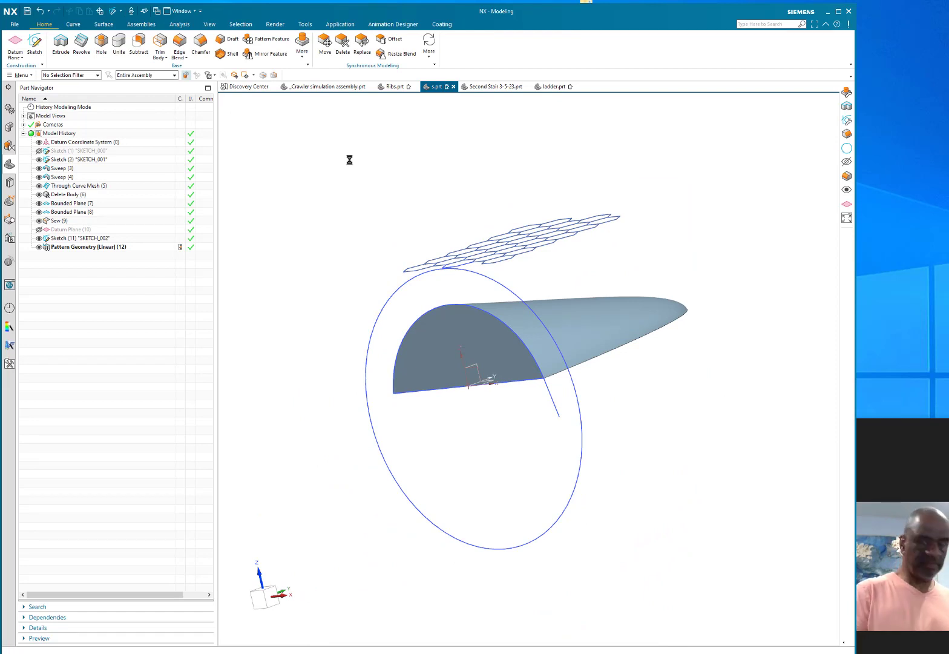
Step: Show the hidden datum plane above the body
{"action": "key", "text": "ctrl+shift+b"}
{"action": "key", "text": "ctrl+shift+k"}
{"action": "left_click", "coordinate": [495, 256]}
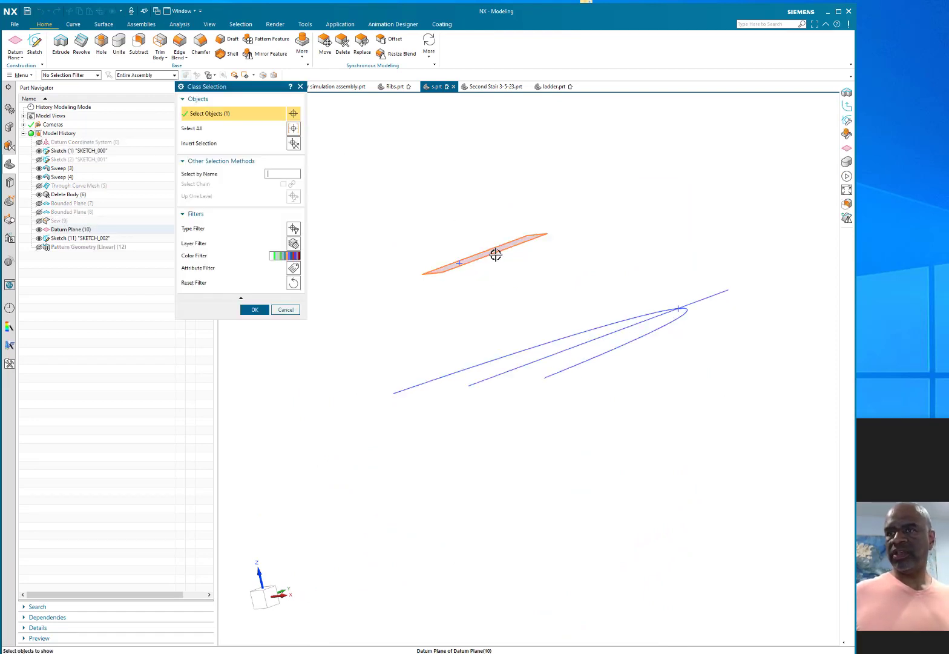
{"action": "left_click", "coordinate": [255, 309]}
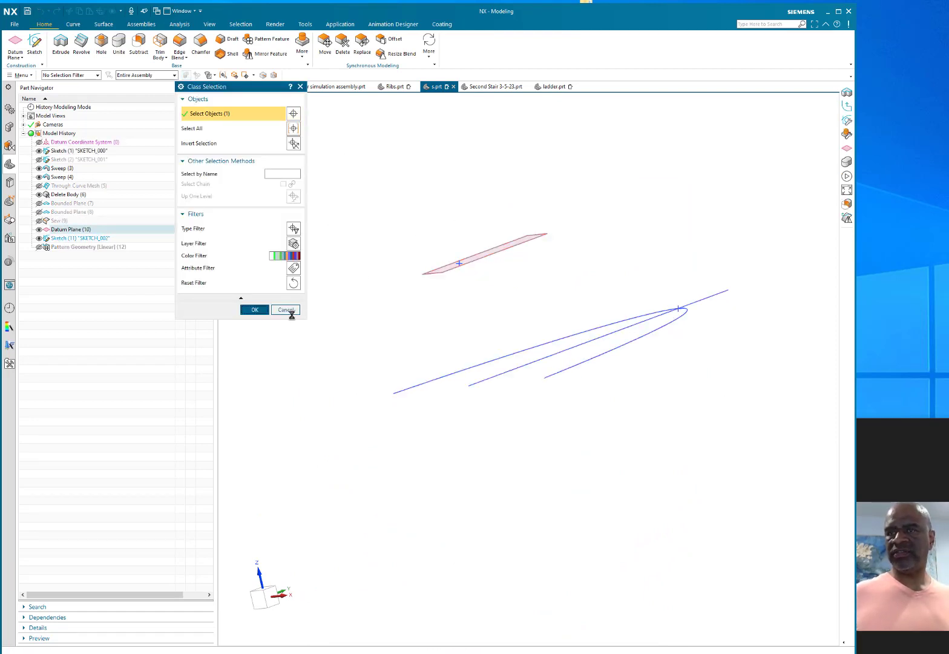
Step: Set the offset distance of the datum plane above the body to 5.75 in
{"action": "scroll", "coordinate": [429, 286], "scroll_direction": "up", "scroll_amount": 2}
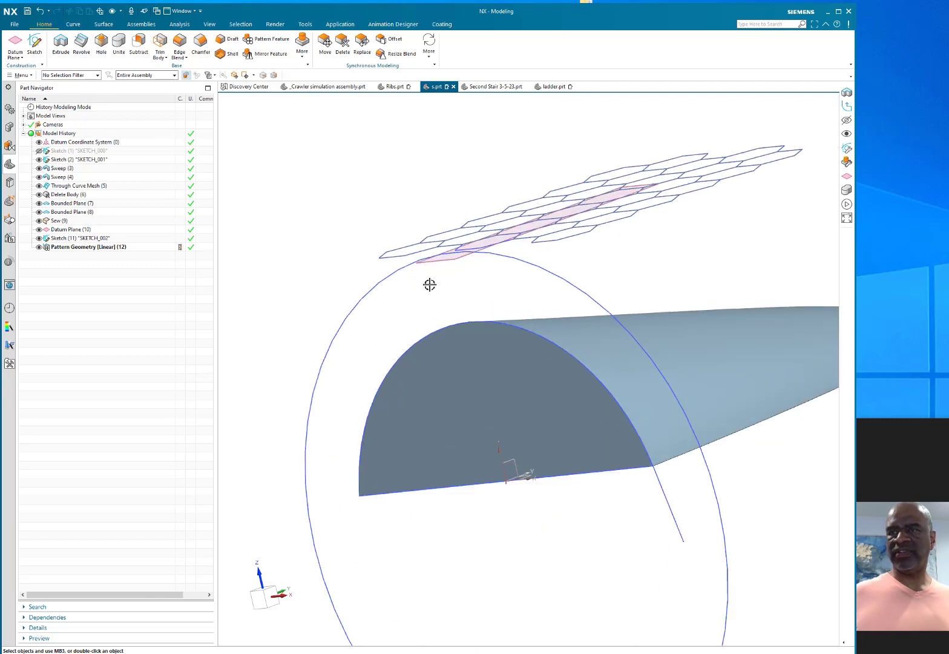
{"action": "double_click", "coordinate": [452, 261]}
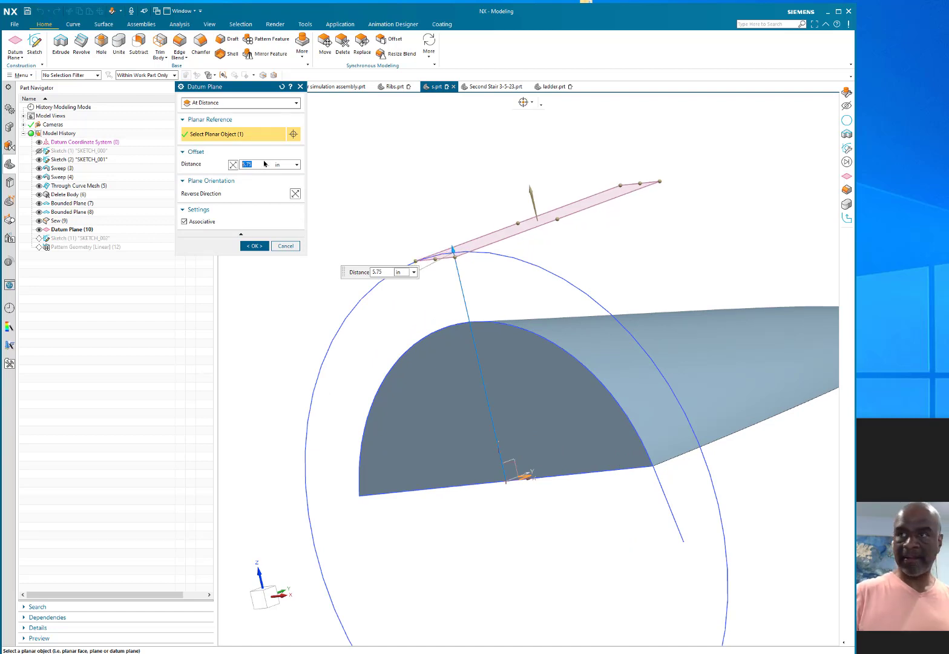
{"action": "left_click", "coordinate": [254, 245]}
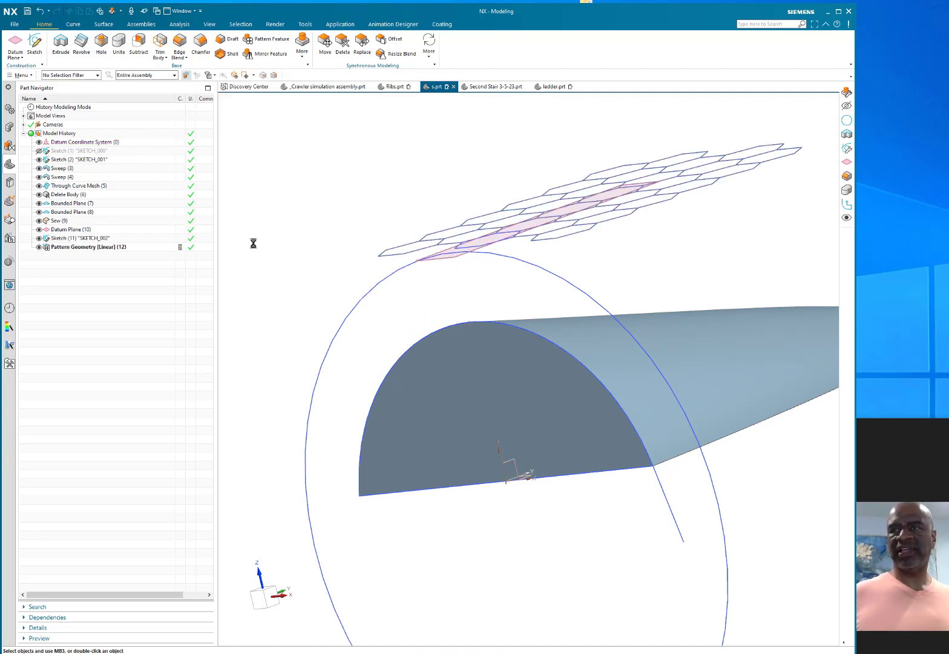
Step: Extrude the large circle around the body without a boolean, stretching the limits to start at 1.8 in and end at -12.6 in
{"action": "left_click", "coordinate": [61, 43]}
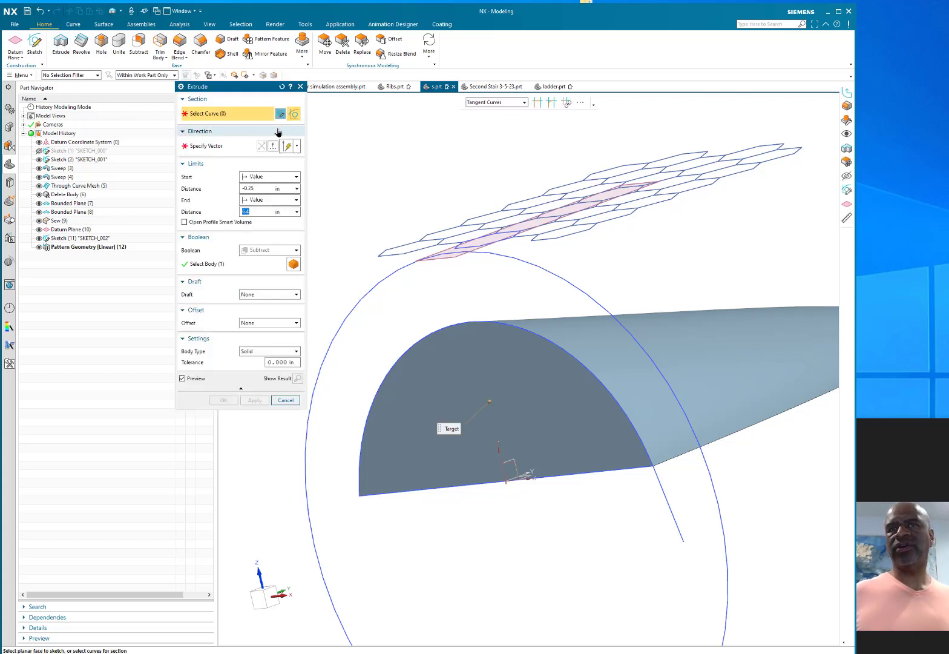
{"action": "left_click", "coordinate": [530, 263]}
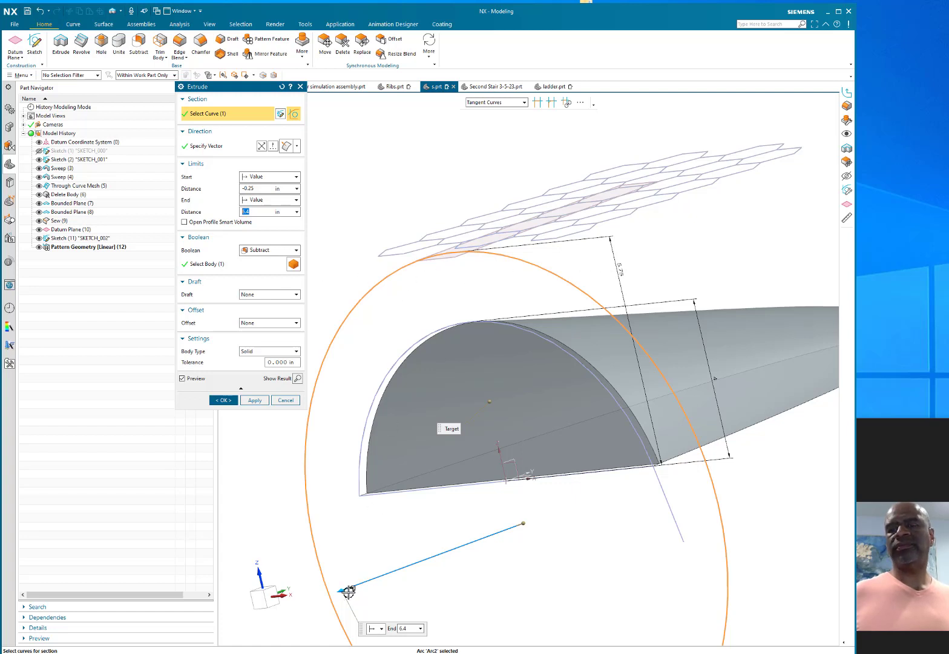
{"action": "left_click_drag", "start_coordinate": [345, 590], "coordinate": [729, 290]}
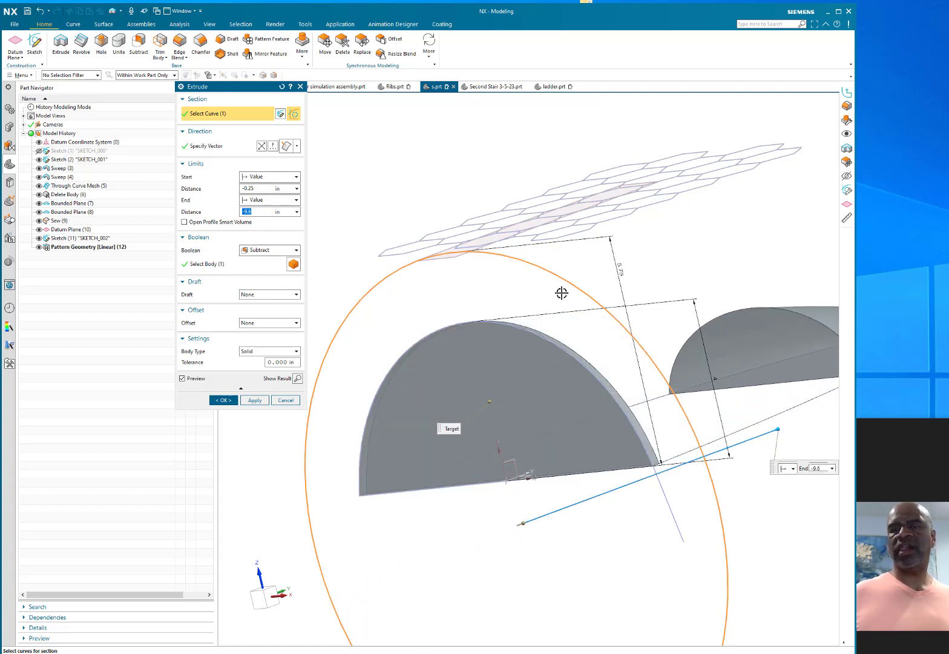
{"action": "left_click", "coordinate": [269, 250]}
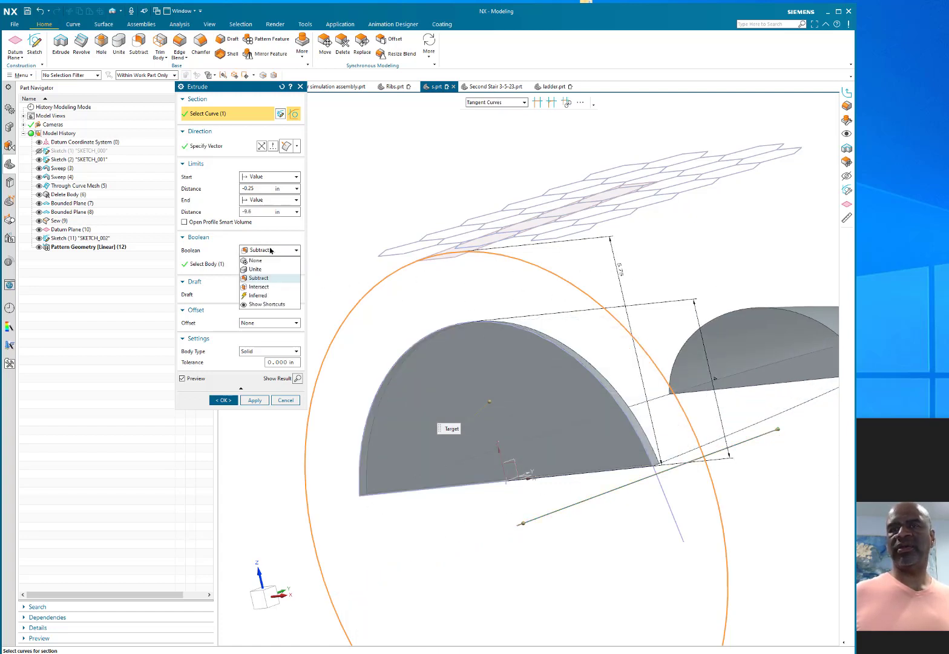
{"action": "left_click", "coordinate": [258, 260]}
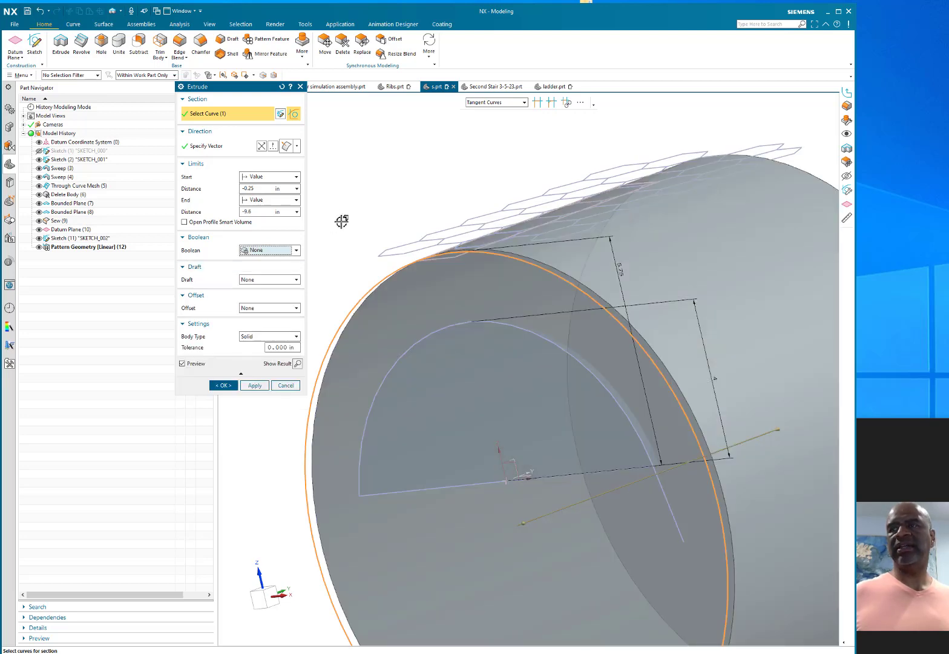
{"action": "scroll", "coordinate": [347, 208], "scroll_direction": "down", "scroll_amount": 3}
{"action": "middle_click_drag", "start_coordinate": [347, 207], "coordinate": [548, 312]}
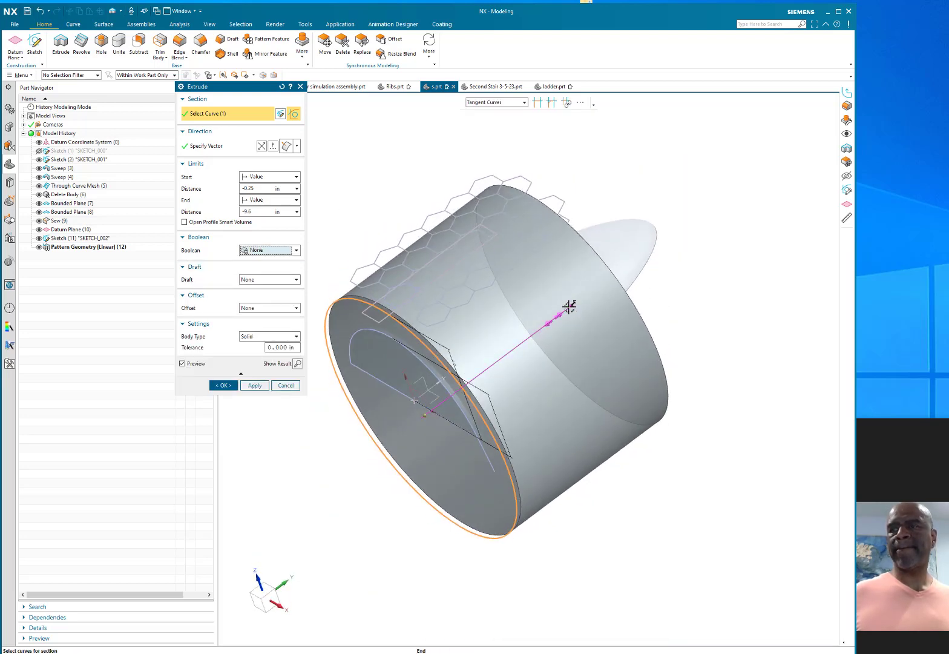
{"action": "left_click_drag", "start_coordinate": [570, 306], "coordinate": [612, 278]}
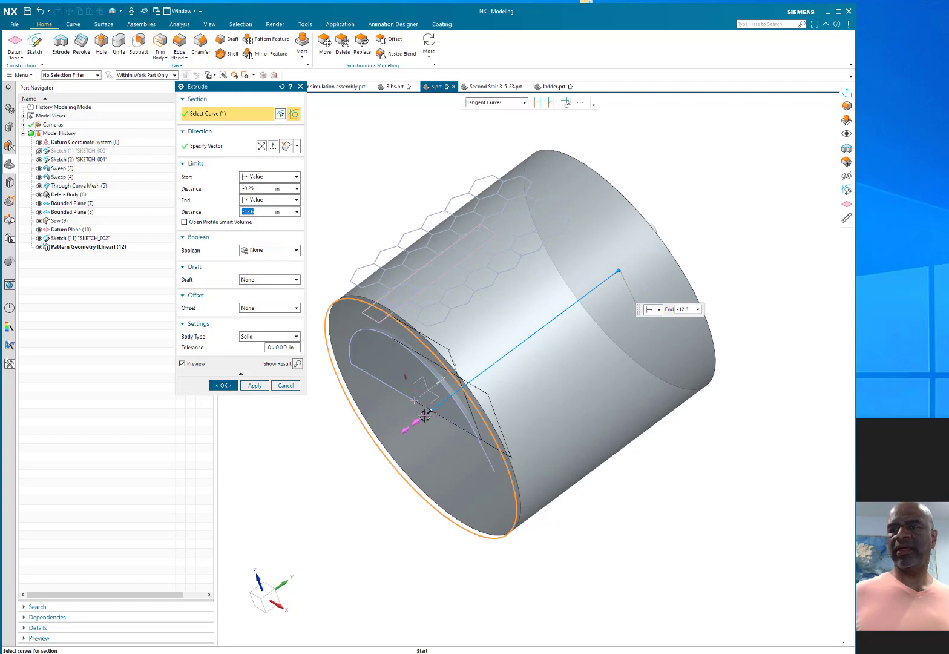
{"action": "left_click_drag", "start_coordinate": [425, 416], "coordinate": [388, 434]}
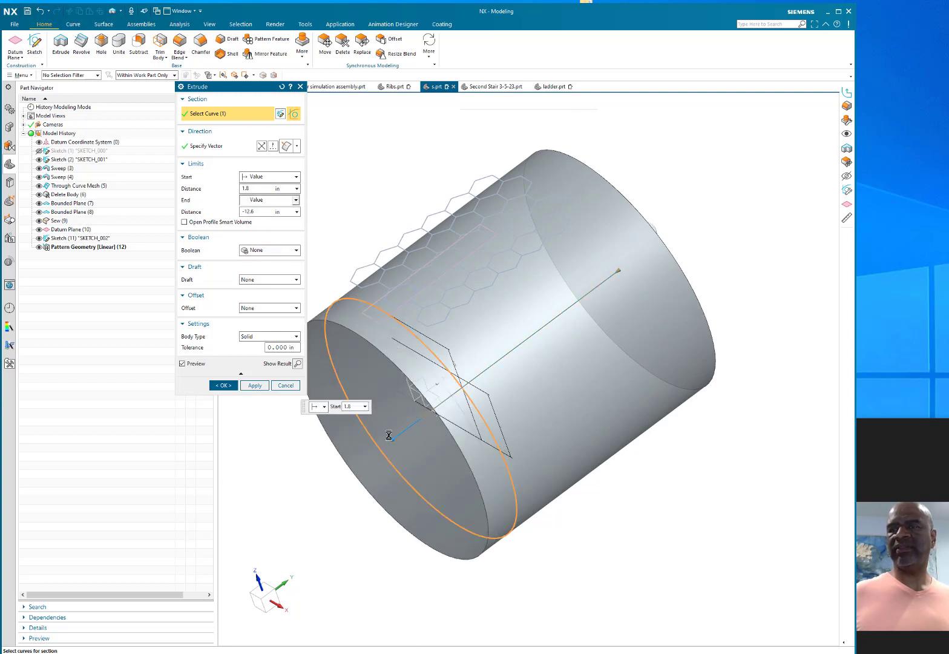
Step: Change the extrusion's body type to Sheet, keep its offset at None, and finish the extrusion
{"action": "left_click", "coordinate": [283, 309]}
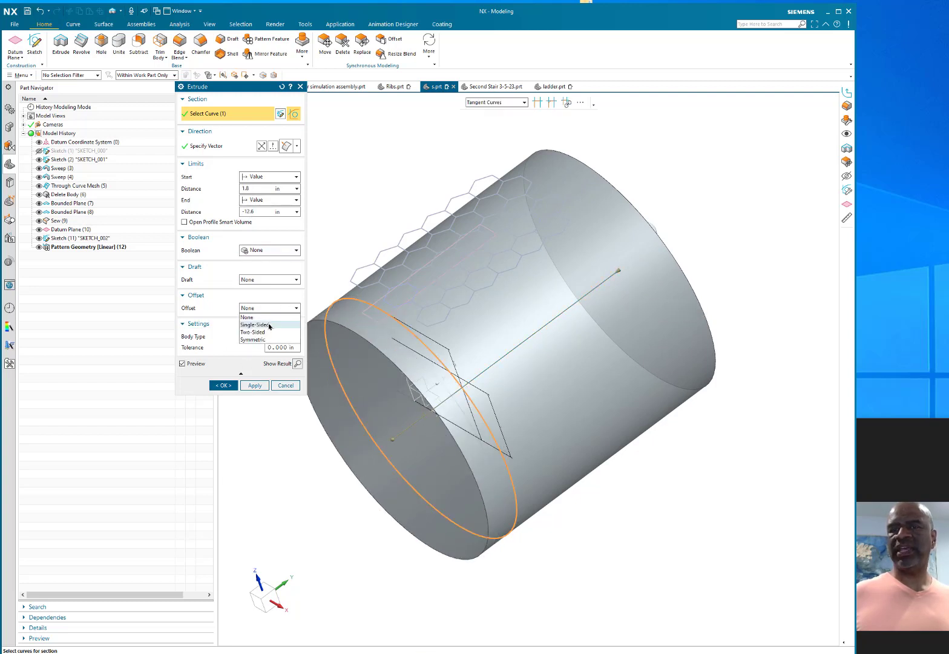
{"action": "left_click", "coordinate": [271, 316]}
{"action": "left_click", "coordinate": [271, 335]}
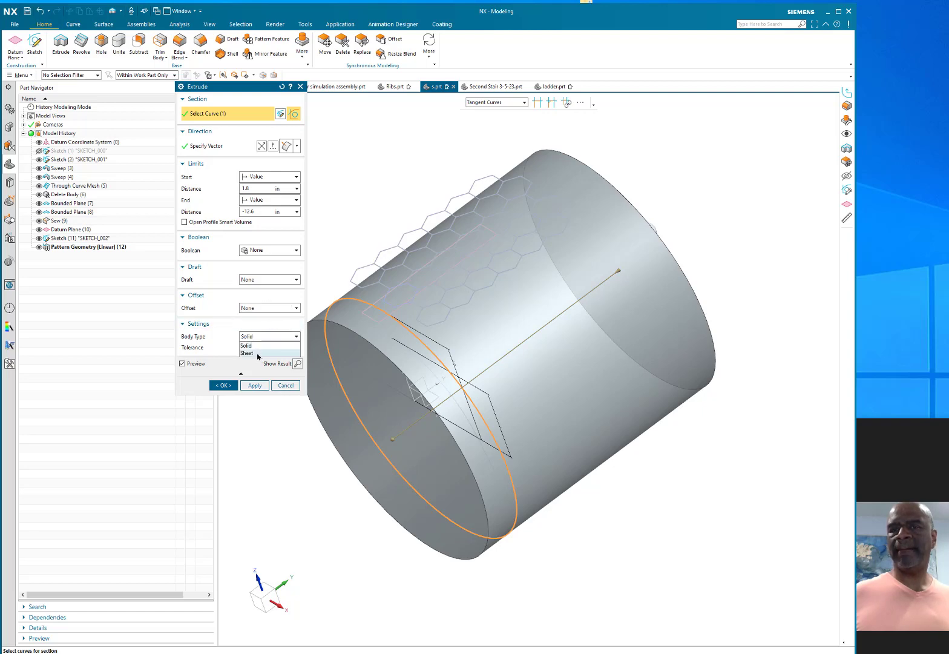
{"action": "left_click", "coordinate": [260, 355]}
{"action": "left_click", "coordinate": [223, 385]}
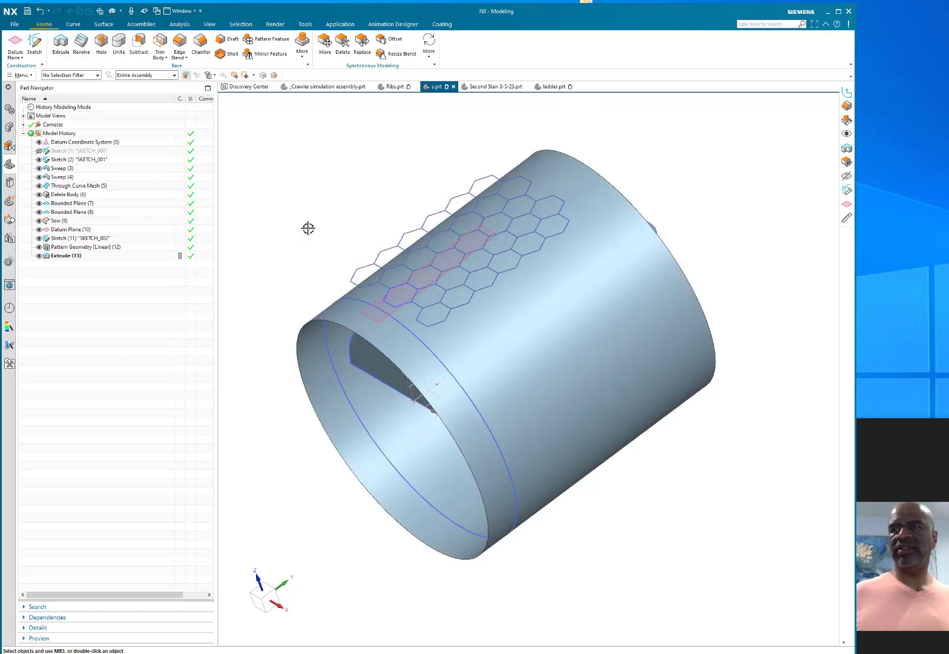
Step: Hide the profile sketch SKETCH_001 containing the large circle
{"action": "middle_click_drag", "start_coordinate": [307, 227], "coordinate": [324, 195]}
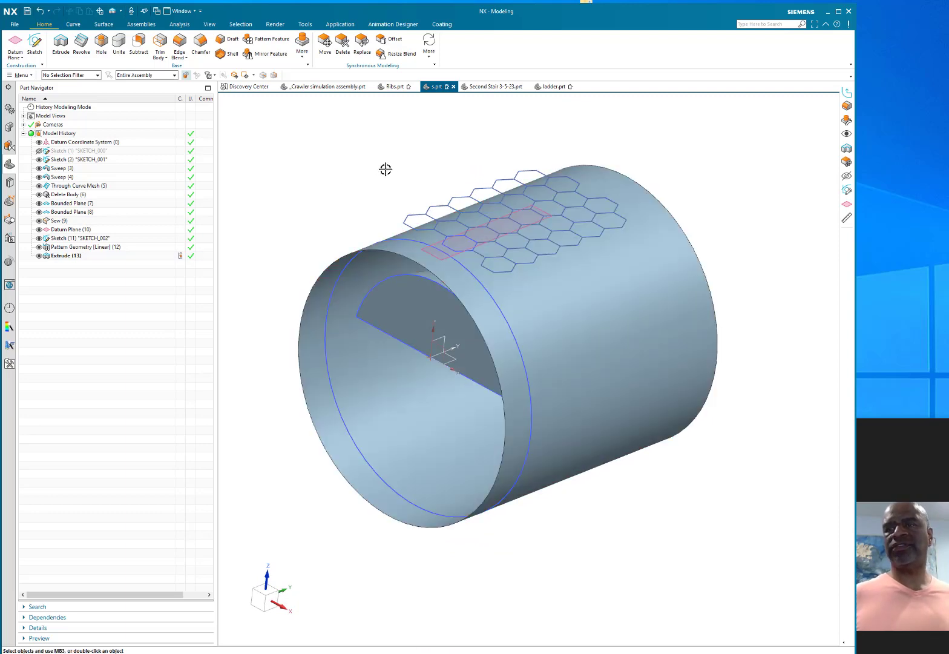
{"action": "mouse_move", "coordinate": [371, 170]}
{"action": "middle_mouse_down"}
{"action": "mouse_move", "coordinate": [360, 193]}
{"action": "mouse_move", "coordinate": [362, 178]}
{"action": "middle_mouse_up"}
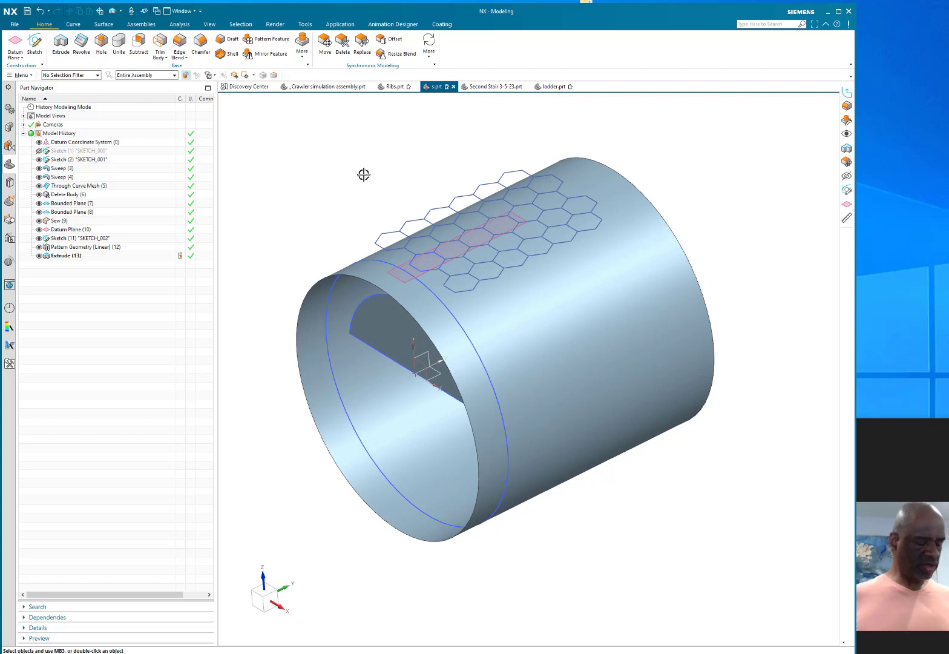
{"action": "key", "text": "ctrl+b"}
{"action": "left_click", "coordinate": [453, 310]}
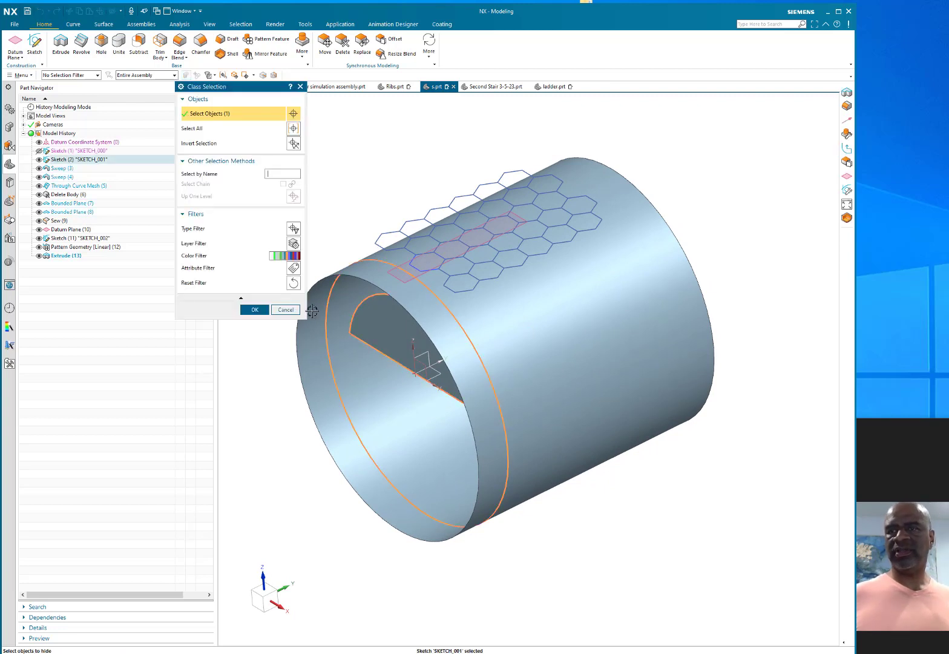
{"action": "left_click", "coordinate": [254, 310]}
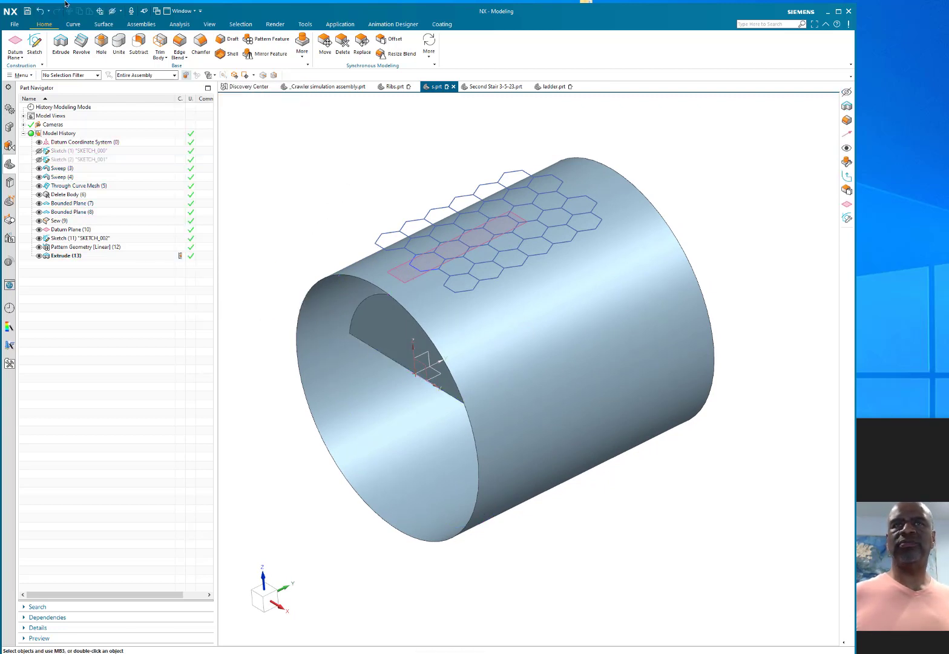
Step: Wrap all the hexagon pattern curves onto the cylindrical sheet face, using the datum plane above the body as the wrap plane
{"action": "left_click", "coordinate": [74, 23]}
{"action": "left_click", "coordinate": [382, 46]}
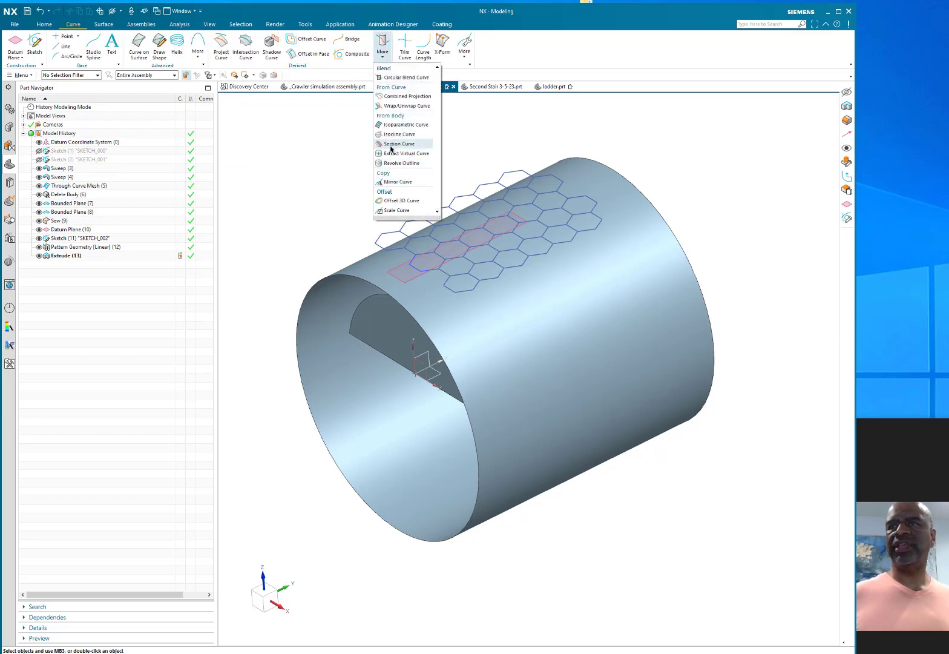
{"action": "left_click", "coordinate": [396, 106]}
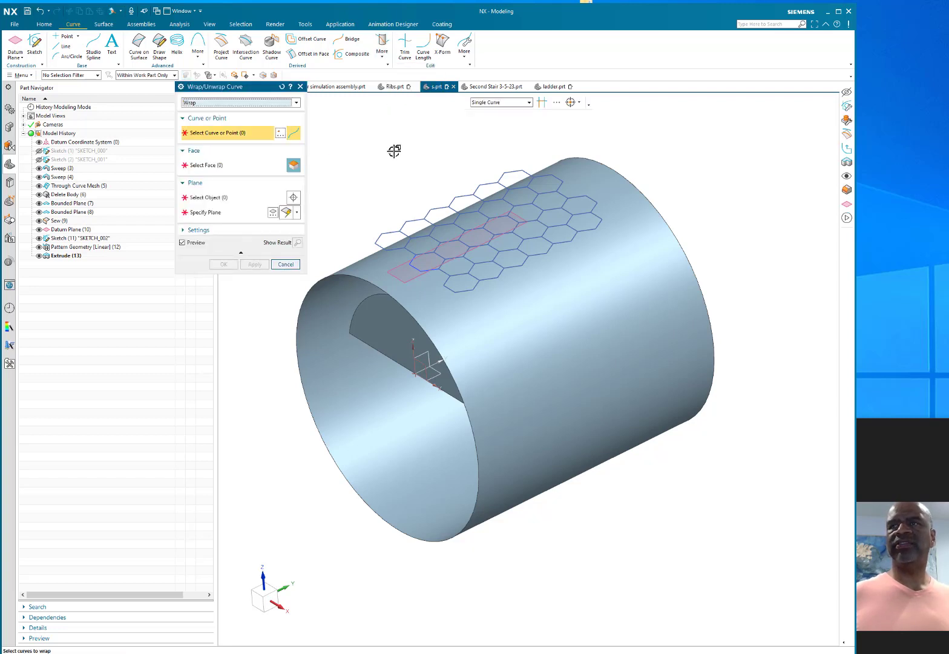
{"action": "mouse_move", "coordinate": [394, 151]}
{"action": "middle_mouse_down"}
{"action": "mouse_move", "coordinate": [382, 111]}
{"action": "mouse_move", "coordinate": [368, 117]}
{"action": "mouse_move", "coordinate": [366, 142]}
{"action": "middle_mouse_up"}
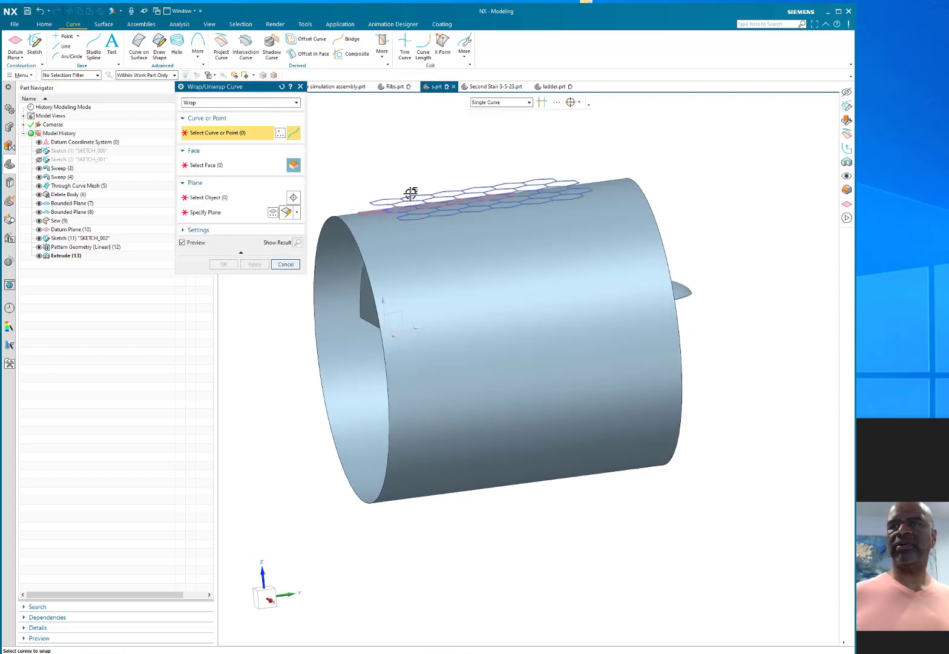
{"action": "mouse_move", "coordinate": [344, 131]}
{"action": "left_mouse_down"}
{"action": "mouse_move", "coordinate": [572, 250]}
{"action": "mouse_move", "coordinate": [608, 225]}
{"action": "left_mouse_up"}
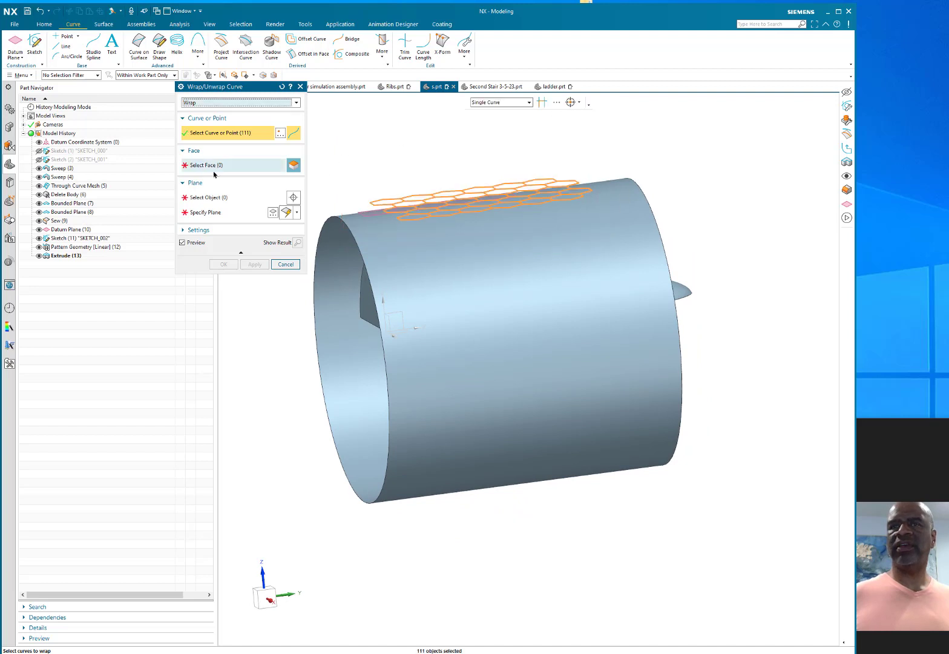
{"action": "left_click", "coordinate": [191, 167]}
{"action": "left_click", "coordinate": [479, 251]}
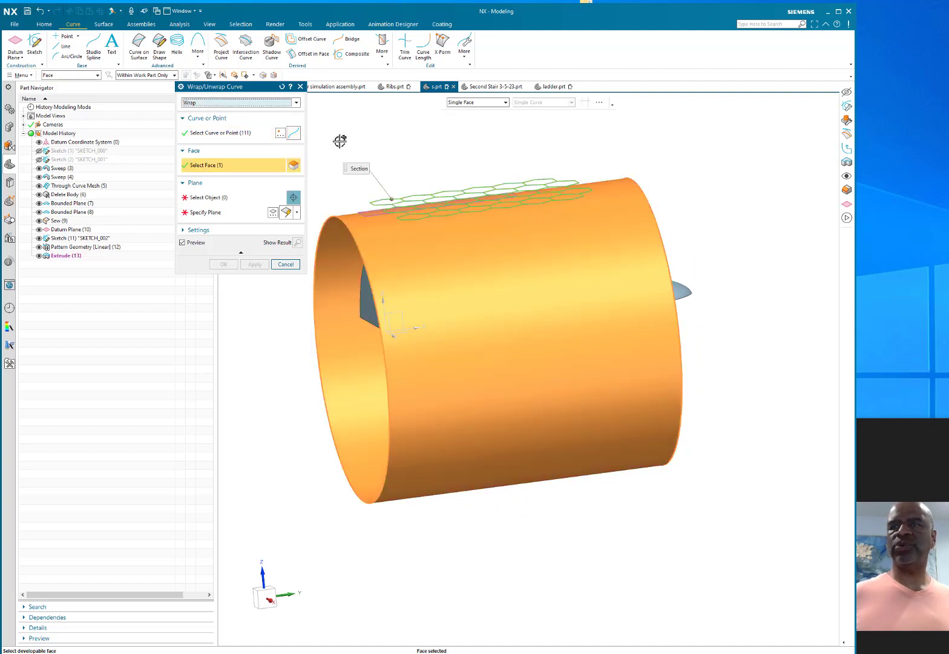
{"action": "left_click", "coordinate": [206, 197]}
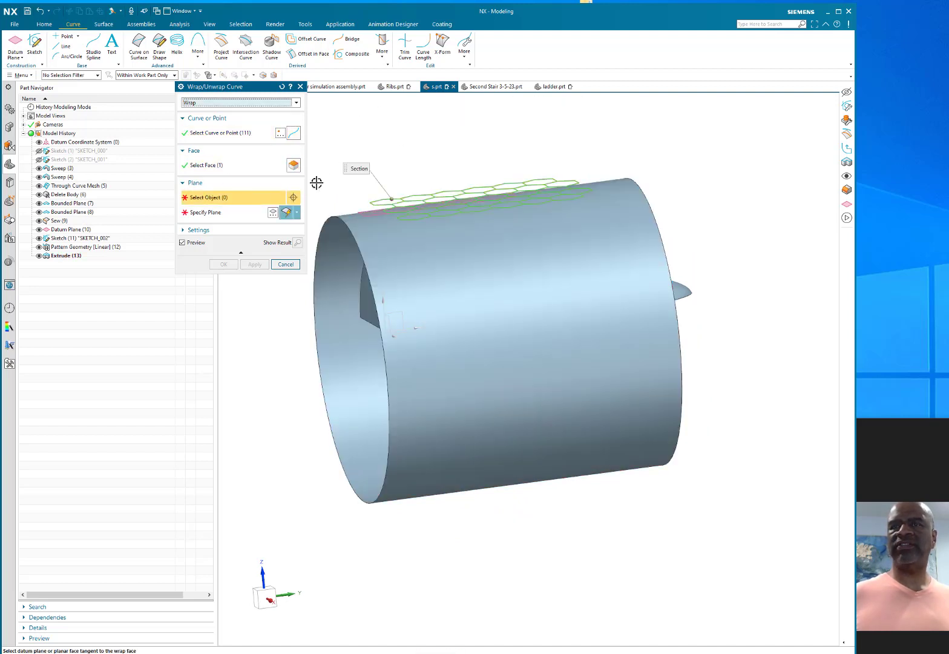
{"action": "left_click", "coordinate": [364, 208]}
{"action": "left_click", "coordinate": [223, 264]}
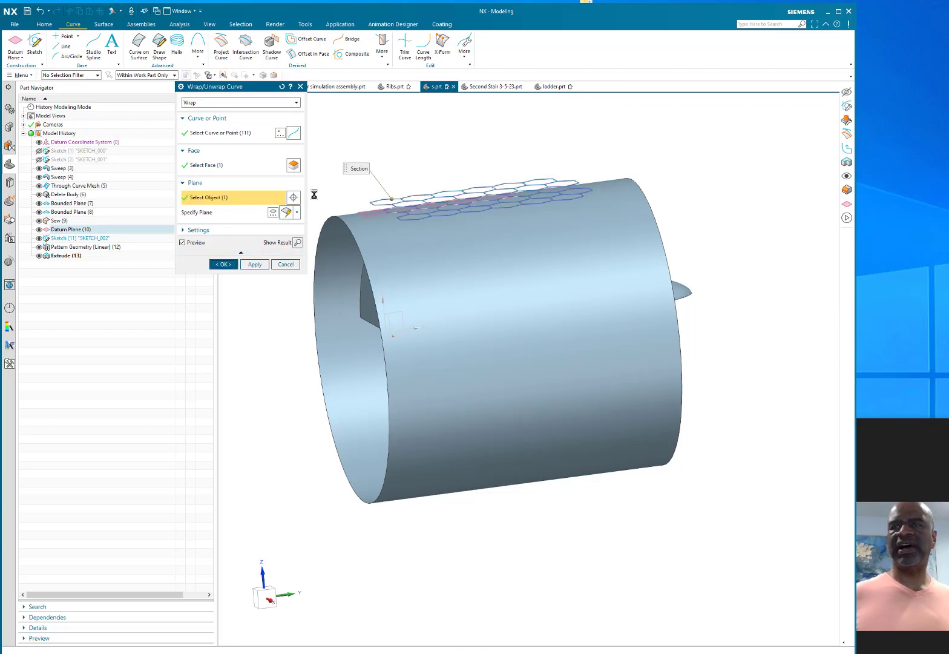
Step: Hide the extruded cylindrical sheet
{"action": "middle_click_drag", "start_coordinate": [394, 136], "coordinate": [432, 167]}
{"action": "key", "text": "ctrl+b"}
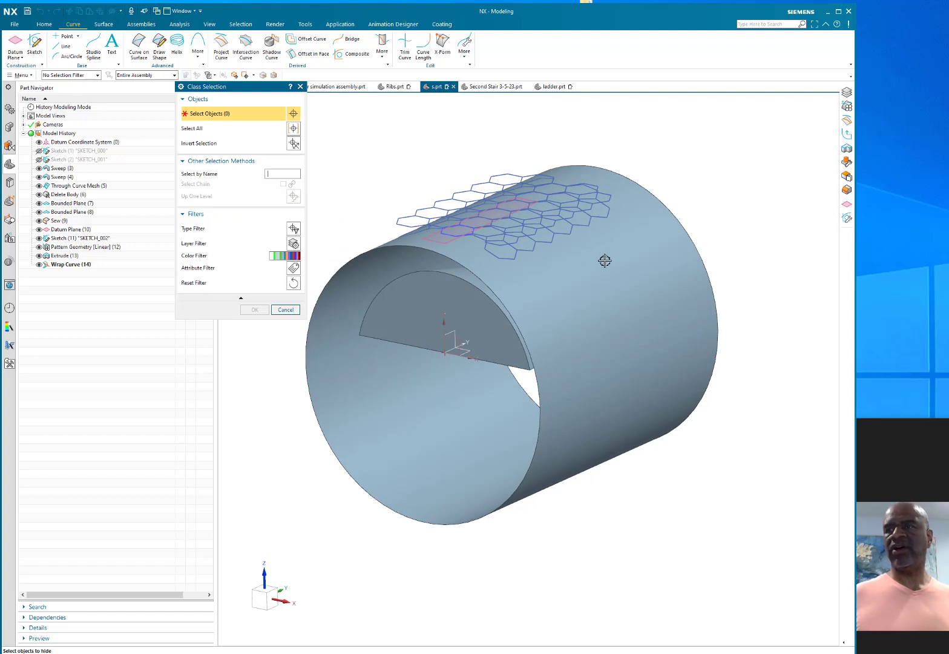
{"action": "left_click", "coordinate": [603, 261]}
{"action": "left_click", "coordinate": [258, 310]}
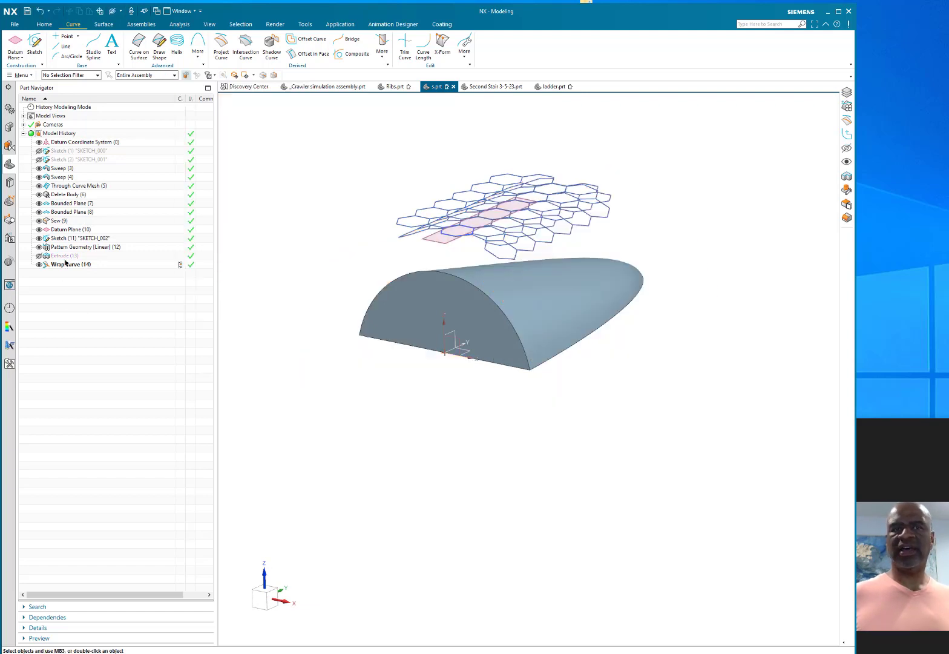
Step: Hide the flat linear pattern geometry, leaving the wrapped hexagon curves shown
{"action": "left_click", "coordinate": [70, 264]}
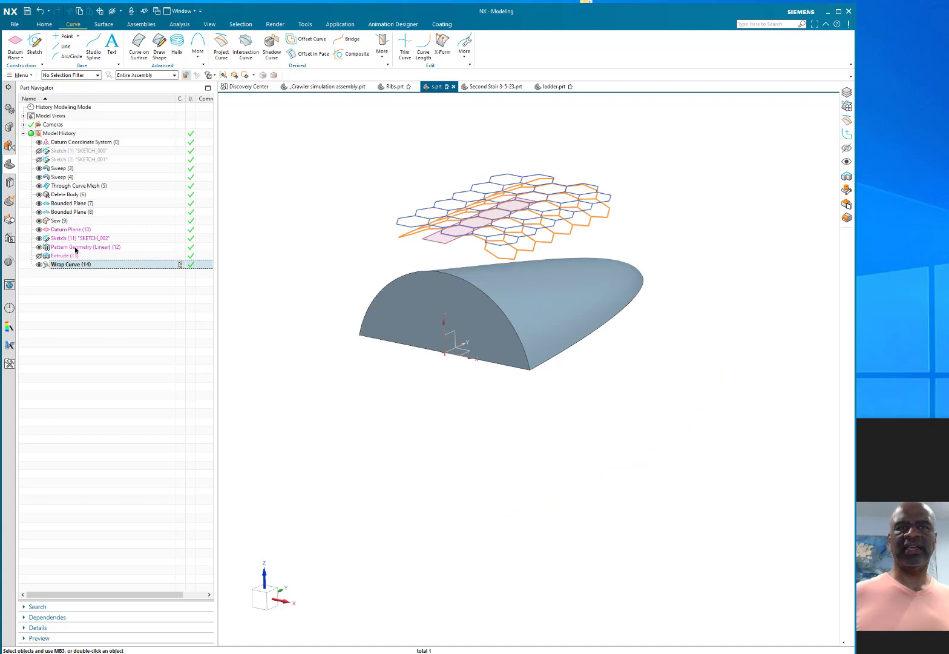
{"action": "left_click", "coordinate": [77, 247]}
{"action": "right_click", "coordinate": [78, 247]}
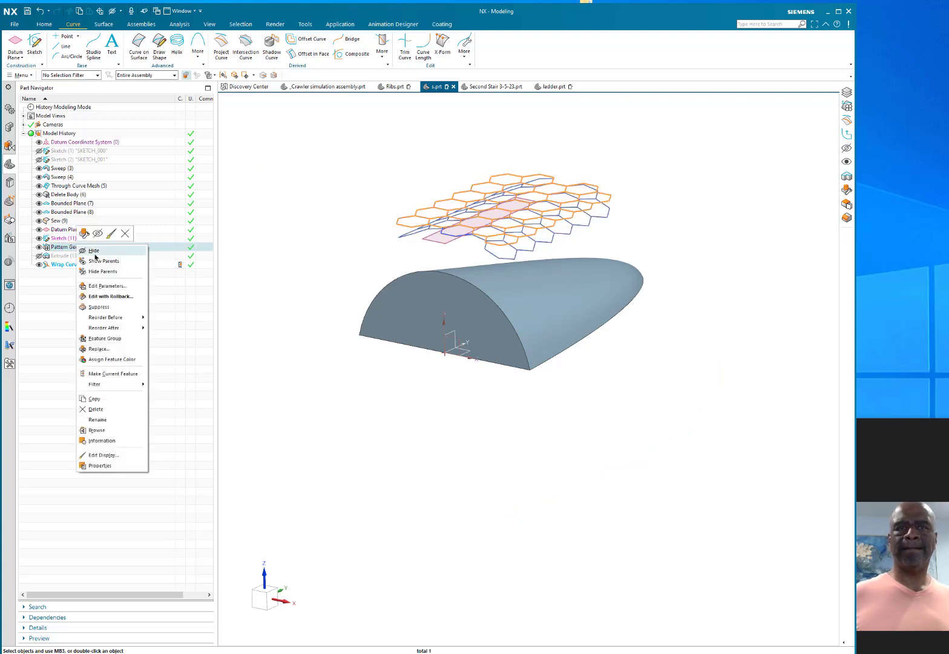
{"action": "left_click", "coordinate": [96, 234]}
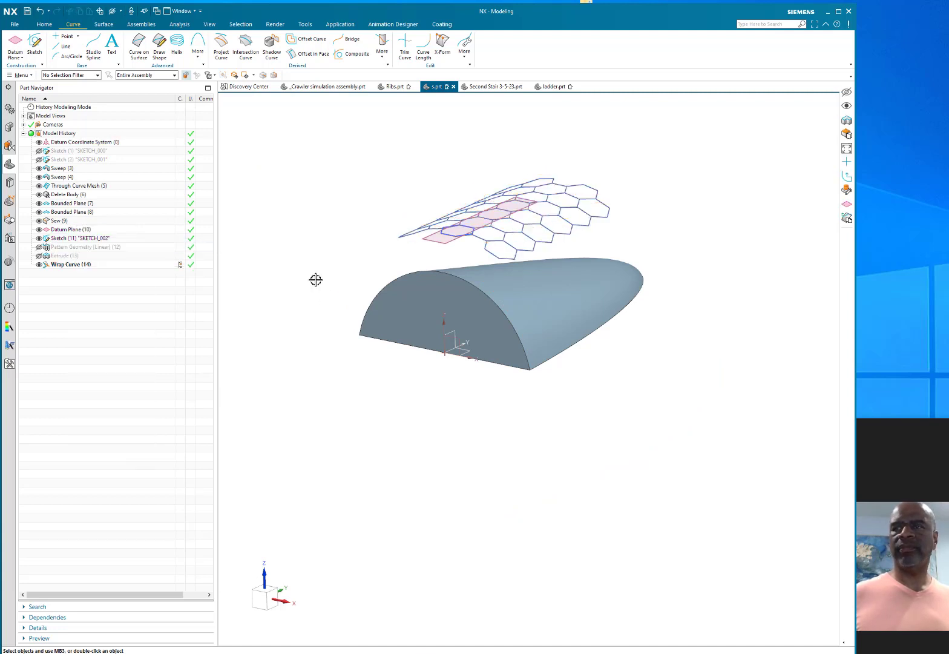
Step: Show the hidden sketch SKETCH_000 with the body's base outline and centre line
{"action": "middle_click_drag", "start_coordinate": [301, 223], "coordinate": [312, 267]}
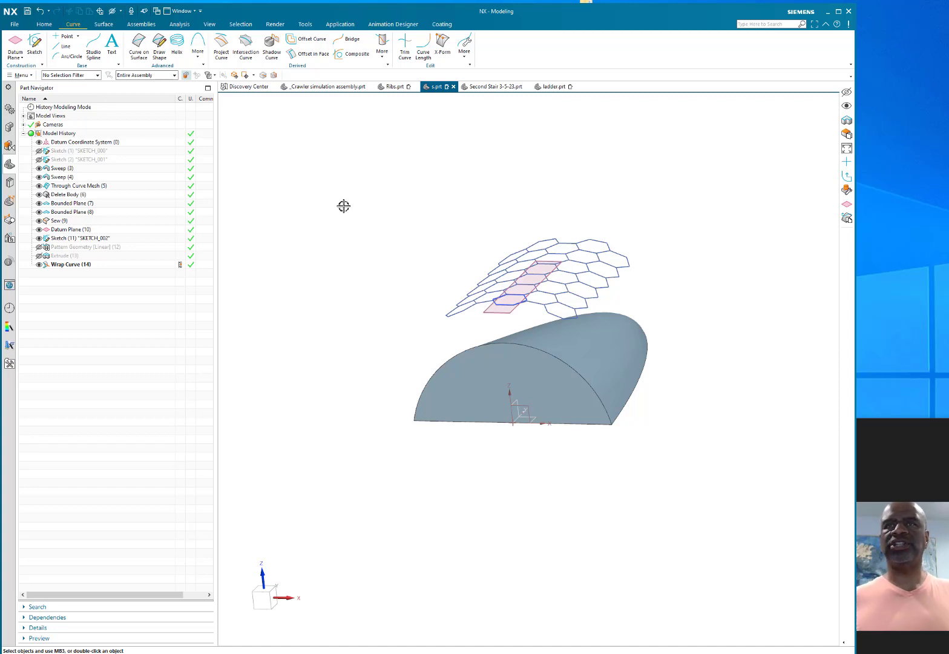
{"action": "middle_click_drag", "start_coordinate": [397, 281], "coordinate": [377, 220]}
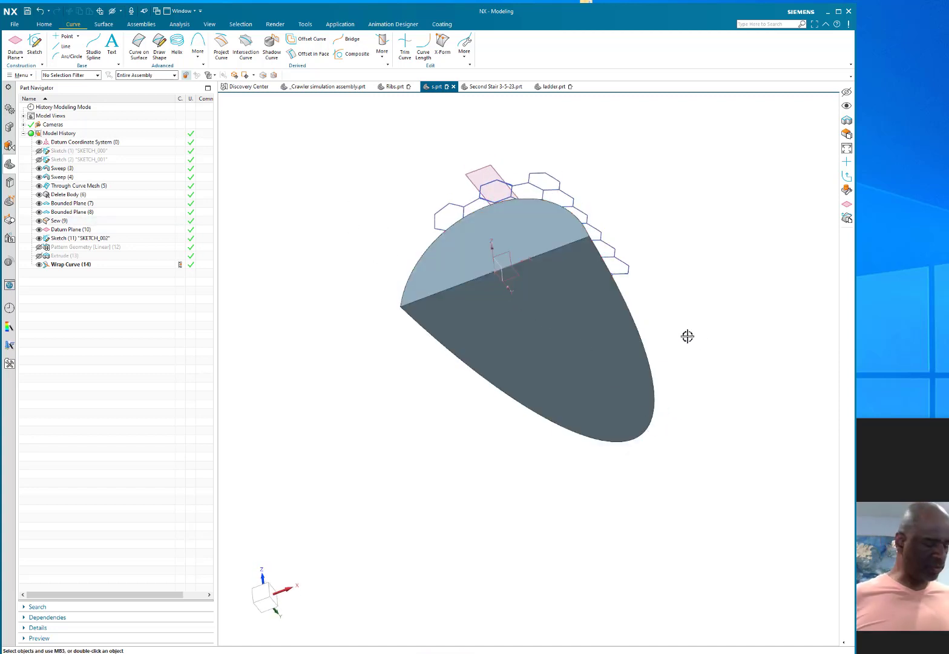
{"action": "key", "text": "ctrl+shift+b"}
{"action": "key", "text": "ctrl+shift+k"}
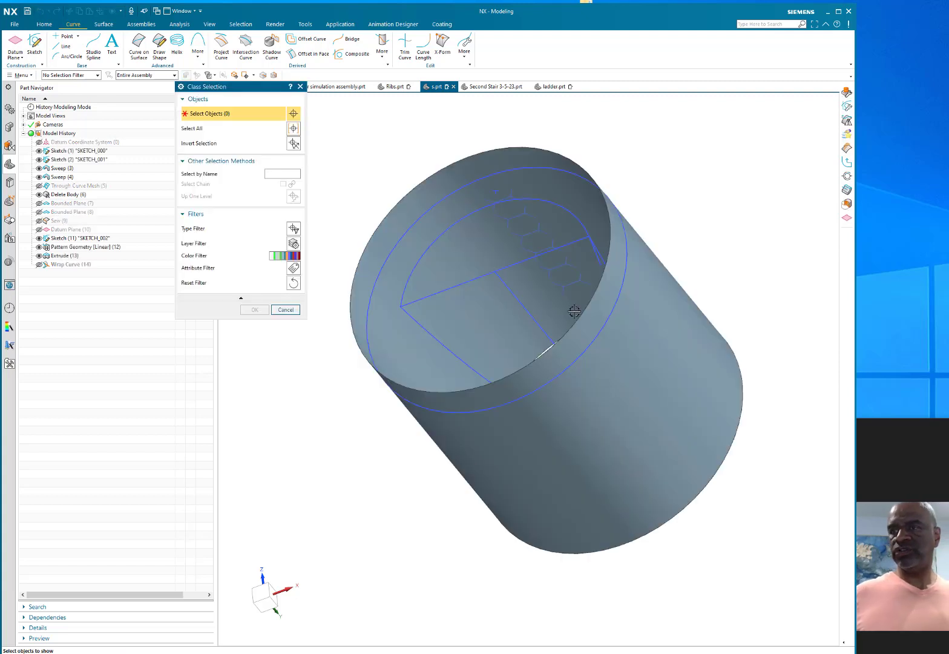
{"action": "left_click", "coordinate": [525, 304]}
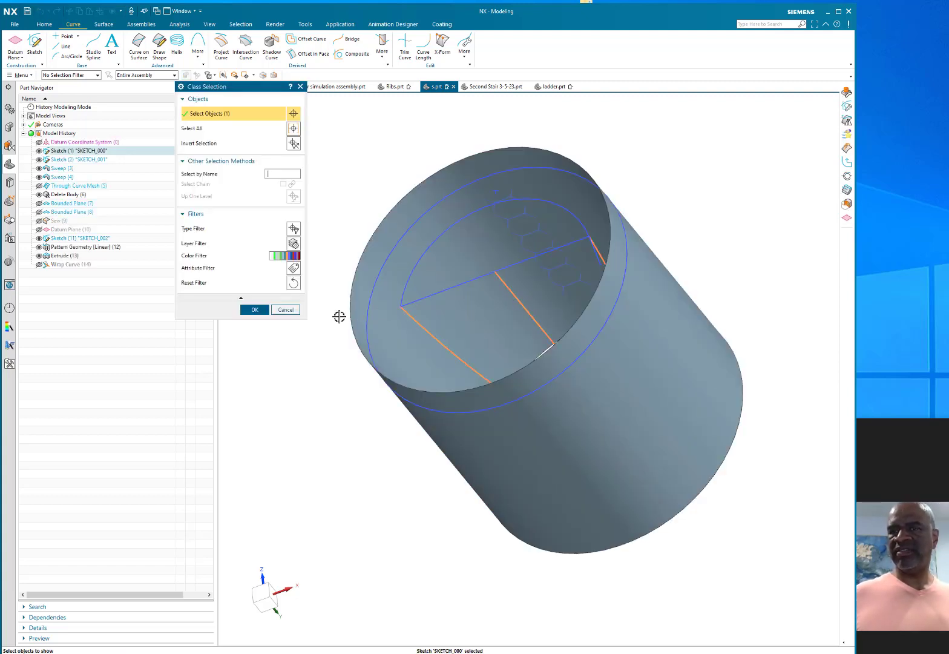
{"action": "left_click", "coordinate": [255, 309]}
{"action": "key", "text": "ctrl+shift+b"}
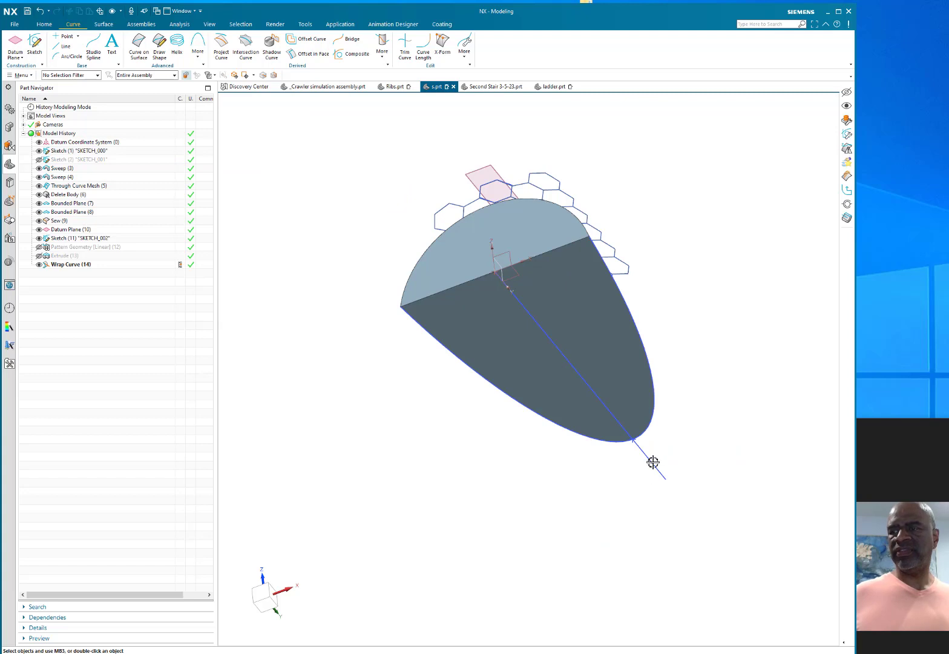
Step: Set up a projection of the wrapped hexagon curves onto the body's curved face, directed toward the body's sketched centre line
{"action": "middle_click_drag", "start_coordinate": [682, 259], "coordinate": [666, 314]}
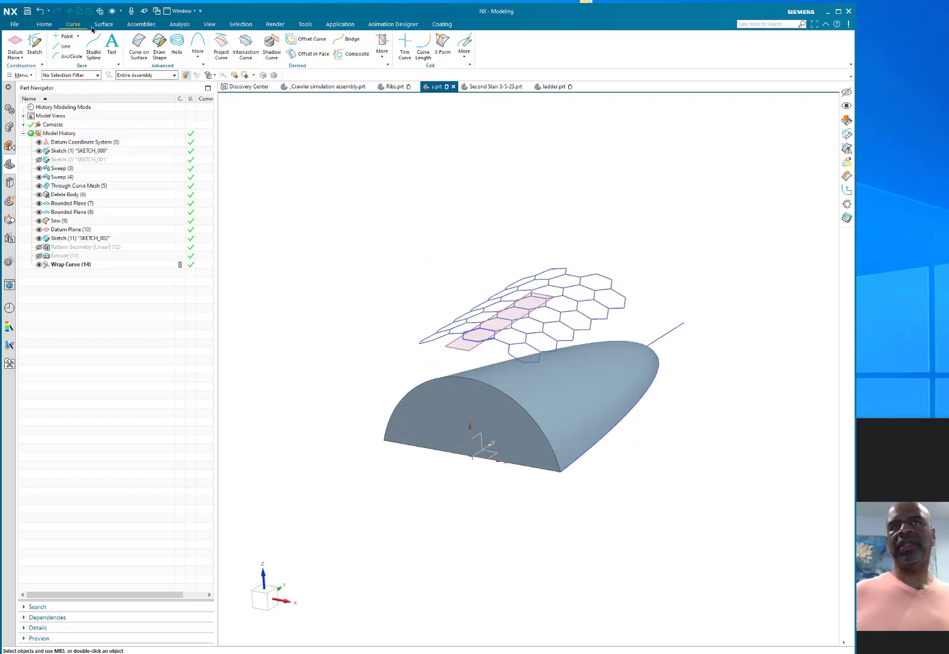
{"action": "left_click", "coordinate": [104, 25]}
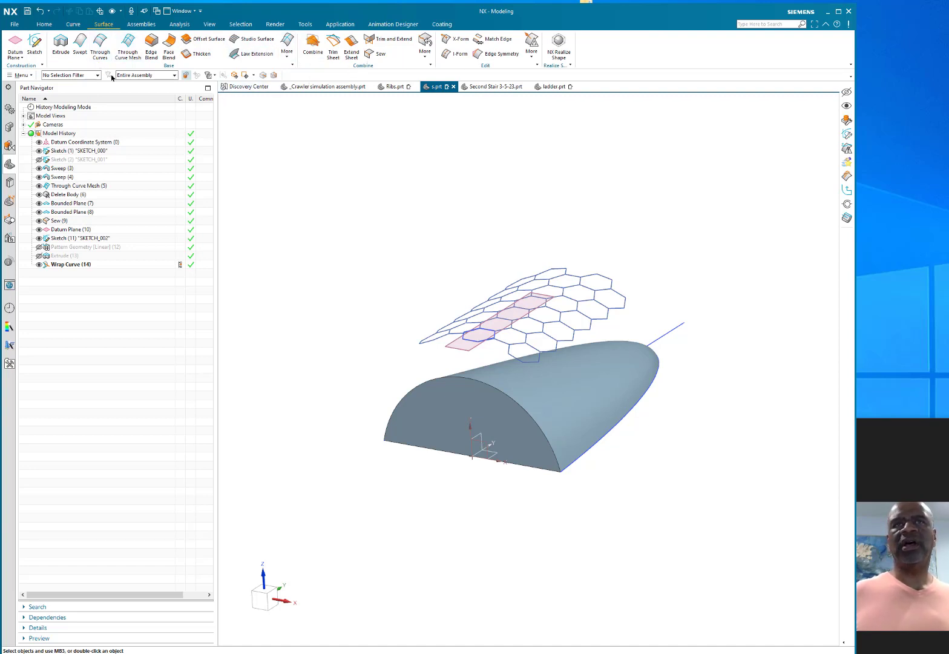
{"action": "left_click", "coordinate": [73, 25]}
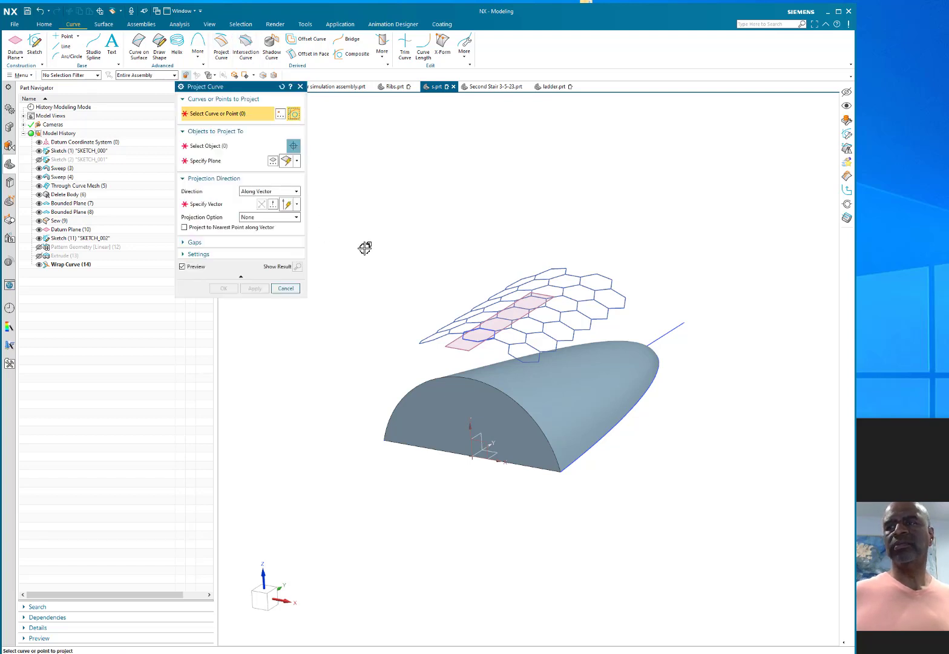
{"action": "middle_click_drag", "start_coordinate": [394, 274], "coordinate": [357, 255]}
{"action": "left_click", "coordinate": [419, 294]}
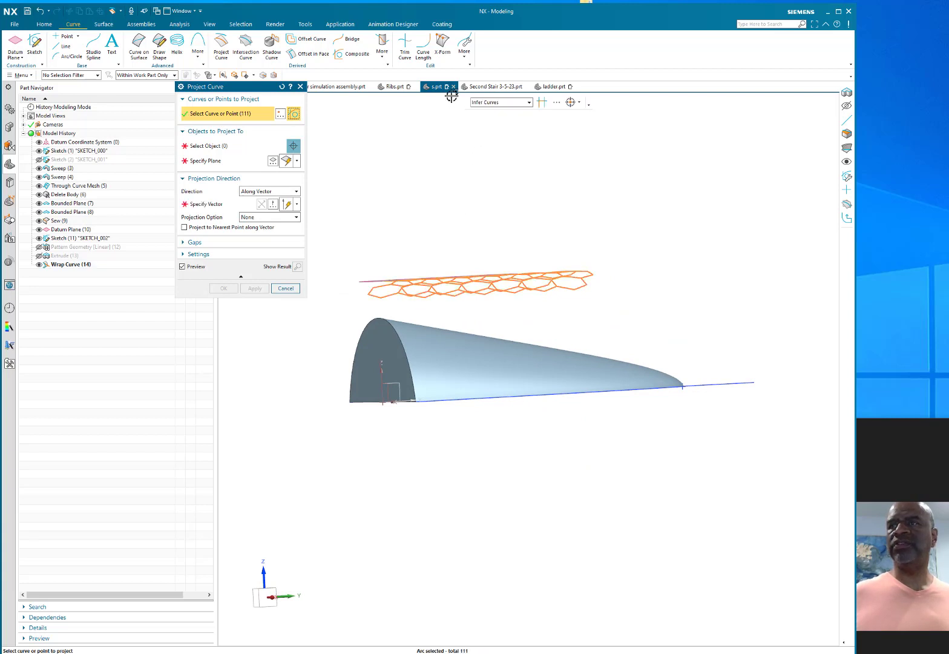
{"action": "left_click", "coordinate": [216, 147]}
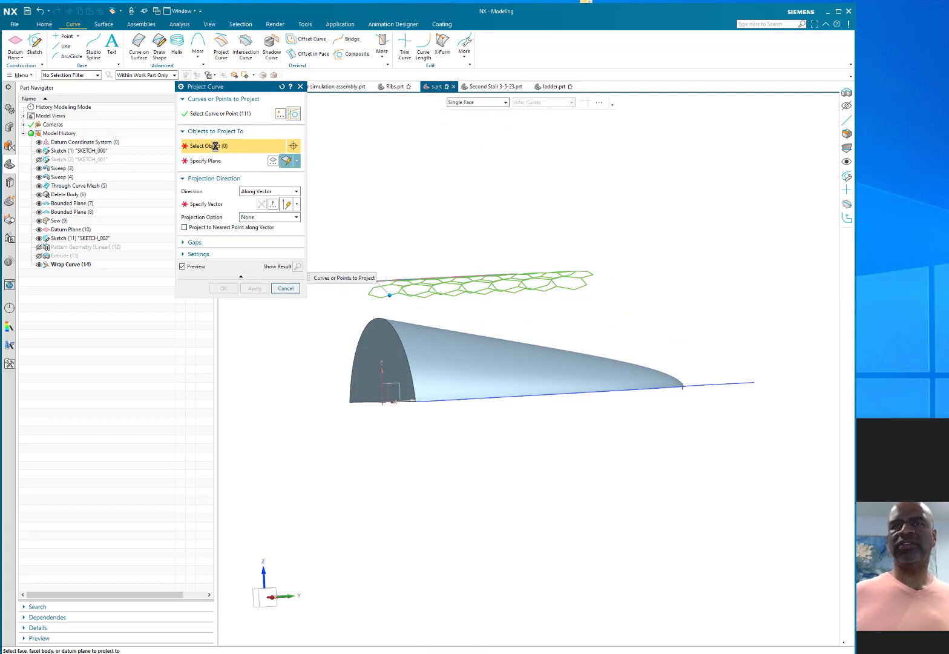
{"action": "left_click", "coordinate": [483, 309]}
{"action": "left_click", "coordinate": [287, 193]}
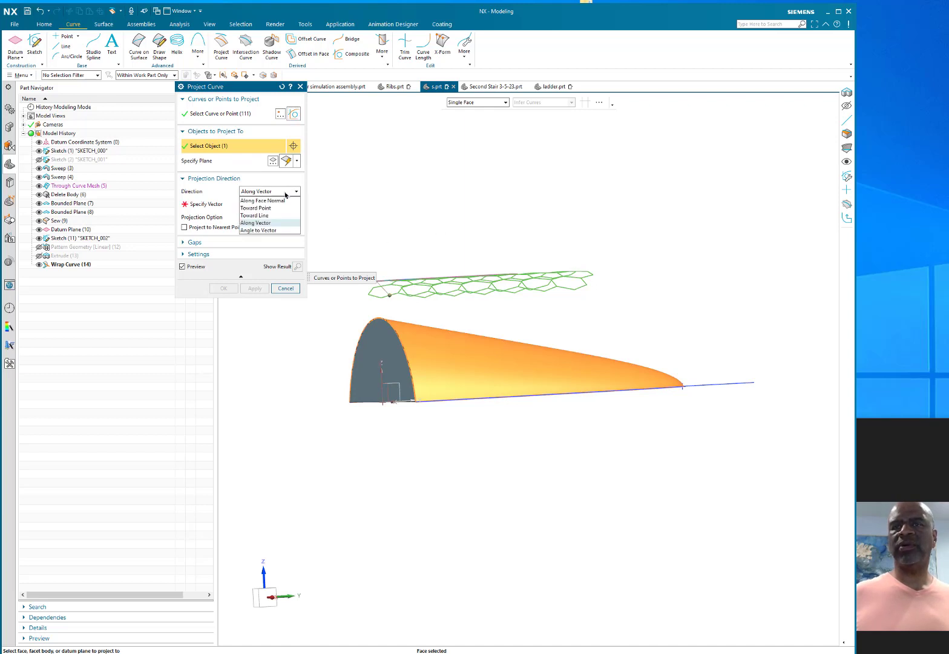
{"action": "left_click", "coordinate": [254, 215]}
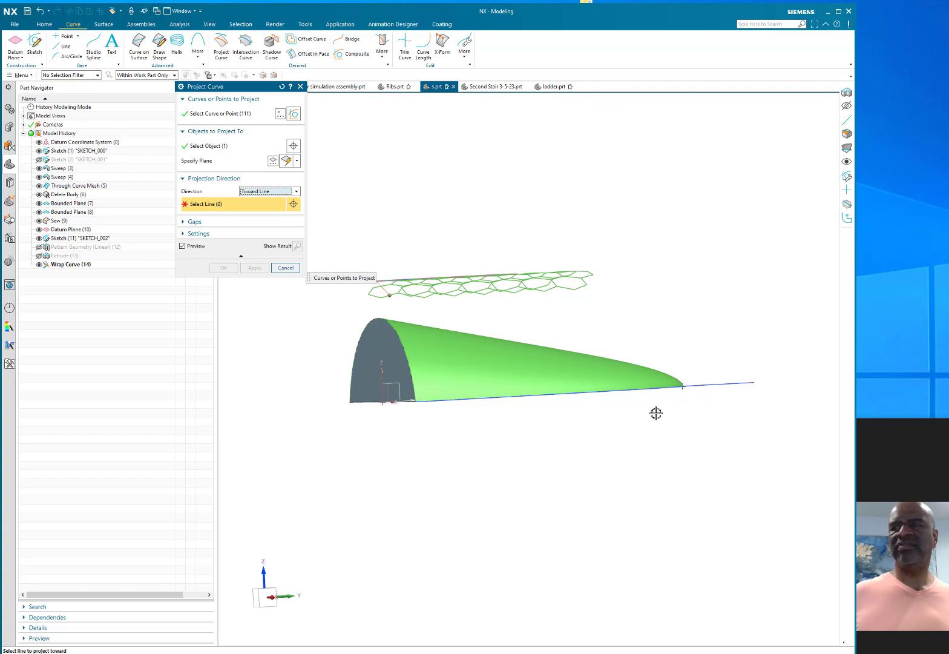
{"action": "left_click", "coordinate": [731, 383]}
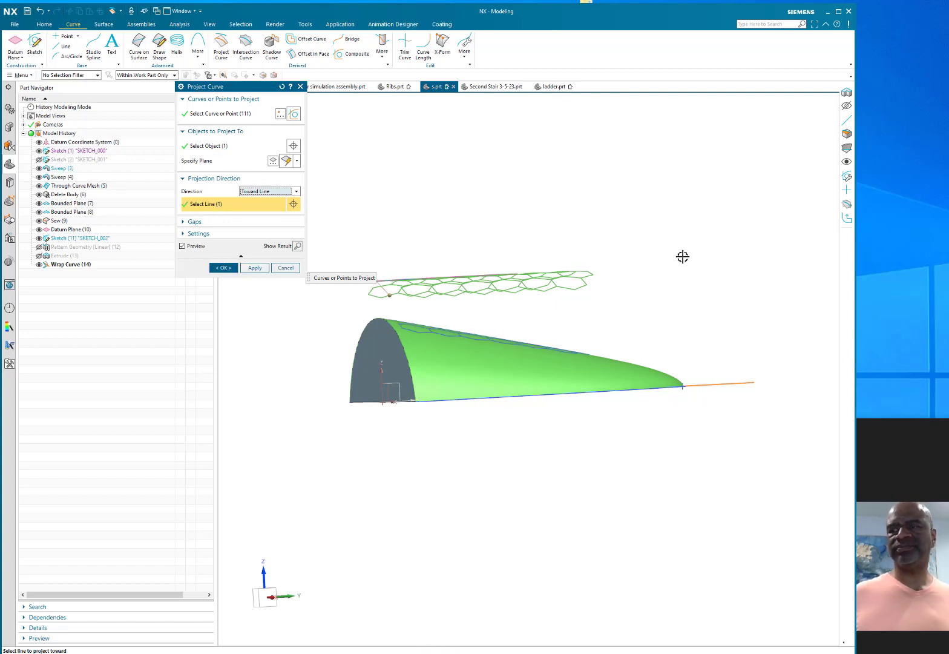
{"action": "middle_click_drag", "start_coordinate": [659, 196], "coordinate": [711, 256]}
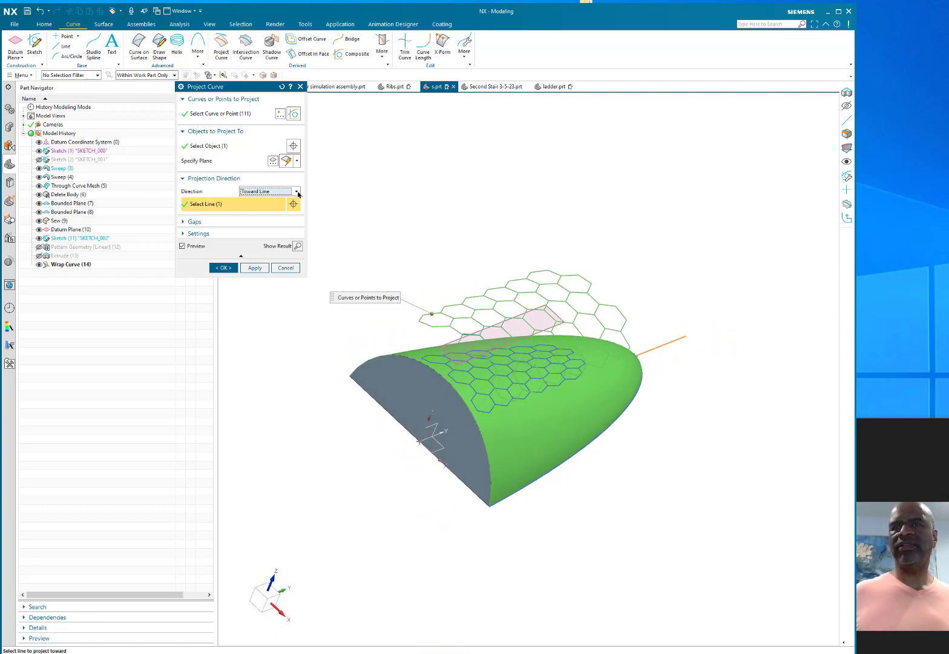
Step: Try the Along Face Normal direction for projecting the hexagon curves onto the curved face
{"action": "left_click", "coordinate": [297, 191]}
{"action": "left_click", "coordinate": [285, 200]}
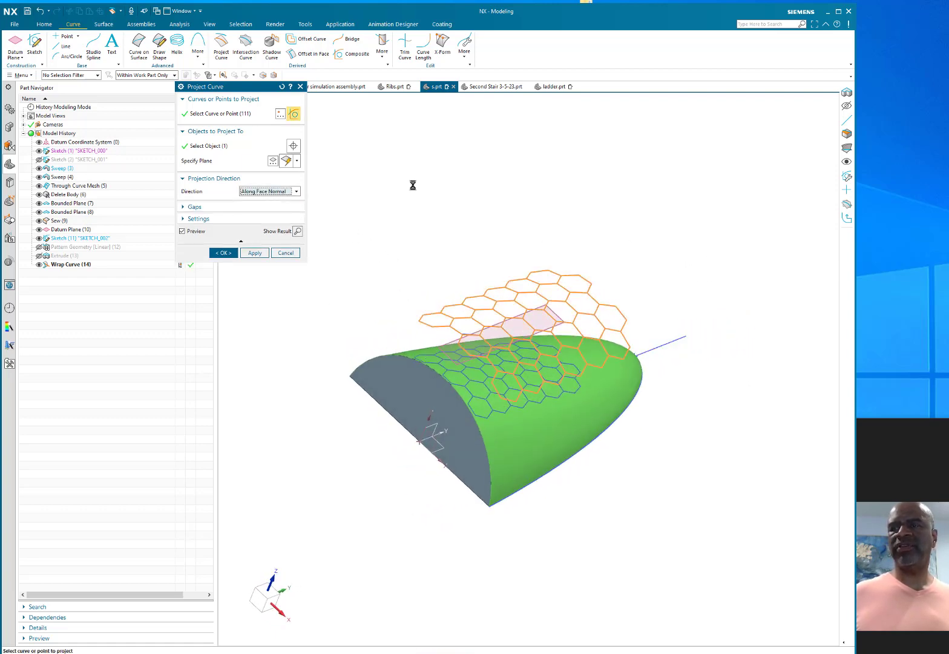
{"action": "mouse_move", "coordinate": [474, 190]}
{"action": "middle_mouse_down"}
{"action": "mouse_move", "coordinate": [462, 226]}
{"action": "mouse_move", "coordinate": [441, 233]}
{"action": "mouse_move", "coordinate": [452, 210]}
{"action": "mouse_move", "coordinate": [508, 220]}
{"action": "mouse_move", "coordinate": [481, 230]}
{"action": "mouse_move", "coordinate": [470, 197]}
{"action": "mouse_move", "coordinate": [481, 193]}
{"action": "mouse_move", "coordinate": [480, 212]}
{"action": "mouse_move", "coordinate": [466, 210]}
{"action": "middle_mouse_up"}
Step: Project the wrapped hexagon curves onto the body's curved face along a vector pointing down the Z axis
{"action": "left_click", "coordinate": [296, 191]}
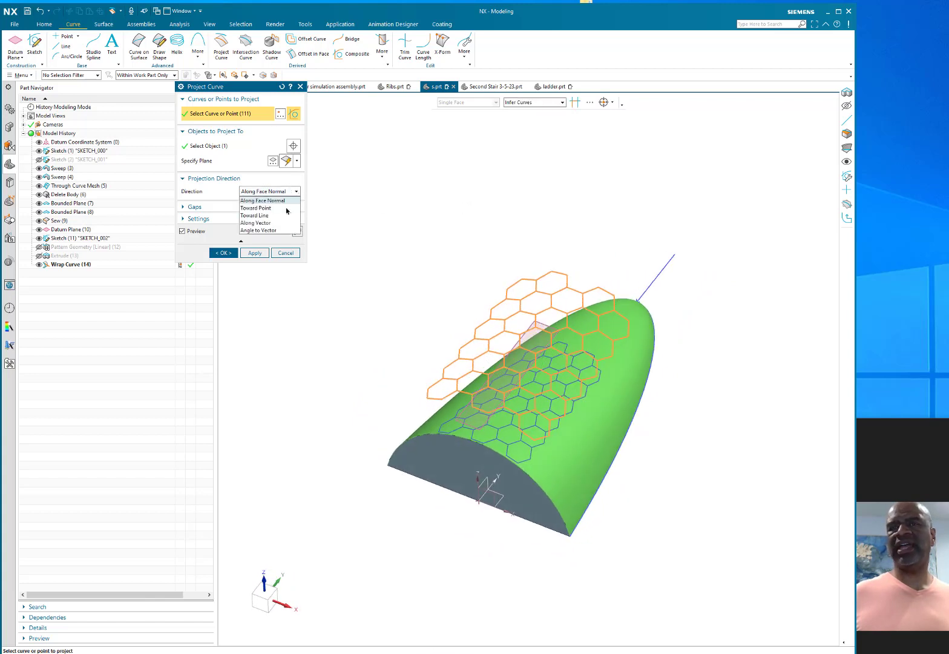
{"action": "left_click", "coordinate": [255, 223]}
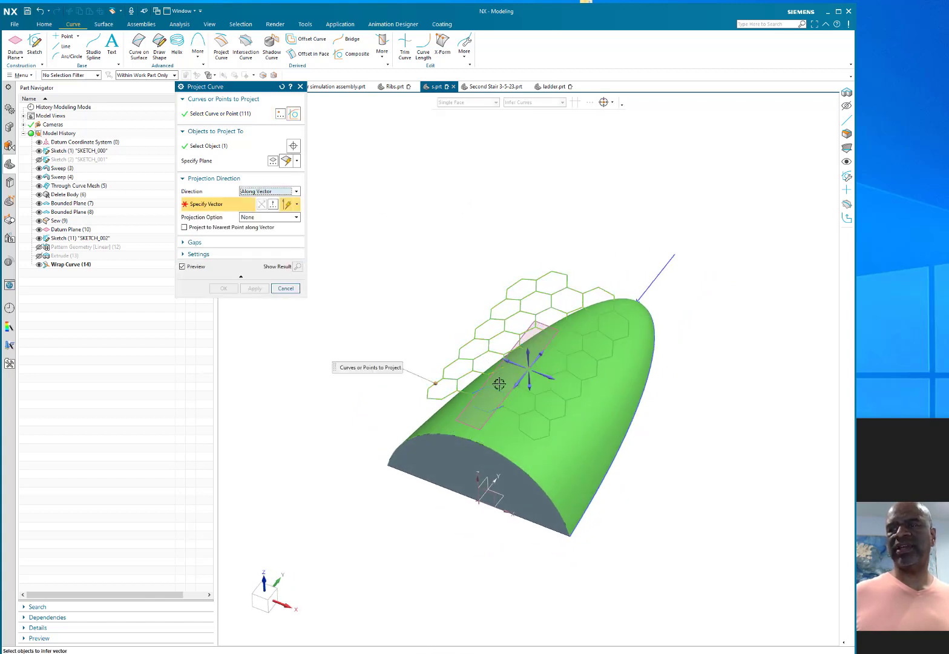
{"action": "left_click", "coordinate": [529, 385]}
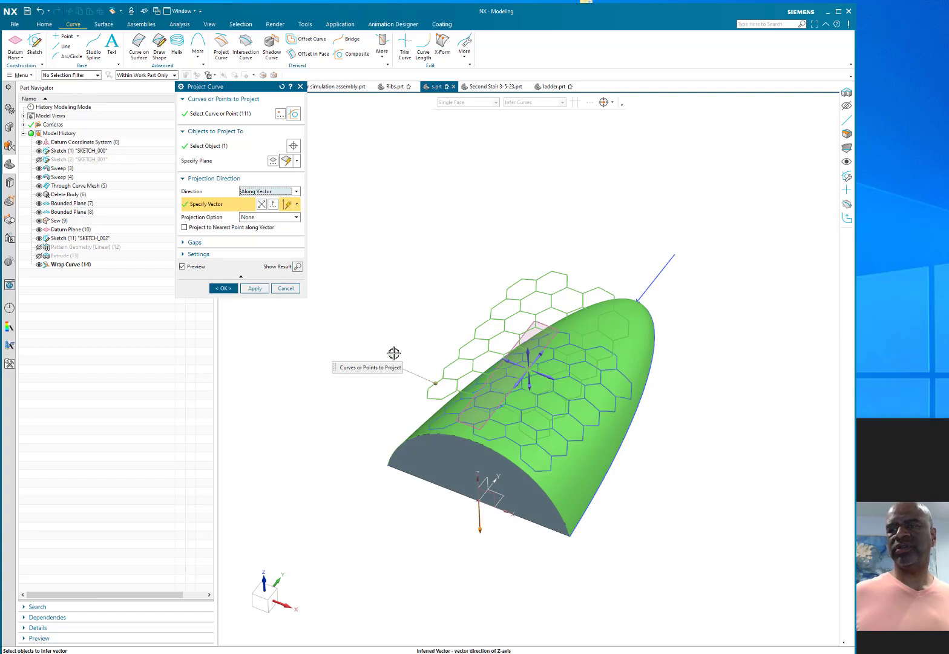
{"action": "left_click", "coordinate": [223, 288]}
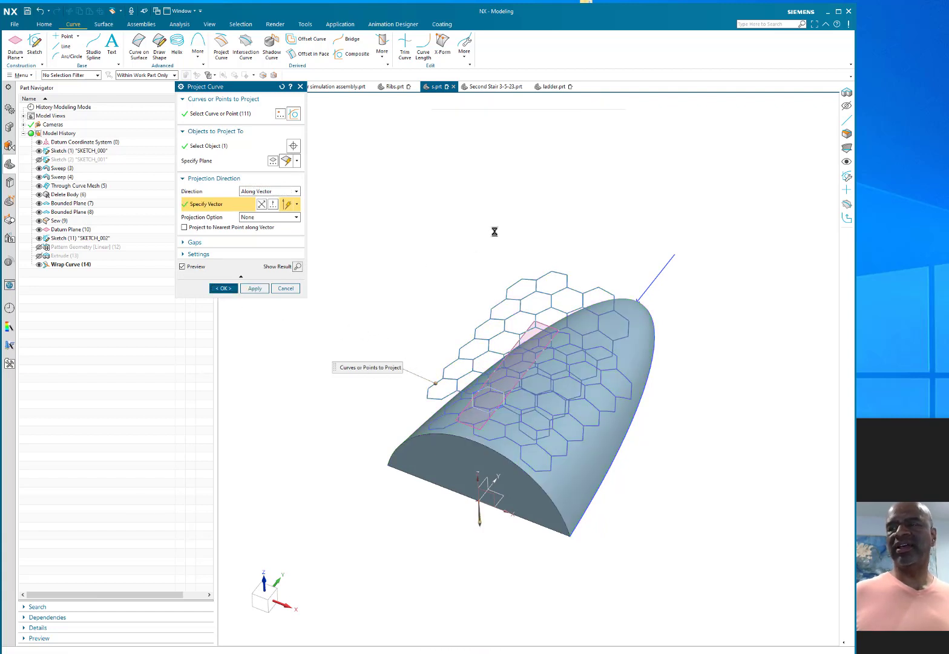
{"action": "middle_click_drag", "start_coordinate": [494, 231], "coordinate": [463, 169]}
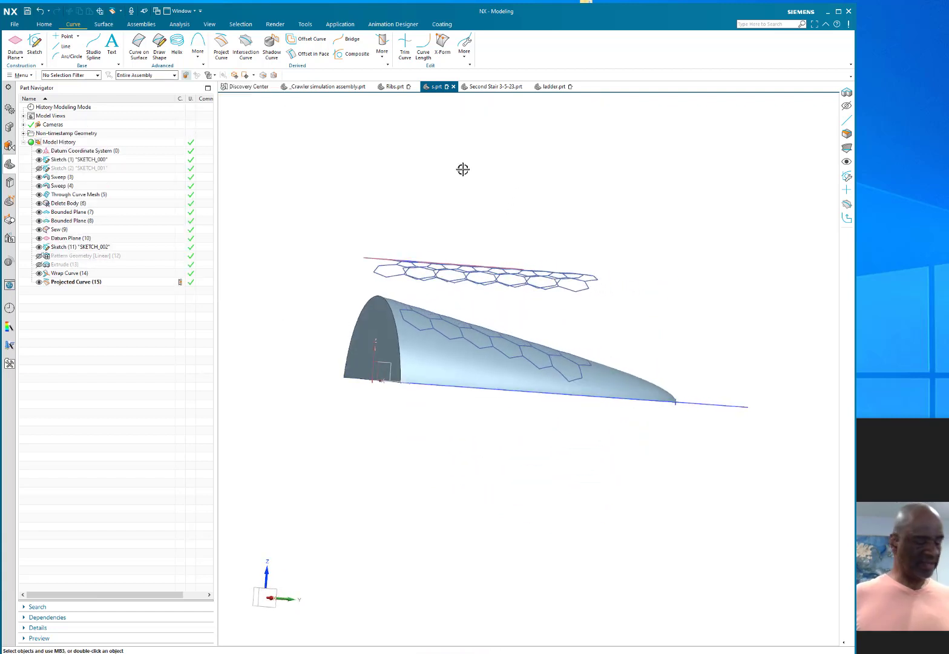
{"action": "key", "text": "ctrl+b"}
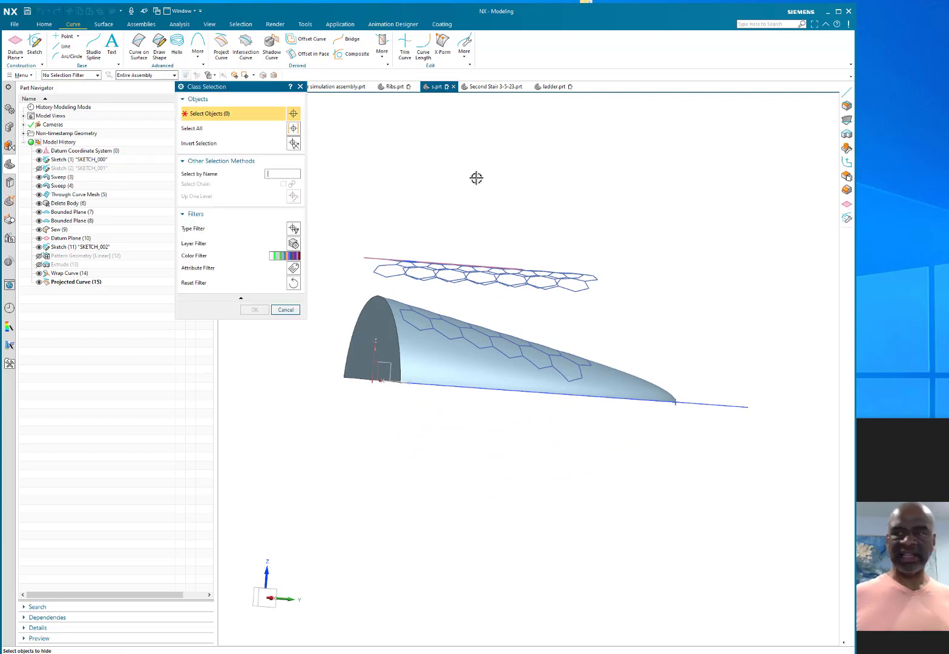
{"action": "left_click_drag", "start_coordinate": [357, 223], "coordinate": [626, 299]}
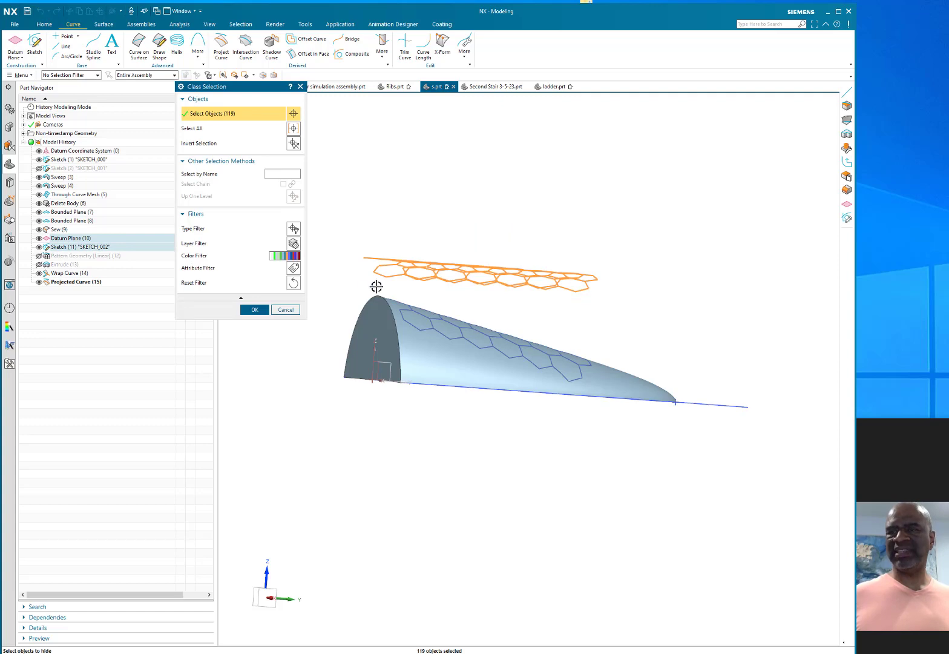
{"action": "middle_click_drag", "start_coordinate": [574, 347], "coordinate": [591, 413]}
{"action": "mouse_move", "coordinate": [631, 338]}
{"action": "middle_mouse_down"}
{"action": "mouse_move", "coordinate": [581, 367]}
{"action": "mouse_move", "coordinate": [647, 323]}
{"action": "middle_mouse_up"}
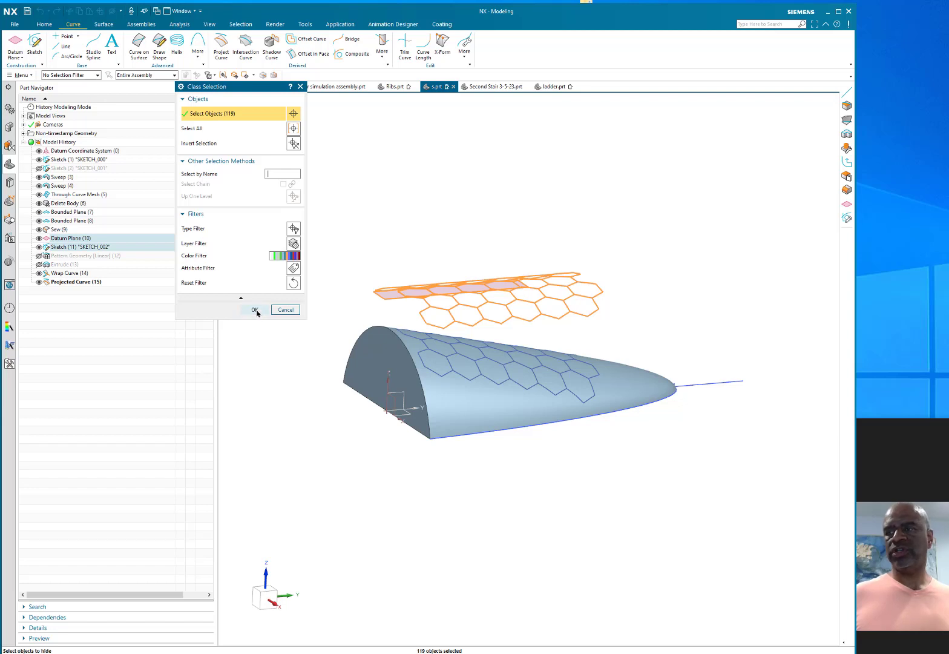
{"action": "middle_click_drag", "start_coordinate": [549, 474], "coordinate": [555, 437]}
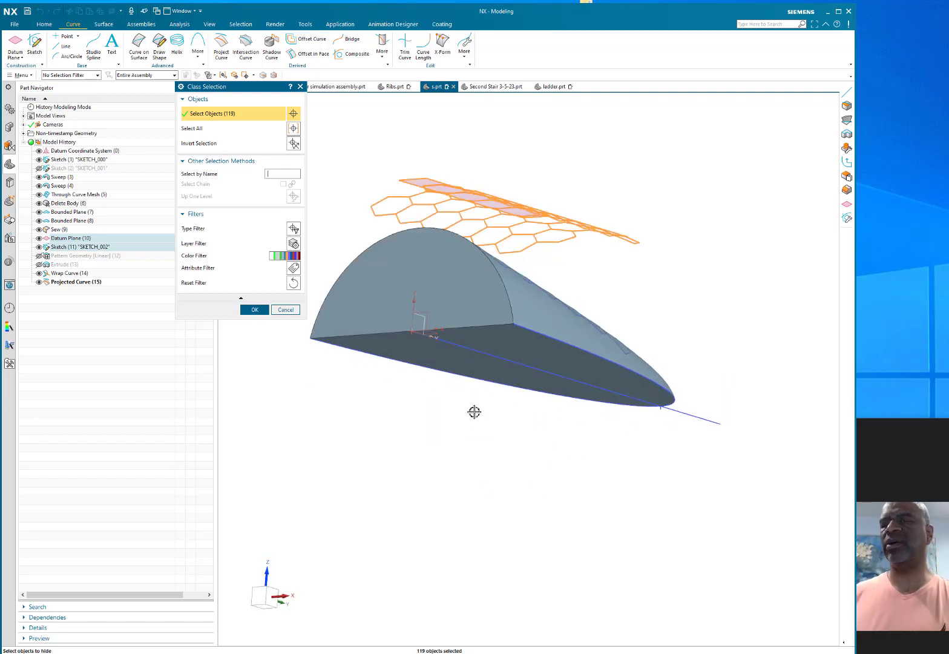
{"action": "left_click", "coordinate": [254, 309]}
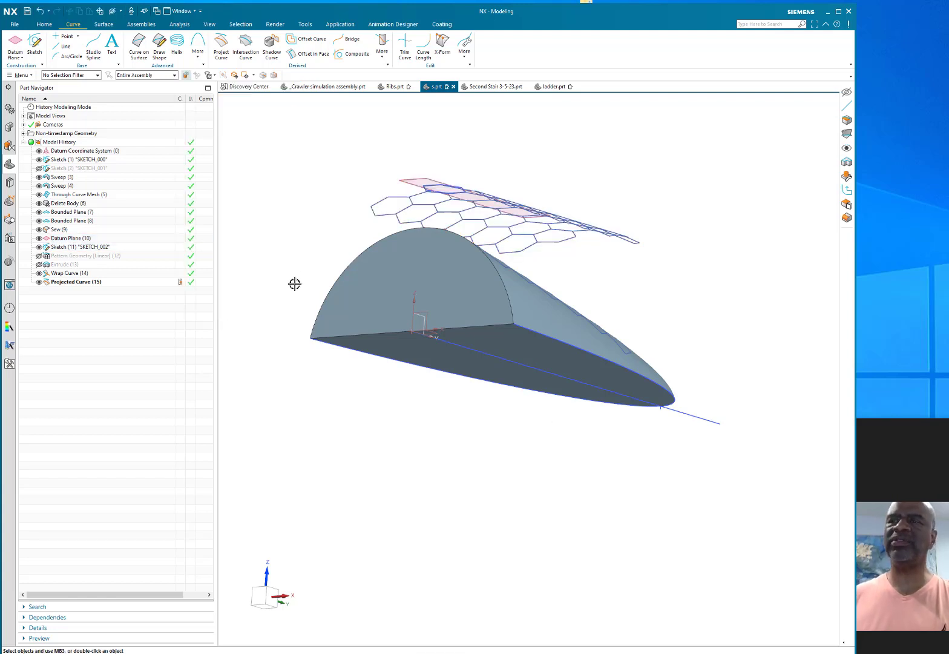
Step: Undo the projection of the hexagon curves onto the body
{"action": "middle_click_drag", "start_coordinate": [332, 223], "coordinate": [318, 258]}
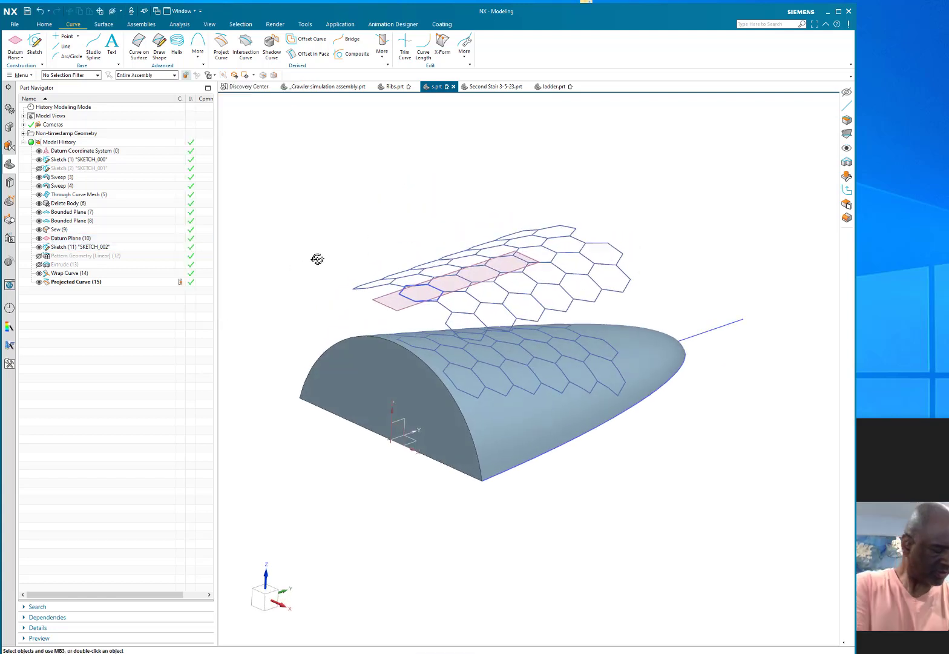
{"action": "key", "text": "ctrl+z"}
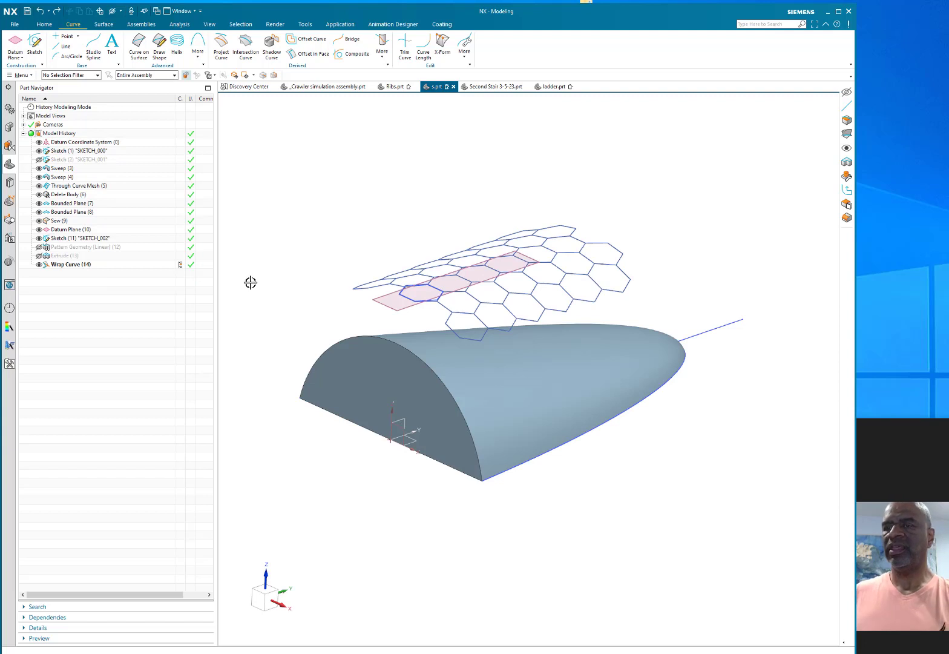
Step: Sketch a horizontal line about 16.6 long on the Right plane, about 2.7 below the body's base and starting about 0.4 behind the origin
{"action": "left_click", "coordinate": [36, 44]}
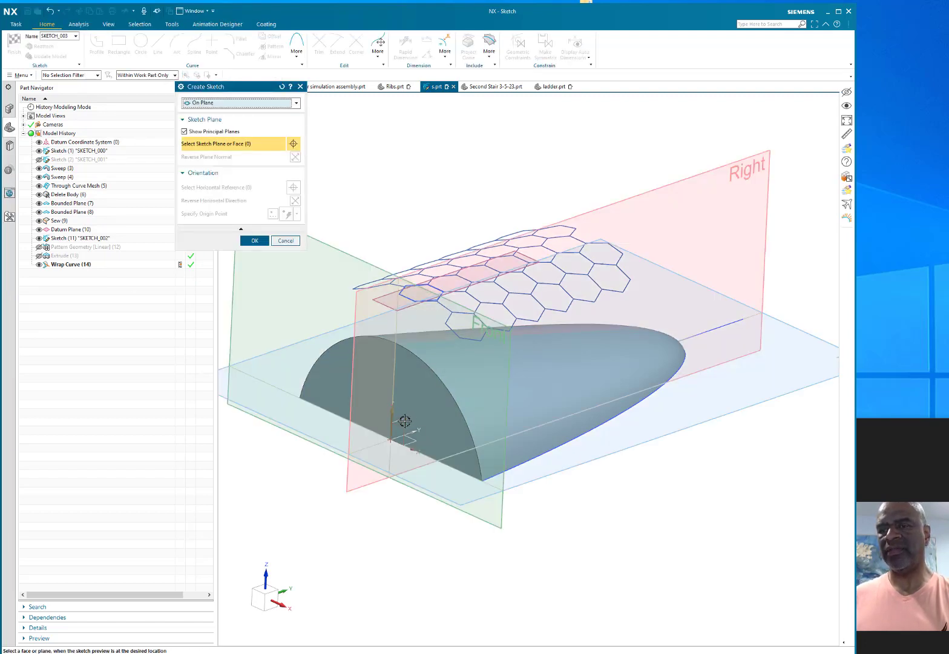
{"action": "left_click", "coordinate": [256, 240]}
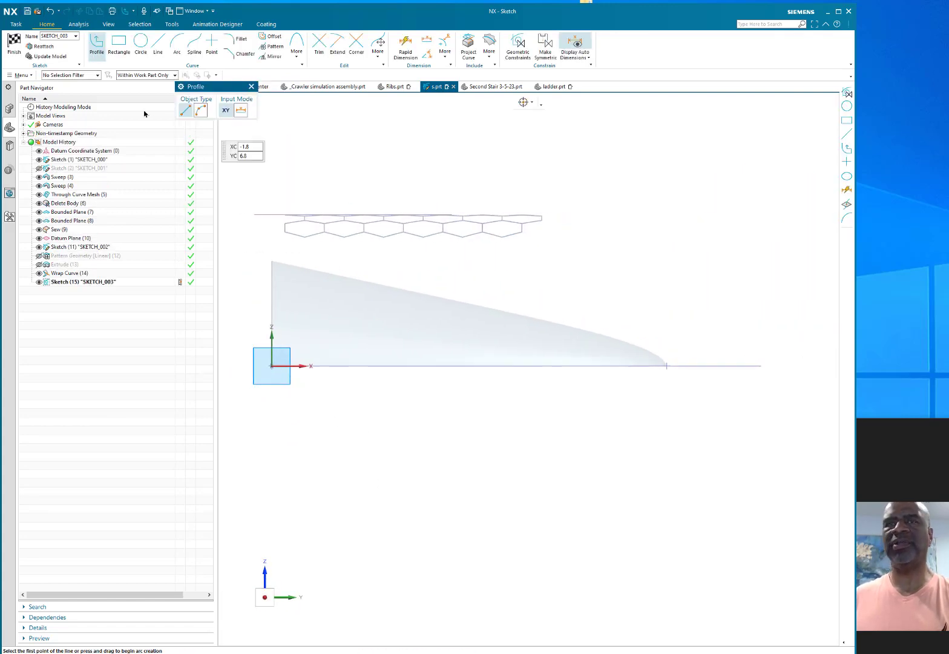
{"action": "left_click", "coordinate": [158, 42]}
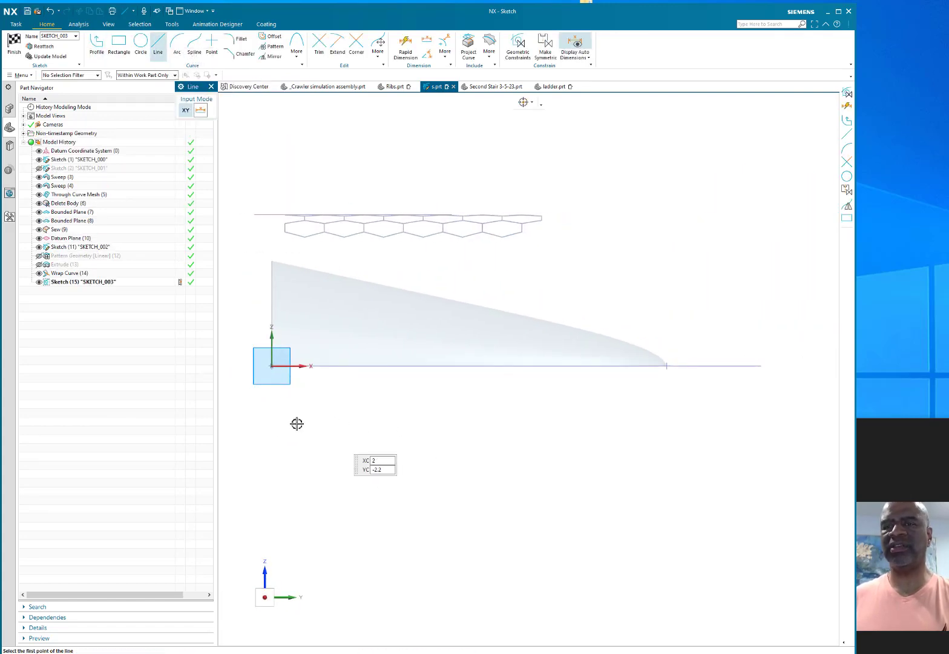
{"action": "left_click", "coordinate": [261, 437]}
{"action": "left_click", "coordinate": [699, 450]}
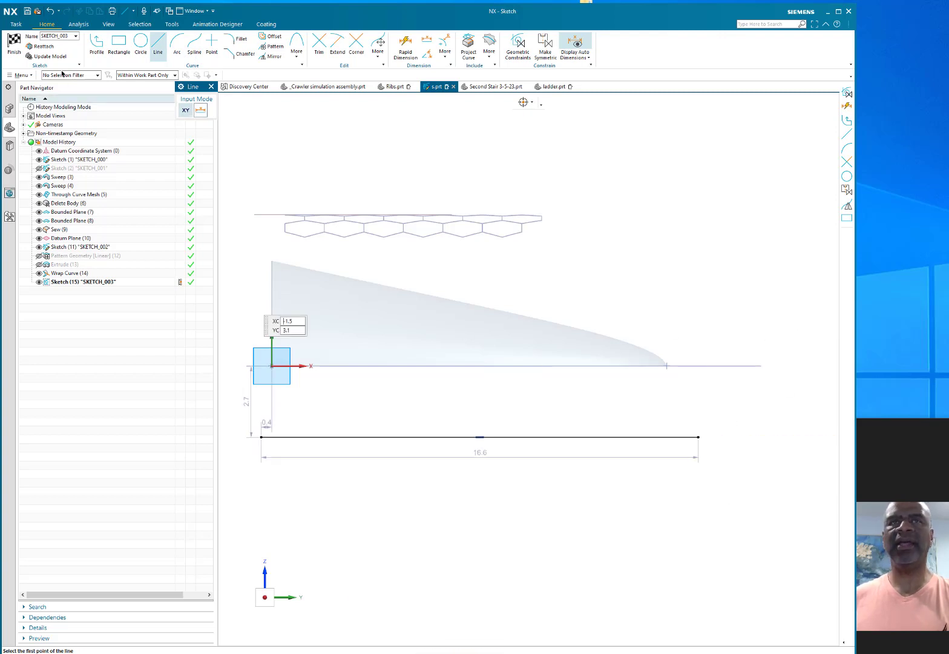
{"action": "left_click", "coordinate": [14, 42]}
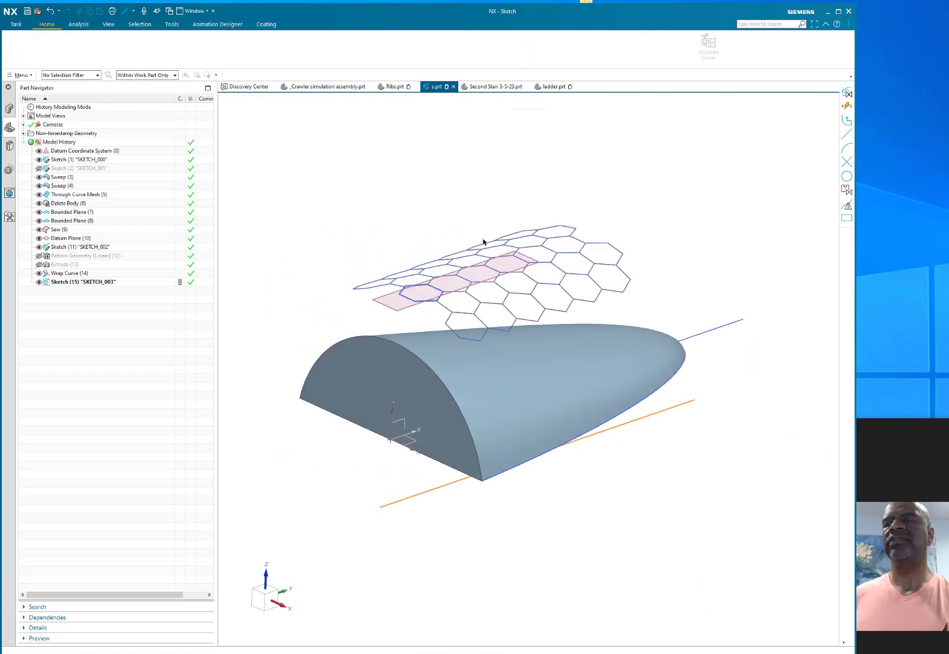
{"action": "mouse_move", "coordinate": [483, 191]}
{"action": "middle_mouse_down"}
{"action": "mouse_move", "coordinate": [497, 199]}
{"action": "mouse_move", "coordinate": [474, 208]}
{"action": "mouse_move", "coordinate": [465, 199]}
{"action": "middle_mouse_up"}
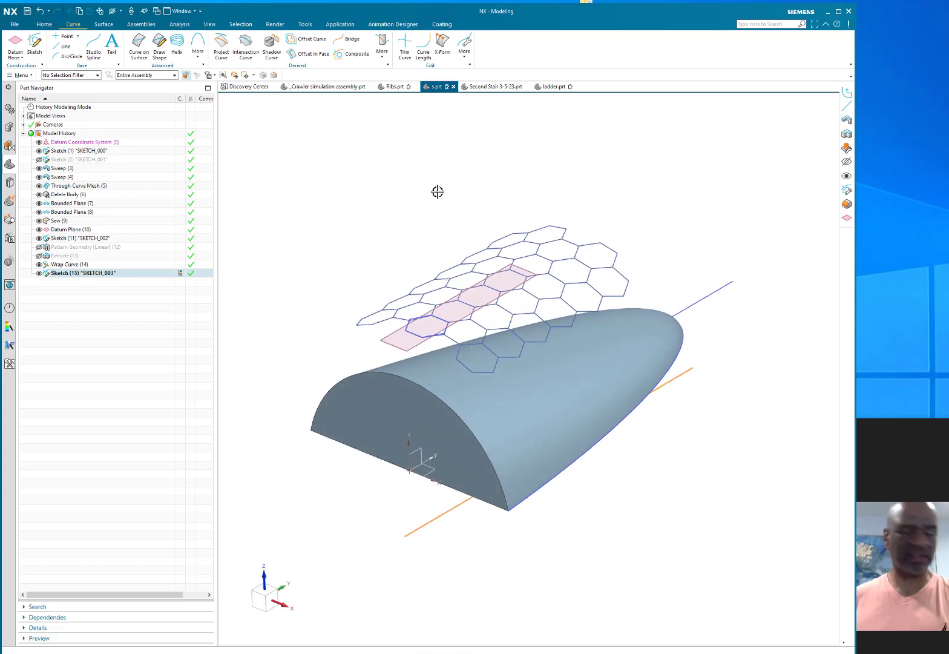
{"action": "key", "text": "Escape"}
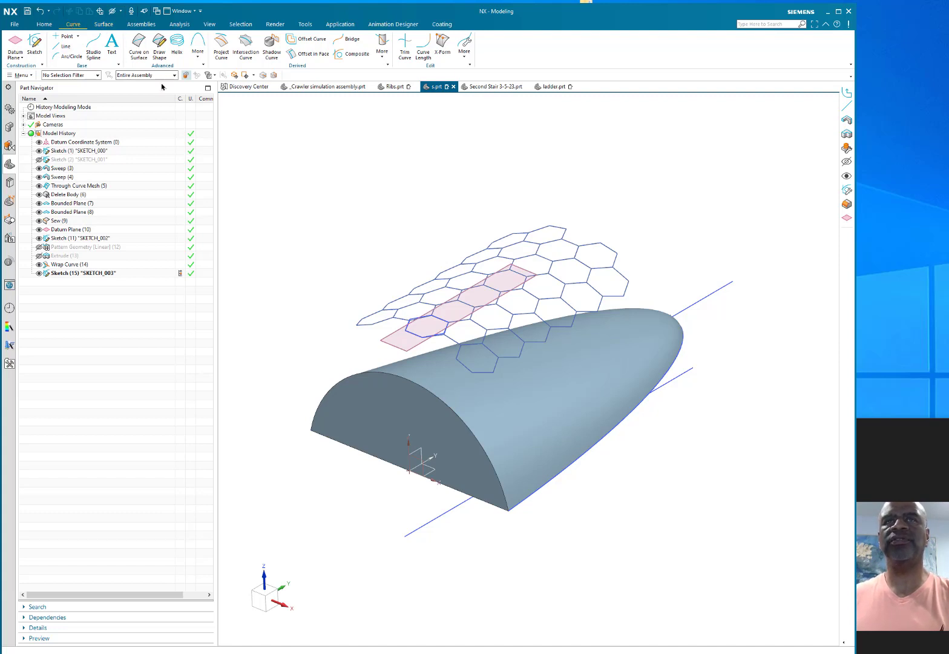
Step: Project the wrapped hexagon curves onto the body's curved face, using the Toward Line direction with the sketched line below the body
{"action": "left_click", "coordinate": [224, 50]}
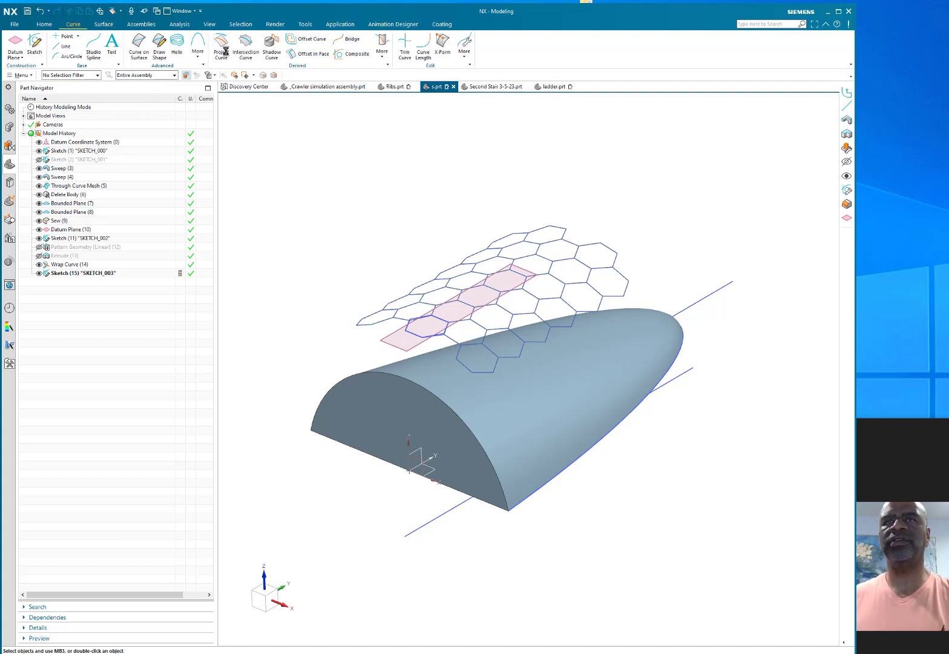
{"action": "middle_click_drag", "start_coordinate": [366, 248], "coordinate": [337, 205]}
{"action": "left_click_drag", "start_coordinate": [322, 165], "coordinate": [627, 267]}
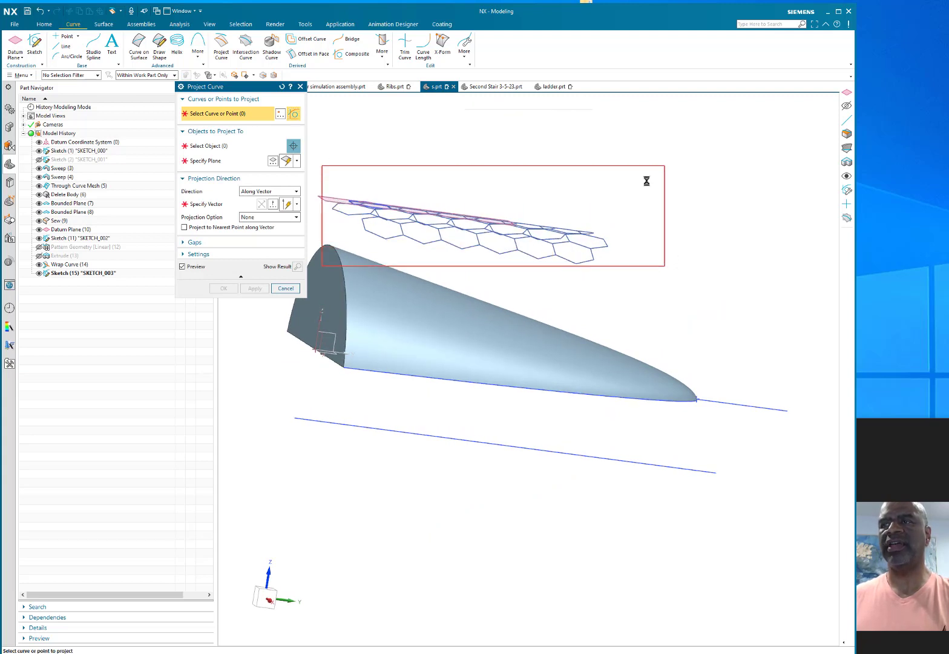
{"action": "left_click", "coordinate": [204, 147]}
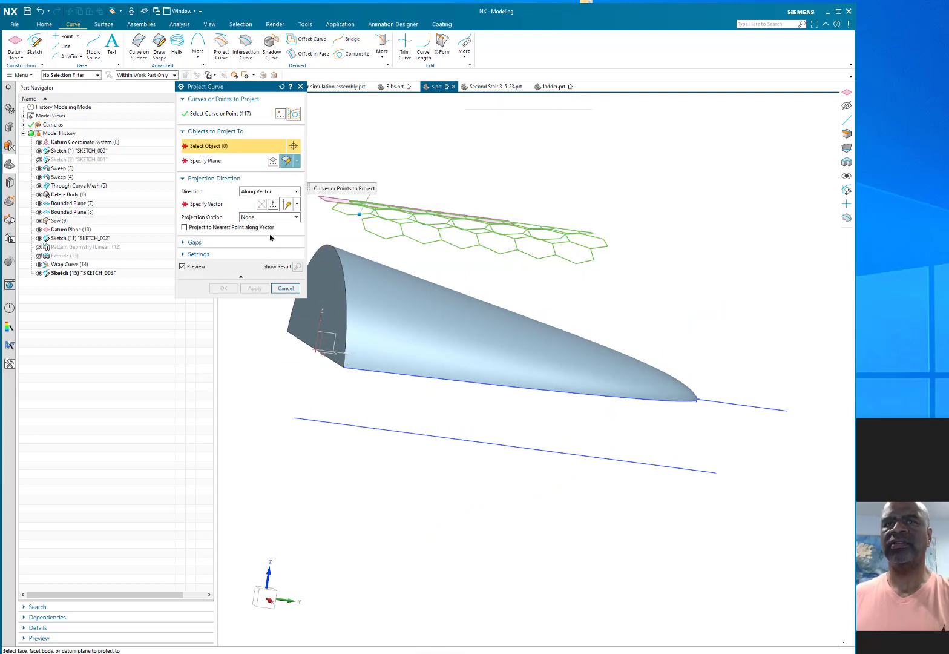
{"action": "left_click", "coordinate": [376, 274]}
{"action": "left_click", "coordinate": [291, 192]}
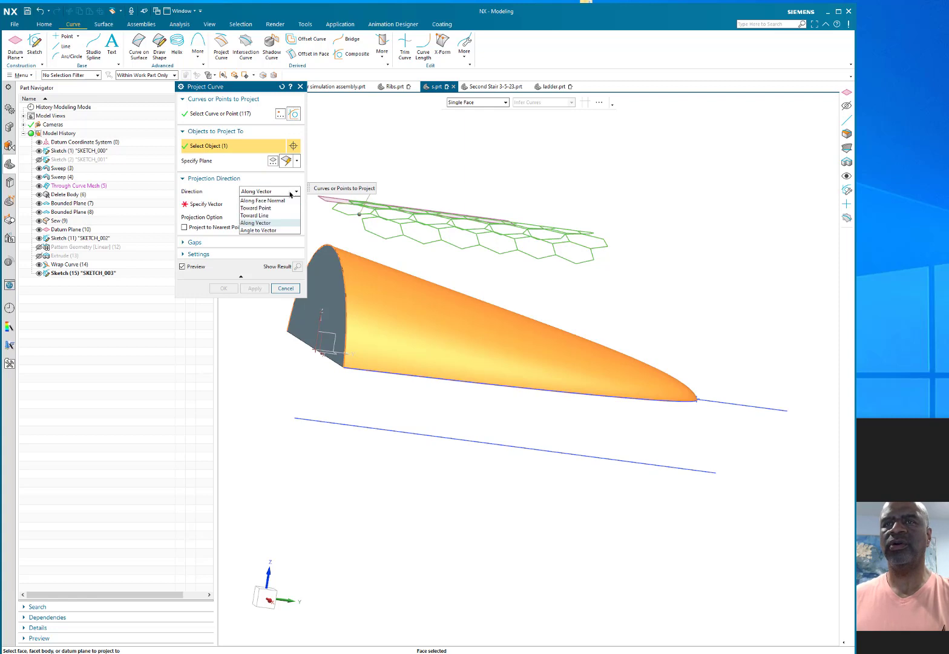
{"action": "left_click", "coordinate": [254, 215]}
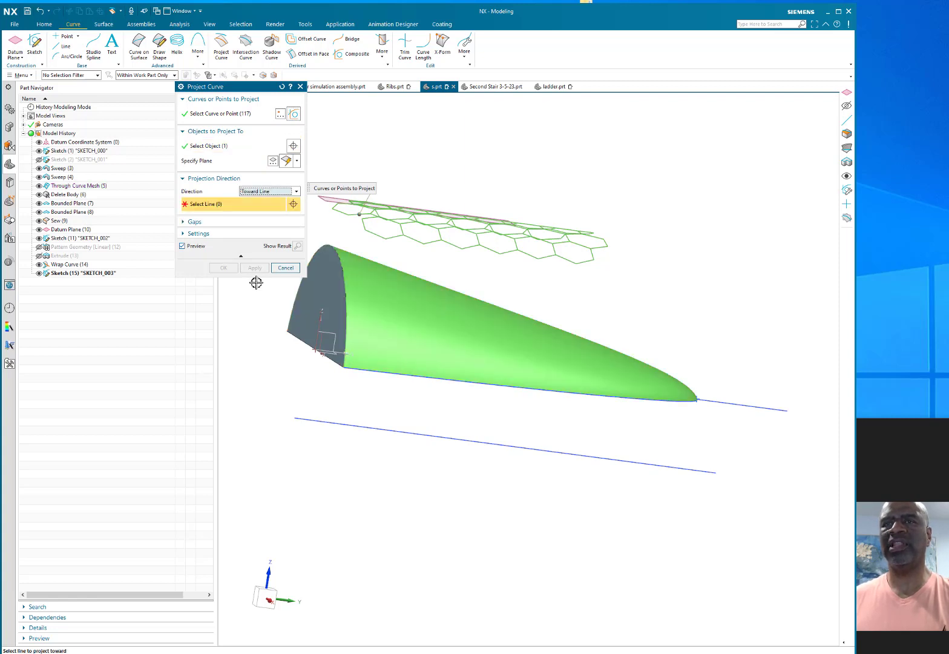
{"action": "left_click", "coordinate": [319, 421]}
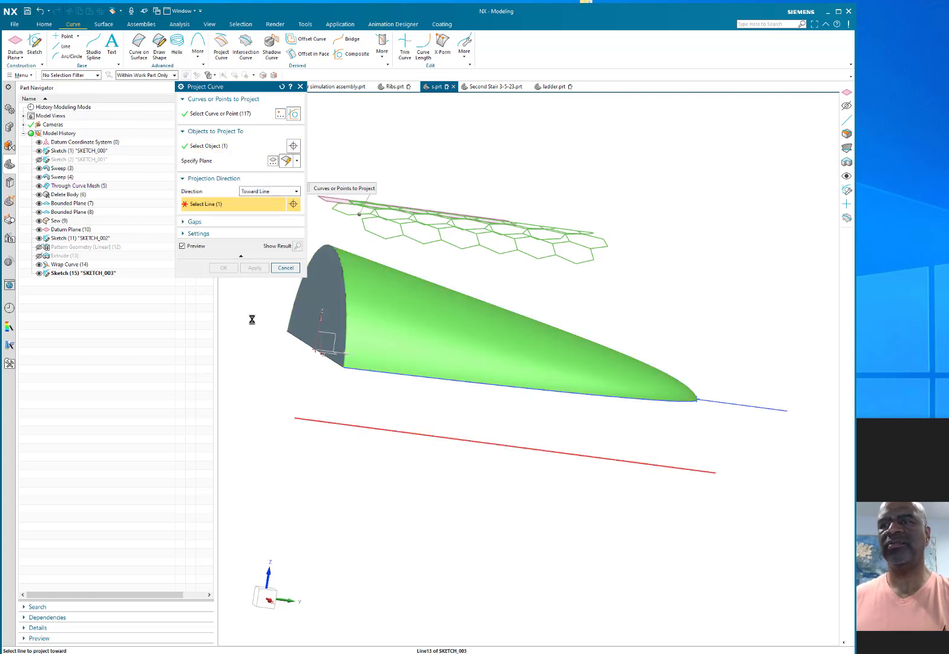
{"action": "middle_click", "coordinate": [451, 176]}
Step: Hide the wrapped hexagon curves above the body, along with the flat hexagon sketch and its datum plane
{"action": "middle_click_drag", "start_coordinate": [453, 167], "coordinate": [431, 178]}
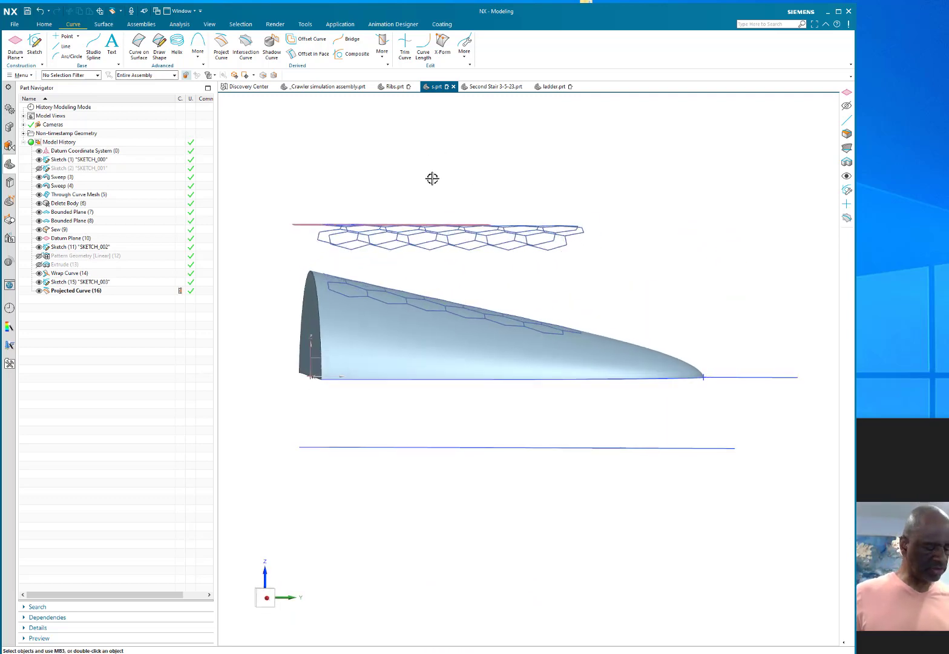
{"action": "key", "text": "ctrl+b"}
{"action": "scroll", "coordinate": [445, 185], "scroll_direction": "down", "scroll_amount": 2}
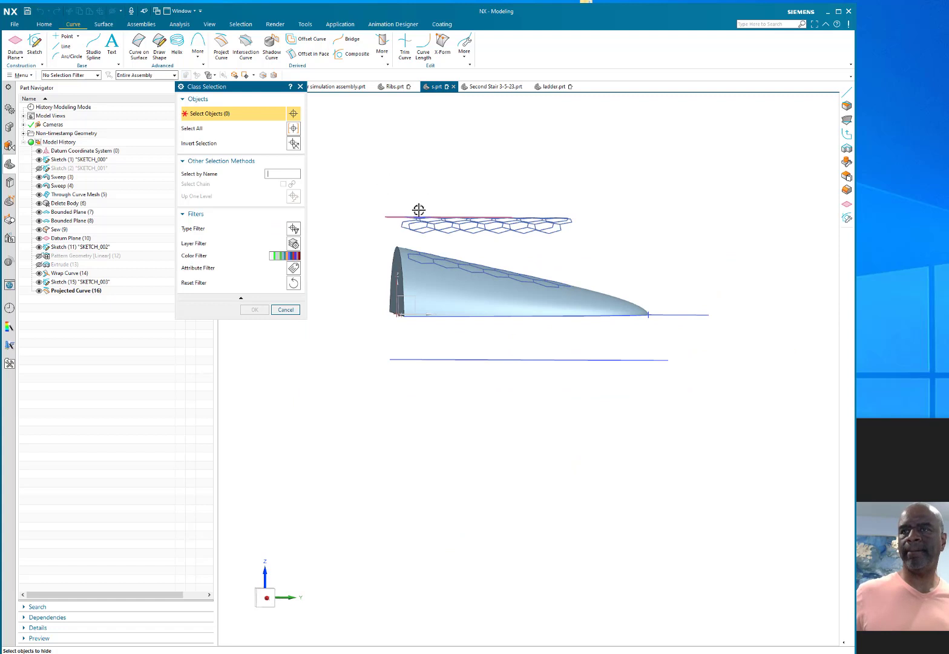
{"action": "left_click_drag", "start_coordinate": [419, 210], "coordinate": [620, 187]}
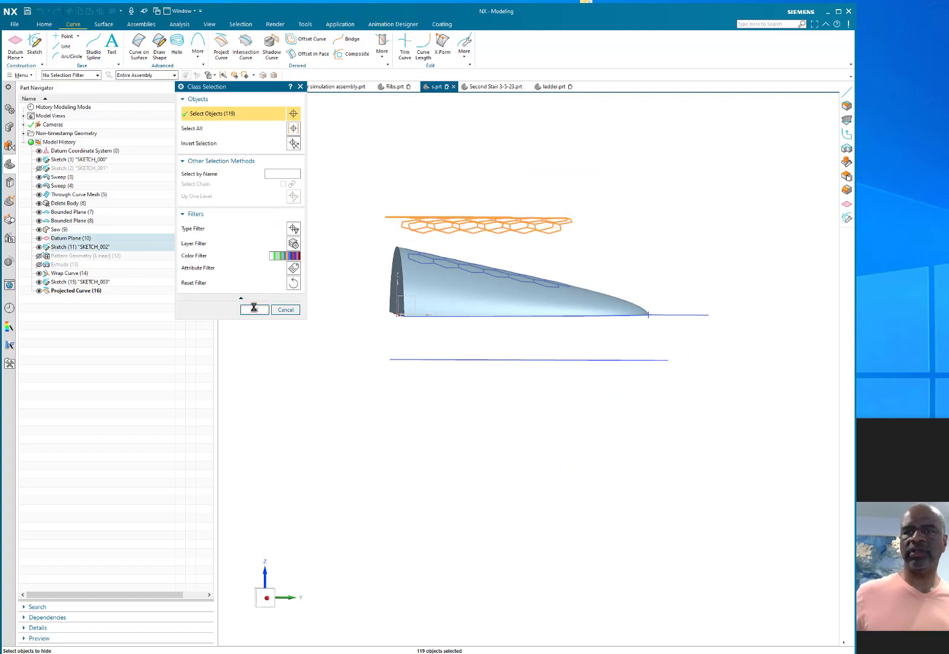
{"action": "left_click", "coordinate": [254, 308]}
Step: Lower the horizontal projection line in its Right-plane sketch to about 7.8 below the body's base and finish the sketch
{"action": "mouse_move", "coordinate": [472, 192]}
{"action": "middle_mouse_down"}
{"action": "mouse_move", "coordinate": [441, 257]}
{"action": "mouse_move", "coordinate": [406, 192]}
{"action": "mouse_move", "coordinate": [485, 364]}
{"action": "middle_mouse_up"}
{"action": "double_click", "coordinate": [491, 369]}
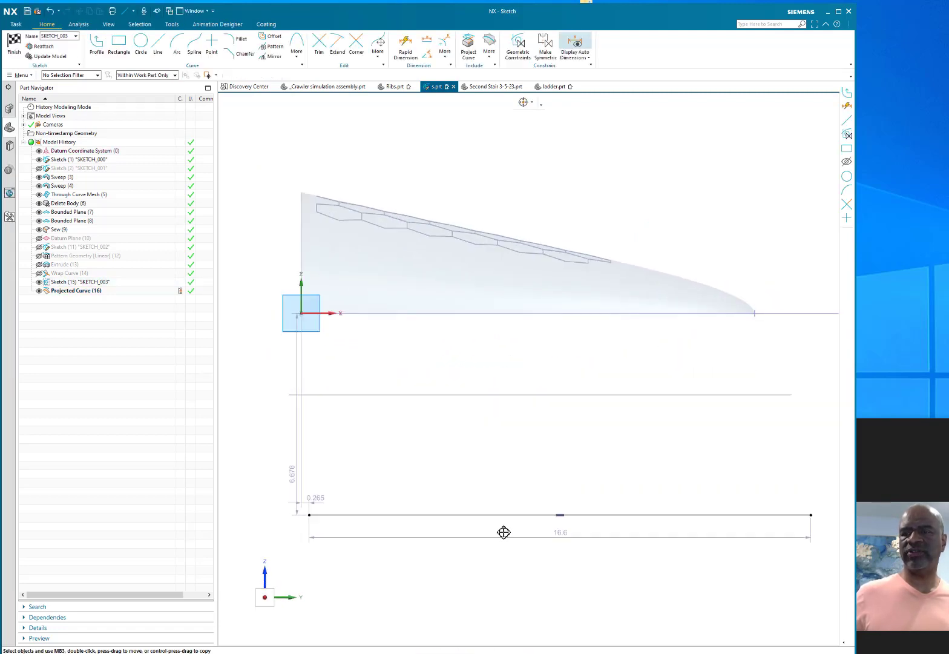
{"action": "left_click_drag", "start_coordinate": [503, 532], "coordinate": [502, 552]}
{"action": "left_click", "coordinate": [14, 45]}
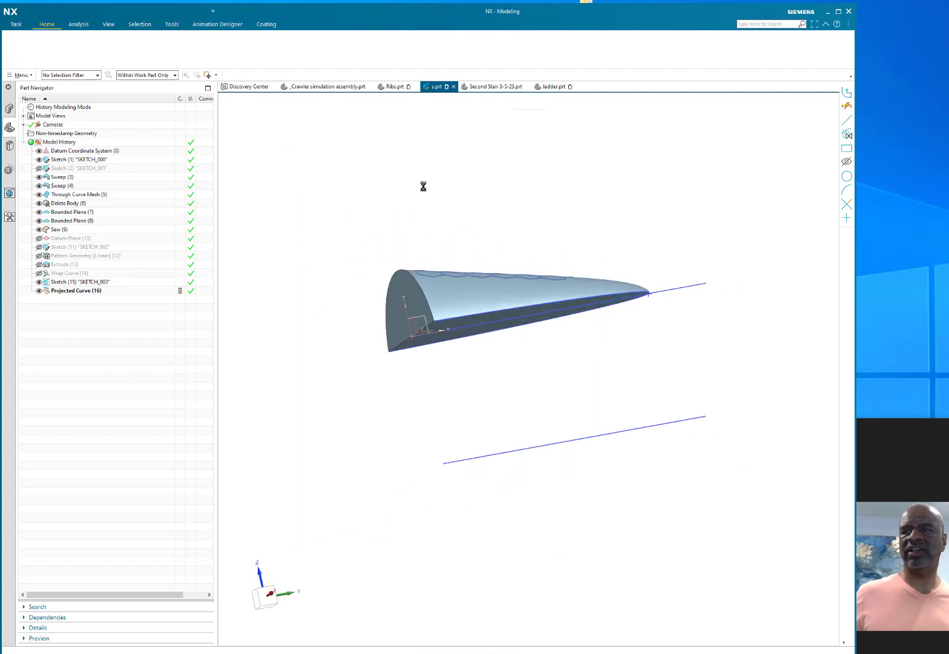
Step: Reopen the projection line's sketch, move the line much farther below the body, and finish the sketch to update the projected hexagons
{"action": "middle_click_drag", "start_coordinate": [417, 180], "coordinate": [399, 168]}
{"action": "double_click", "coordinate": [502, 434]}
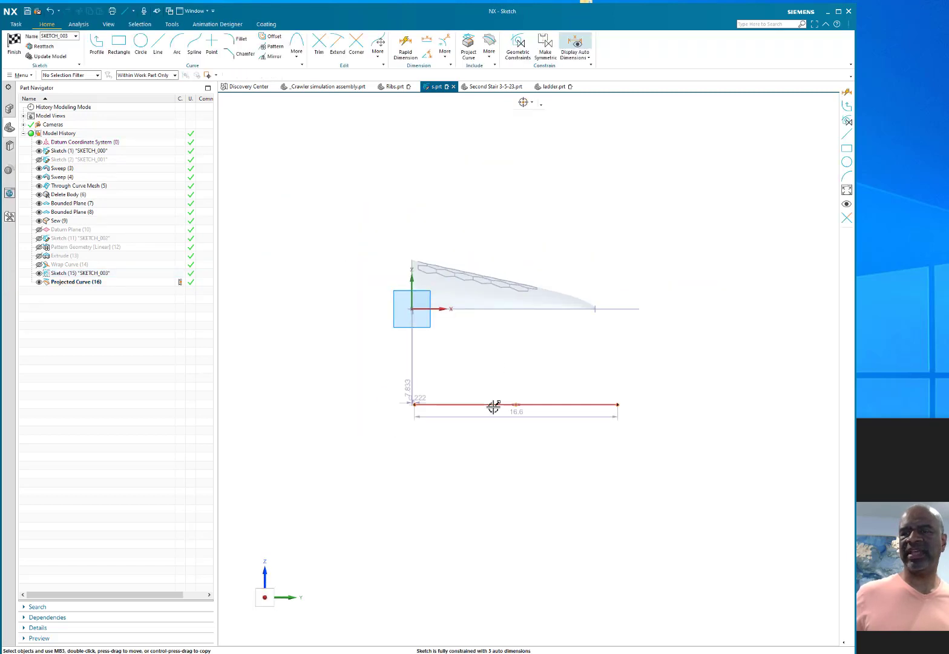
{"action": "left_click_drag", "start_coordinate": [492, 403], "coordinate": [497, 490]}
{"action": "left_click", "coordinate": [14, 44]}
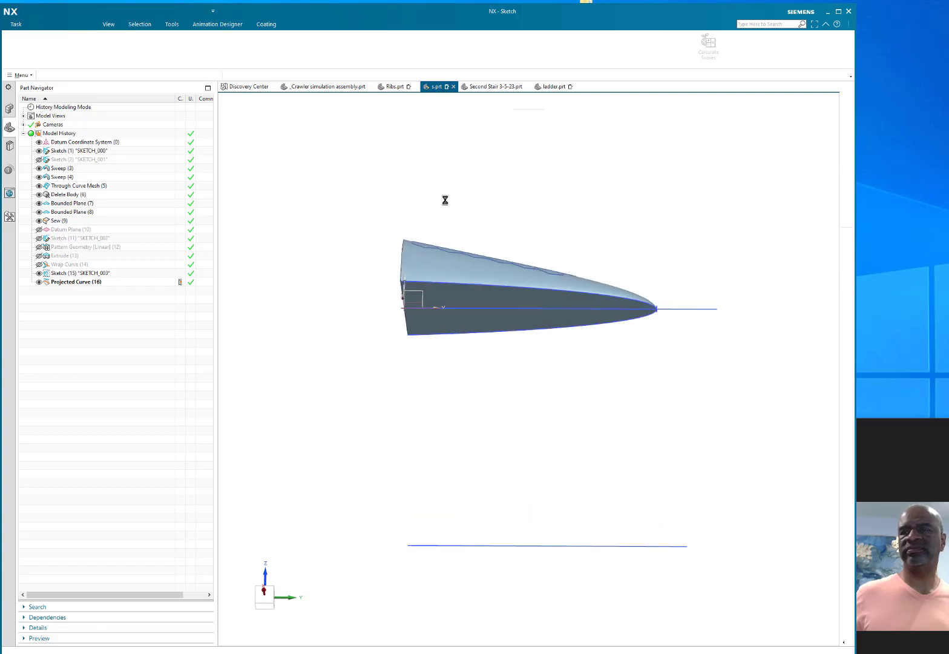
Step: Create a contour rib on the curved face from the projected hexagon curves, projected normal to the face with 0.125 in wall thickness
{"action": "mouse_move", "coordinate": [424, 208]}
{"action": "middle_mouse_down"}
{"action": "mouse_move", "coordinate": [411, 157]}
{"action": "mouse_move", "coordinate": [423, 162]}
{"action": "mouse_move", "coordinate": [409, 139]}
{"action": "mouse_move", "coordinate": [383, 147]}
{"action": "mouse_move", "coordinate": [337, 131]}
{"action": "middle_mouse_up"}
{"action": "left_click", "coordinate": [46, 25]}
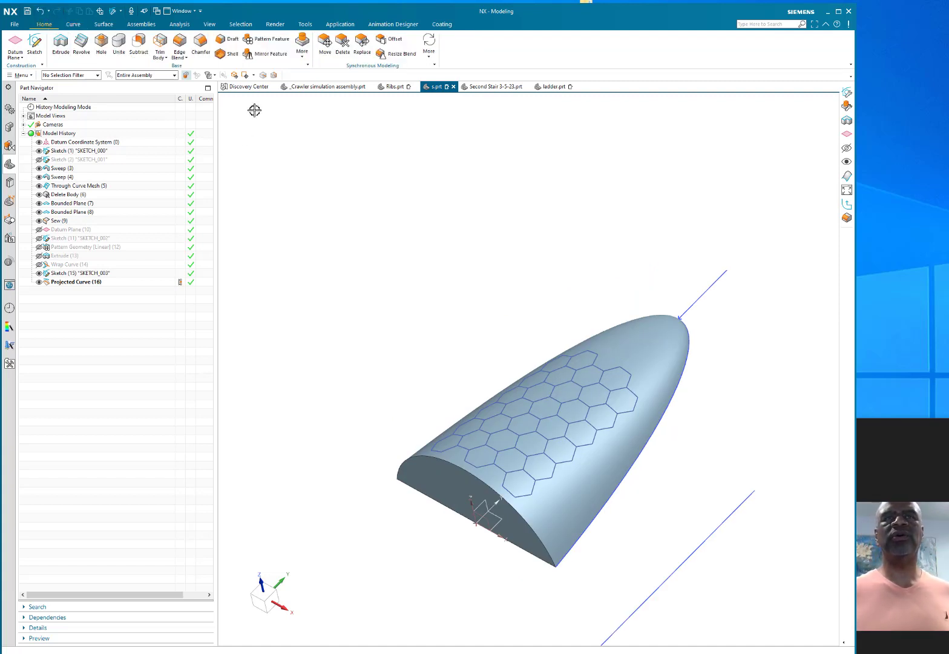
{"action": "left_click", "coordinate": [302, 52]}
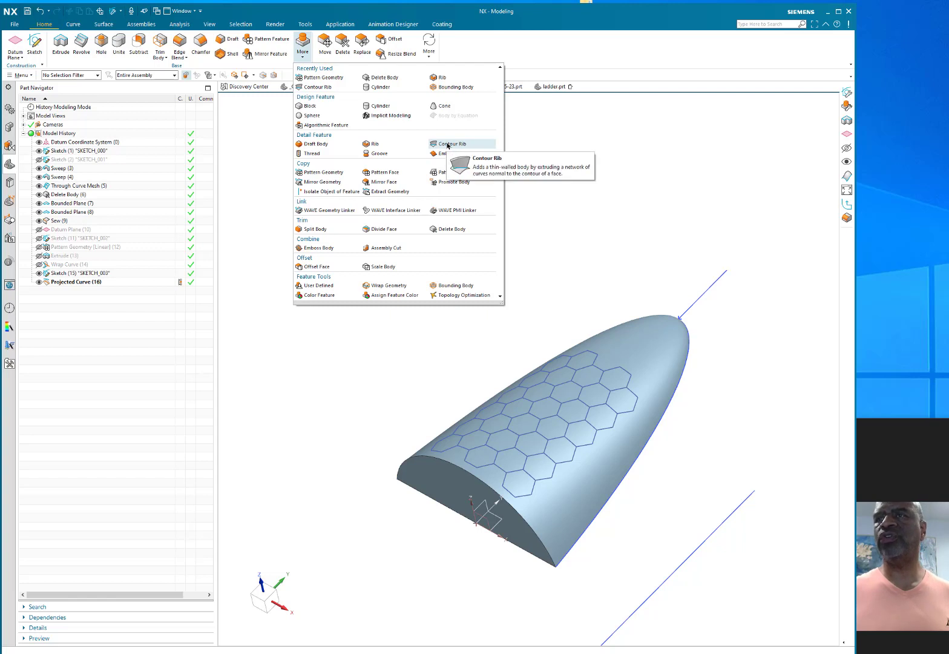
{"action": "left_click", "coordinate": [449, 144]}
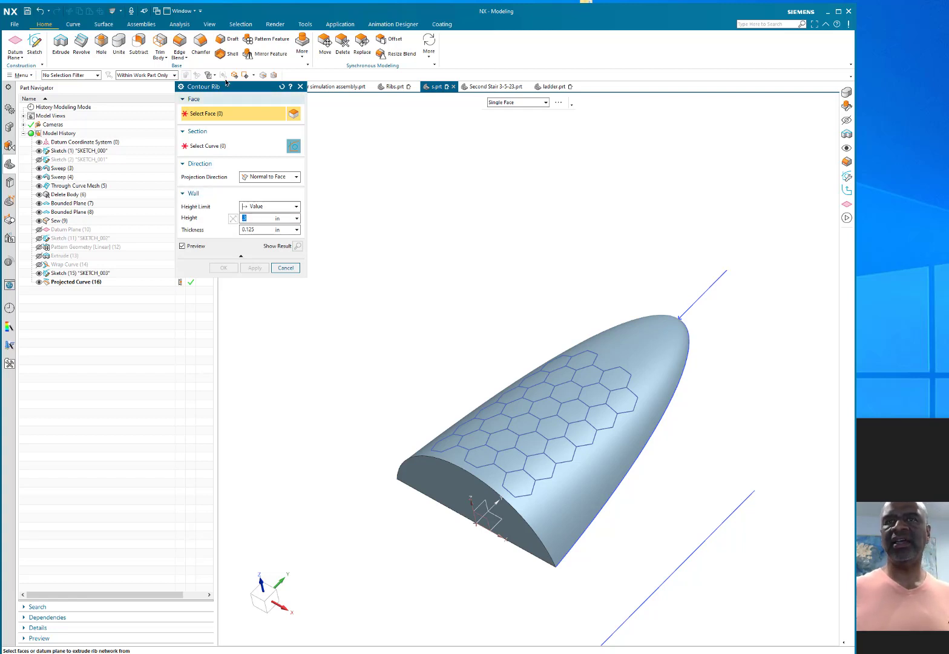
{"action": "left_click", "coordinate": [623, 336]}
{"action": "middle_click_drag", "start_coordinate": [493, 271], "coordinate": [512, 249]}
{"action": "middle_click", "coordinate": [478, 168]}
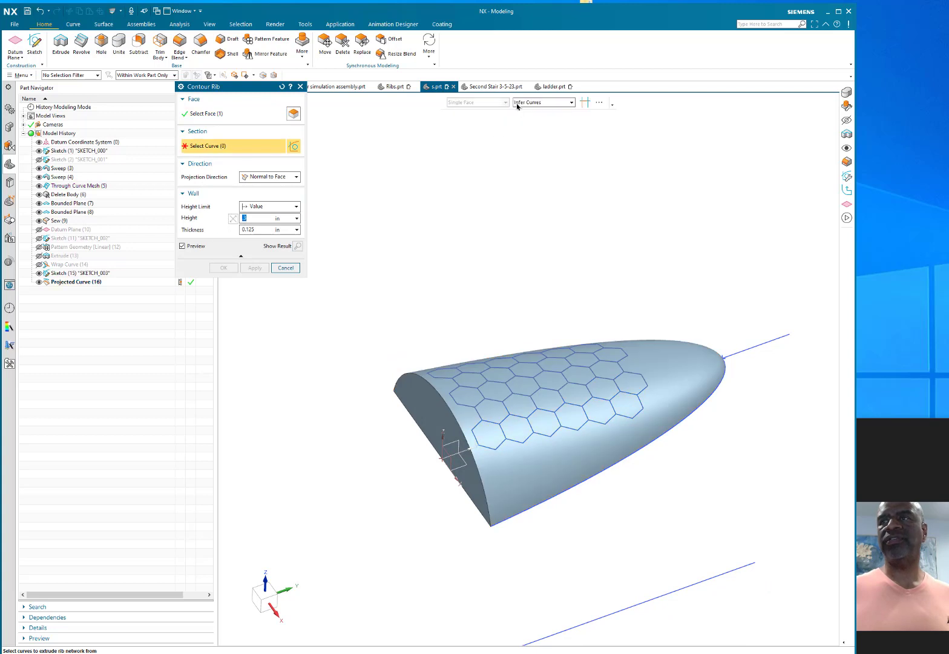
{"action": "left_click", "coordinate": [556, 366]}
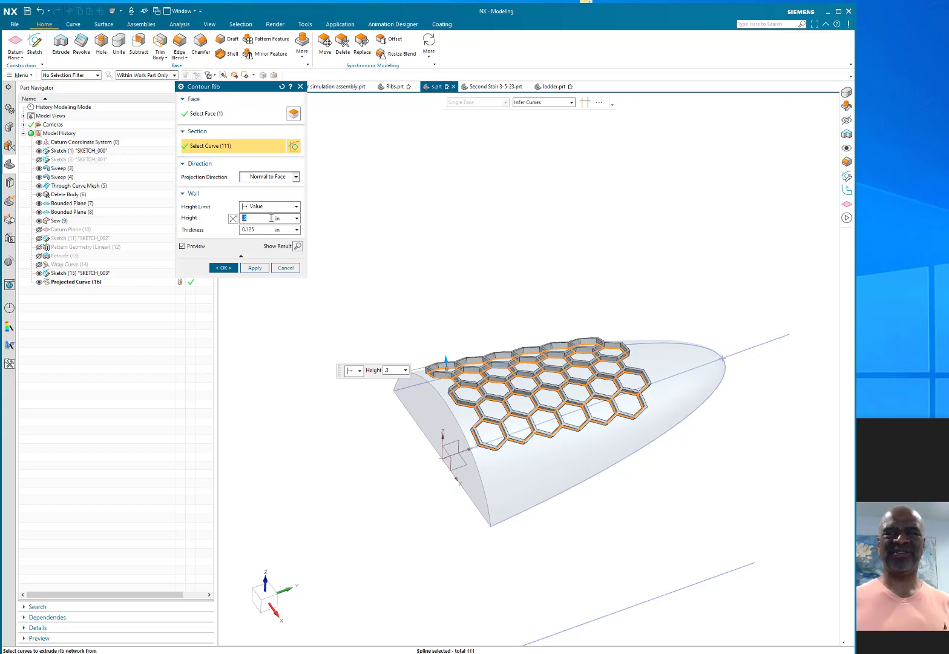
{"action": "left_click", "coordinate": [225, 267]}
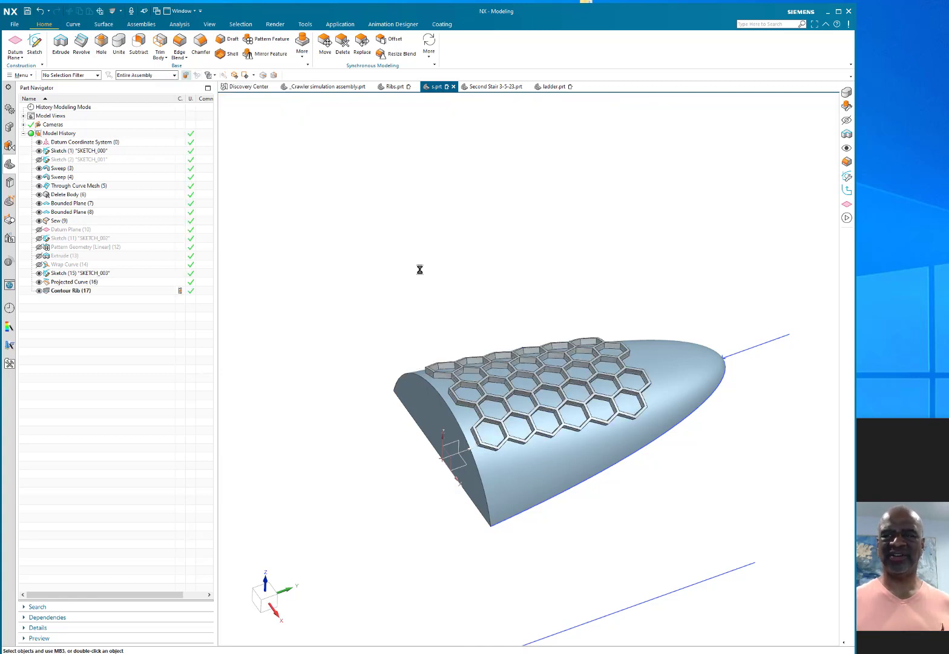
Step: Shell the nose body to a 0.125 in thickness, leaving the flat end face and the flat bottom face open
{"action": "left_click", "coordinate": [224, 53]}
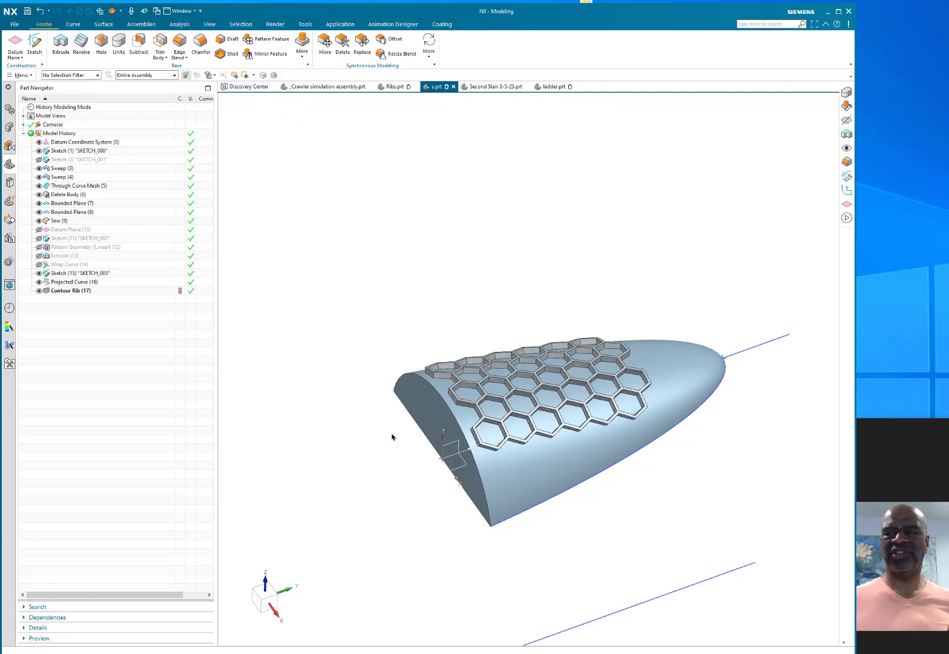
{"action": "left_click", "coordinate": [421, 410]}
{"action": "left_click", "coordinate": [421, 411]}
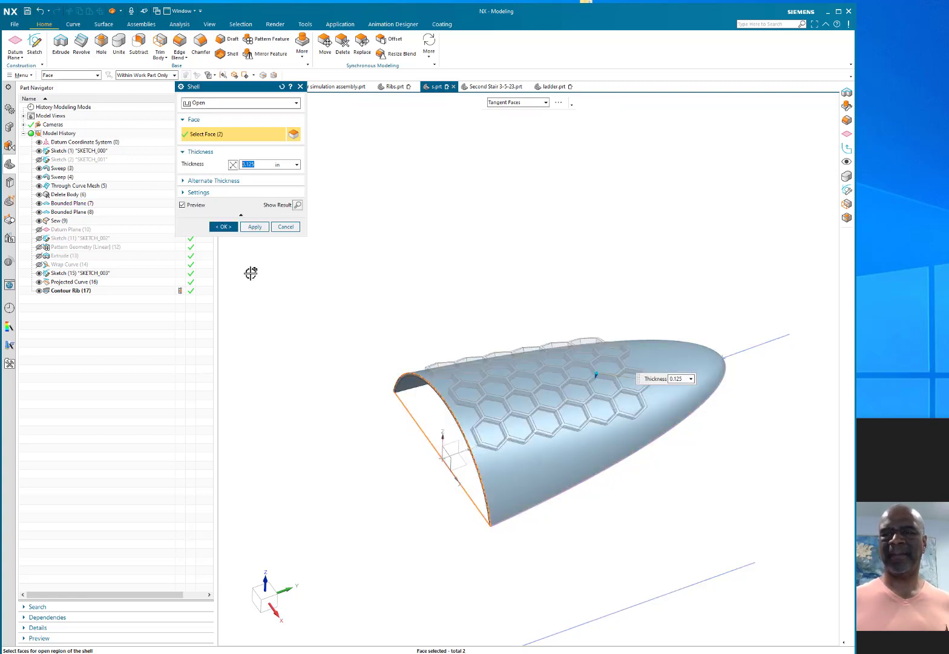
{"action": "left_click", "coordinate": [222, 228]}
Step: Unite the hexagonal contour ribs and the shelled nose body into one solid
{"action": "left_click", "coordinate": [119, 43]}
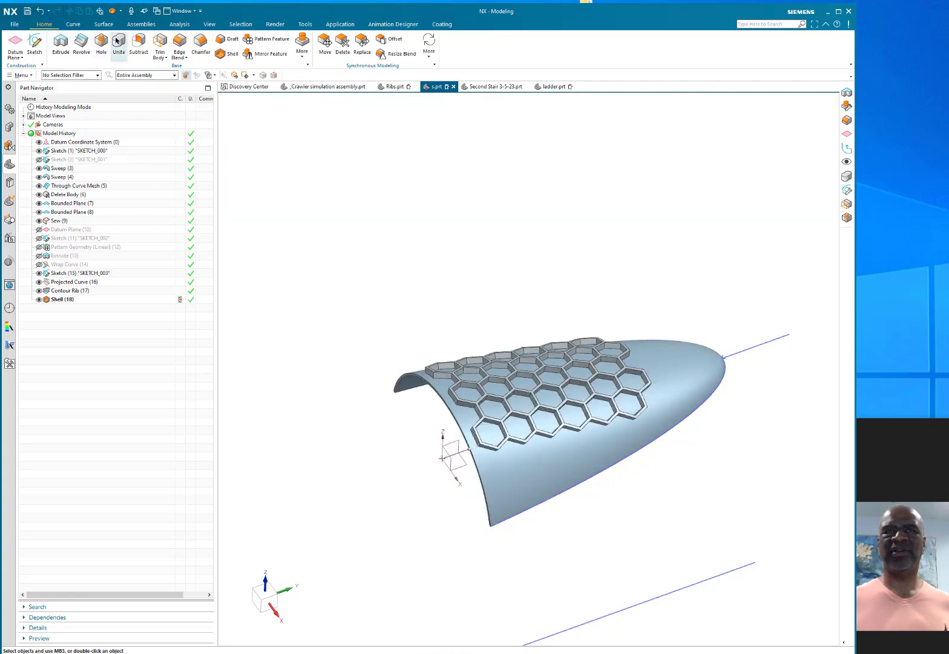
{"action": "left_click", "coordinate": [548, 356]}
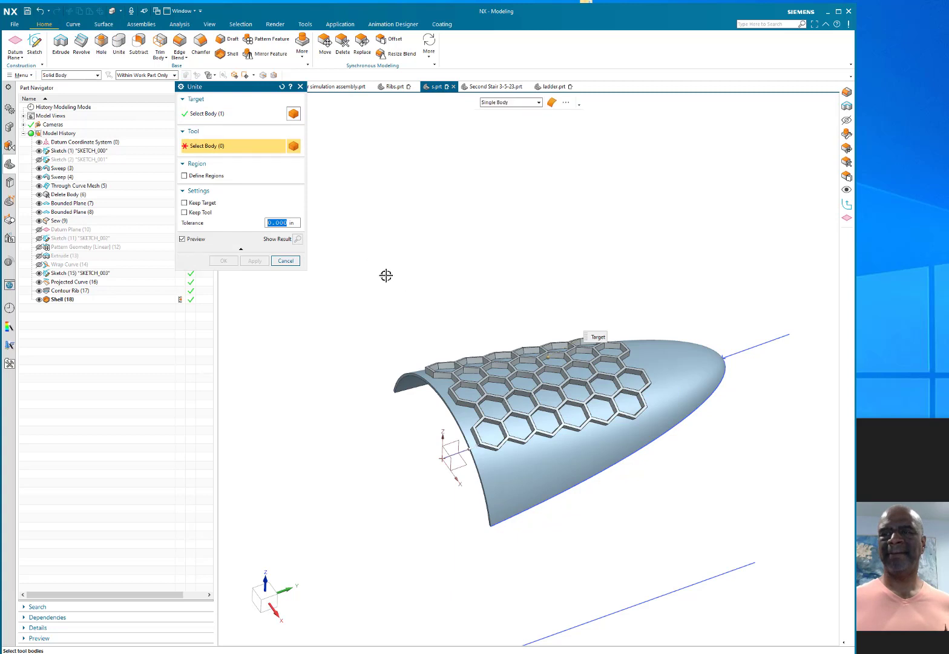
{"action": "left_click_drag", "start_coordinate": [375, 260], "coordinate": [728, 532]}
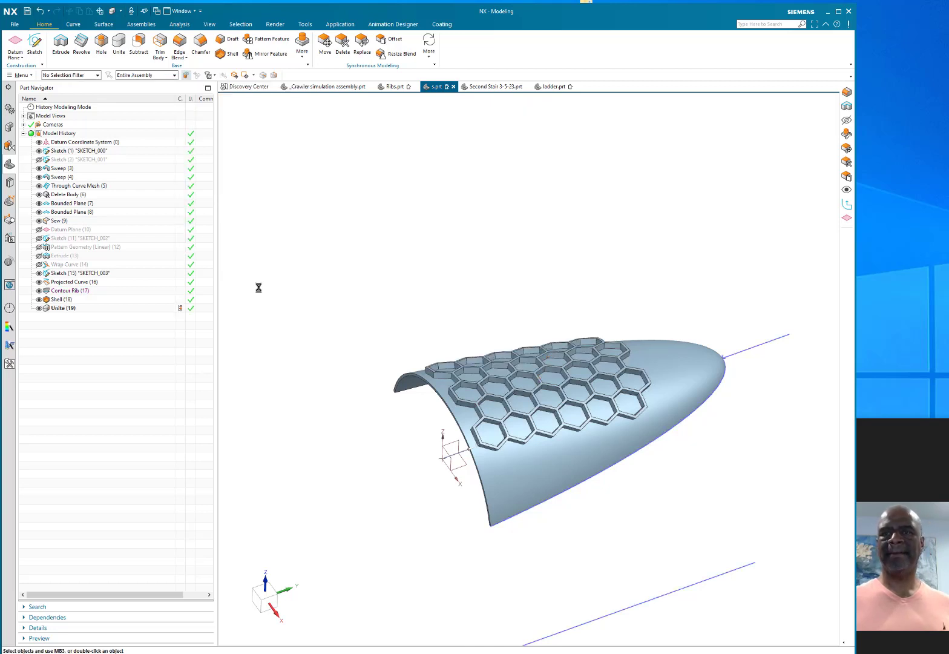
Step: Hide all points, datum planes, coordinate systems, curves and sketches so only the ribbed body is displayed
{"action": "key", "text": "ctrl+w"}
{"action": "left_click", "coordinate": [303, 204]}
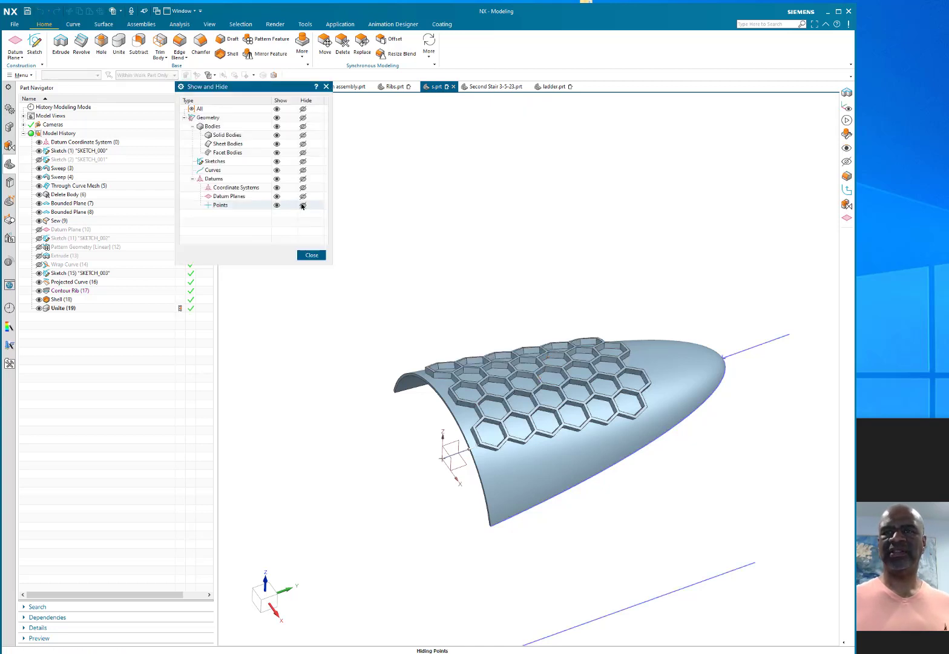
{"action": "left_click", "coordinate": [303, 196]}
{"action": "left_click", "coordinate": [303, 187]}
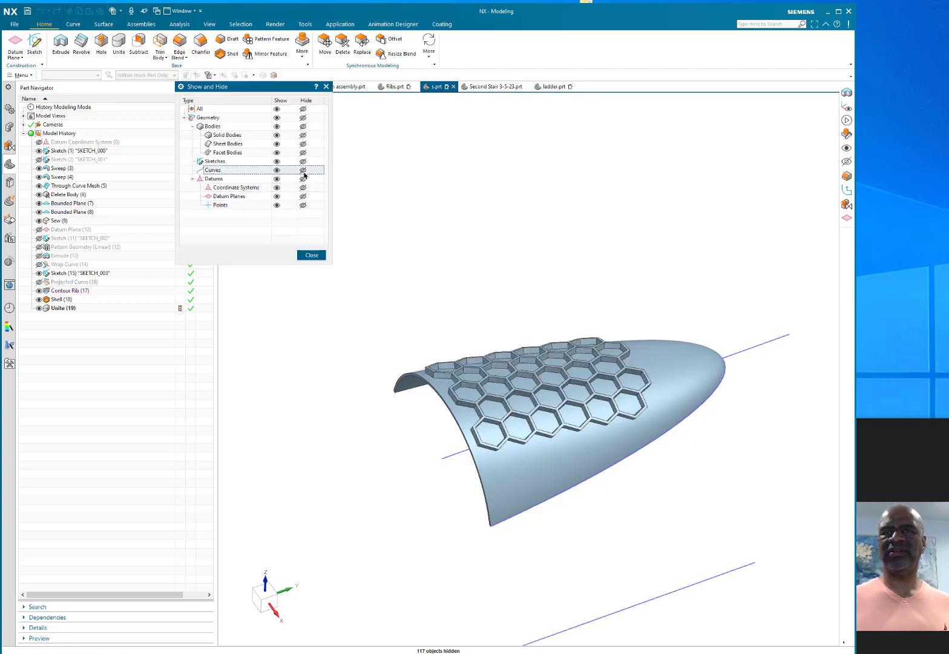
{"action": "left_click", "coordinate": [303, 169]}
{"action": "left_click", "coordinate": [311, 254]}
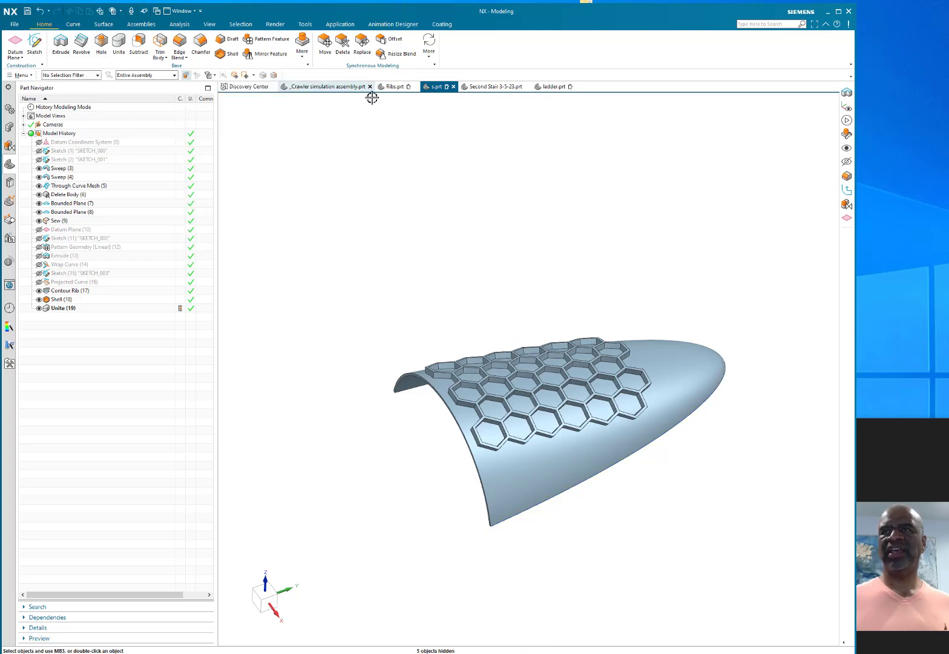
Step: Switch the display of the ribbed shell to the True Shading style
{"action": "middle_click_drag", "start_coordinate": [376, 238], "coordinate": [402, 241]}
{"action": "scroll", "coordinate": [402, 264], "scroll_direction": "up", "scroll_amount": 3}
{"action": "scroll", "coordinate": [405, 181], "scroll_direction": "down", "scroll_amount": 3}
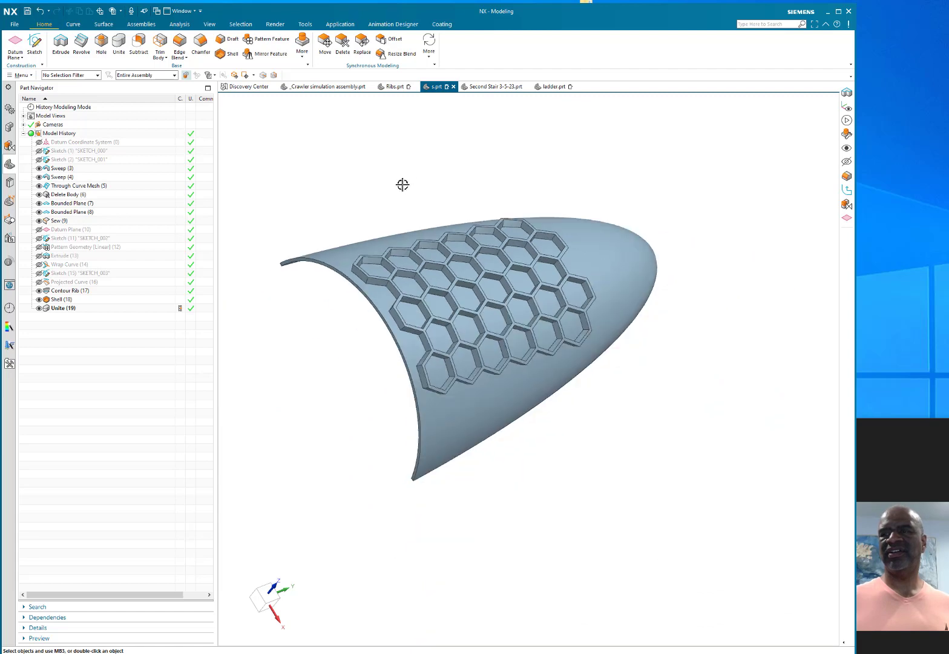
{"action": "middle_click_drag", "start_coordinate": [402, 185], "coordinate": [374, 178]}
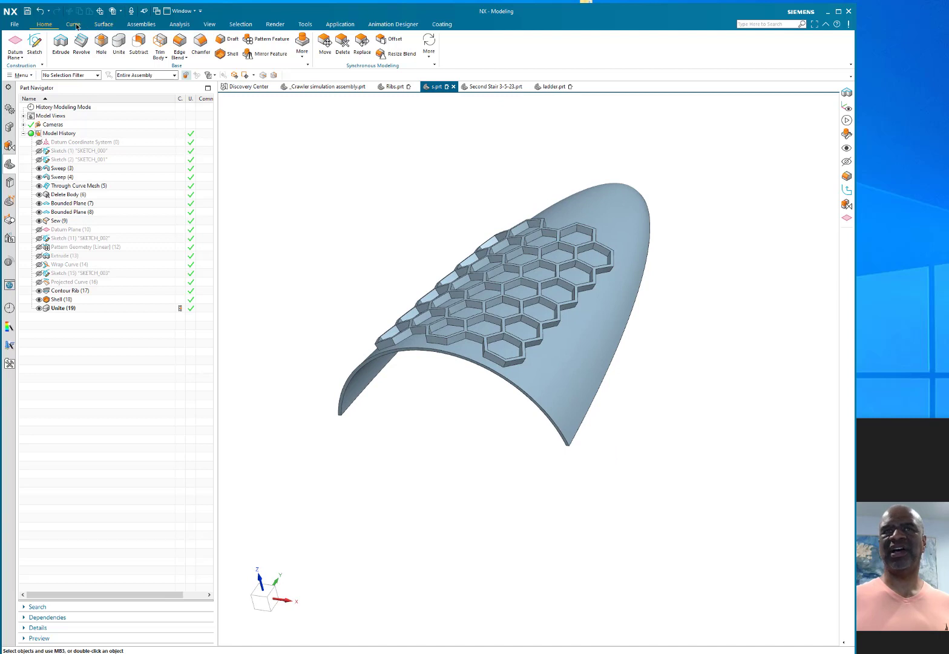
{"action": "left_click", "coordinate": [210, 25]}
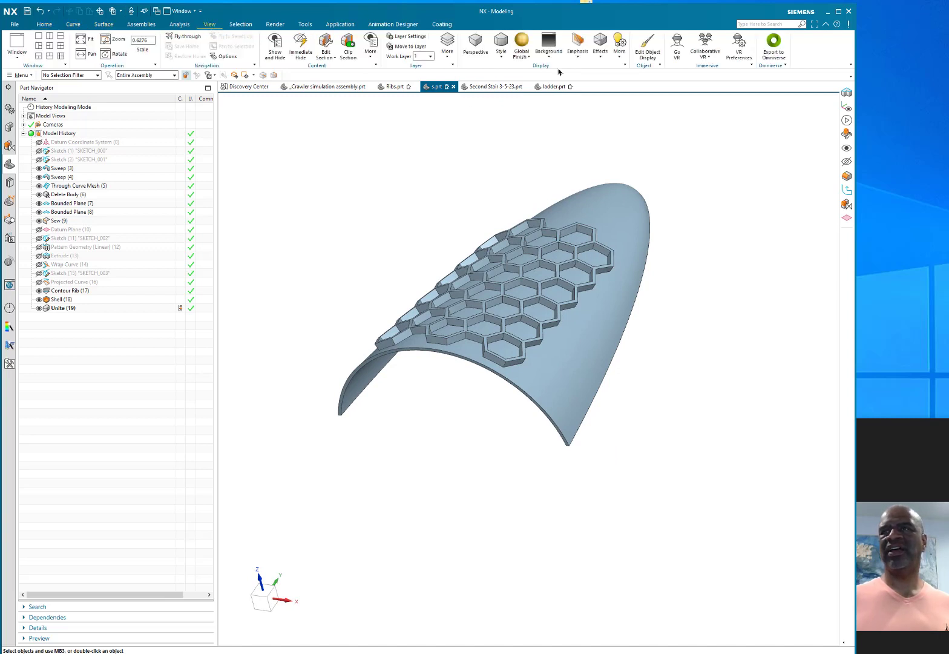
{"action": "left_click", "coordinate": [501, 56]}
{"action": "left_click", "coordinate": [509, 186]}
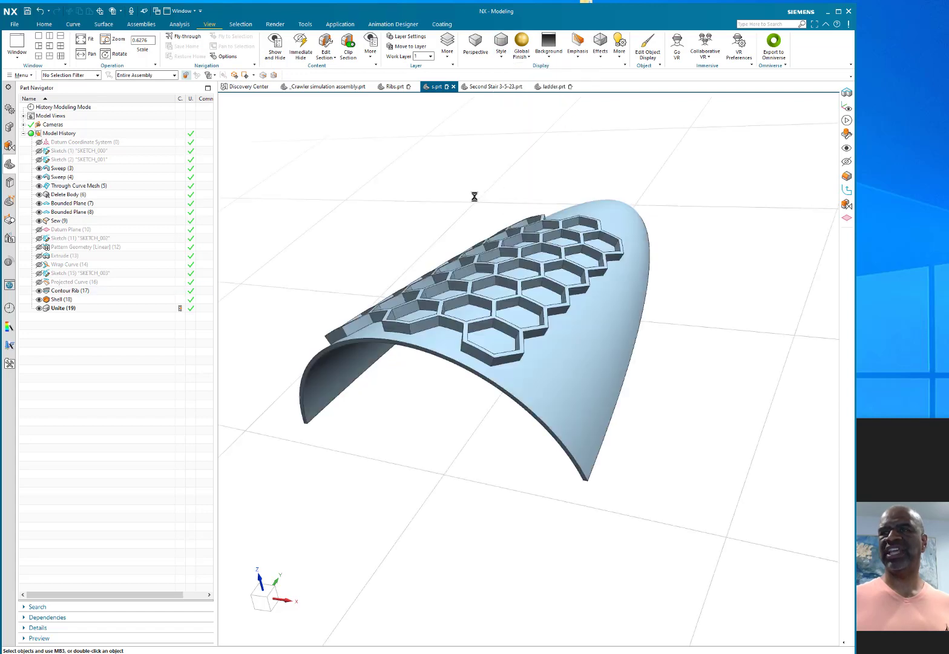
Step: Examine the shaded shell and its hexagonal ribs from the nose end and the side
{"action": "mouse_move", "coordinate": [733, 313]}
{"action": "middle_mouse_down"}
{"action": "mouse_move", "coordinate": [687, 256]}
{"action": "mouse_move", "coordinate": [554, 302]}
{"action": "mouse_move", "coordinate": [544, 328]}
{"action": "mouse_move", "coordinate": [555, 307]}
{"action": "mouse_move", "coordinate": [568, 333]}
{"action": "mouse_move", "coordinate": [645, 383]}
{"action": "middle_mouse_up"}
{"action": "middle_click_drag", "start_coordinate": [455, 245], "coordinate": [411, 214]}
{"action": "scroll", "coordinate": [445, 244], "scroll_direction": "up", "scroll_amount": 3}
{"action": "scroll", "coordinate": [412, 191], "scroll_direction": "down", "scroll_amount": 1}
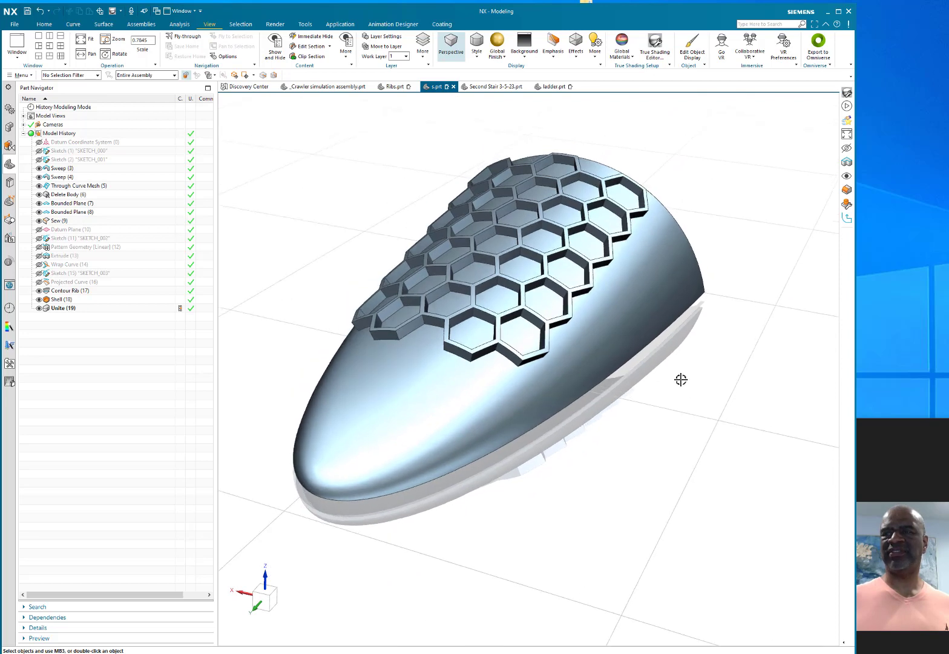
{"action": "mouse_move", "coordinate": [680, 379]}
{"action": "middle_mouse_down"}
{"action": "mouse_move", "coordinate": [667, 383]}
{"action": "mouse_move", "coordinate": [687, 386]}
{"action": "mouse_move", "coordinate": [714, 424]}
{"action": "mouse_move", "coordinate": [683, 370]}
{"action": "mouse_move", "coordinate": [661, 375]}
{"action": "mouse_move", "coordinate": [671, 379]}
{"action": "middle_mouse_up"}
{"action": "scroll", "coordinate": [350, 230], "scroll_direction": "up", "scroll_amount": 1}
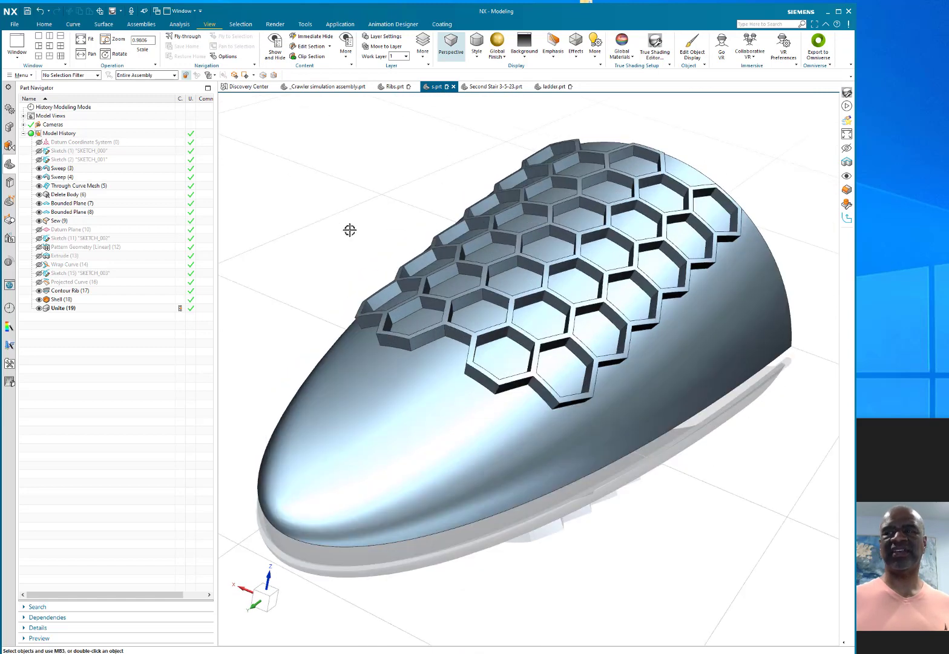
{"action": "scroll", "coordinate": [353, 227], "scroll_direction": "down", "scroll_amount": 1}
{"action": "scroll", "coordinate": [354, 227], "scroll_direction": "up", "scroll_amount": 1}
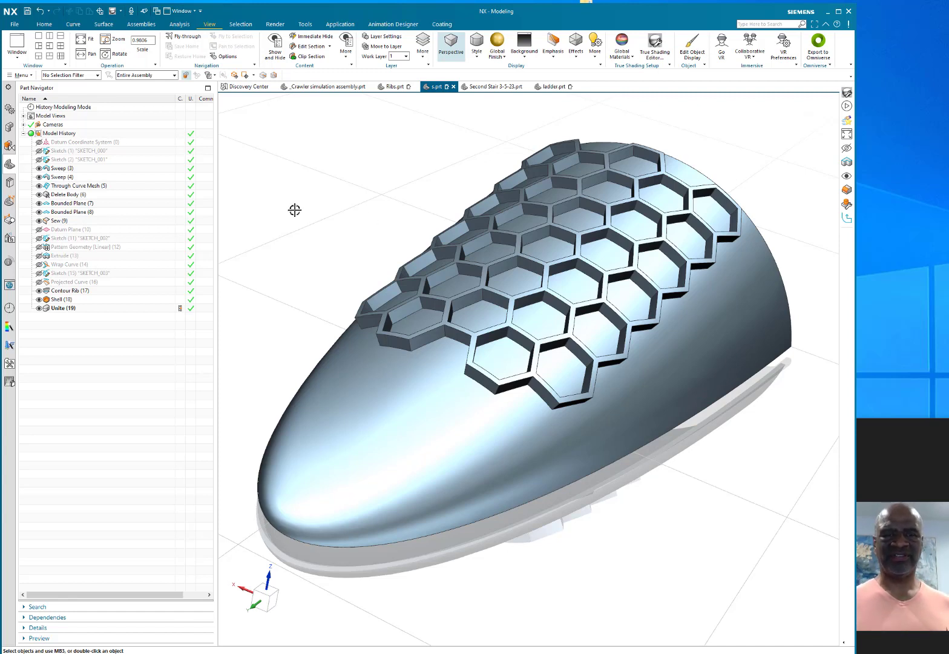
{"action": "middle_click_drag", "start_coordinate": [301, 205], "coordinate": [328, 192]}
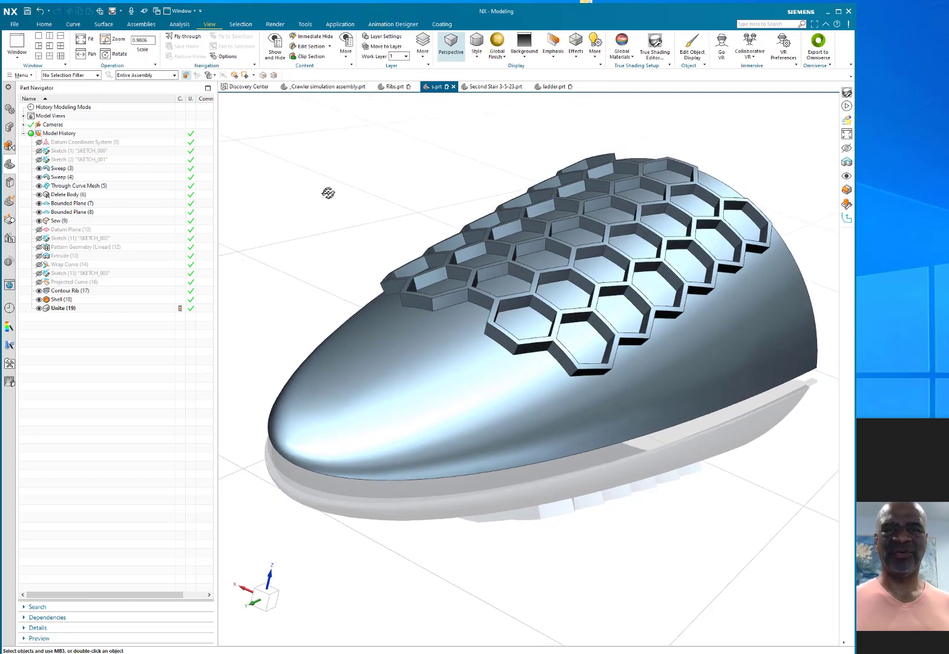